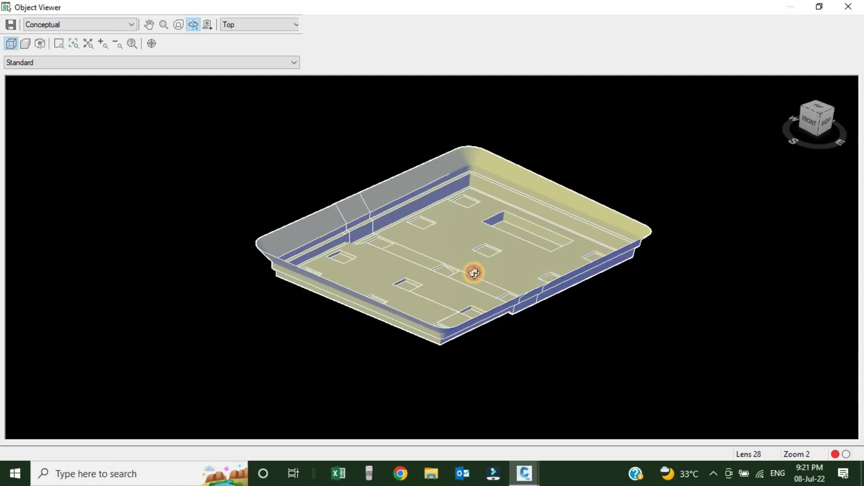
Step: Inspect the 3D excavation model's footing pits and stepped side slopes in the Object Viewer
scroll(530, 246, up, 2)
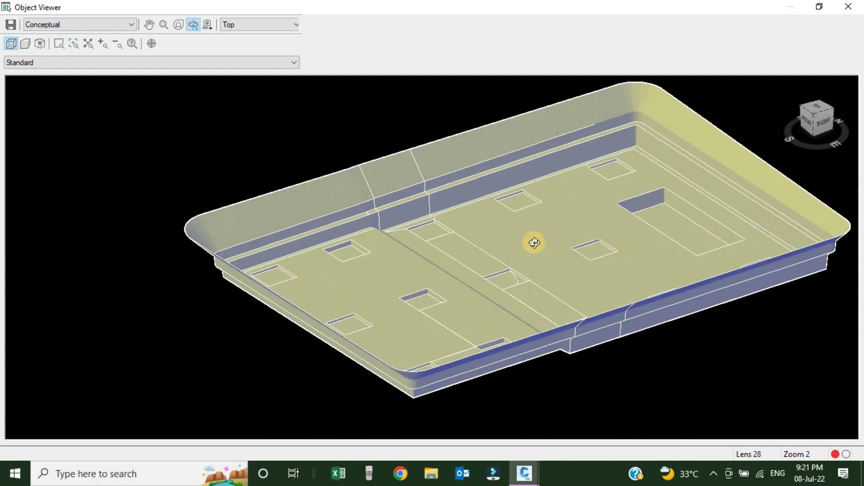
drag(444, 327, 514, 245)
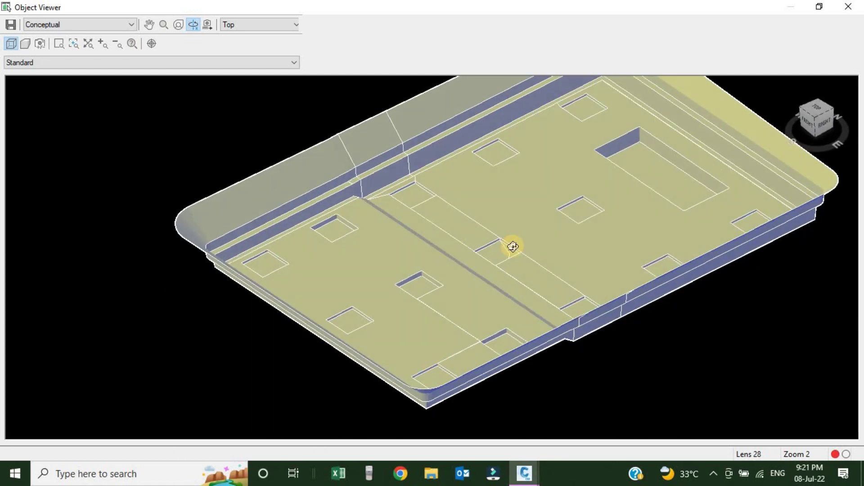
scroll(538, 249, up, 3)
scroll(445, 265, down, 4)
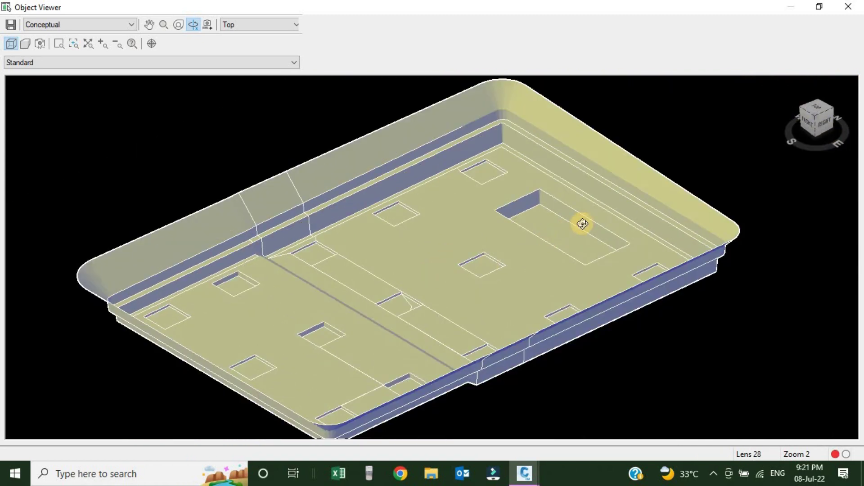
scroll(582, 224, up, 3)
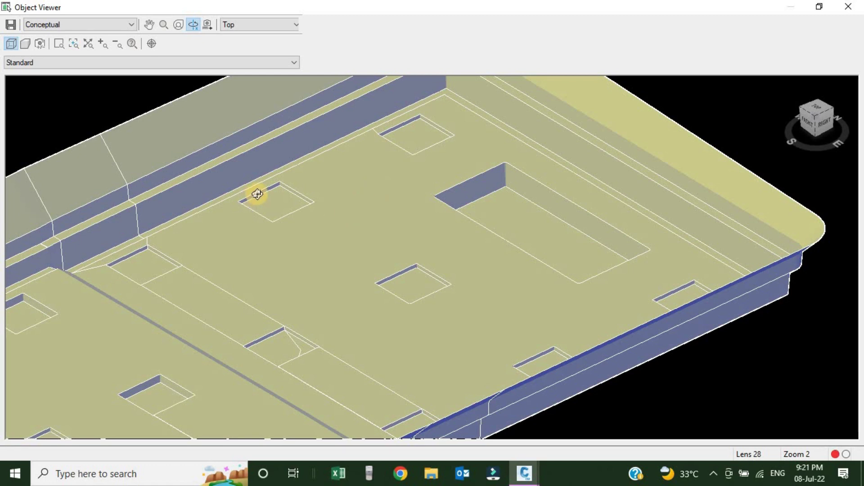
scroll(257, 194, up, 5)
middle_drag(217, 193, 272, 242)
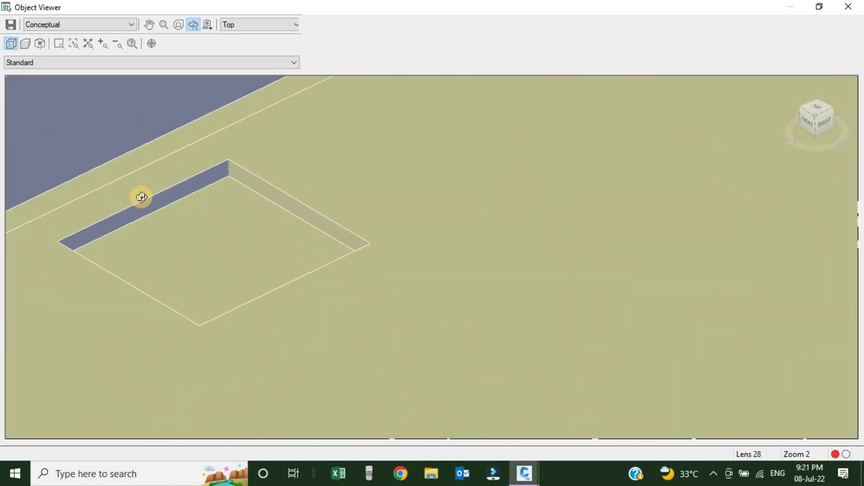
scroll(296, 215, down, 5)
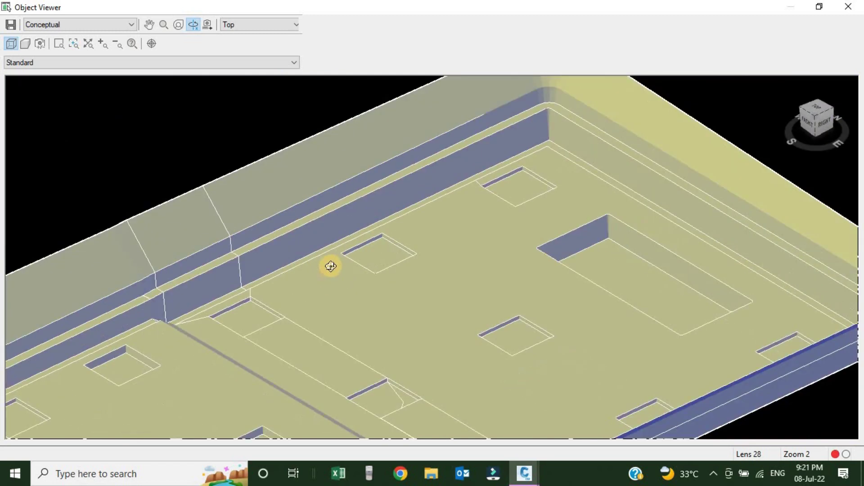
Step: Examine the step between the model's two floor levels, the recessed footing pits and the perimeter ledges from the right side
drag(429, 348, 393, 231)
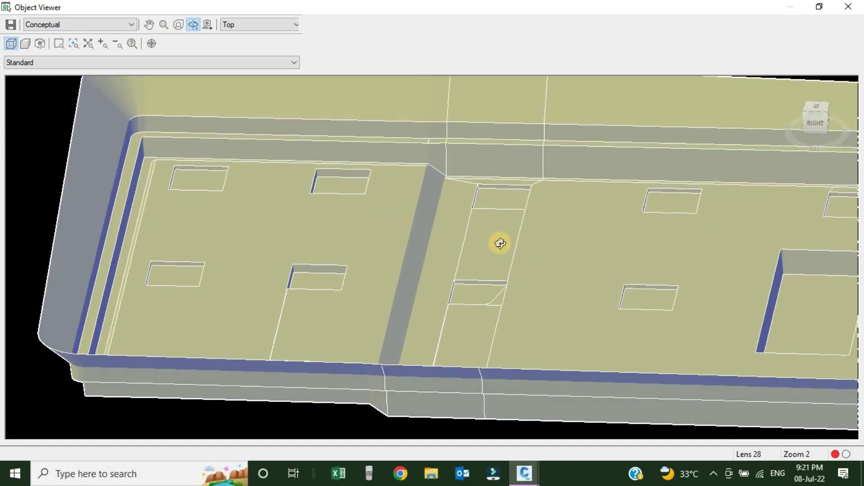
scroll(538, 247, up, 2)
scroll(328, 236, down, 3)
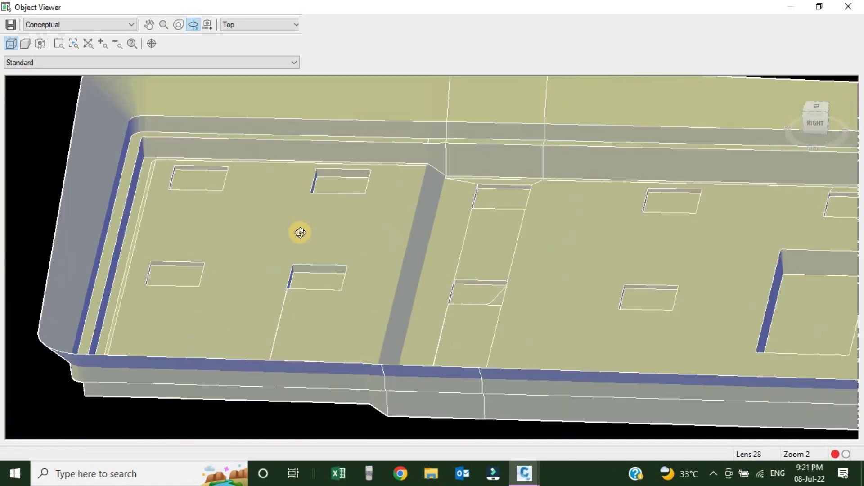
scroll(332, 245, down, 3)
scroll(299, 221, up, 5)
drag(464, 305, 291, 261)
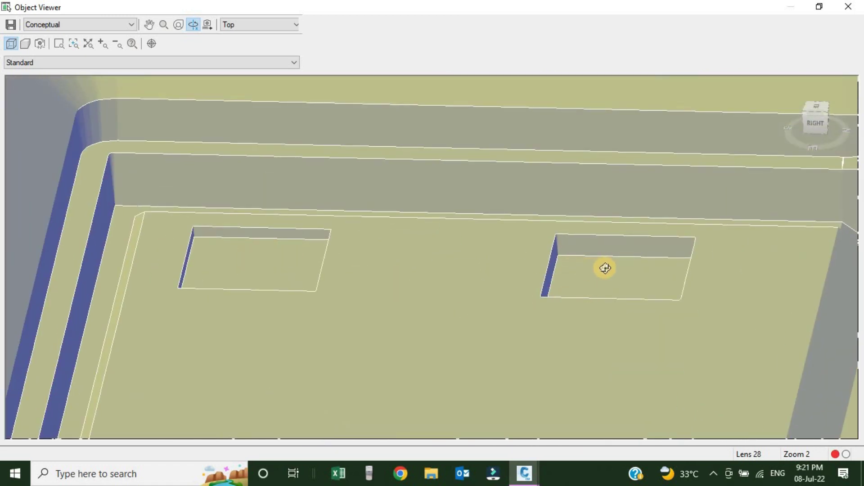
middle_drag(220, 312, 411, 284)
drag(411, 283, 349, 282)
scroll(349, 282, up, 3)
middle_drag(338, 294, 401, 277)
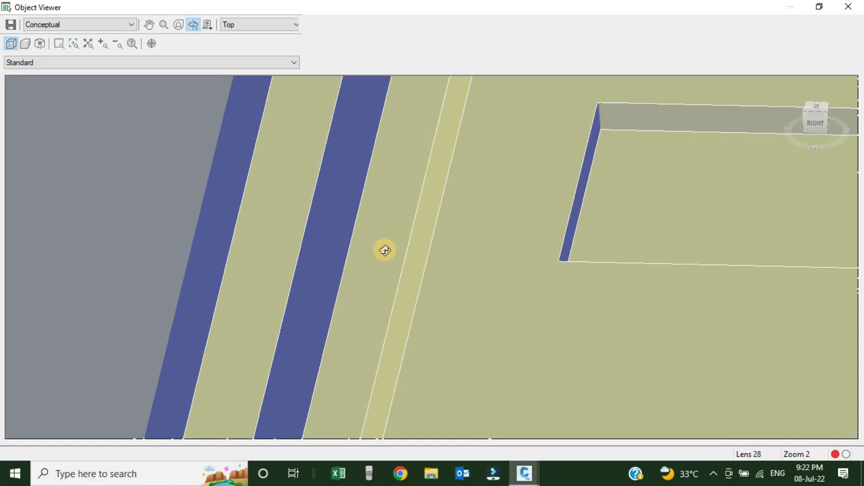
scroll(389, 233, down, 5)
drag(434, 280, 574, 248)
middle_drag(660, 219, 532, 255)
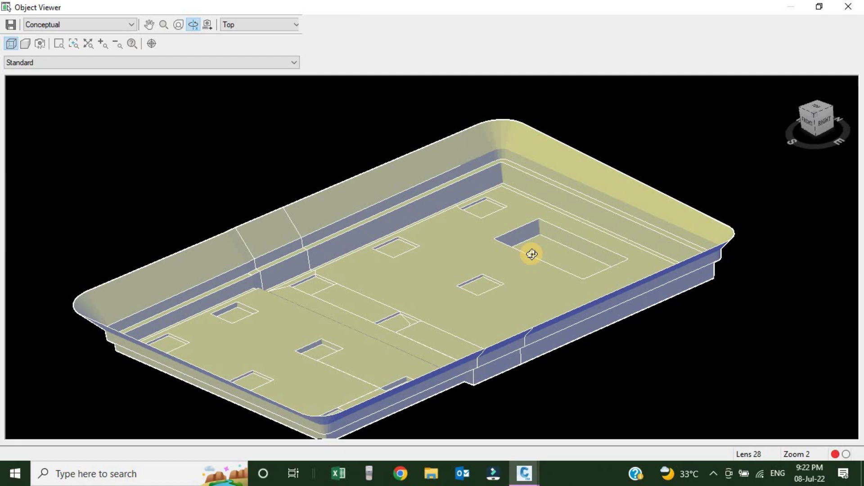
Step: Close the 3D model viewer and switch to the Grading-101 drawing to view its excavation cross-section
key(Escape)
click(199, 103)
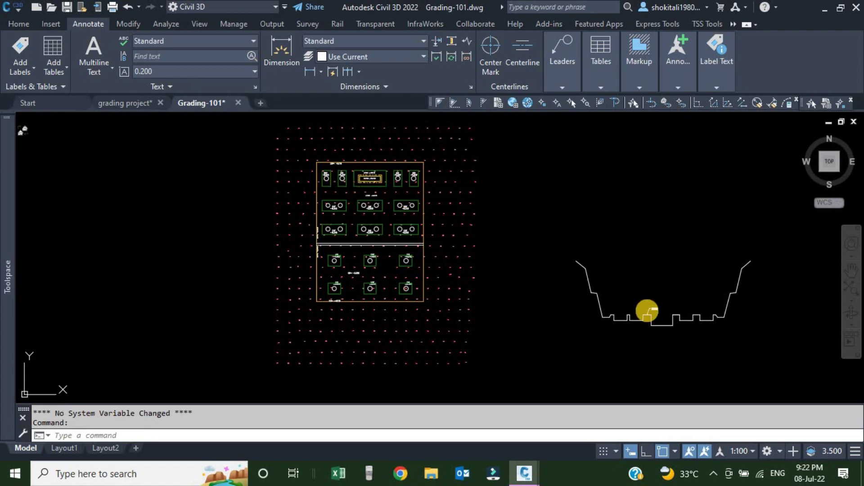
scroll(694, 319, up, 4)
scroll(555, 328, down, 4)
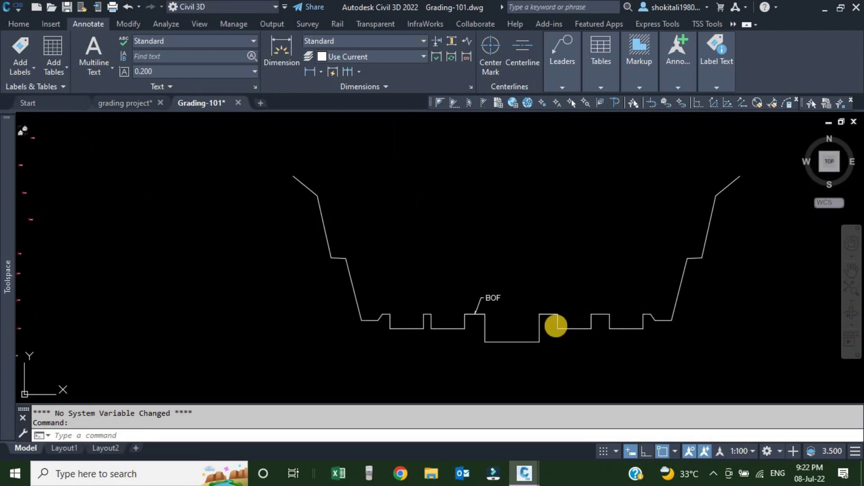
scroll(439, 290, down, 2)
Step: Read the bottom-of-foundation (BOF) levels labelled on the footings and general floor areas of the plan
scroll(278, 231, up, 7)
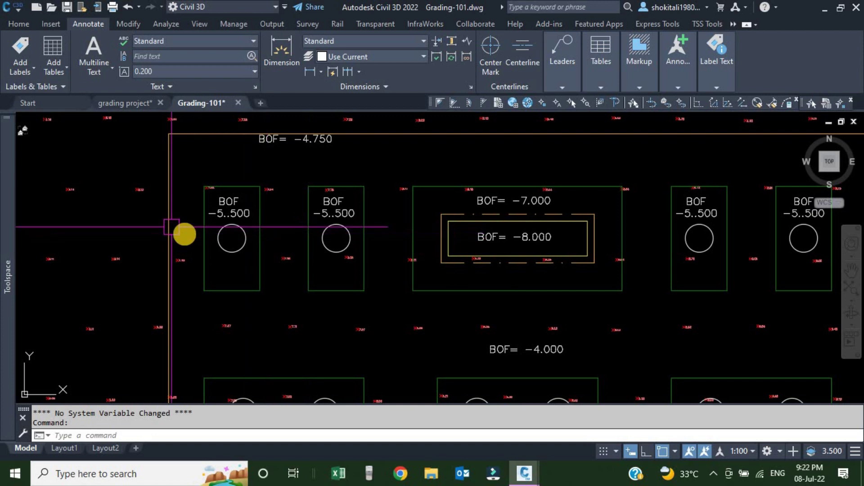
scroll(562, 243, up, 3)
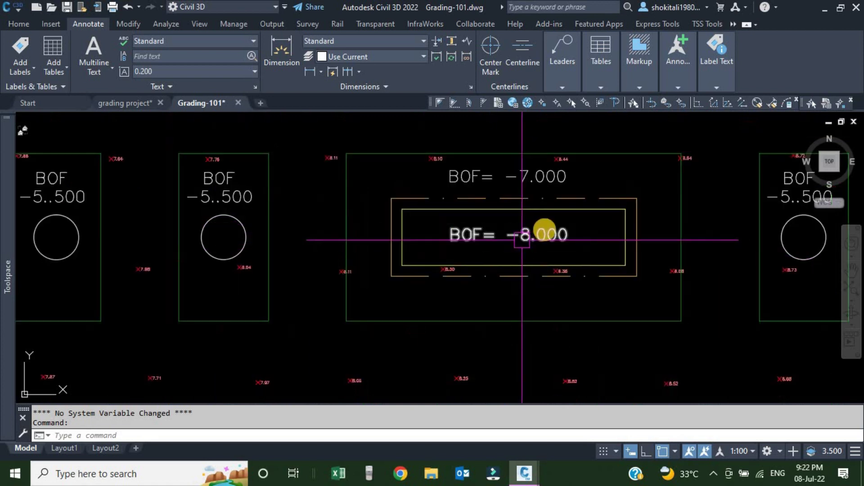
scroll(653, 257, up, 2)
scroll(525, 201, down, 2)
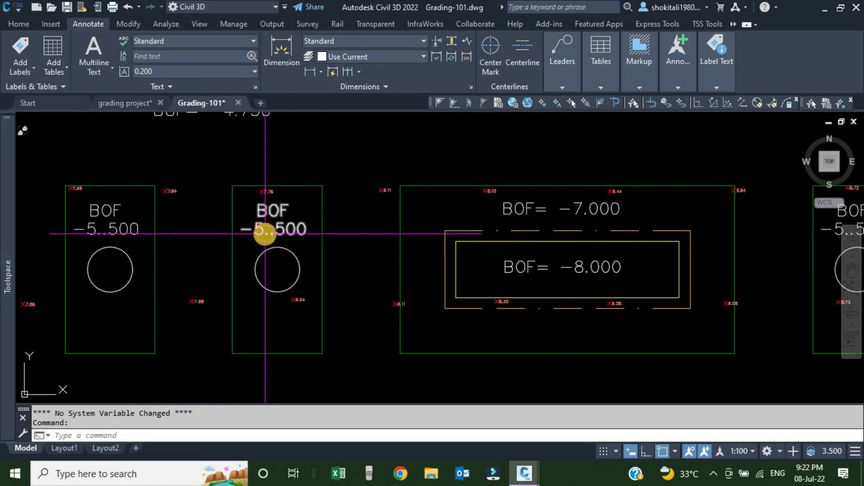
scroll(384, 311, down, 4)
scroll(391, 267, up, 6)
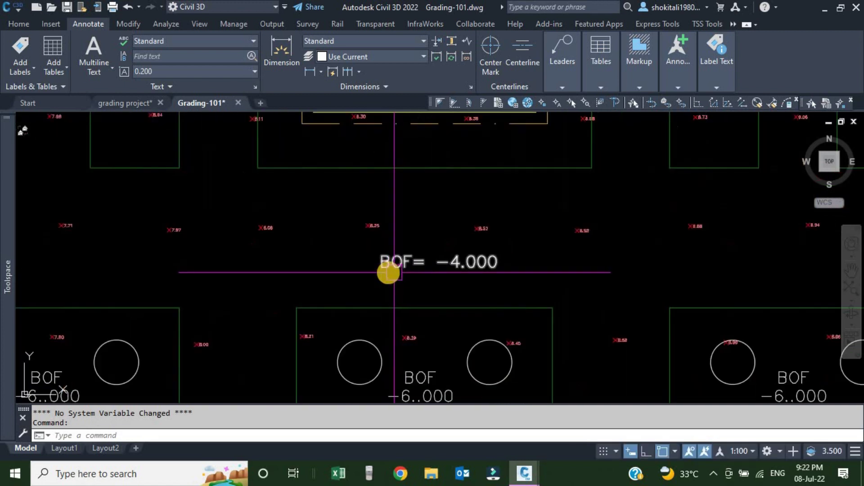
scroll(377, 280, up, 2)
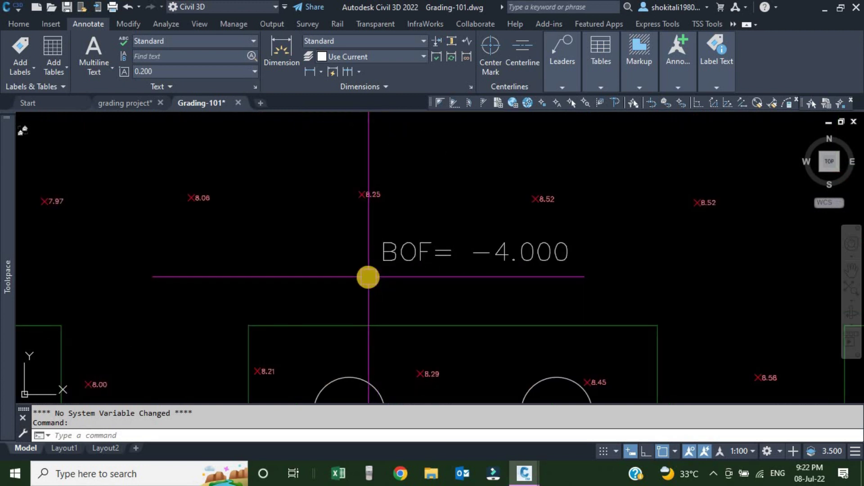
scroll(368, 277, down, 4)
Step: Examine the footing pits, raised areas between them and the central deep pit along the base of the cross-section
mouse_move(617, 361)
middle_down()
mouse_move(378, 189)
mouse_move(324, 135)
middle_up()
scroll(624, 309, up, 3)
middle_drag(624, 310, 524, 345)
scroll(511, 361, up, 1)
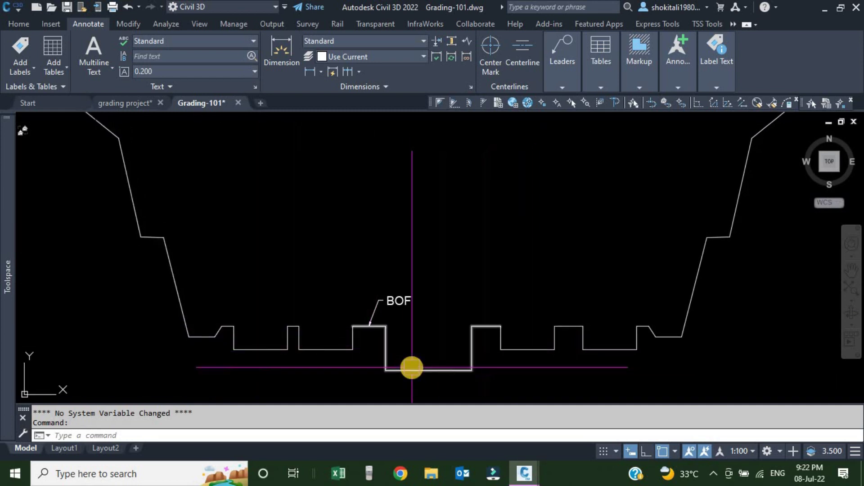
scroll(412, 368, up, 2)
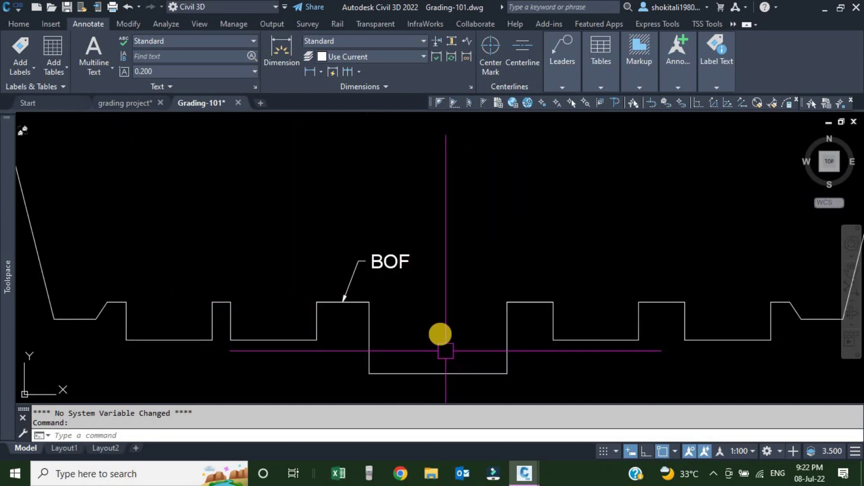
scroll(438, 370, down, 2)
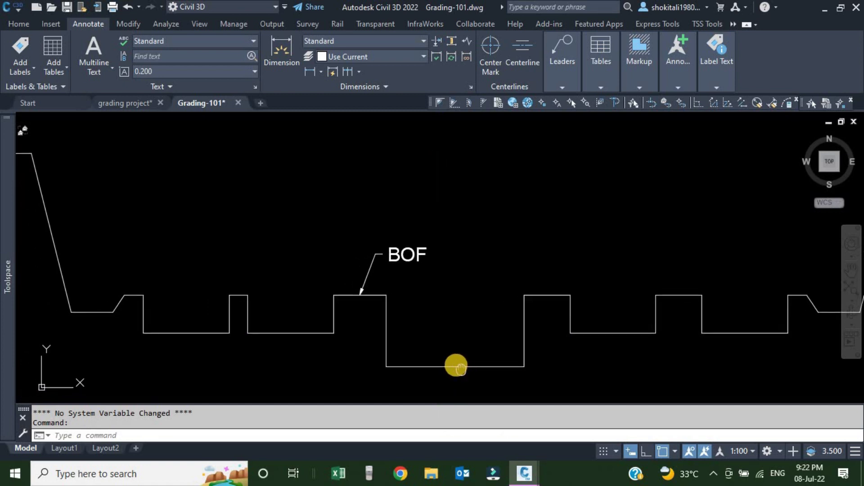
scroll(290, 349, up, 2)
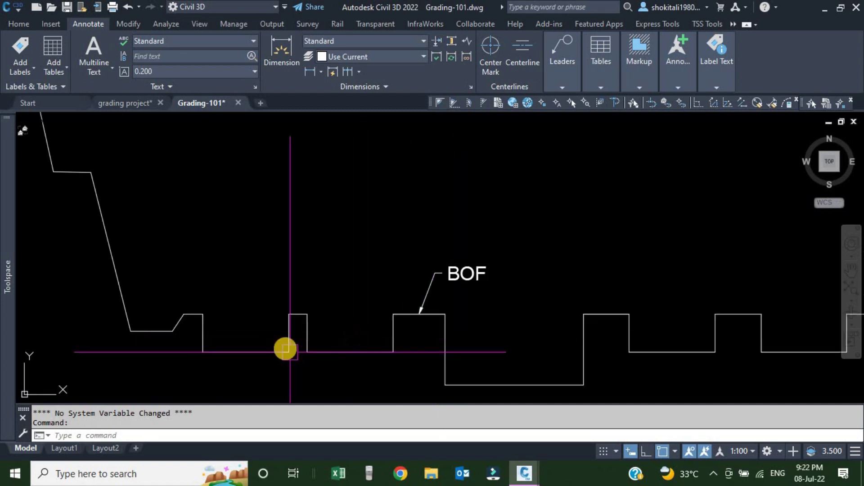
scroll(342, 324, up, 4)
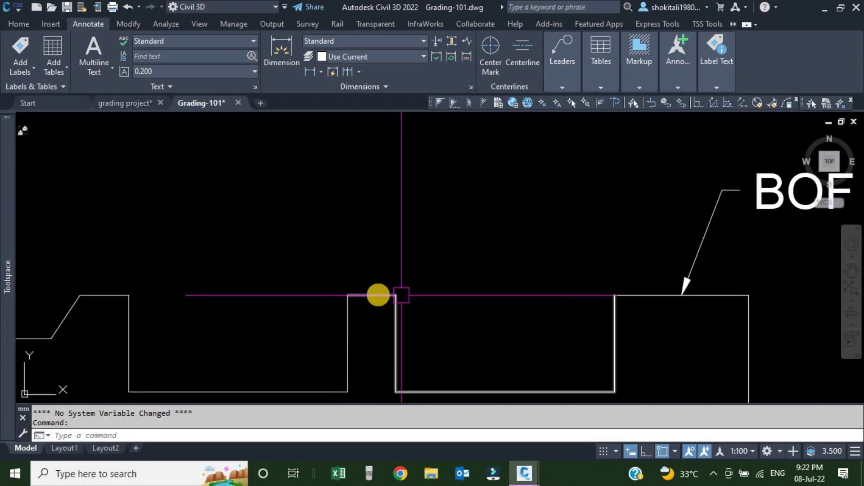
scroll(361, 293, down, 5)
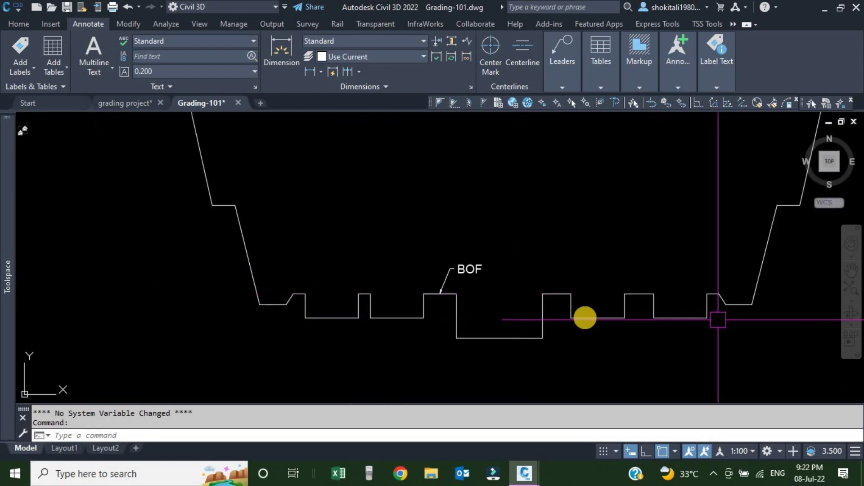
scroll(517, 304, up, 4)
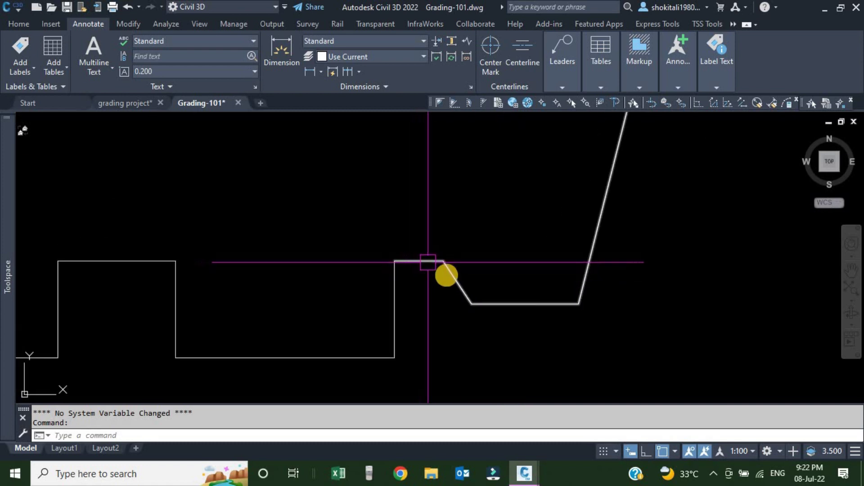
scroll(545, 307, down, 4)
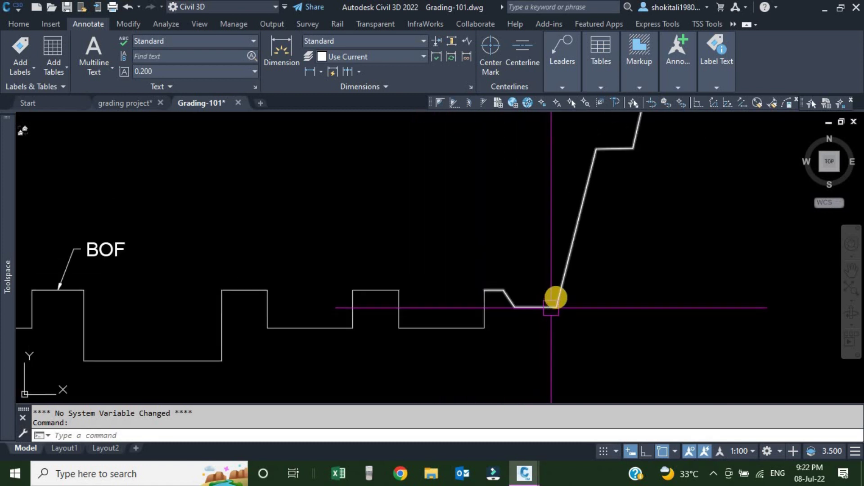
Step: Examine the cross-section's side slopes, following the bench and upper slope up to the end of the polyline
middle_drag(591, 171, 520, 289)
scroll(518, 290, up, 2)
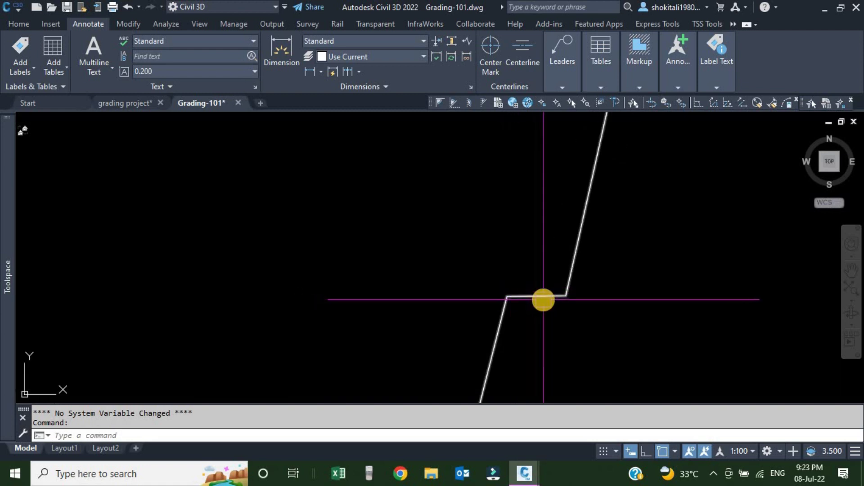
scroll(546, 299, down, 4)
scroll(561, 270, up, 4)
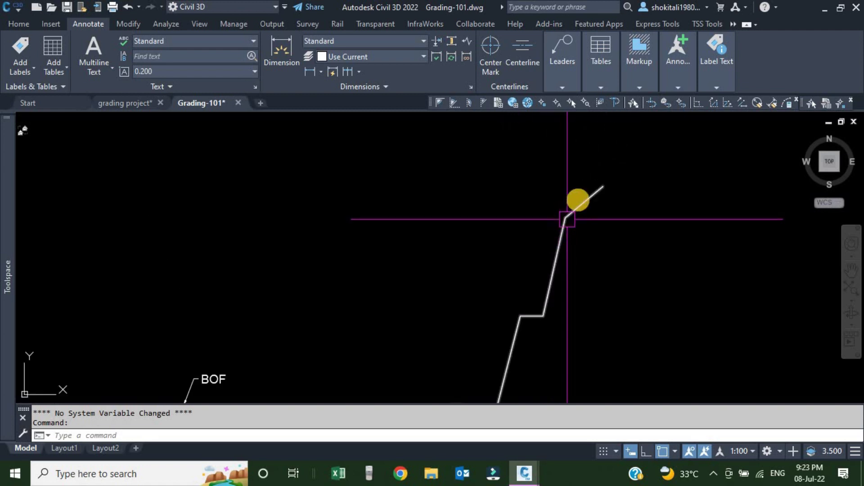
scroll(581, 200, up, 2)
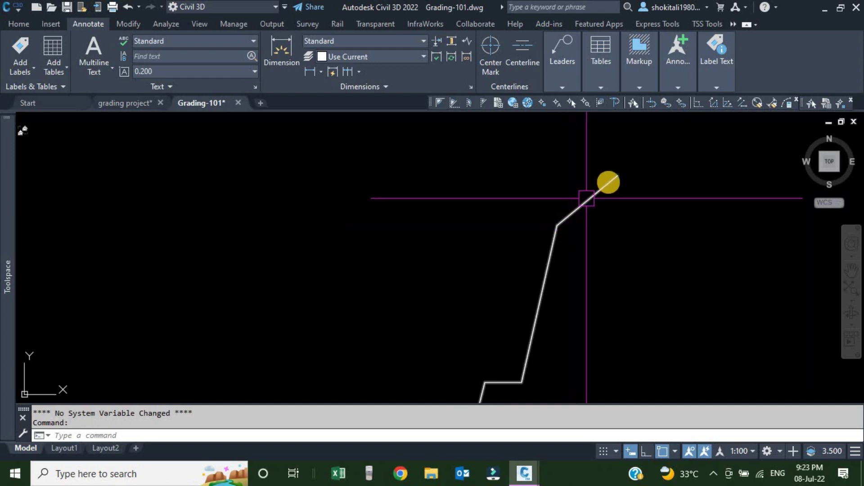
drag(609, 182, 617, 176)
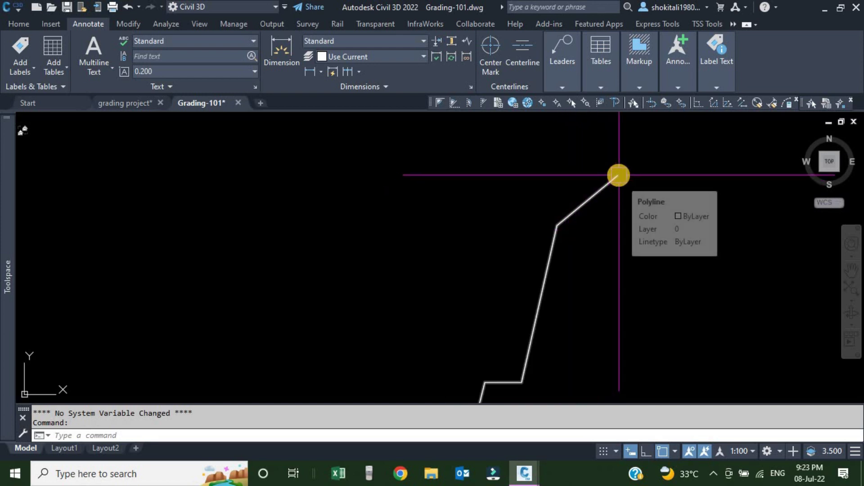
scroll(619, 176, down, 3)
middle_drag(614, 182, 438, 256)
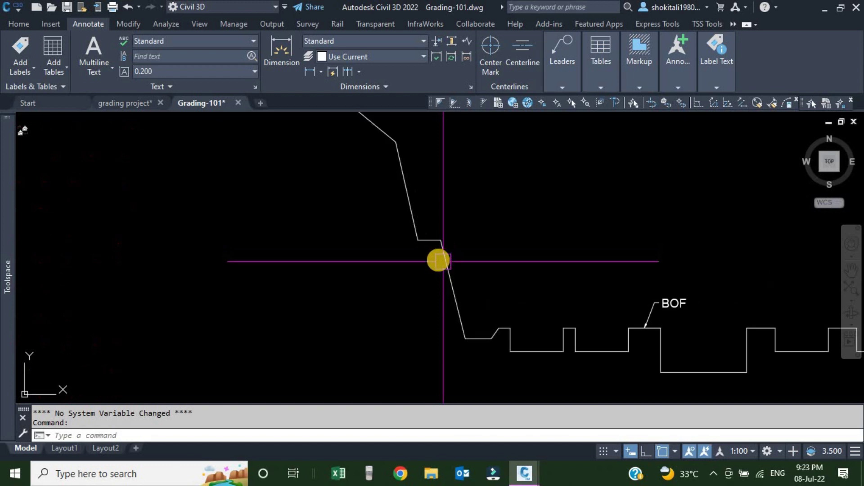
Step: Check the existing ground spot elevations around the plan and review the overall footing layout inside the boundary
scroll(376, 271, down, 5)
middle_drag(376, 270, 374, 270)
scroll(441, 180, up, 12)
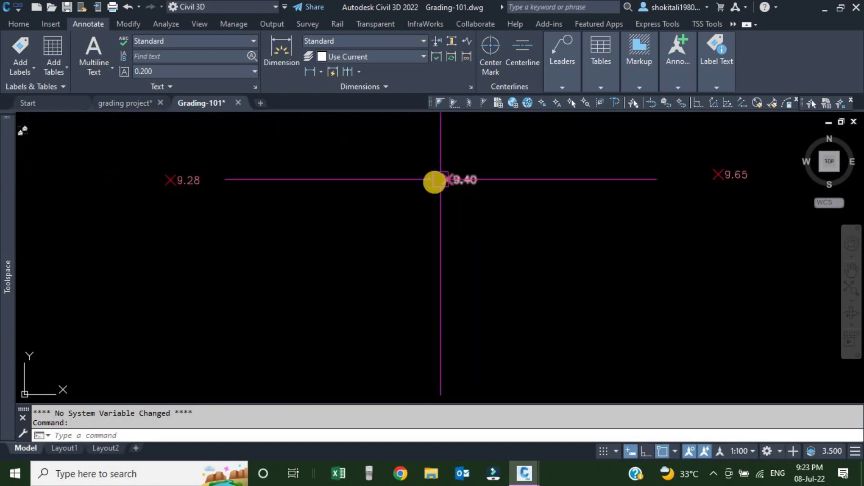
scroll(458, 211, down, 4)
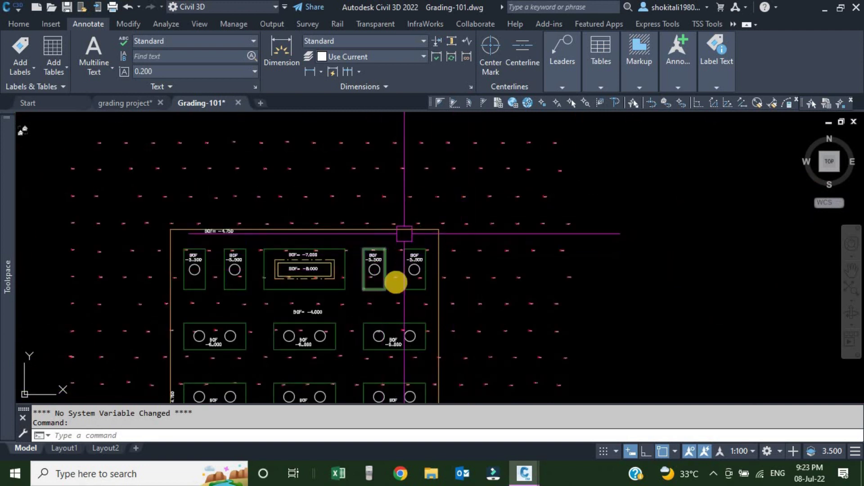
scroll(457, 175, down, 4)
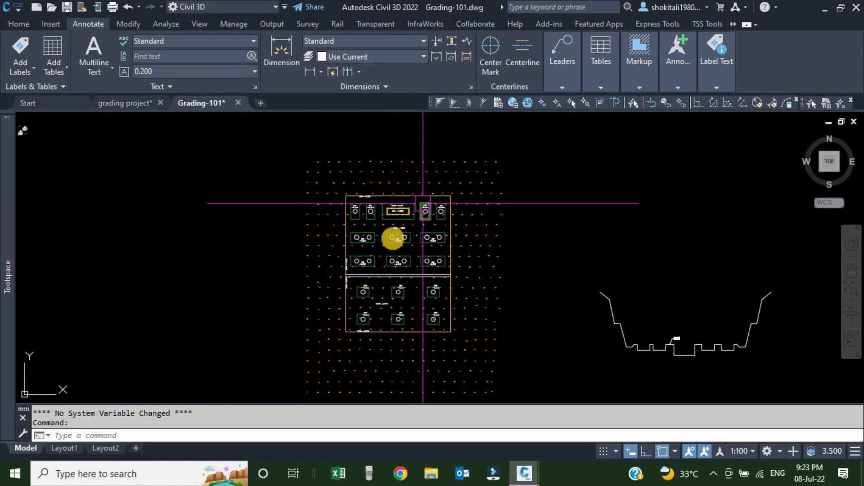
scroll(364, 233, up, 2)
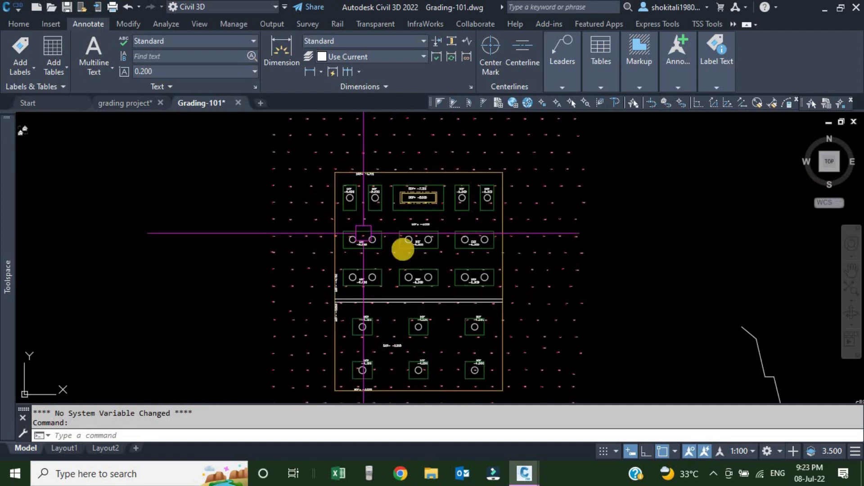
Step: Compare the overall footing layout inside the plan boundary with the excavation cross-section beside it
middle_drag(407, 264, 338, 243)
middle_drag(717, 366, 629, 325)
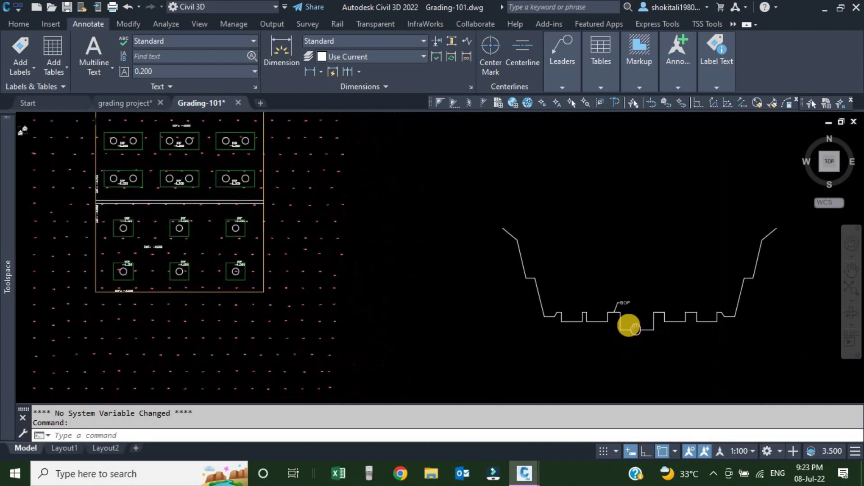
middle_drag(337, 243, 435, 297)
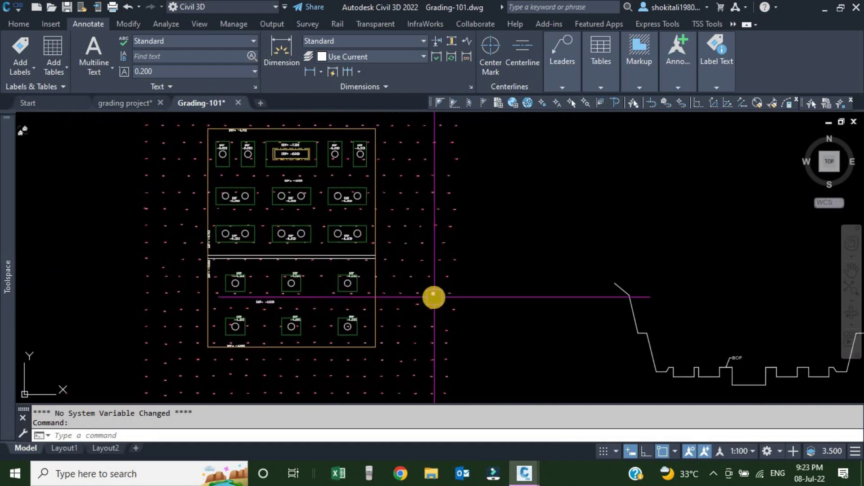
mouse_move(434, 297)
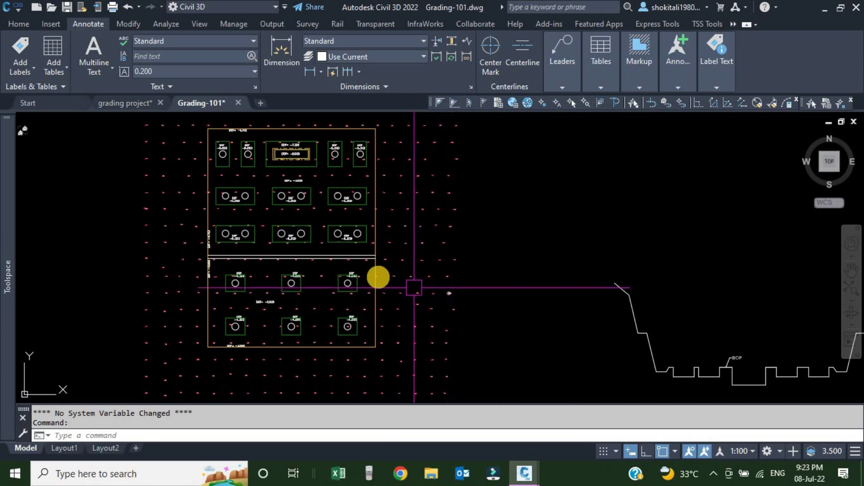
middle_drag(261, 209, 298, 235)
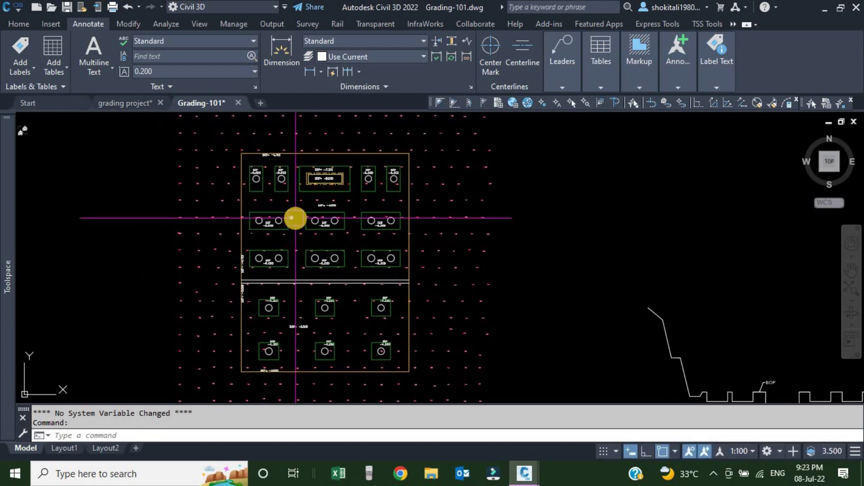
scroll(265, 187, up, 2)
scroll(265, 187, down, 2)
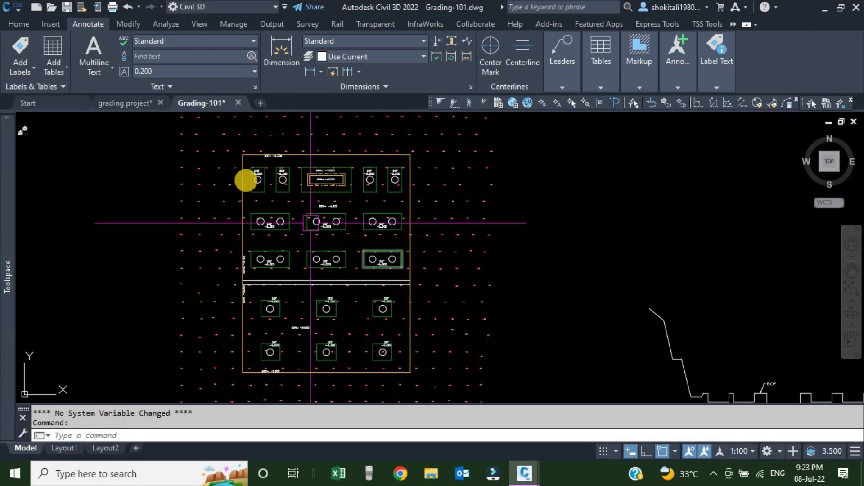
scroll(245, 177, up, 2)
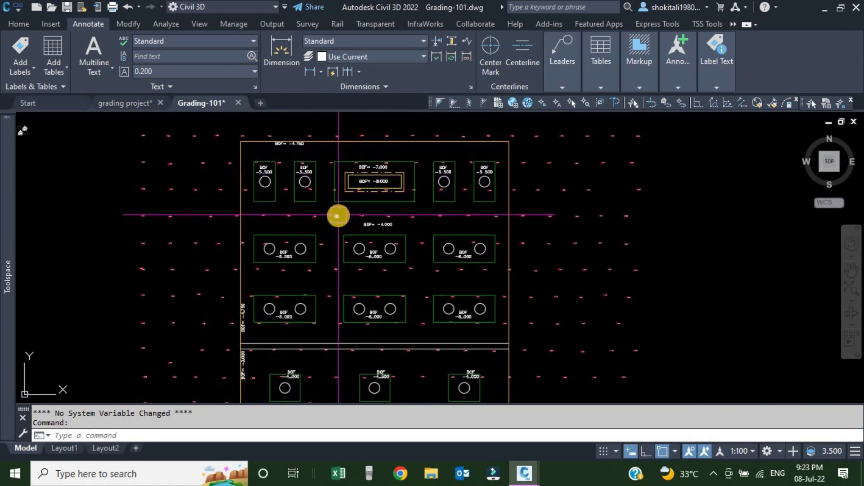
scroll(338, 215, down, 4)
scroll(315, 201, up, 2)
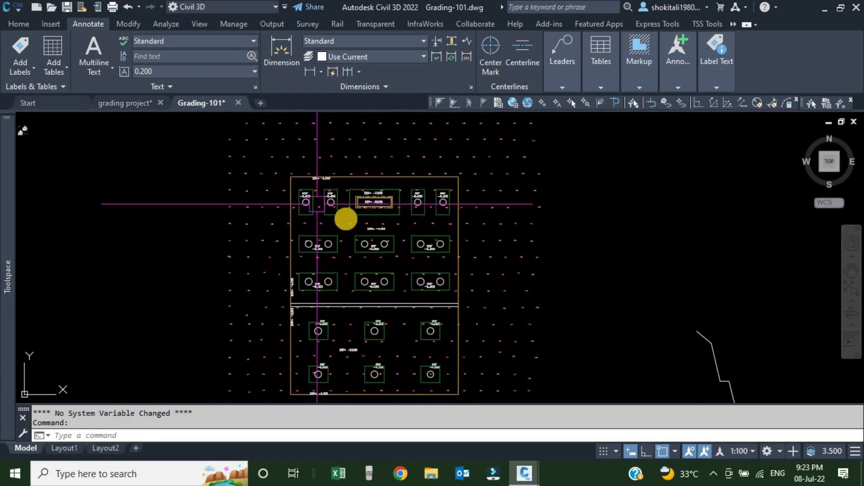
Step: Check the BOF levels labelled on individual footings against the footing pits and raised strips along the cross-section's base
scroll(323, 271, up, 3)
scroll(343, 252, down, 2)
scroll(325, 288, up, 4)
scroll(360, 289, down, 3)
scroll(475, 189, up, 3)
mouse_move(478, 181)
middle_down()
mouse_move(483, 225)
mouse_move(428, 199)
middle_up()
scroll(420, 193, up, 2)
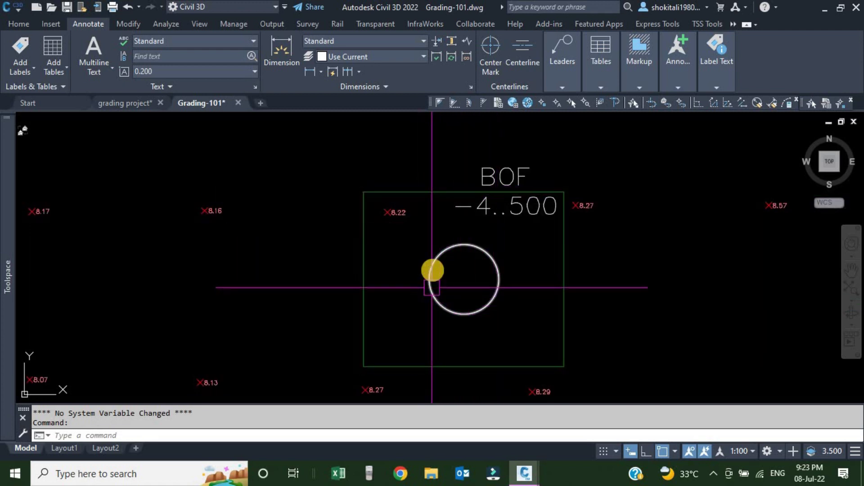
scroll(464, 281, down, 2)
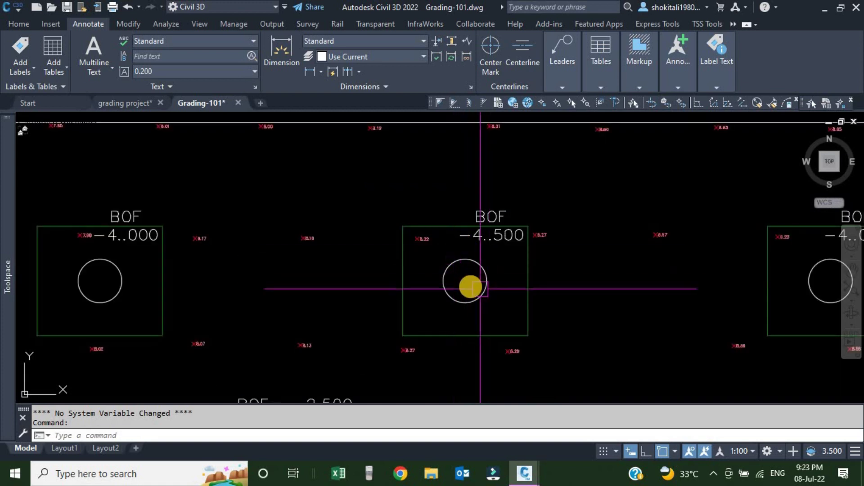
scroll(460, 278, down, 5)
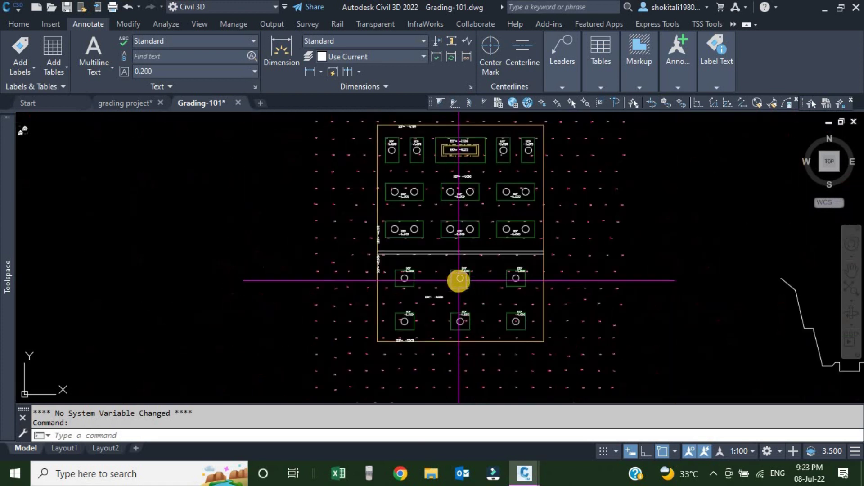
scroll(717, 337, up, 6)
scroll(608, 302, up, 3)
mouse_move(633, 310)
middle_down()
mouse_move(480, 245)
mouse_move(476, 296)
middle_up()
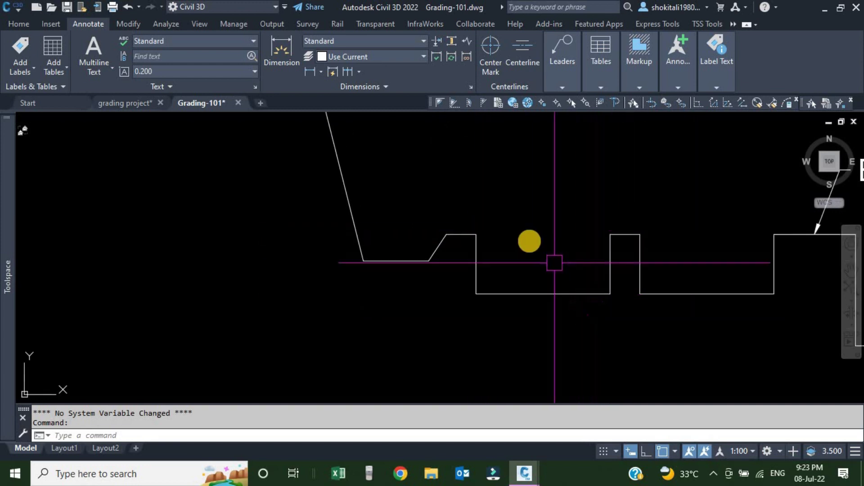
scroll(494, 263, down, 6)
scroll(491, 270, down, 4)
Step: Examine the outer boundary rectangle around the footings and its BOF label on the plan
middle_drag(299, 168, 380, 276)
scroll(309, 236, up, 4)
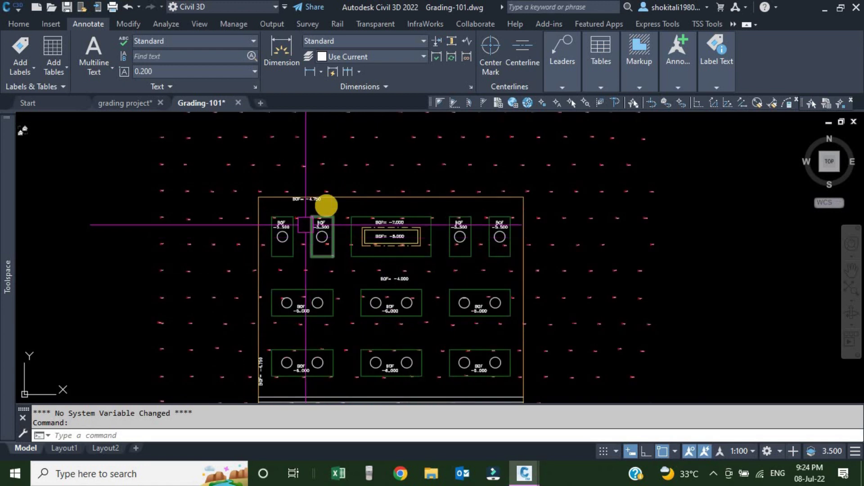
scroll(344, 195, up, 2)
click(344, 195)
scroll(360, 197, down, 4)
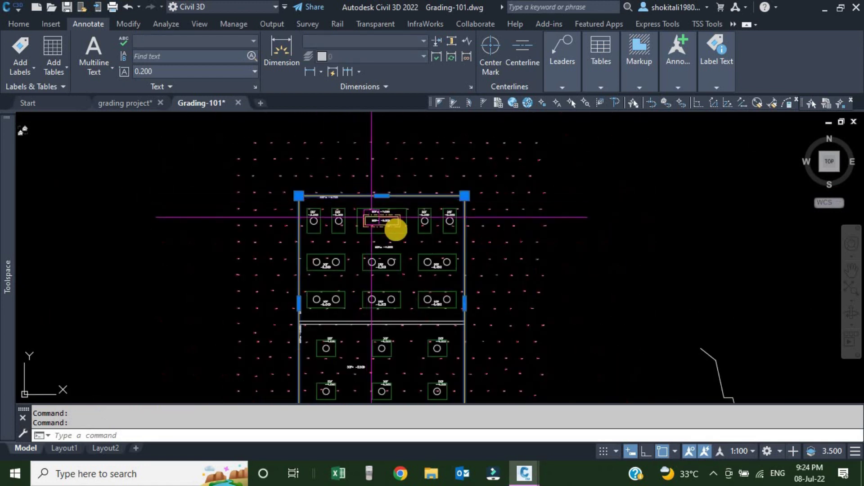
scroll(392, 229, down, 3)
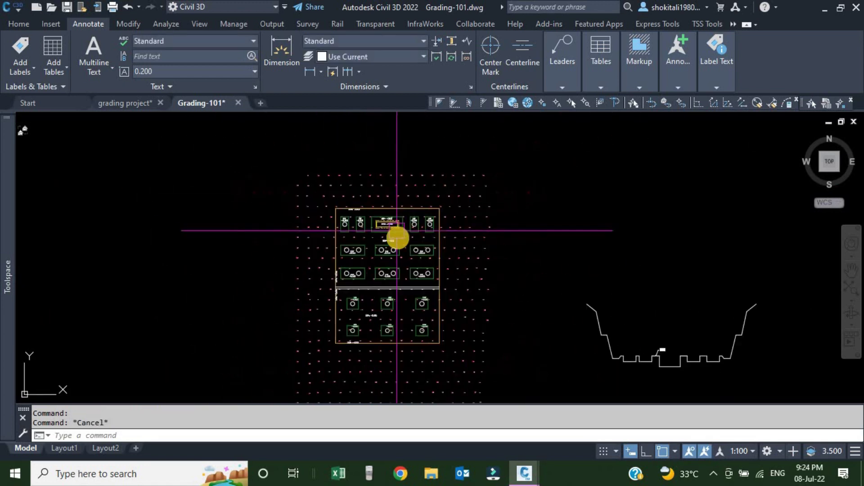
scroll(366, 228, up, 3)
middle_drag(399, 228, 384, 193)
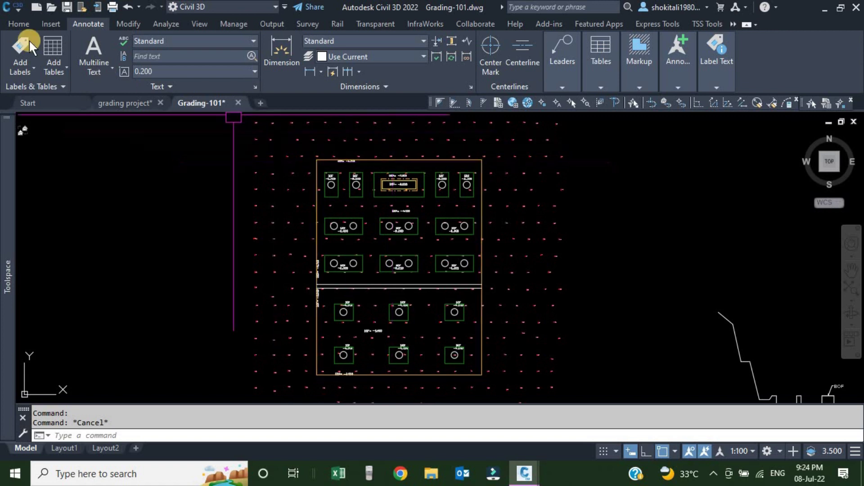
Step: Convert the outer boundary rectangle to a feature line in Site 1 with the Basic Feature Line style, erasing the existing entity
click(18, 24)
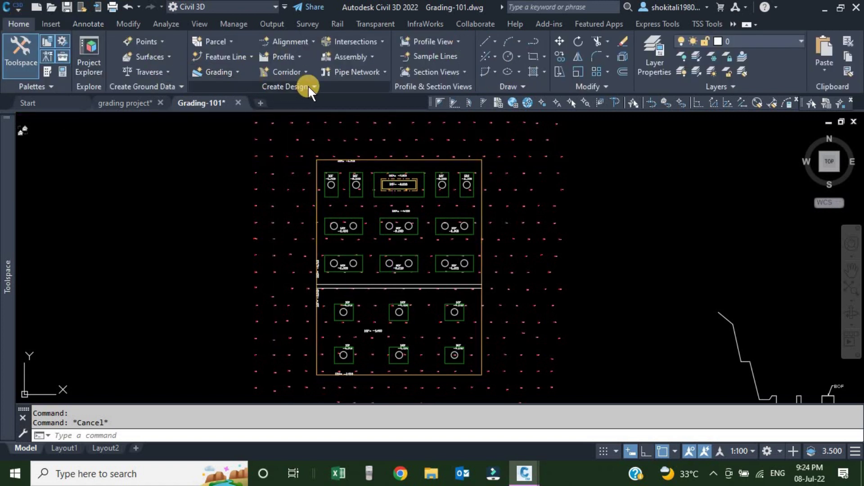
click(245, 57)
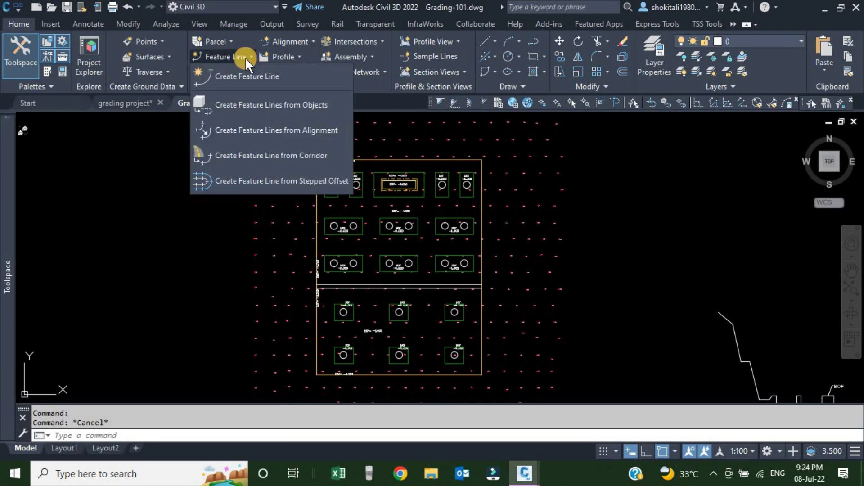
click(249, 106)
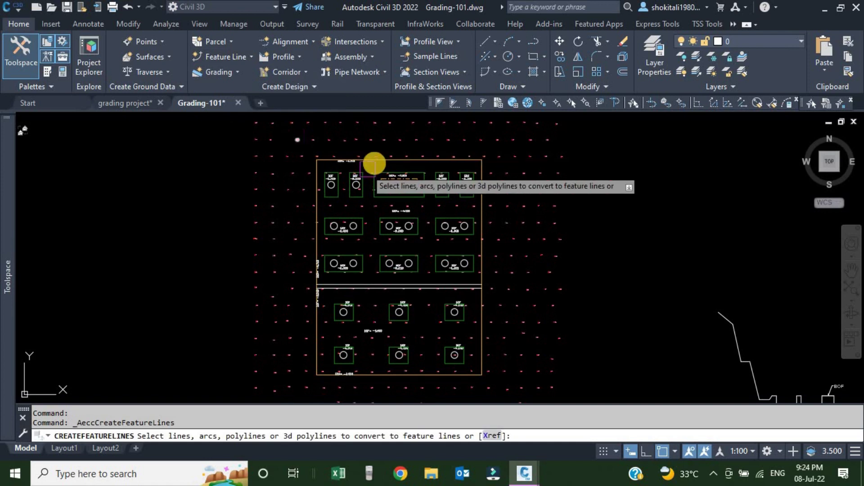
scroll(374, 163, up, 6)
click(378, 147)
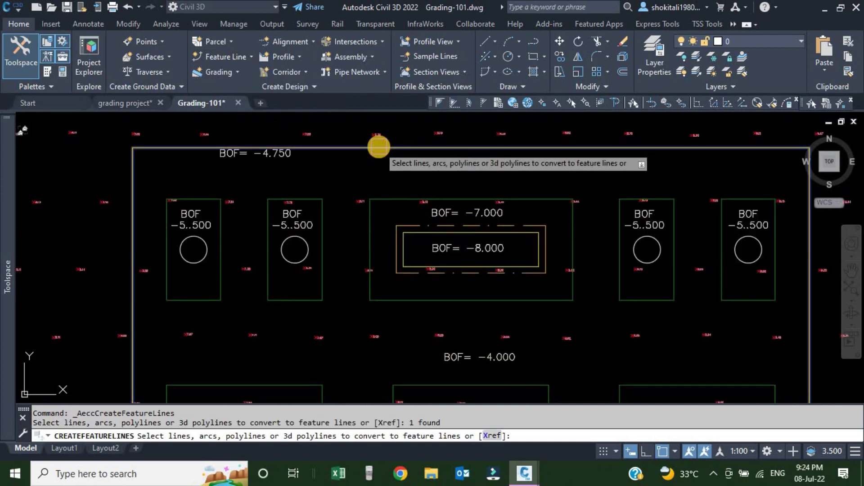
key(Return)
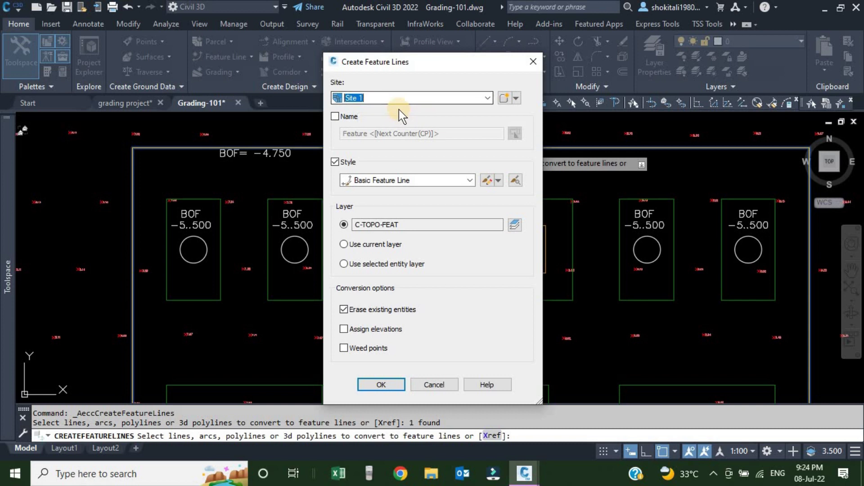
click(386, 384)
scroll(332, 167, down, 3)
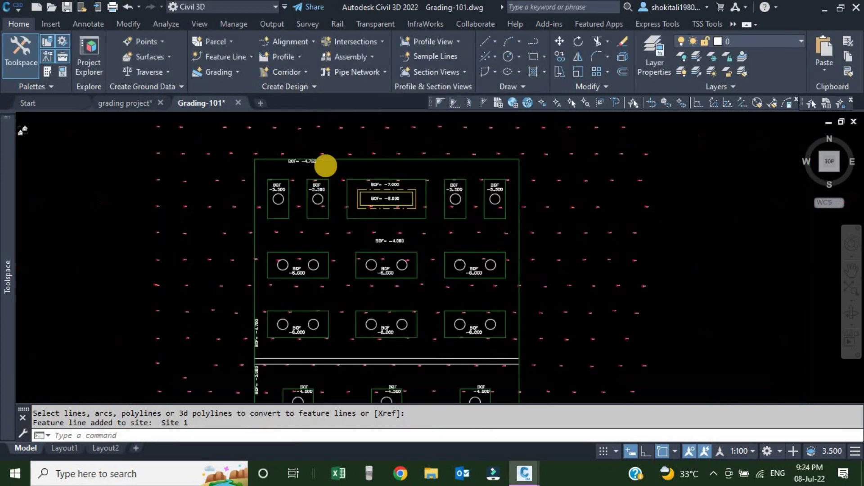
key(Escape)
Step: Select the outer boundary feature line around the footings for elevation editing
scroll(320, 161, down, 3)
scroll(291, 169, up, 3)
scroll(353, 198, up, 2)
scroll(380, 236, up, 2)
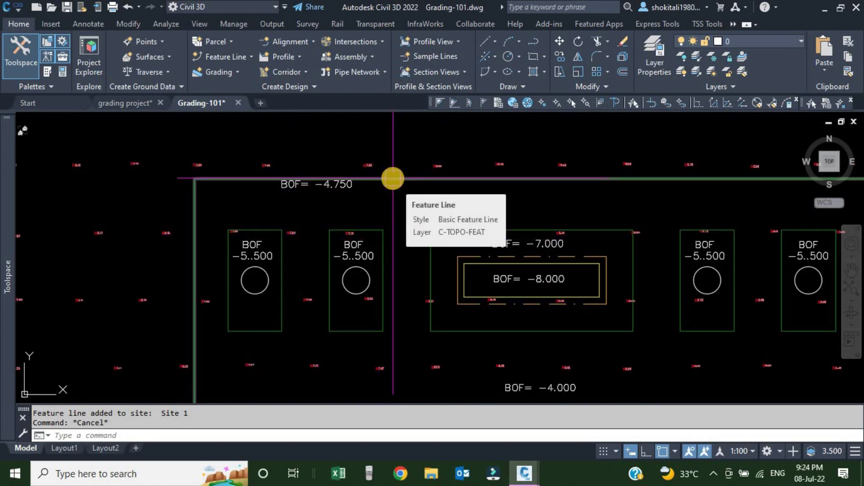
click(393, 178)
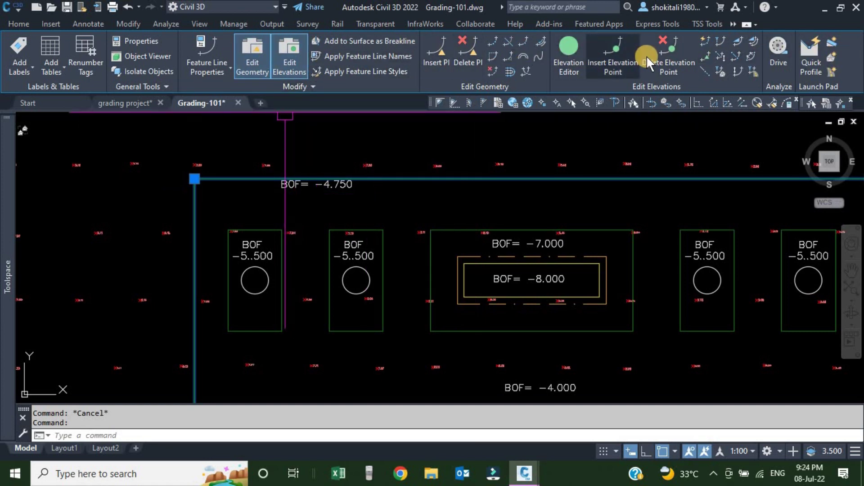
Step: Compare the boundary's BOF level label on the plan with the flat base at the toe of the cross-section's side slope
scroll(356, 216, down, 5)
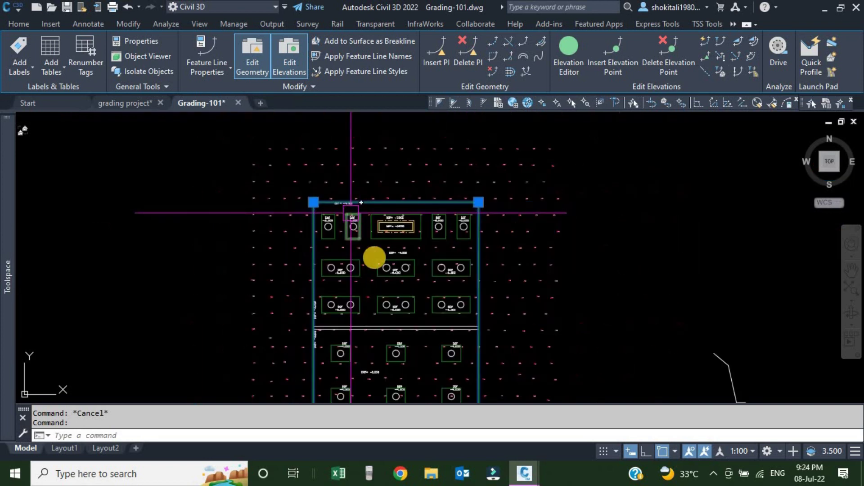
scroll(306, 269, up, 2)
scroll(306, 269, down, 2)
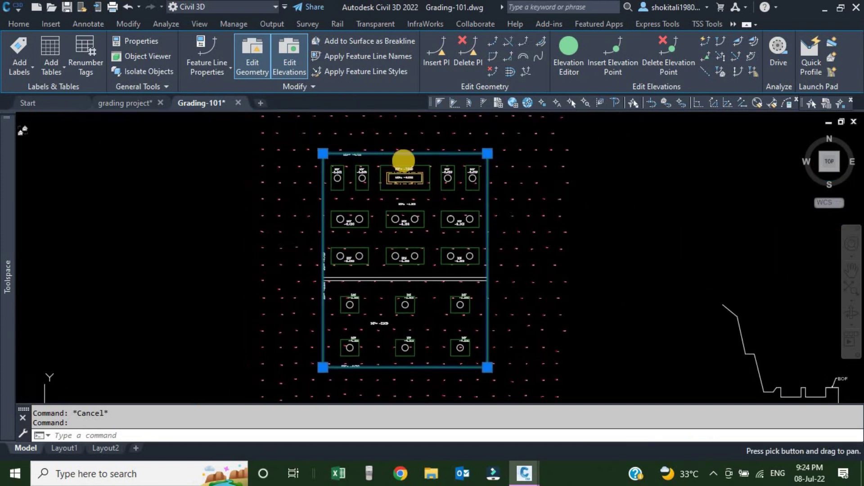
scroll(380, 164, up, 5)
scroll(343, 183, down, 3)
scroll(536, 257, up, 2)
scroll(578, 325, down, 1)
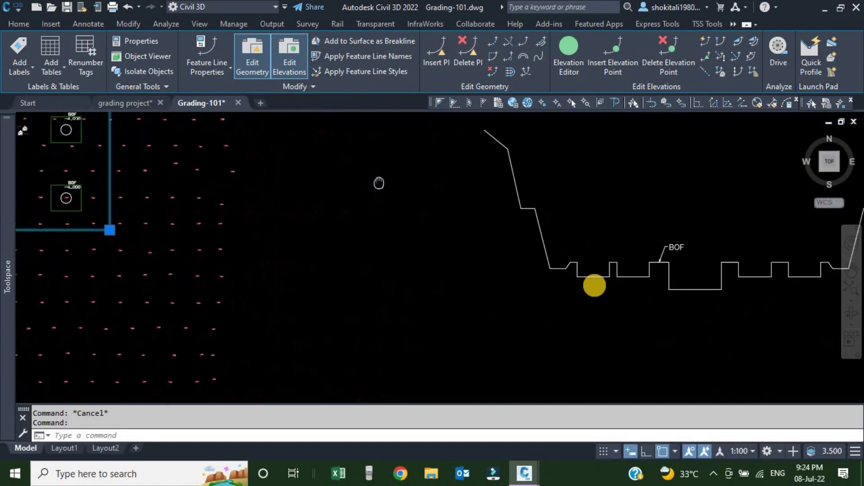
scroll(376, 222, up, 3)
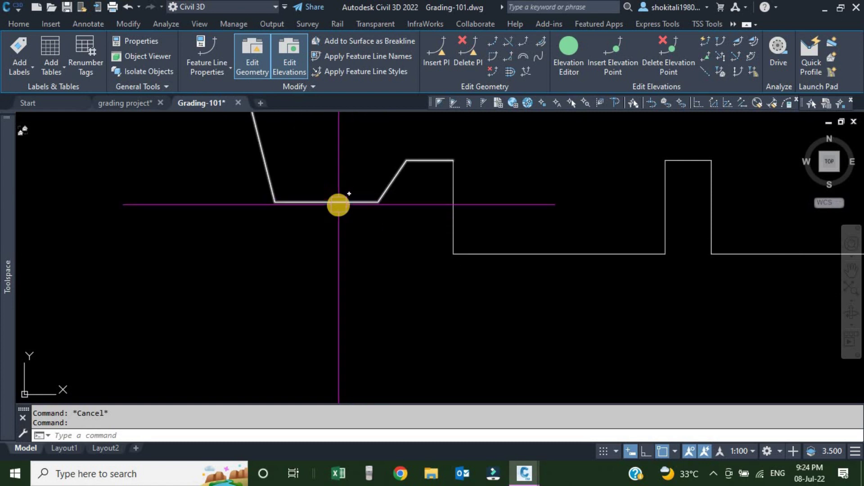
scroll(340, 200, down, 3)
scroll(349, 288, down, 1)
scroll(244, 197, up, 1)
scroll(303, 214, up, 5)
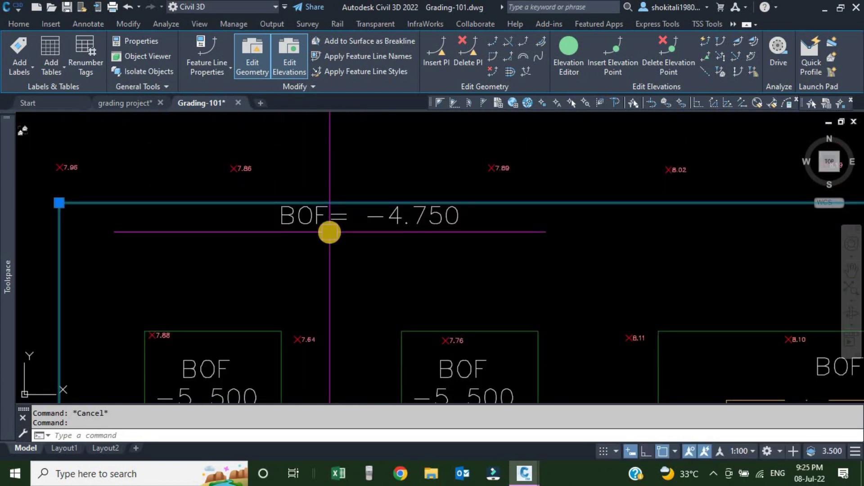
scroll(351, 239, down, 5)
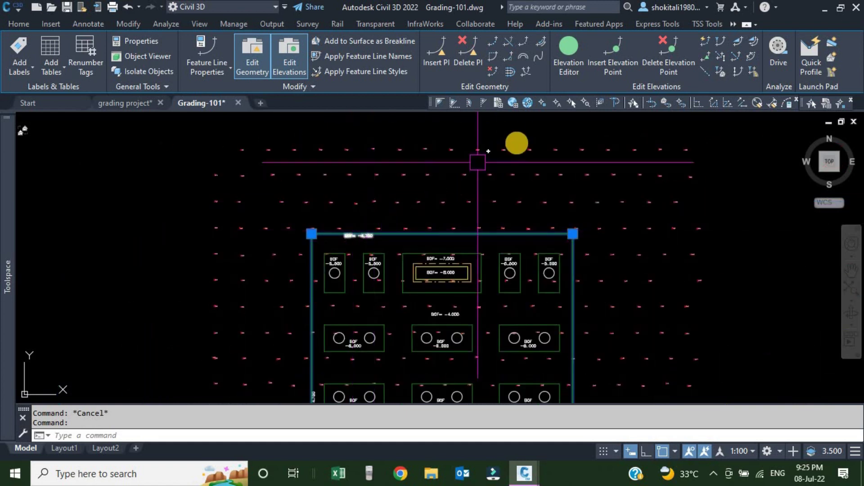
Step: Set all elevation points of the boundary feature line to -4.75 m in the Elevation Editor and deselect the line
click(568, 48)
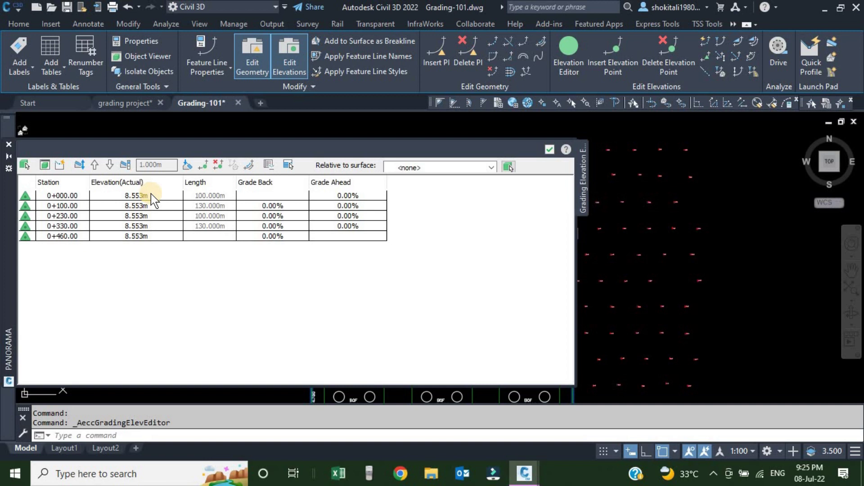
click(151, 195)
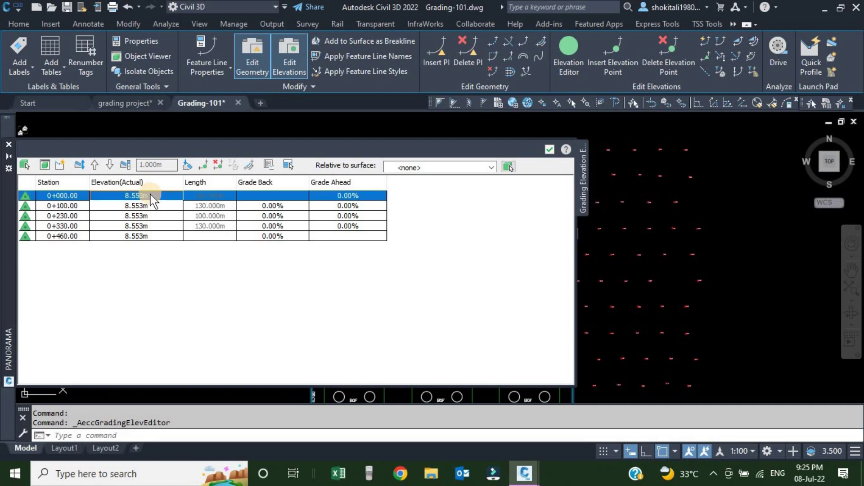
shift+click(150, 237)
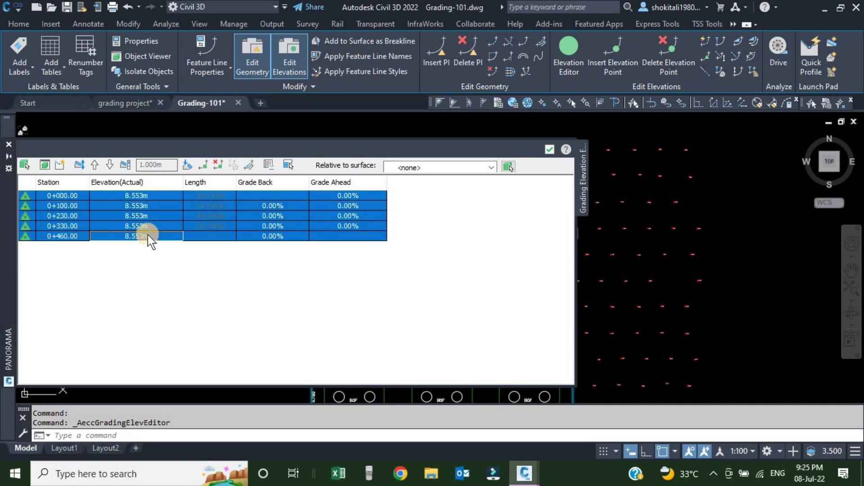
double_click(151, 196)
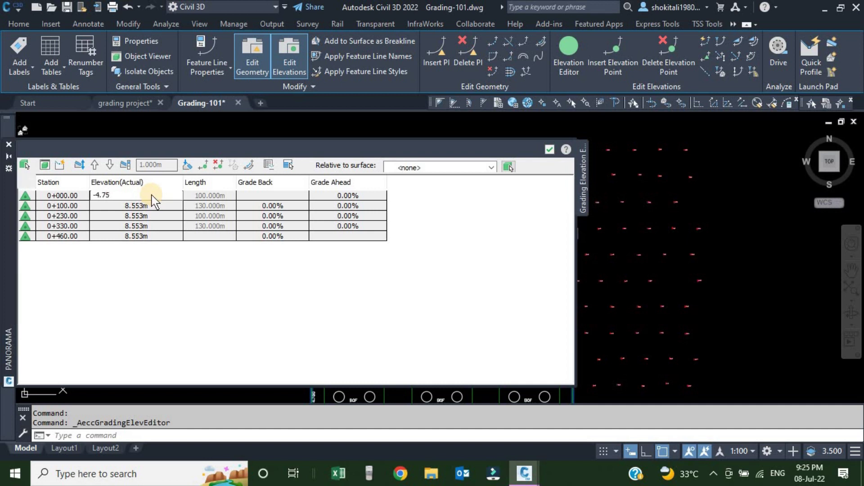
key(Return)
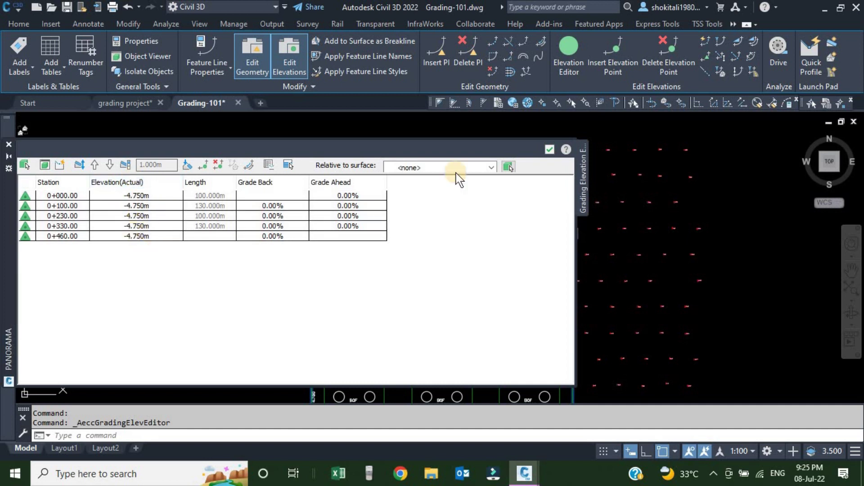
click(550, 149)
scroll(437, 261, down, 2)
key(Escape)
scroll(434, 189, up, 5)
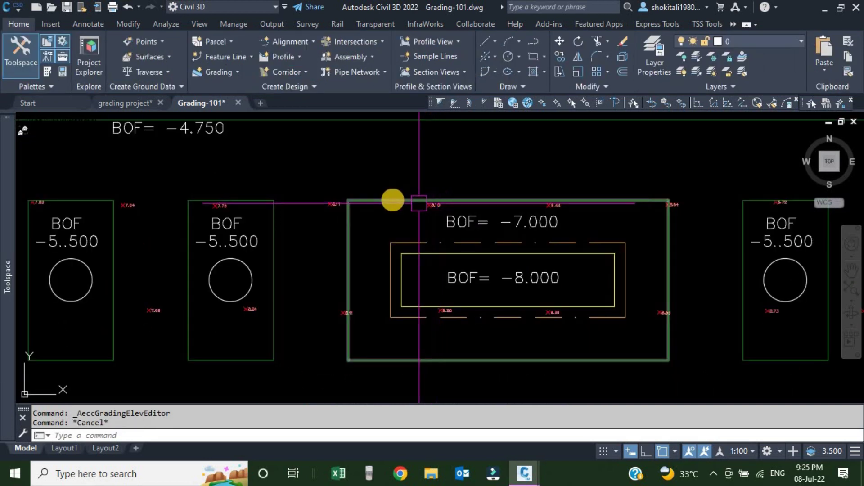
Step: Set all elevation points of the feature line around the central pit labelled BOF -7.000 to -7 m and deselect it
scroll(415, 195, up, 3)
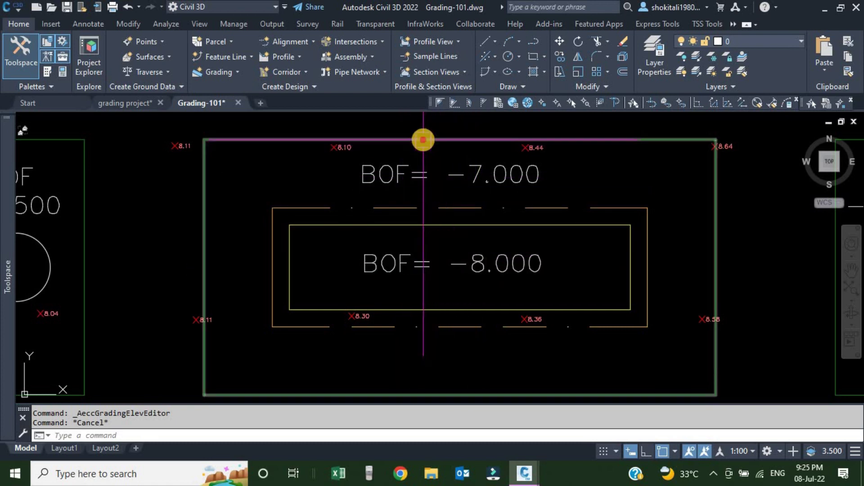
click(425, 139)
click(572, 51)
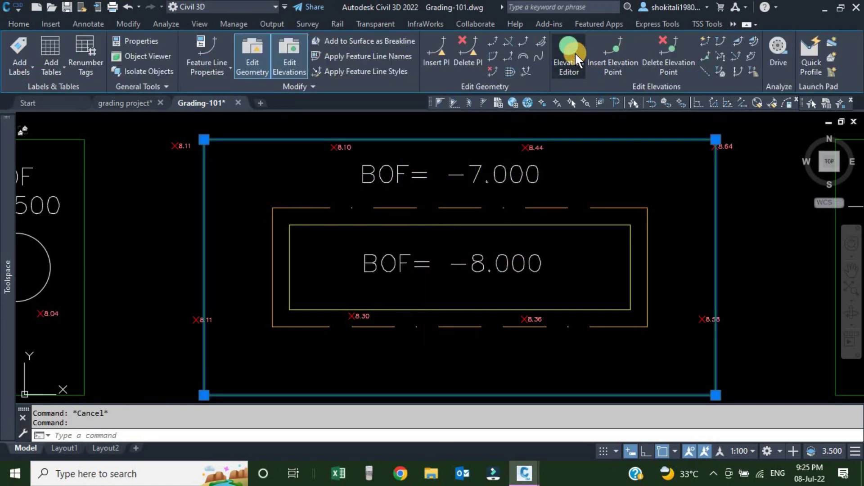
click(155, 197)
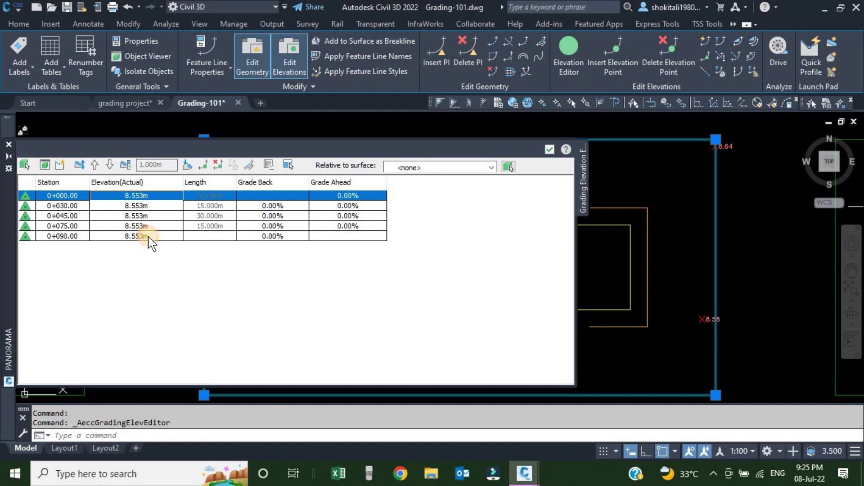
shift+click(149, 238)
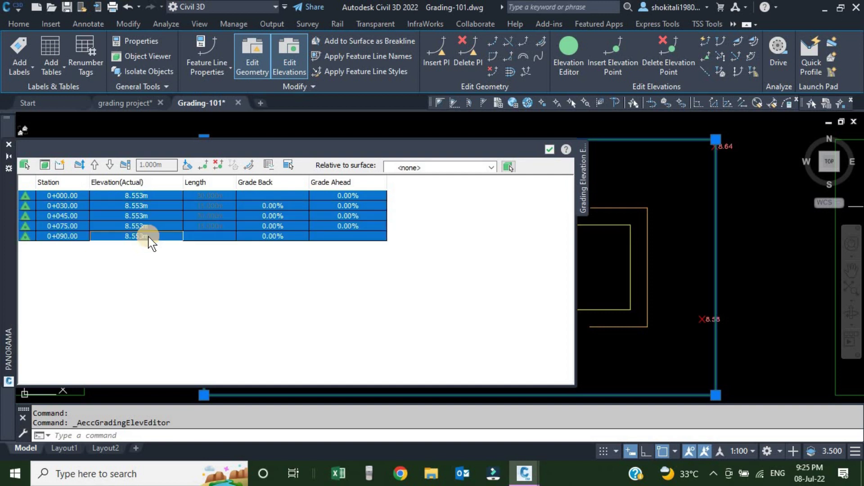
double_click(150, 195)
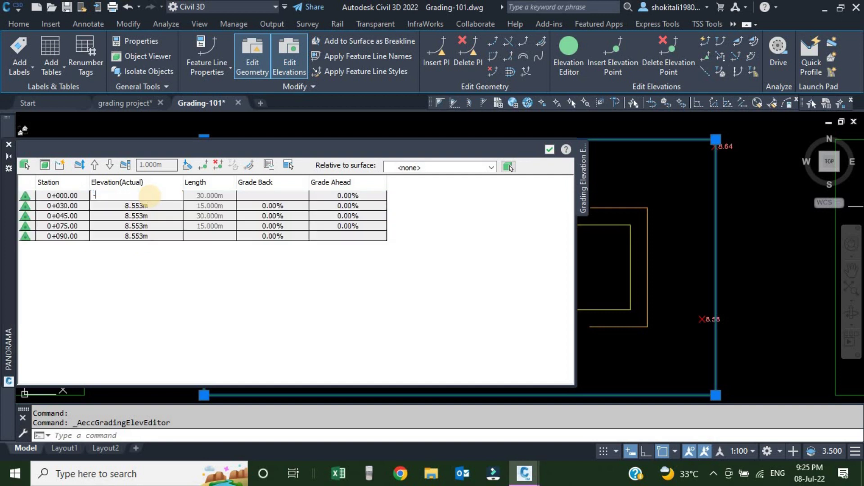
text(-7)
key(Return)
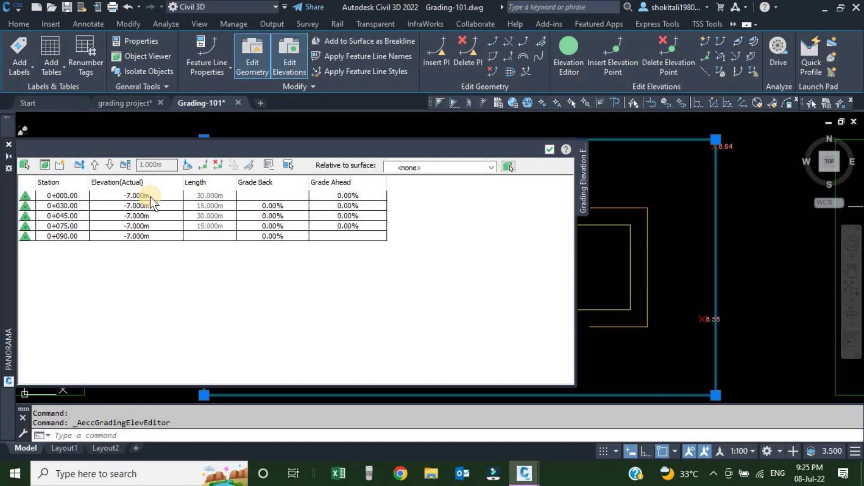
click(550, 150)
scroll(409, 216, down, 5)
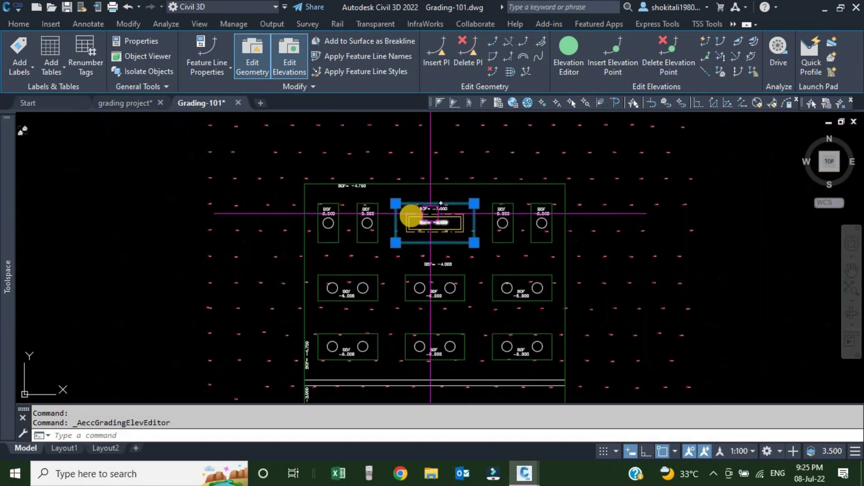
key(Escape)
Step: Examine the general BOF level labels of the open areas between the footings in the upper and lower parts of the plan
scroll(389, 303, up, 5)
scroll(411, 225, down, 5)
scroll(416, 197, up, 5)
scroll(428, 149, up, 5)
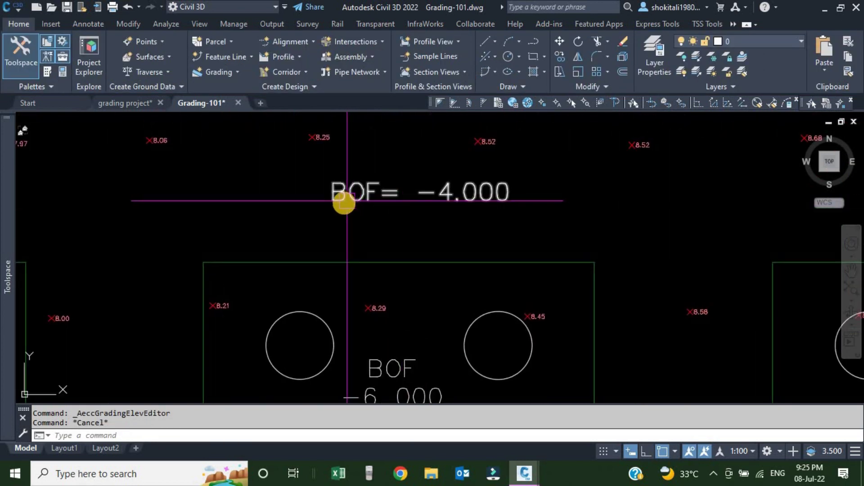
scroll(448, 195, down, 6)
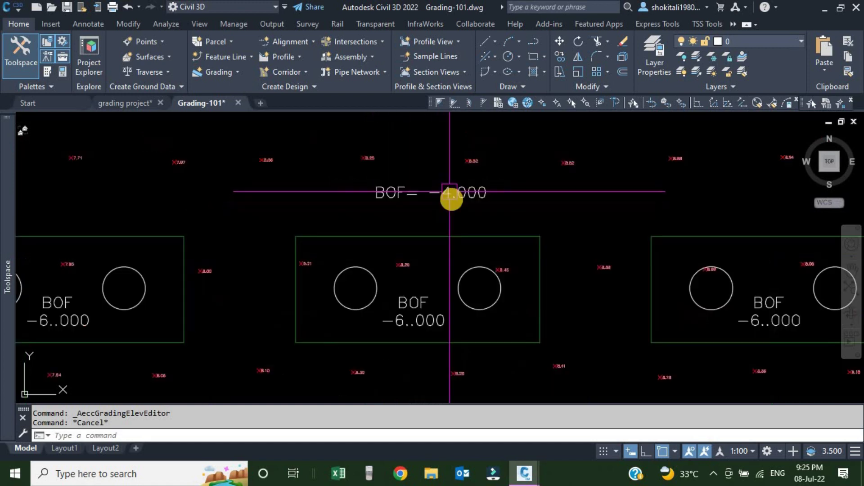
middle_drag(446, 335, 419, 257)
scroll(347, 334, up, 8)
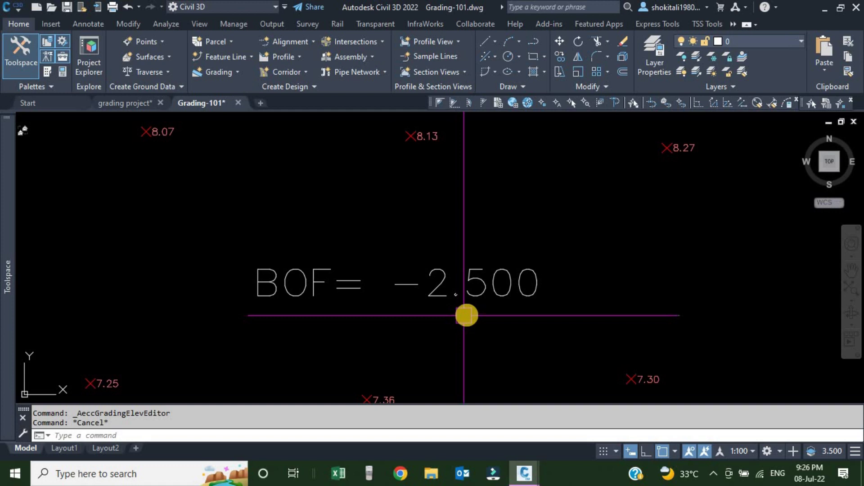
scroll(459, 311, down, 6)
scroll(333, 284, up, 3)
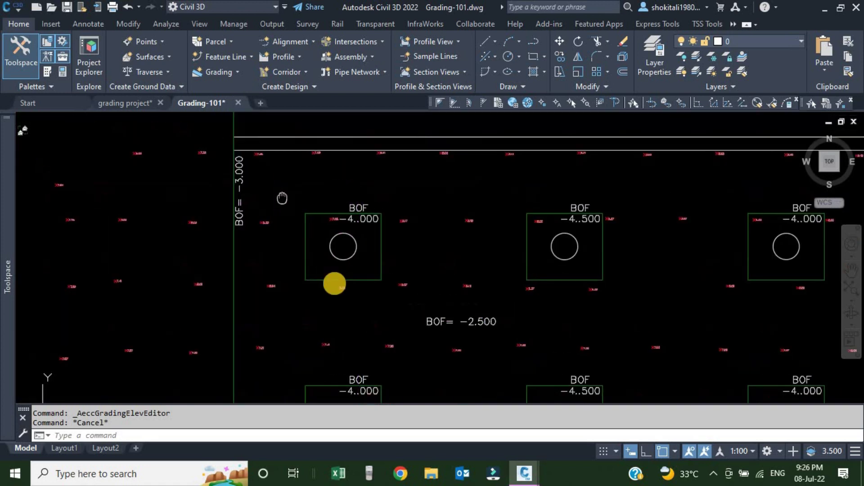
Step: Compare the BOF level labels along the west boundary above and below the double line crossing the plan
scroll(292, 168, up, 6)
middle_drag(329, 168, 332, 280)
scroll(311, 207, down, 3)
scroll(305, 183, up, 2)
scroll(304, 189, down, 5)
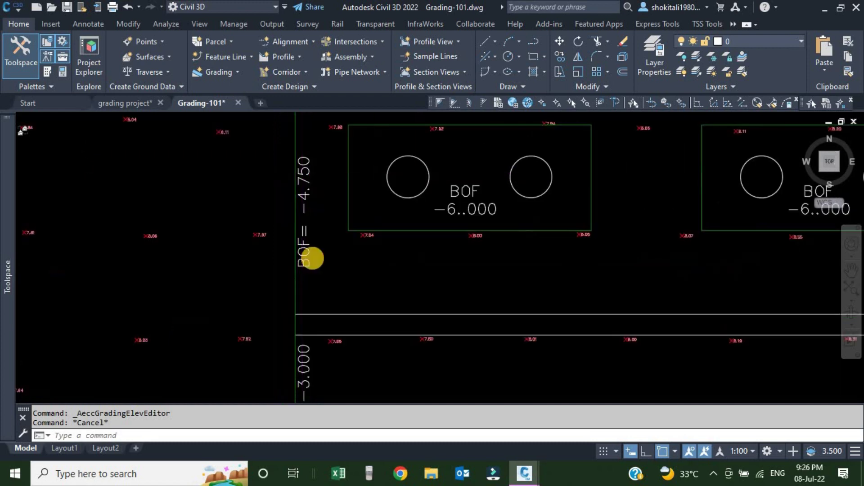
scroll(306, 329, up, 5)
middle_drag(302, 192, 308, 266)
scroll(345, 231, down, 4)
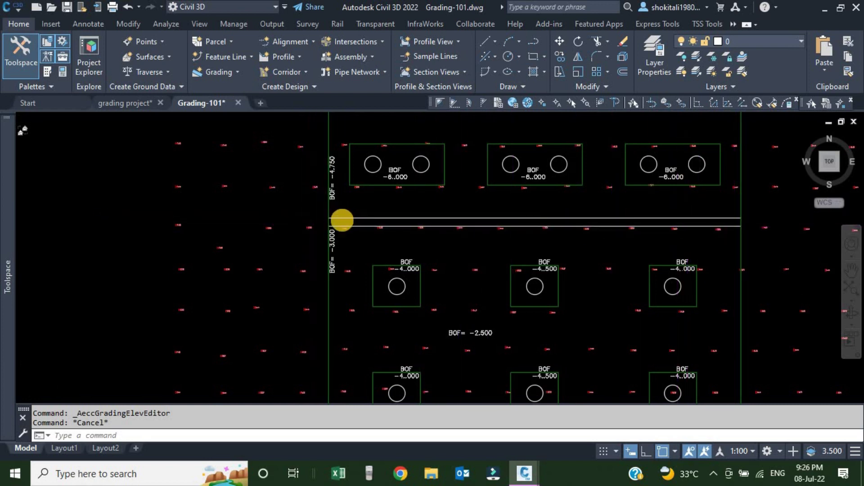
Step: Insert a PI on the outer boundary feature line at the west end of the upper crossing line, at elevation -4.75 m
scroll(315, 223, up, 5)
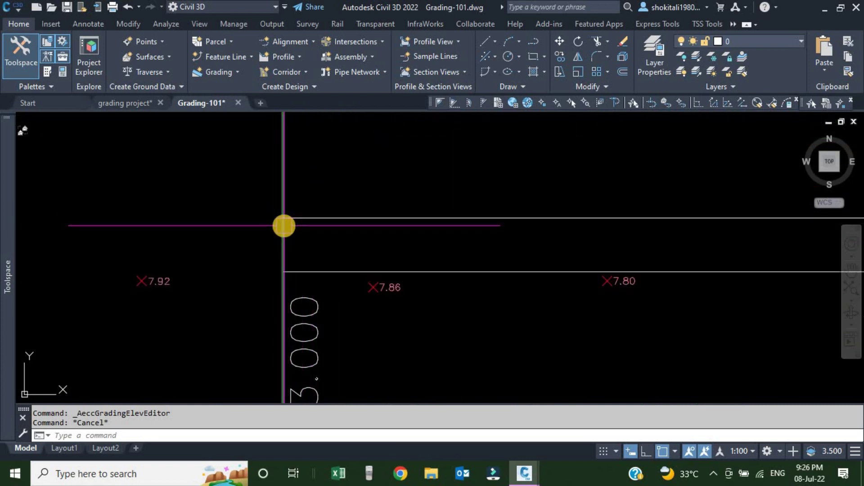
scroll(287, 231, up, 2)
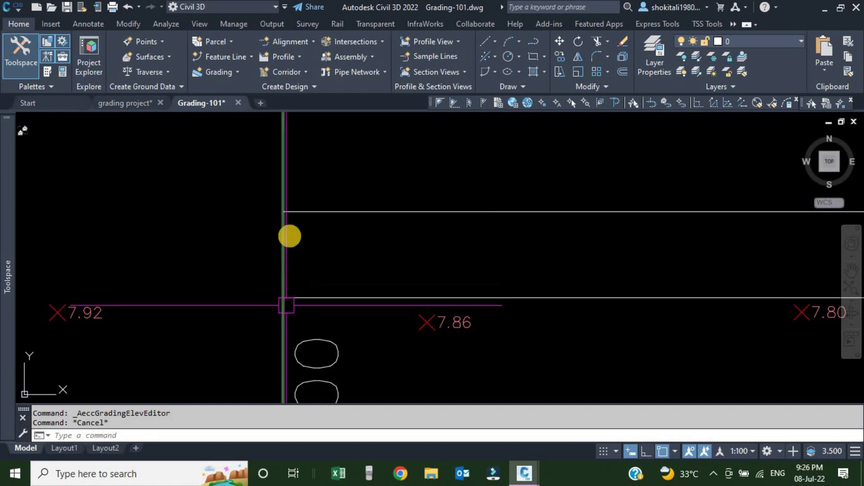
click(283, 158)
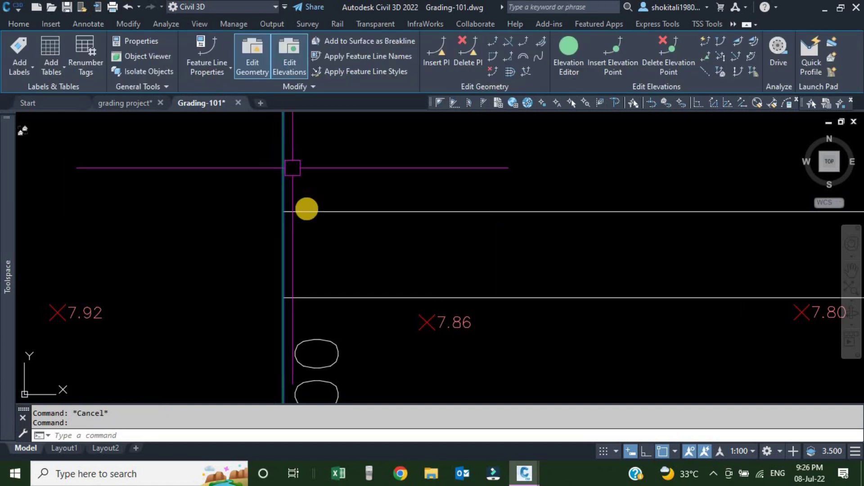
scroll(280, 215, up, 2)
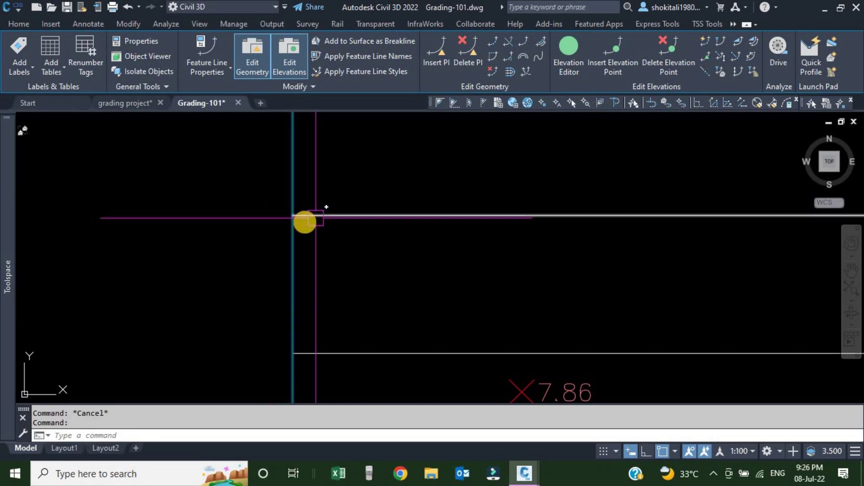
scroll(315, 229, down, 6)
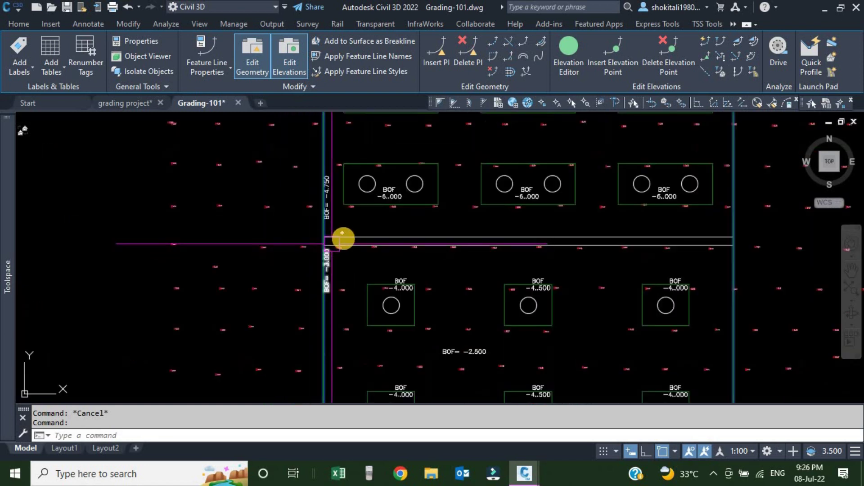
click(434, 57)
scroll(338, 212, up, 8)
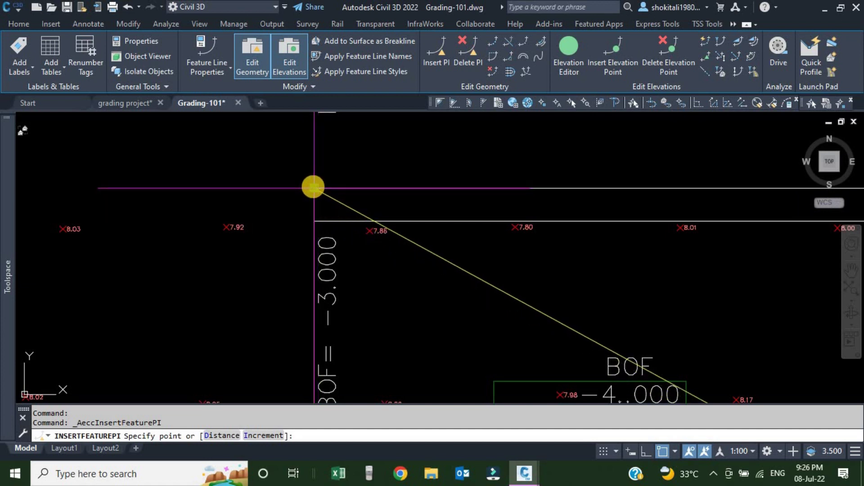
click(313, 187)
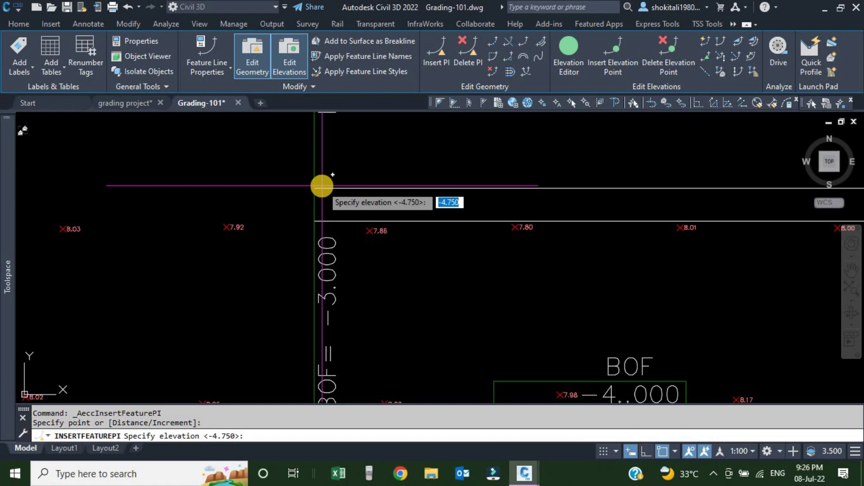
key(Return)
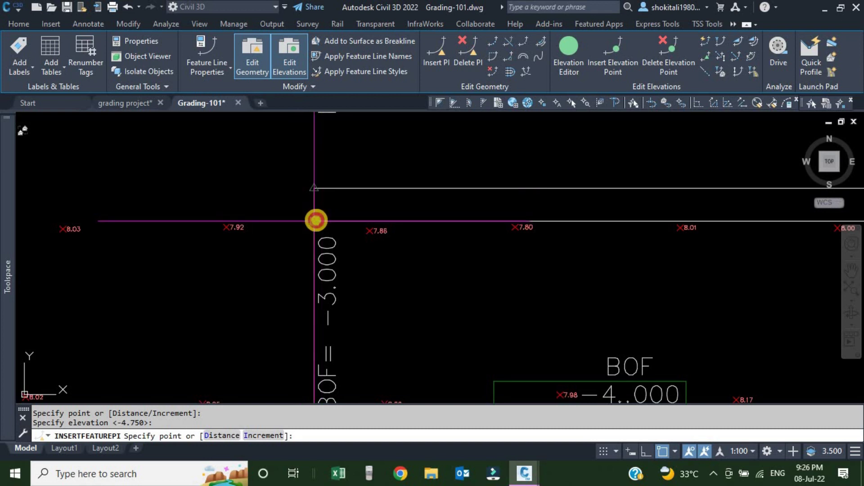
Step: Insert a PI on the boundary feature line at the west end of the lower crossing line, at elevation -3 m
click(316, 220)
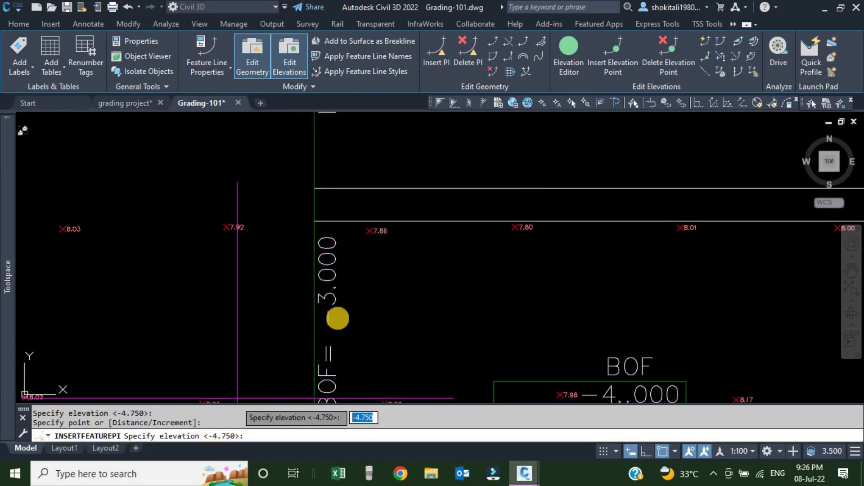
middle_drag(329, 318, 333, 282)
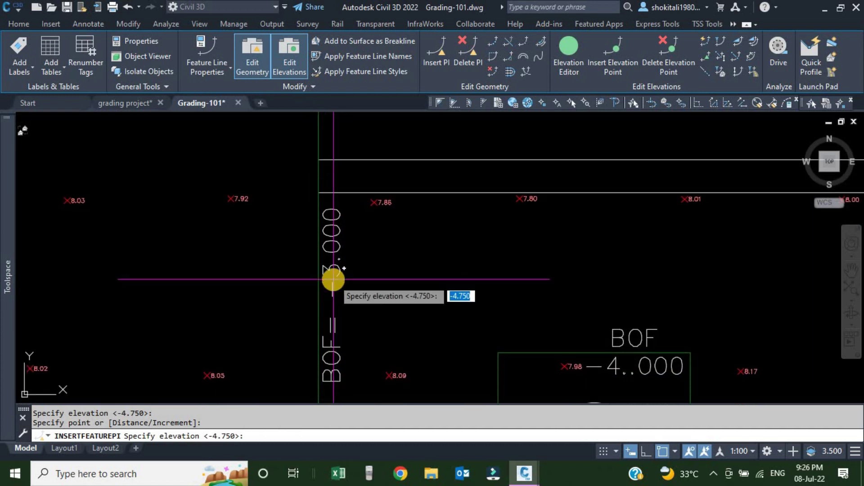
text(3)
key(Return)
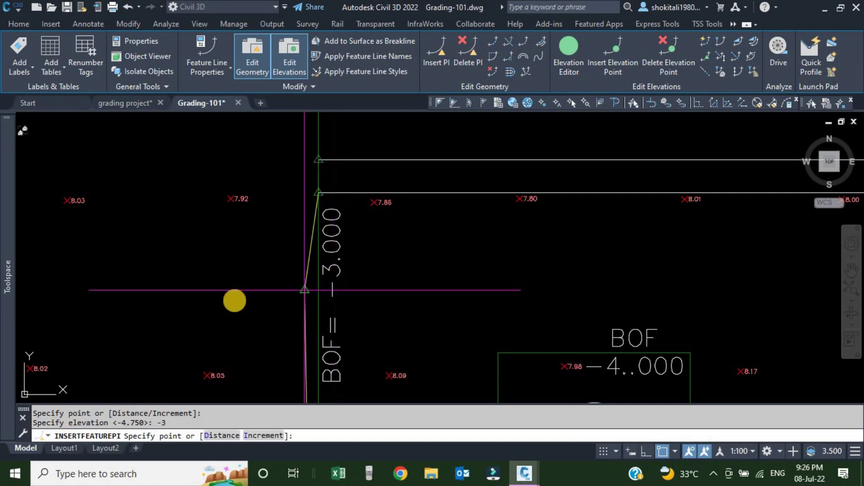
Step: Insert a PI on the boundary feature line at the east end of the upper crossing line, at elevation -4.75 m
scroll(288, 139, up, 3)
scroll(311, 202, down, 5)
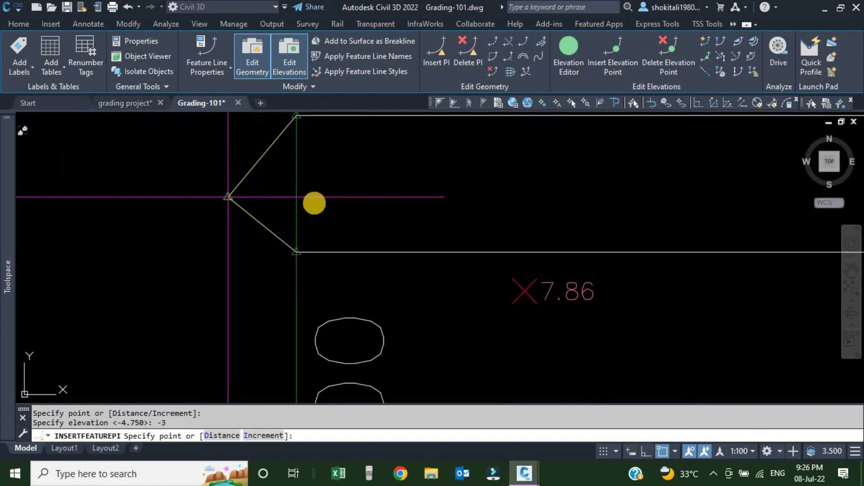
scroll(456, 243, up, 6)
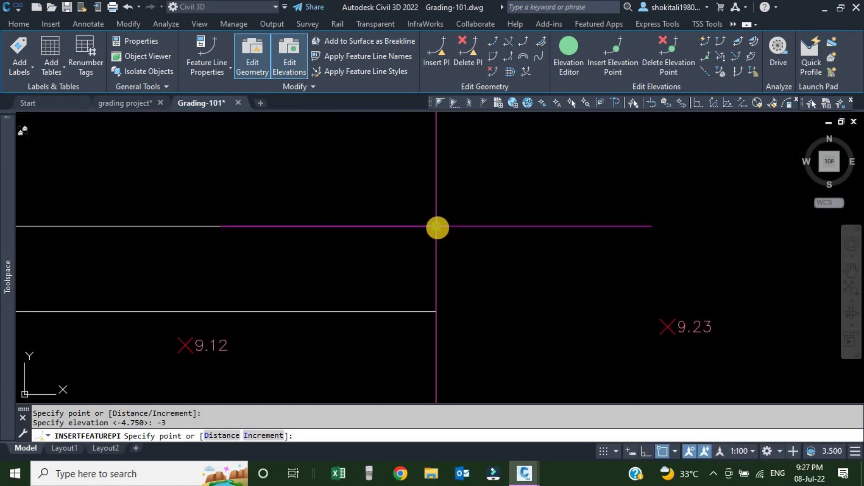
click(438, 228)
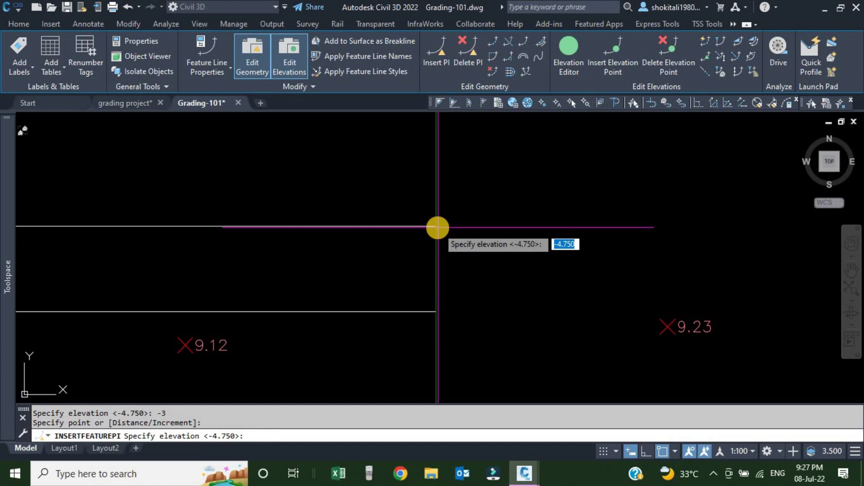
key(Return)
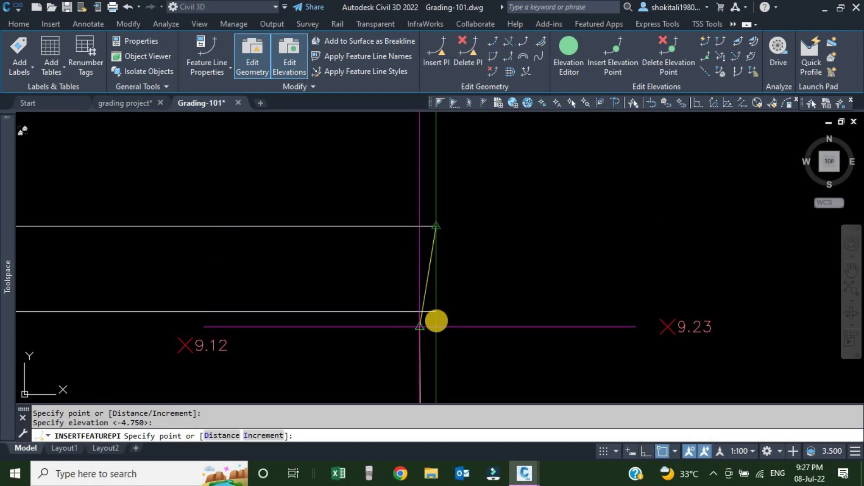
Step: Insert a PI on the boundary feature line at the east end of the lower crossing line at elevation -3 m and finish inserting
click(435, 311)
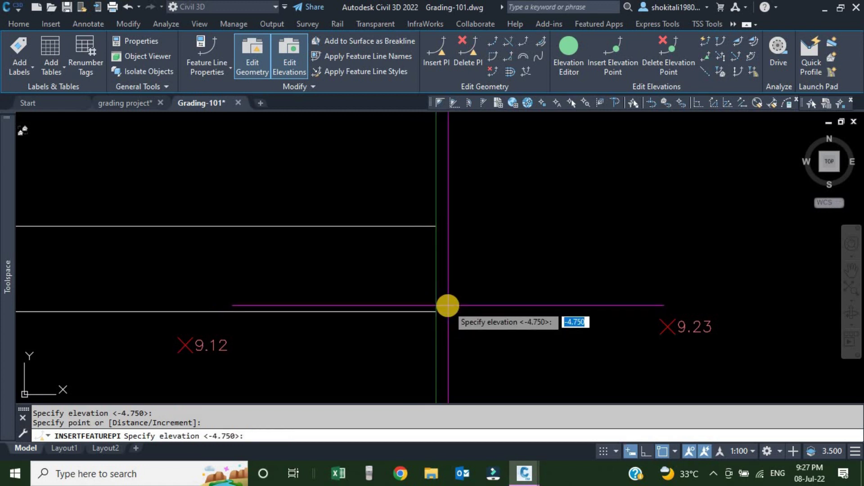
text(-3)
key(Return)
scroll(452, 264, down, 3)
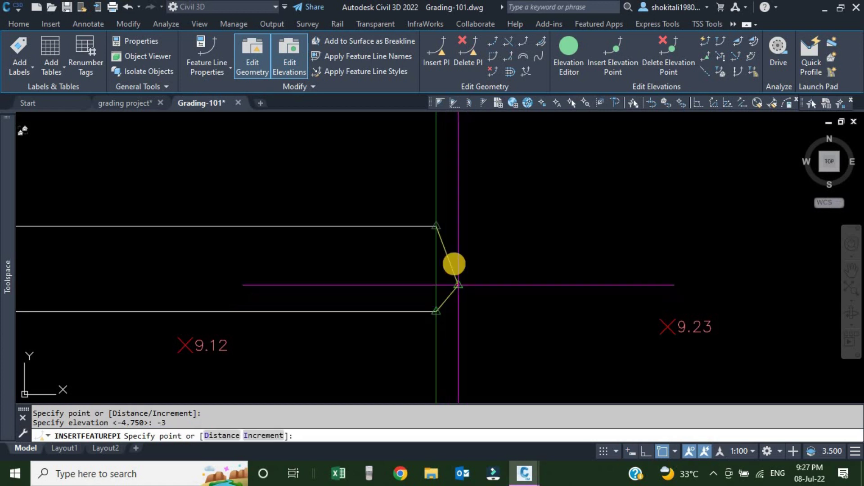
key(Escape)
key(Escape)
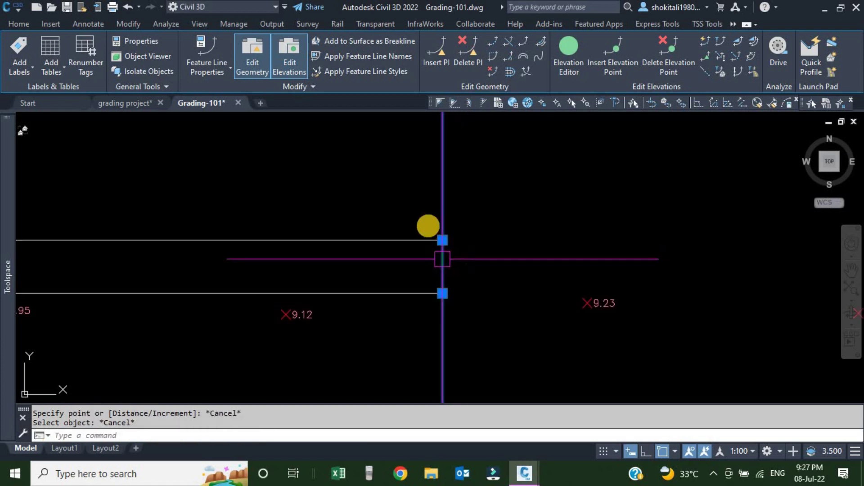
Step: Inspect the boundary feature line's inserted PIs at both ends of the double line, then its two southern corners and their BOF label
scroll(469, 245, down, 5)
scroll(294, 241, up, 6)
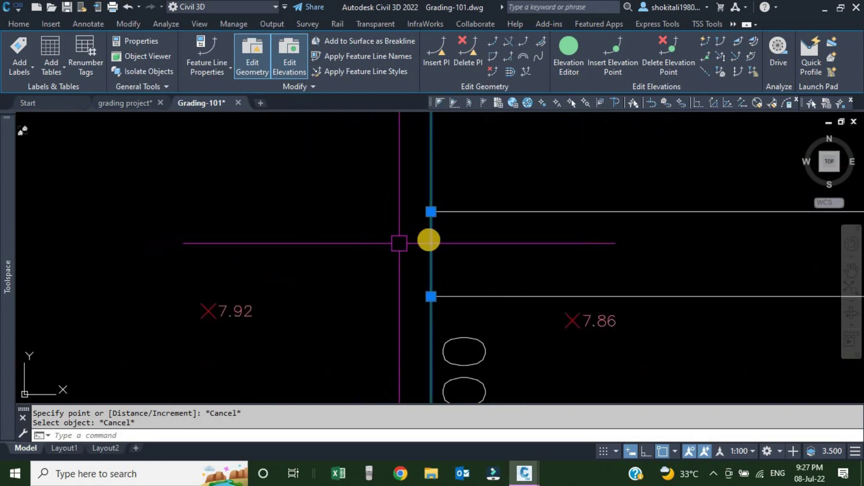
scroll(428, 293, down, 4)
mouse_move(698, 305)
middle_down()
mouse_move(328, 297)
mouse_move(490, 260)
middle_up()
scroll(601, 231, up, 5)
scroll(568, 220, down, 6)
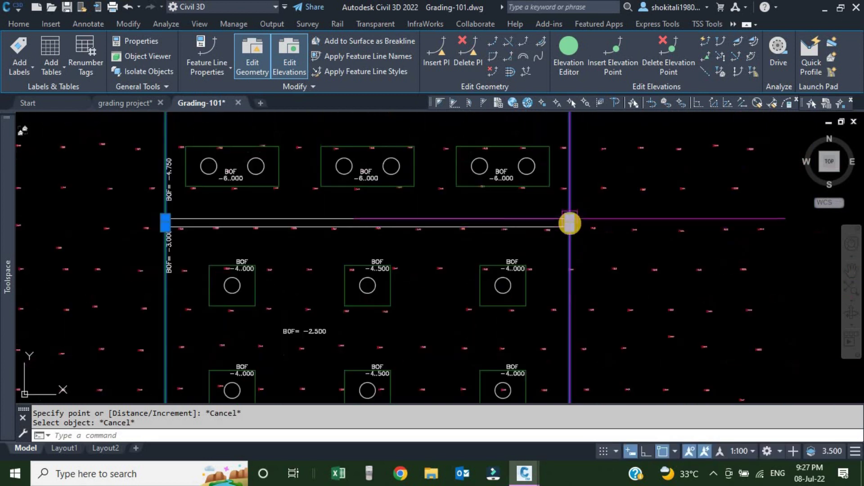
middle_drag(538, 270, 528, 262)
scroll(396, 305, up, 6)
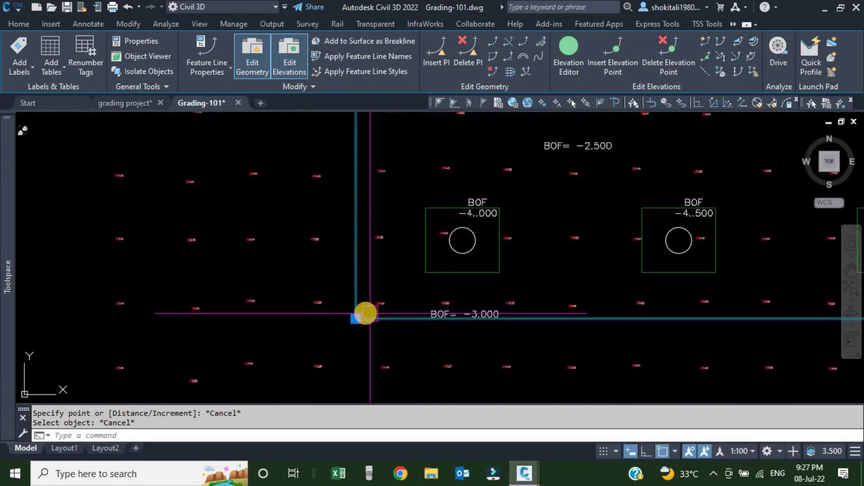
scroll(363, 313, down, 1)
middle_drag(762, 328, 723, 325)
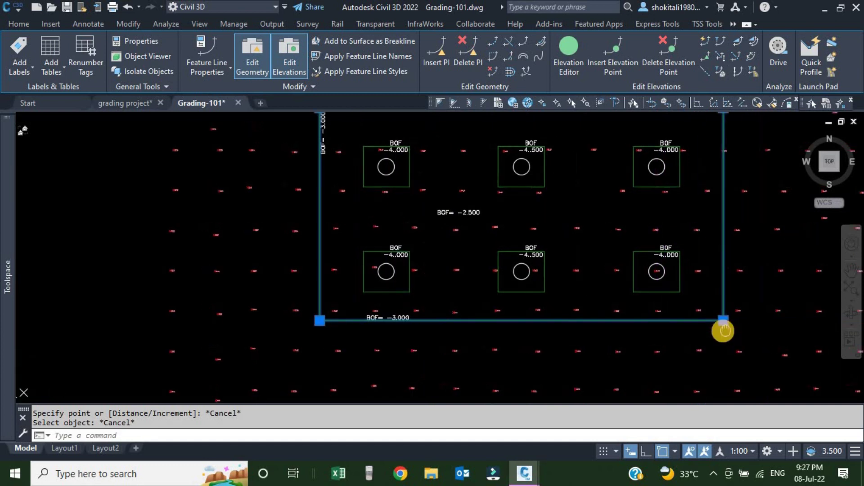
Step: Open the elevation editor for the boundary feature line to edit its southwest corner, beside the BOF= -3.000 label
scroll(723, 322, up, 4)
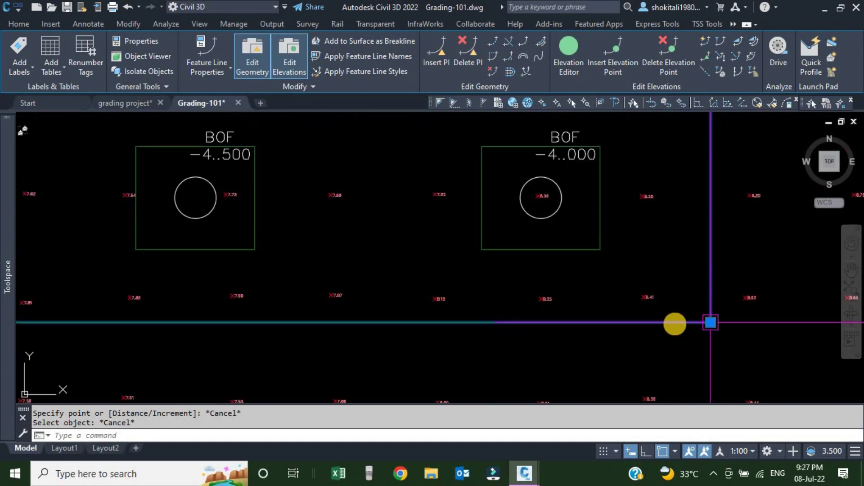
scroll(599, 326, down, 5)
scroll(563, 321, up, 6)
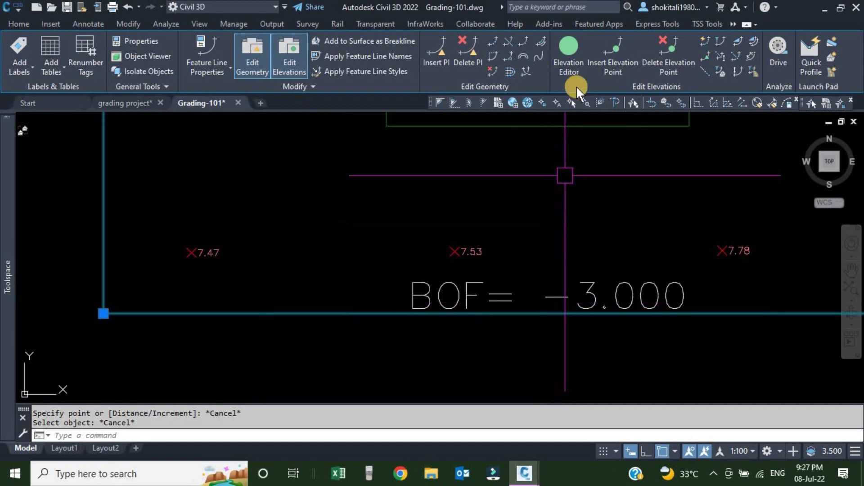
click(567, 48)
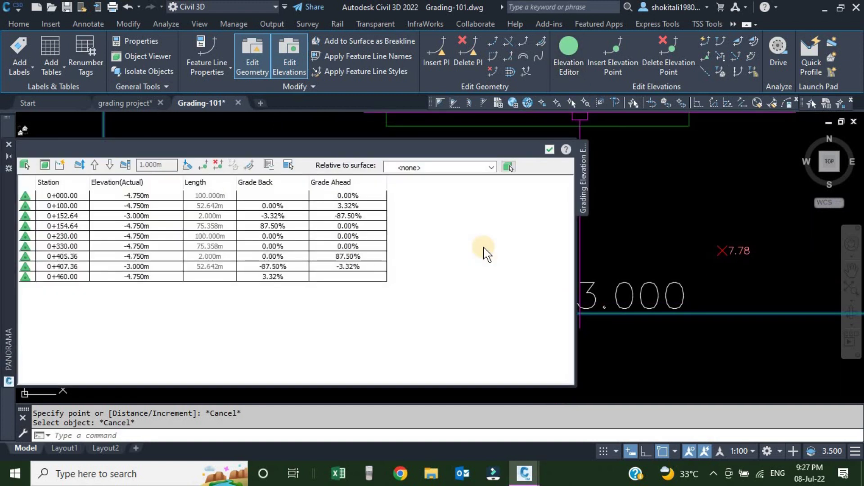
scroll(675, 275, down, 5)
scroll(674, 276, down, 3)
scroll(670, 286, up, 6)
scroll(682, 278, up, 2)
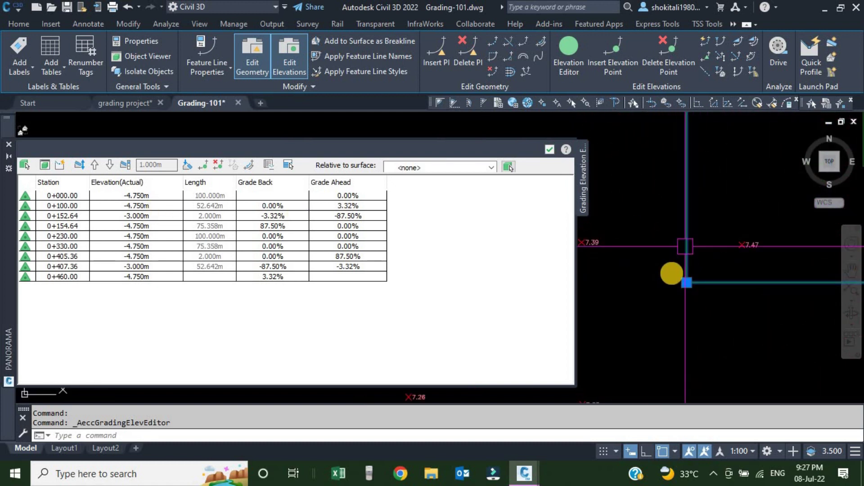
Step: Set the boundary feature line's elevation at its southwest corner, station 0+460.00, to -3 m
click(155, 207)
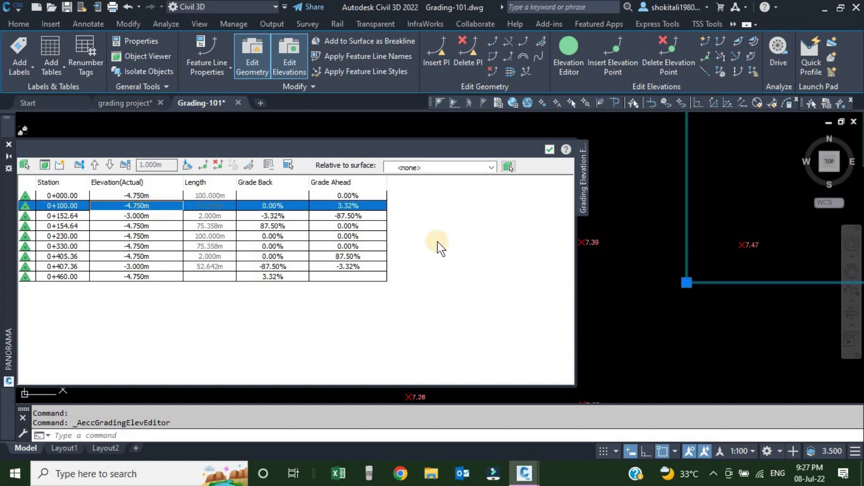
scroll(637, 202, up, 5)
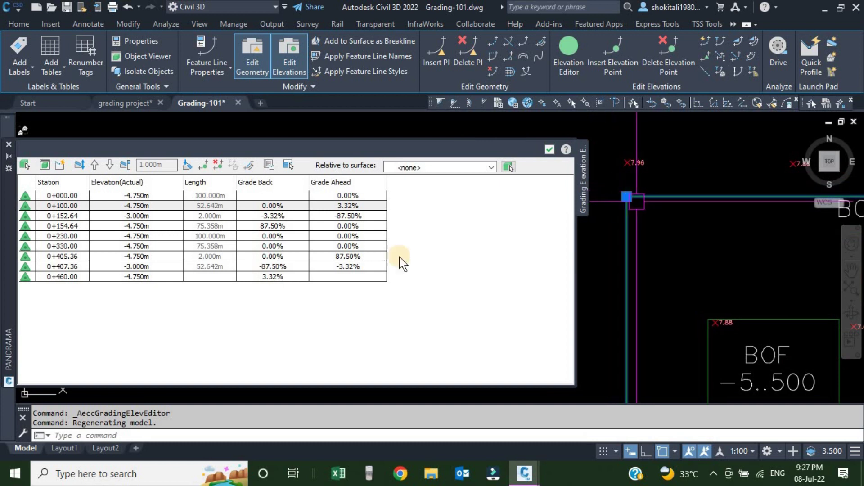
click(152, 280)
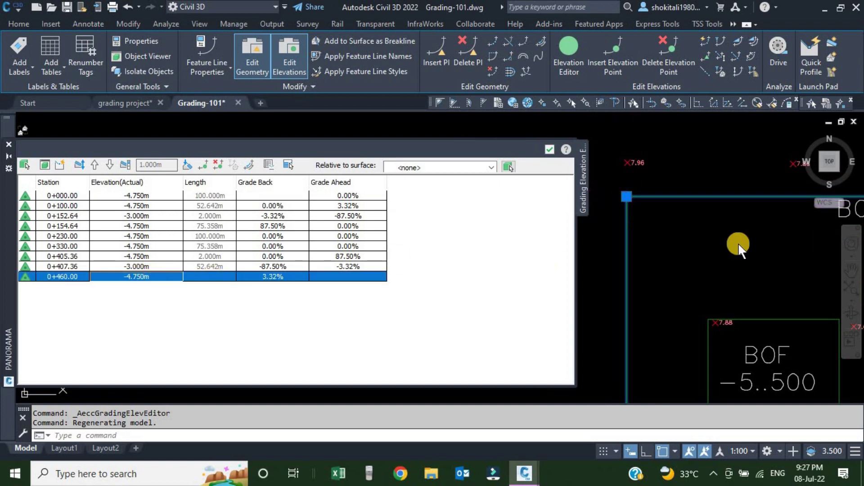
scroll(689, 376, down, 5)
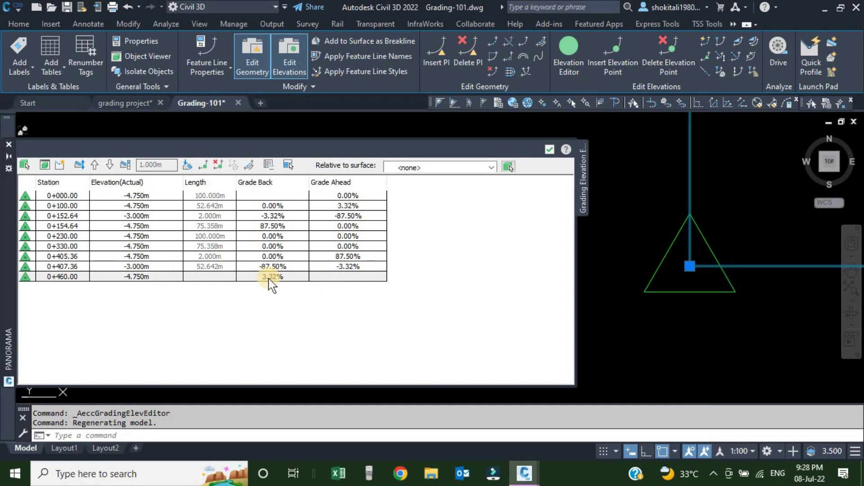
click(159, 276)
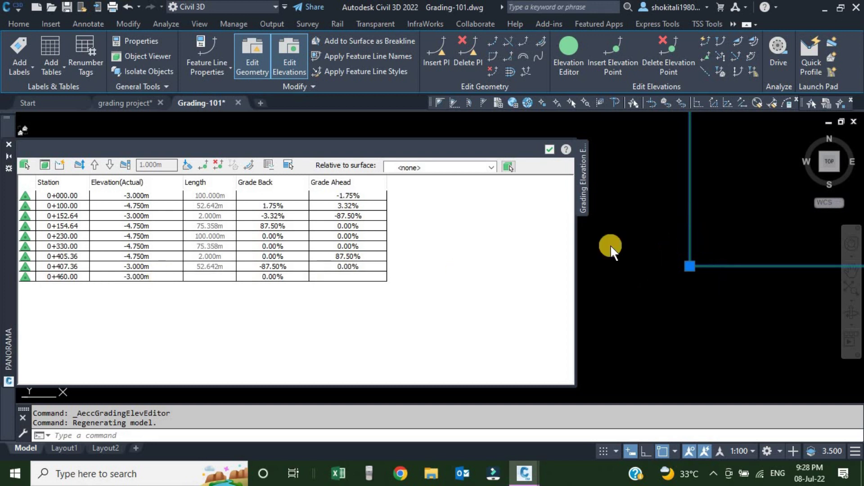
Step: Set the boundary feature line's southeast corner, station 0+100.00, to elevation -3 m and close the elevation editor
scroll(693, 270, down, 3)
middle_drag(720, 304, 762, 303)
scroll(689, 284, up, 6)
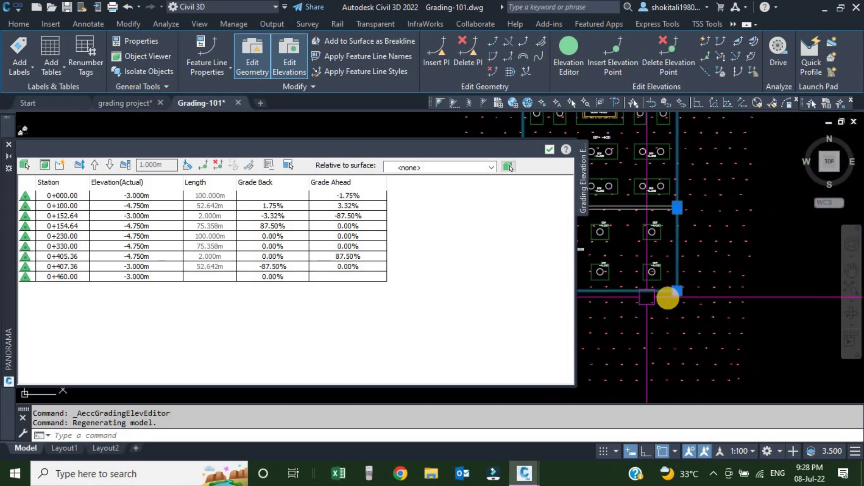
click(149, 207)
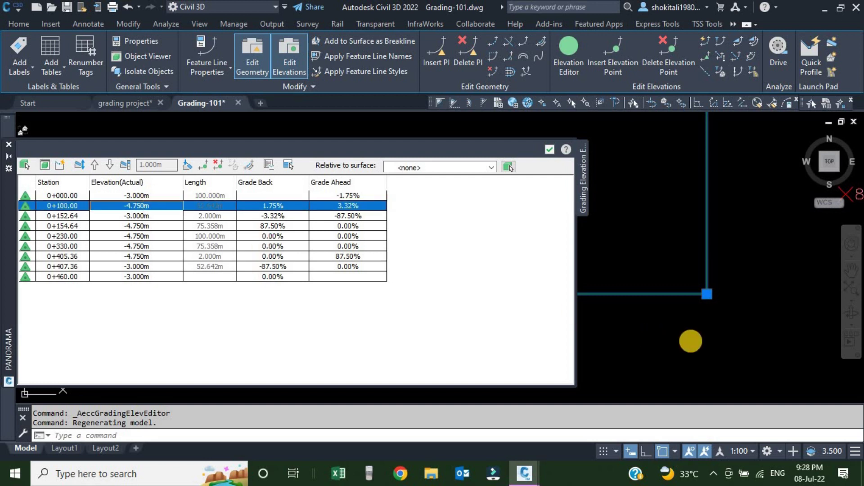
scroll(689, 287, down, 1)
middle_drag(689, 287, 652, 284)
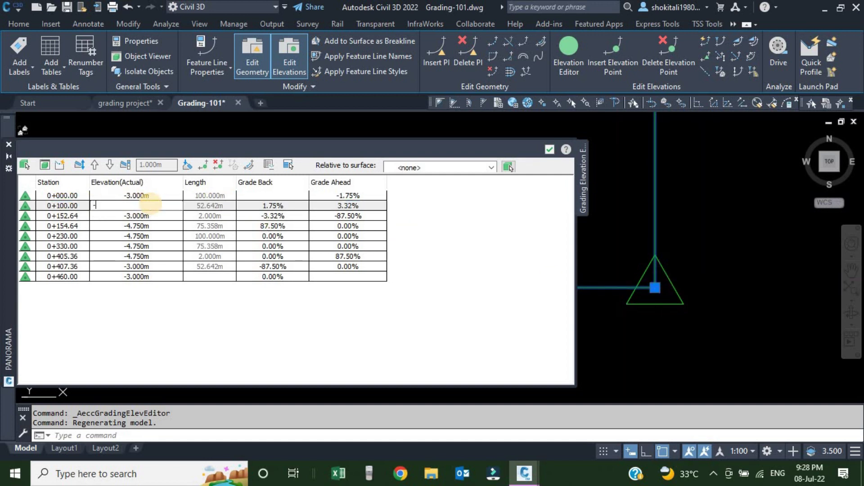
key(Return)
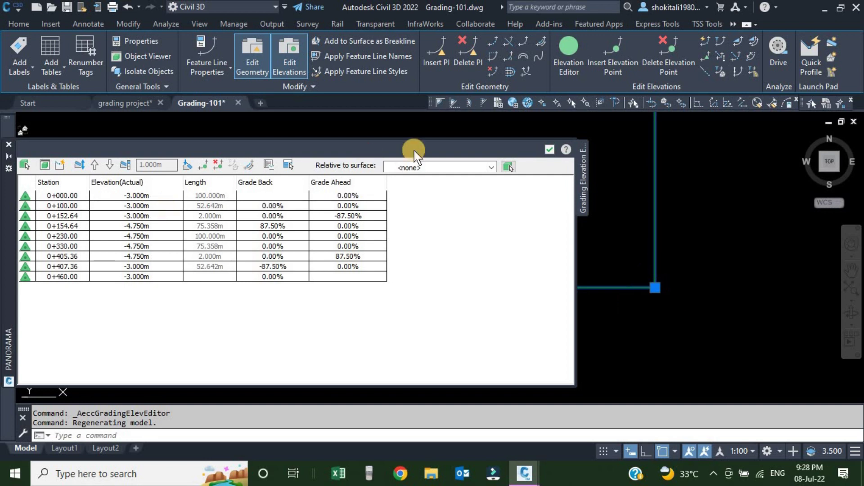
click(551, 150)
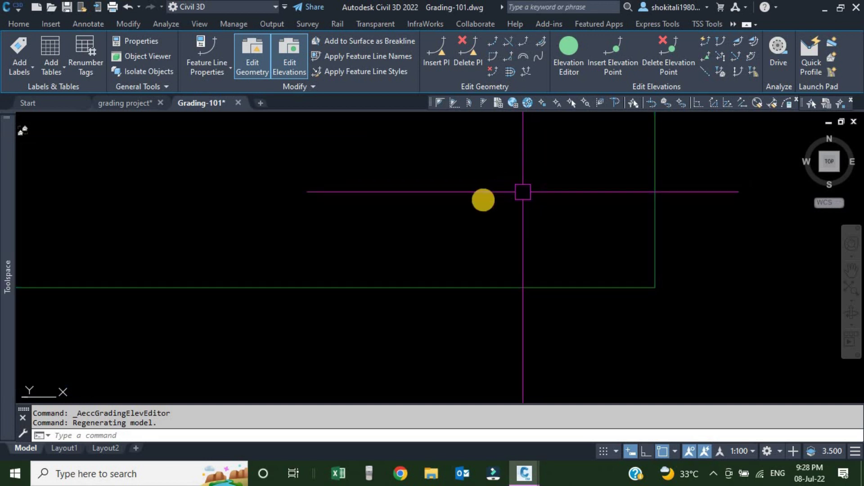
Step: Review the footing feature lines with their BOF labels and the boundary feature line's PIs across the plan
scroll(412, 209, up, 5)
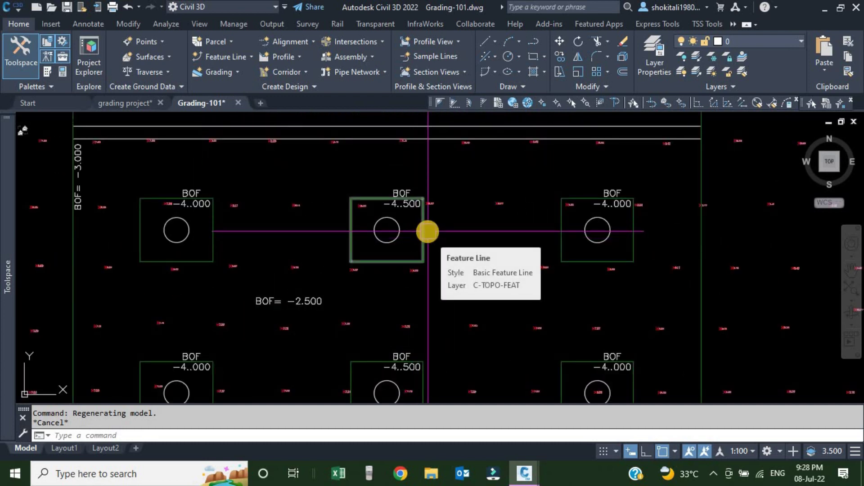
scroll(432, 232, down, 3)
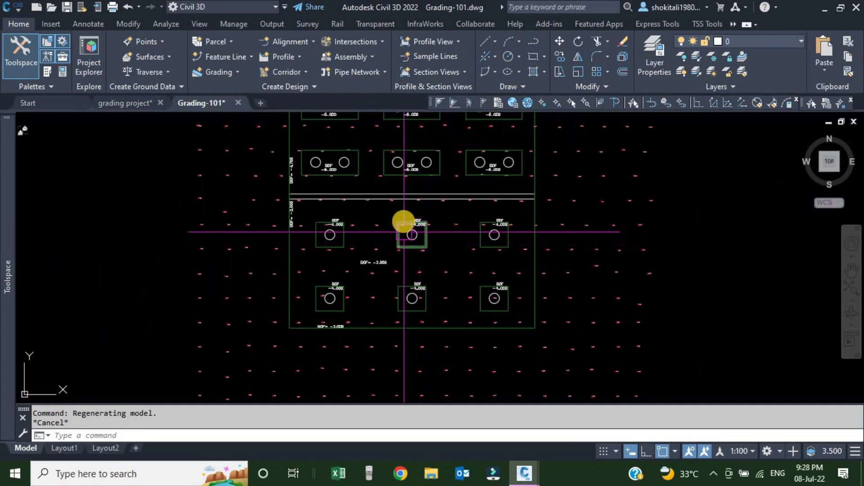
scroll(412, 223, down, 1)
scroll(392, 173, up, 3)
click(385, 176)
key(Escape)
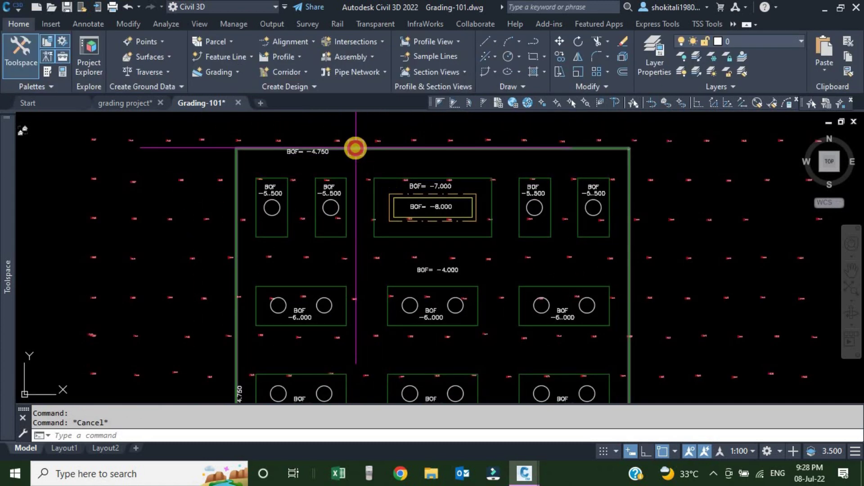
click(355, 148)
scroll(364, 155, down, 3)
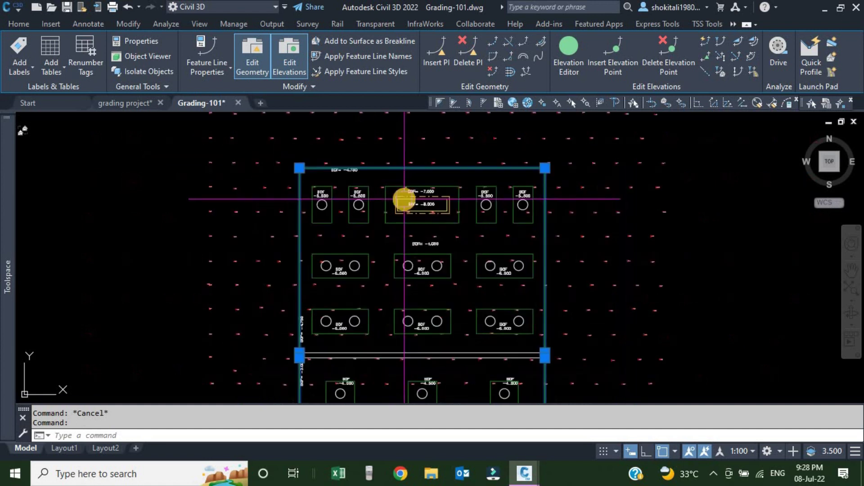
key(Escape)
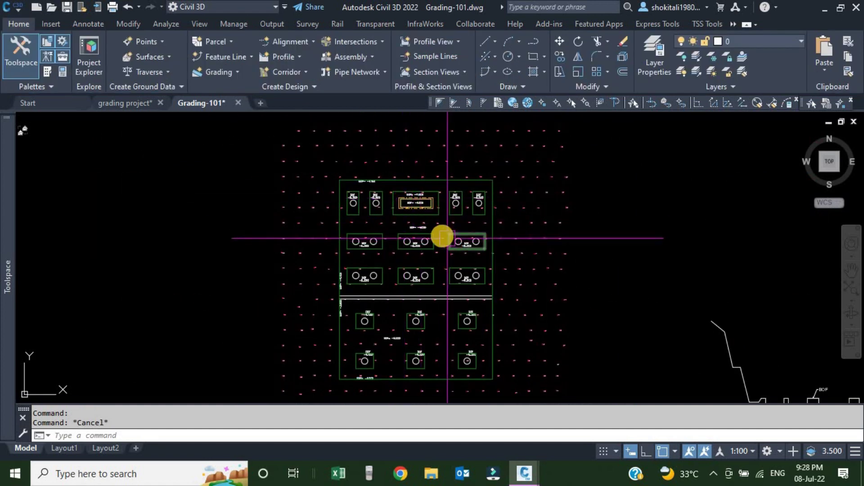
Step: Examine the excavation section sketch east of the plan, looking closely at its base and side slopes
middle_drag(514, 256, 360, 189)
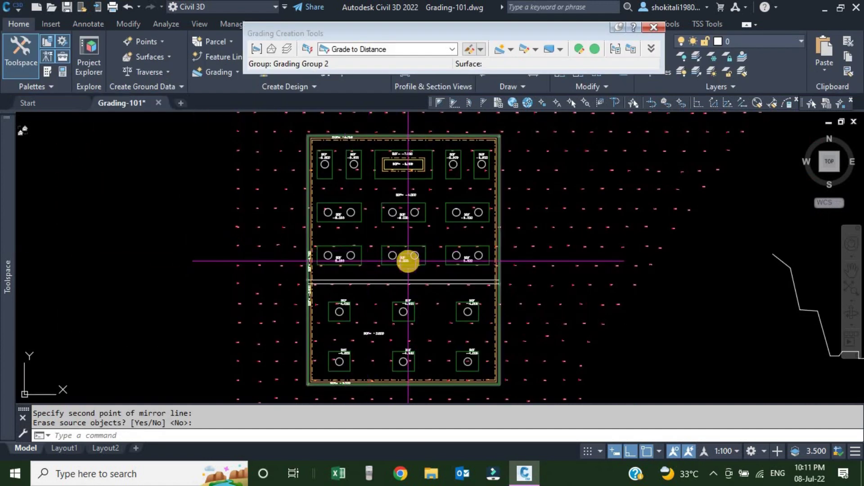
middle_drag(611, 292, 538, 276)
mouse_move(830, 358)
middle_down()
mouse_move(353, 256)
mouse_move(339, 285)
middle_up()
scroll(697, 335, up, 2)
scroll(343, 261, up, 1)
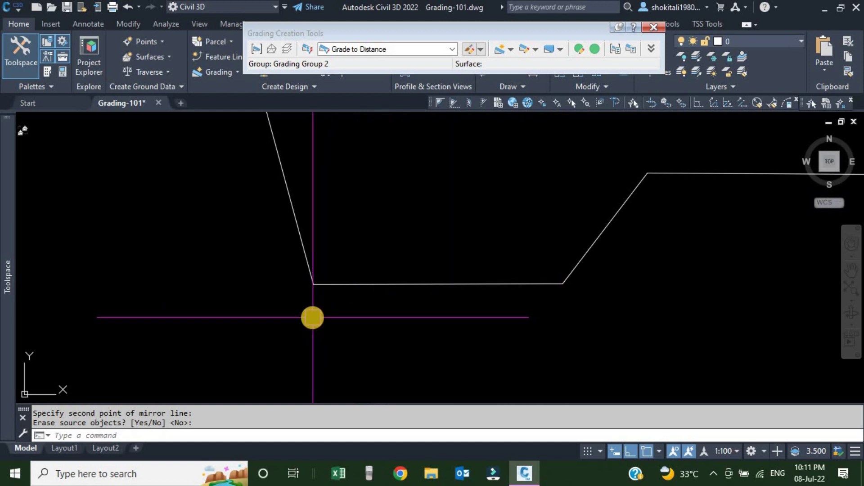
scroll(581, 324, down, 8)
middle_drag(474, 243, 601, 283)
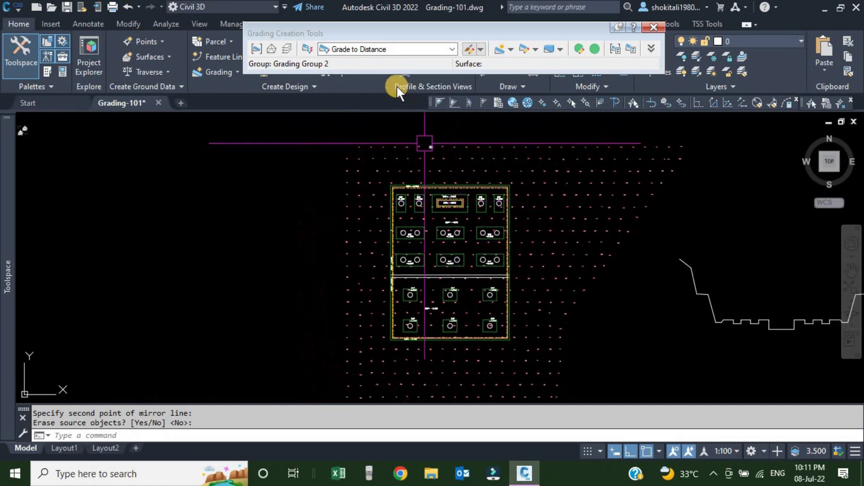
Step: Choose Grade to Distance as the grading criteria for Grading Group 2
click(390, 50)
click(390, 49)
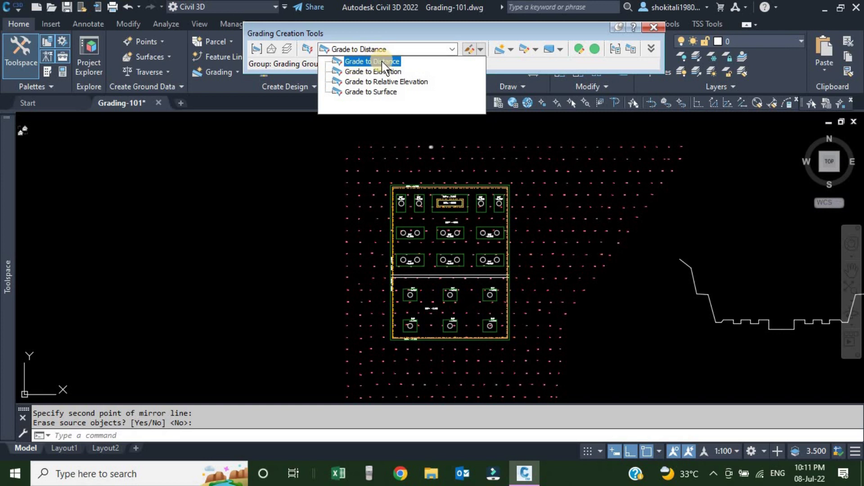
click(382, 61)
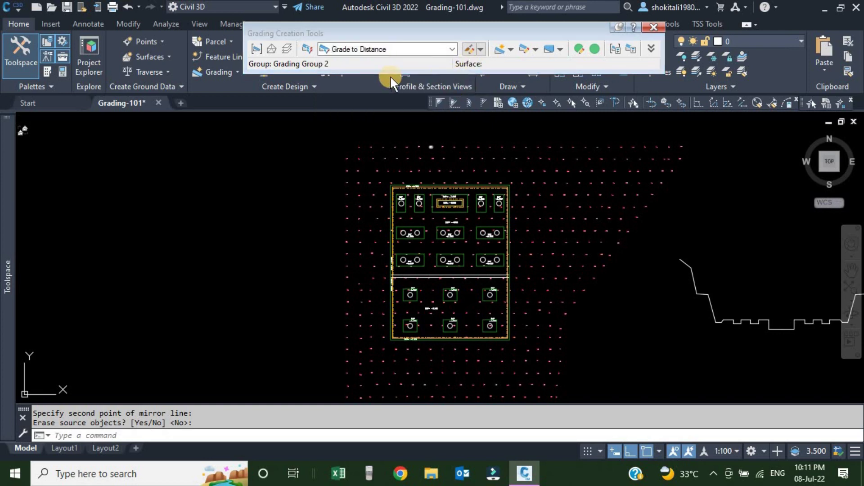
Step: Create a grading from the outer boundary feature line toward its inner side, applied to the entire length
click(500, 54)
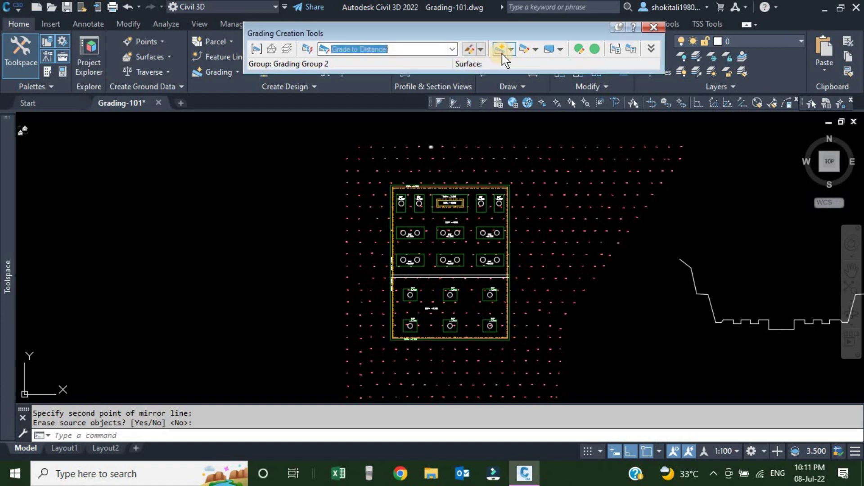
click(511, 51)
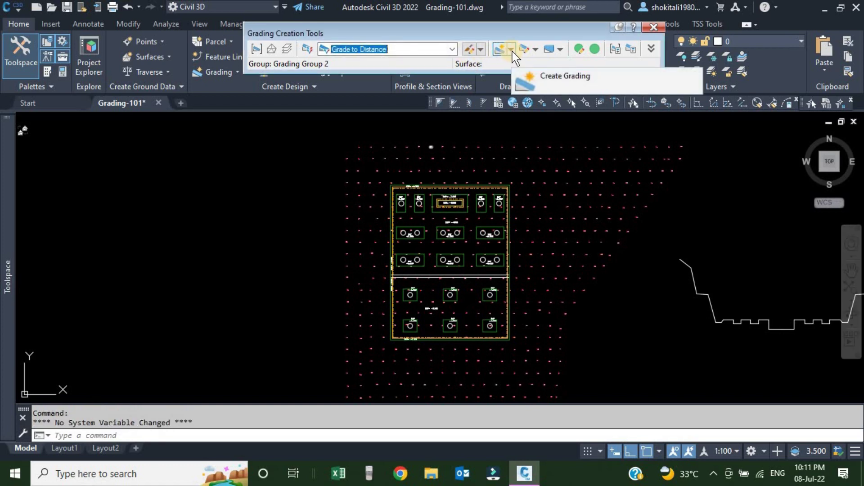
click(512, 50)
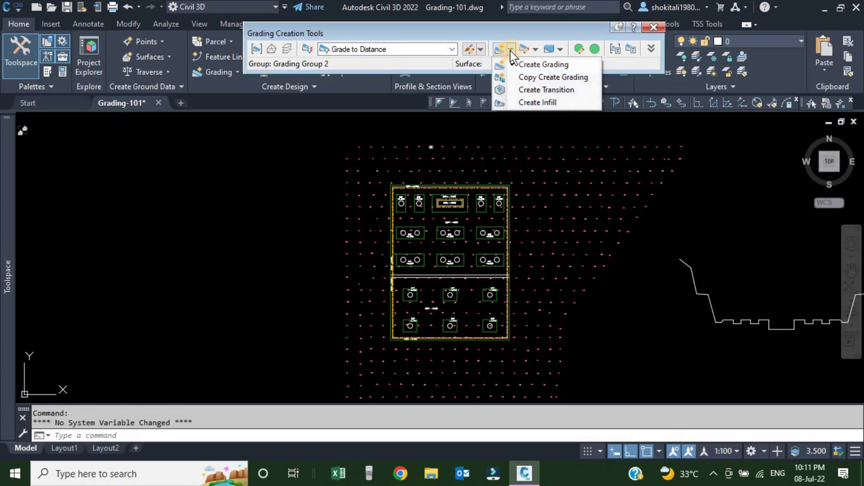
click(538, 65)
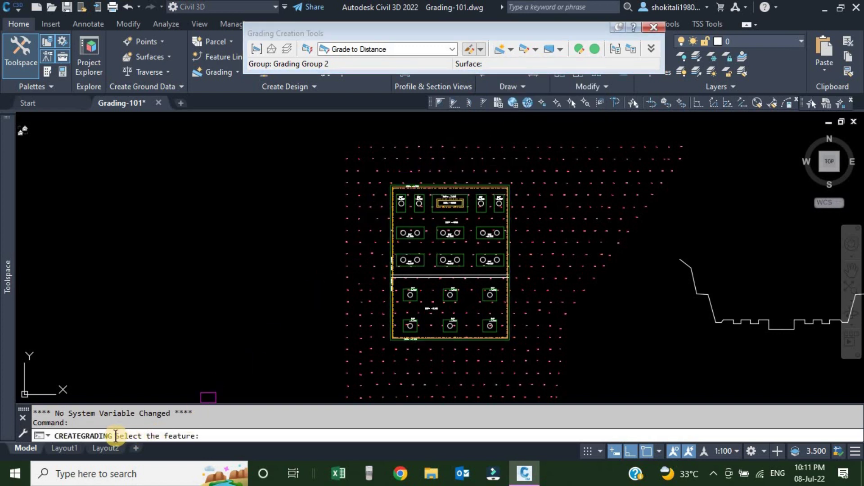
scroll(398, 195, up, 6)
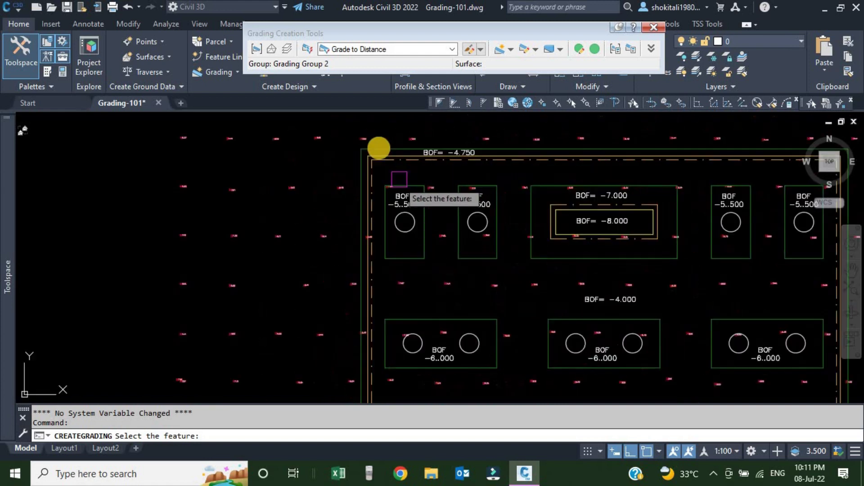
scroll(315, 171, up, 4)
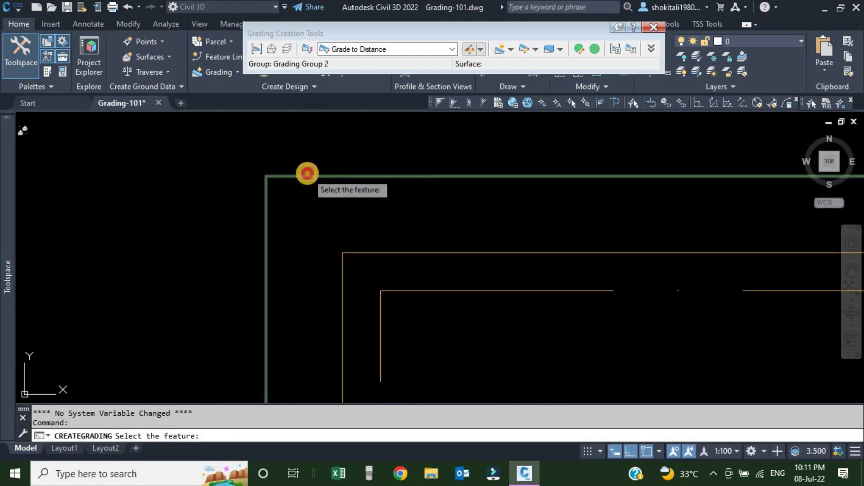
click(307, 173)
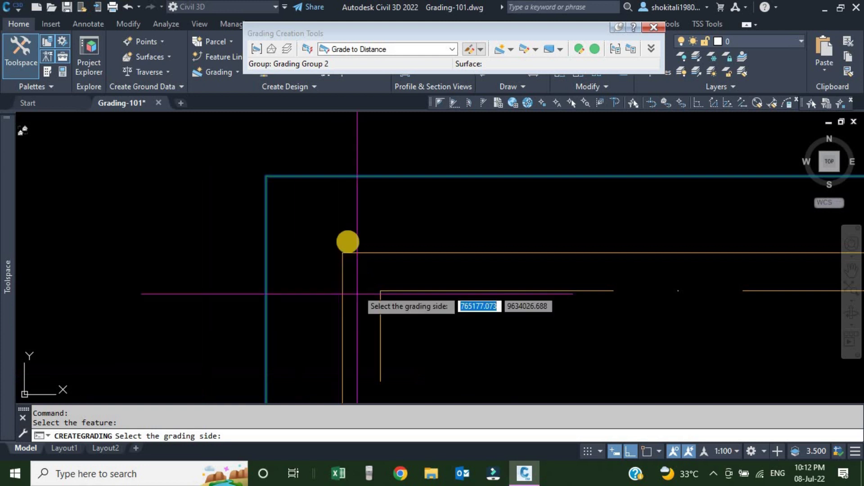
click(321, 232)
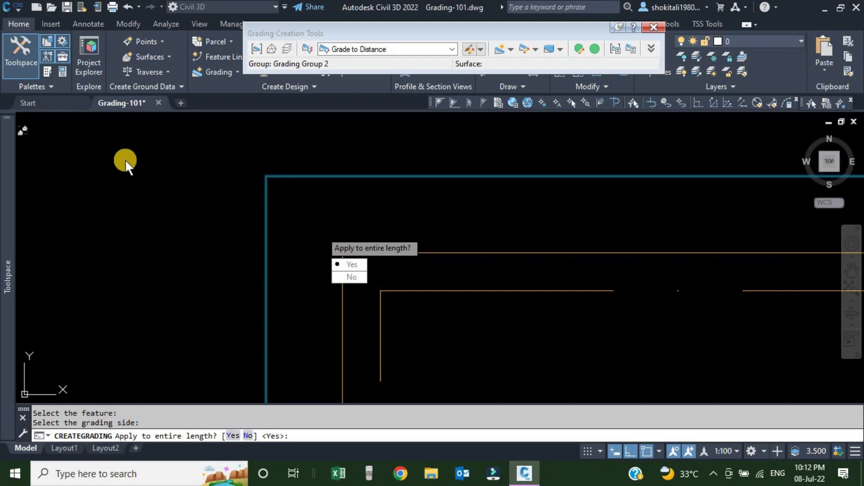
click(357, 266)
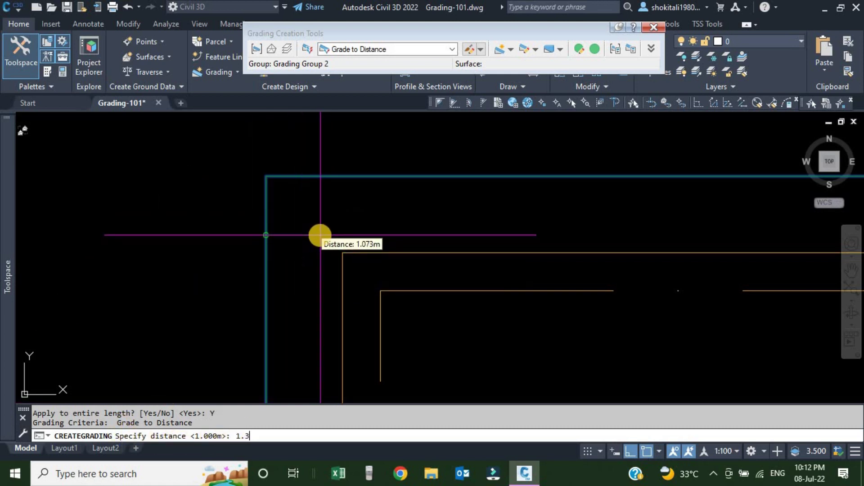
Step: Grade the boundary inward over a distance of 1.3 m at a 0% grade
key(Return)
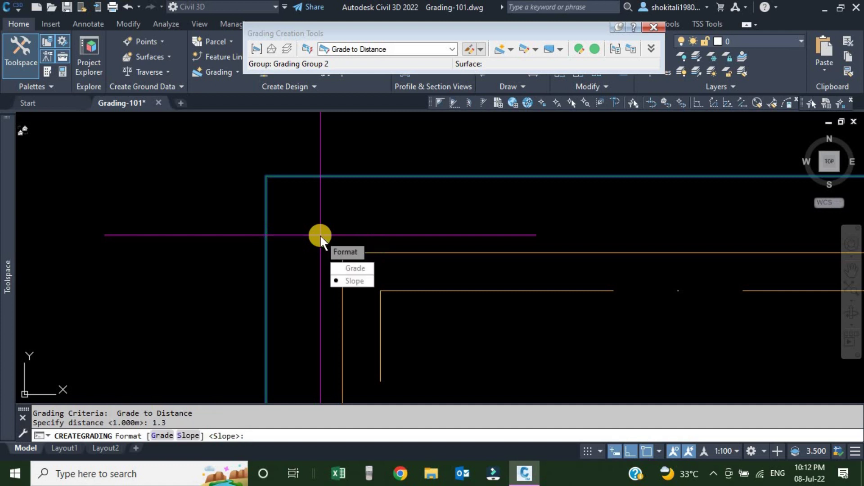
click(361, 272)
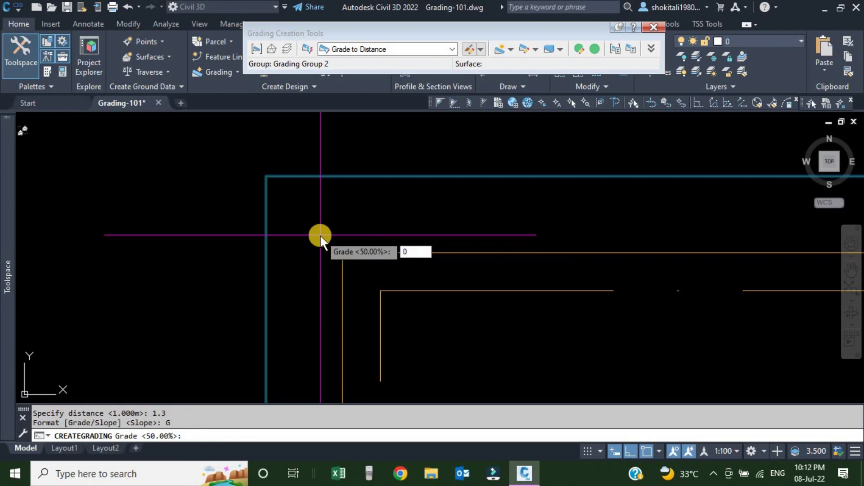
key(Return)
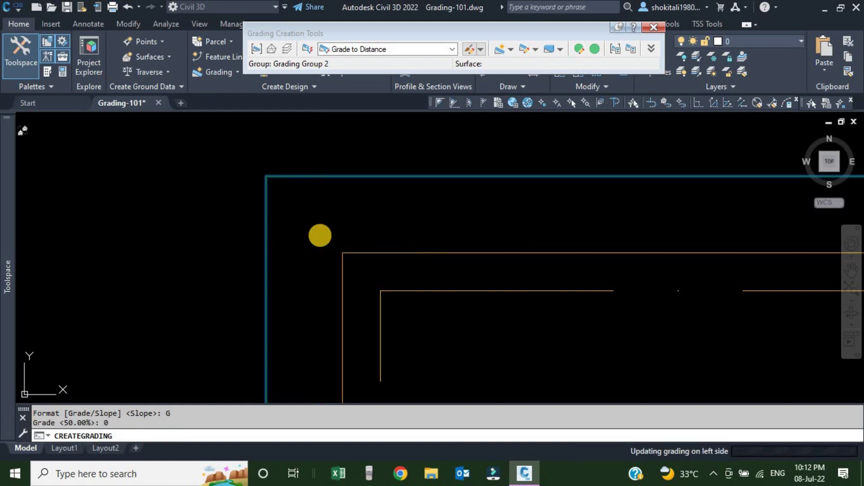
scroll(367, 218, down, 1)
scroll(368, 218, down, 3)
scroll(377, 218, up, 5)
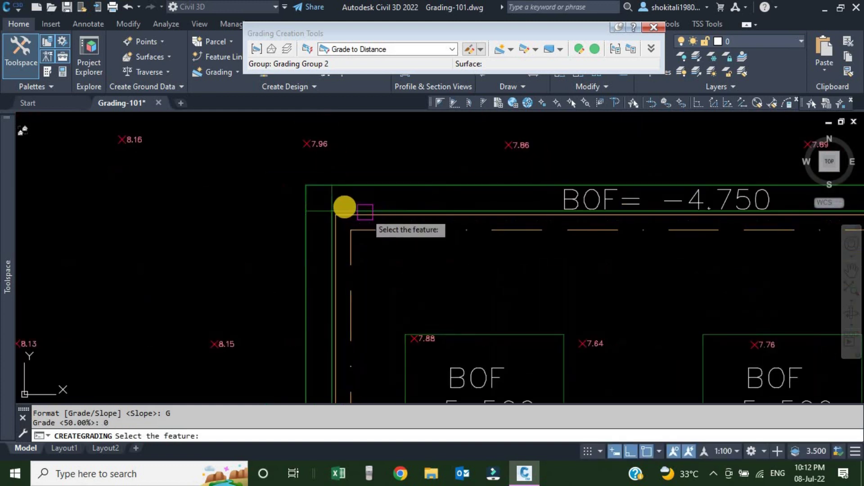
Step: Check the side slope on the excavation section sketch and change the grading criteria to Grade to Elevation
scroll(356, 216, down, 3)
scroll(531, 239, down, 5)
scroll(548, 259, up, 6)
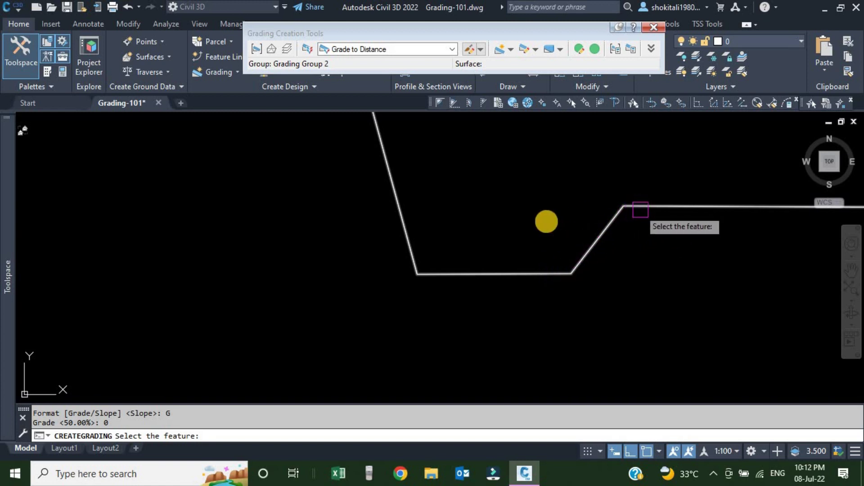
scroll(507, 261, down, 5)
middle_drag(386, 138, 467, 192)
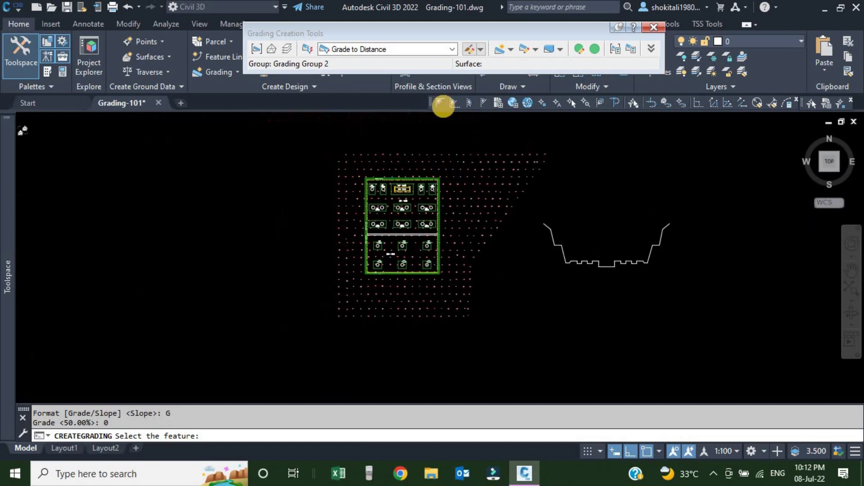
click(393, 53)
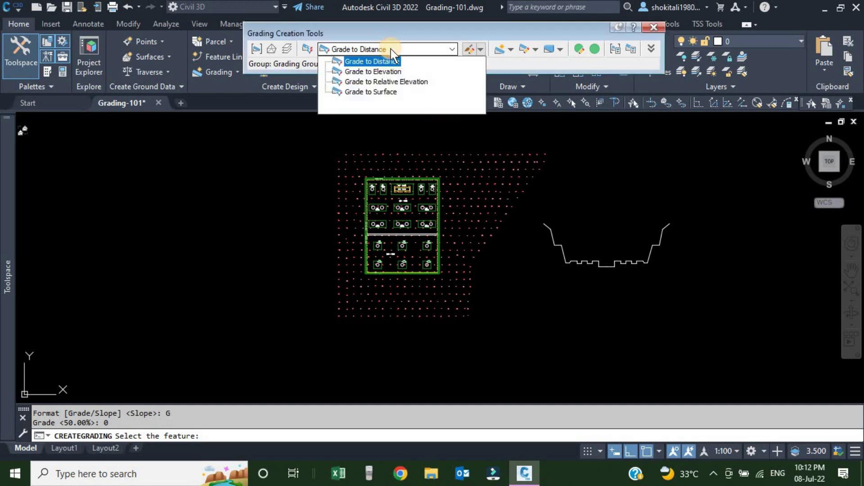
click(366, 73)
Step: Select the inner edge of the new boundary grading as the feature and choose to grade only part of its length
scroll(370, 189, up, 5)
scroll(342, 196, up, 4)
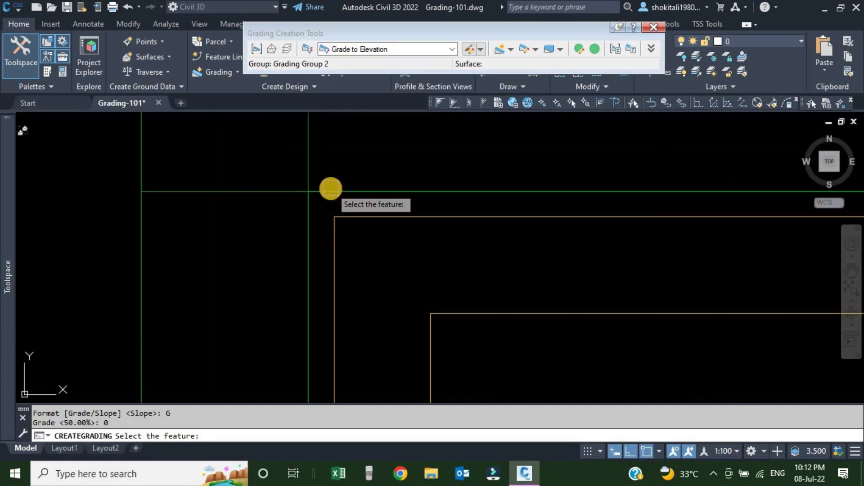
click(331, 190)
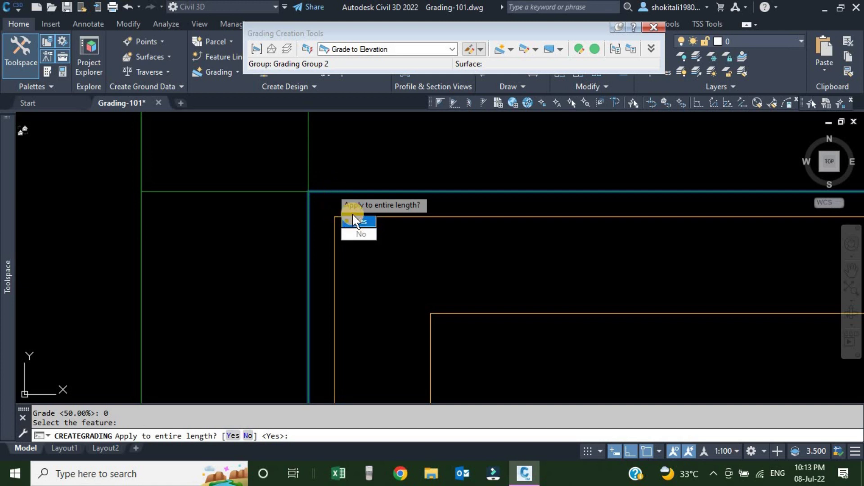
scroll(406, 270, down, 10)
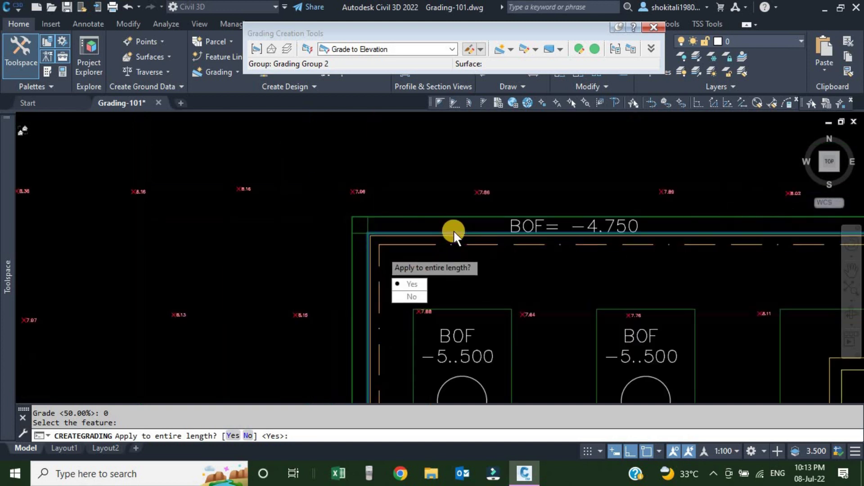
scroll(485, 252, up, 8)
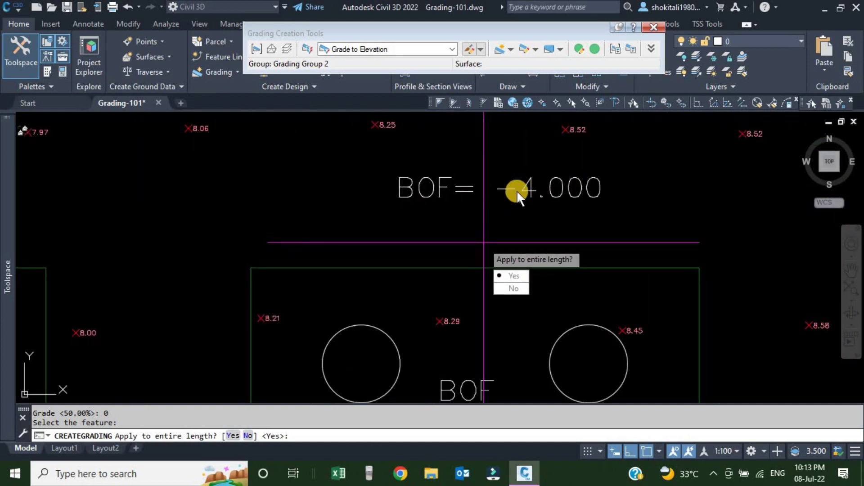
scroll(464, 212, down, 10)
scroll(471, 279, up, 7)
scroll(472, 293, up, 5)
scroll(463, 242, down, 6)
scroll(426, 293, up, 8)
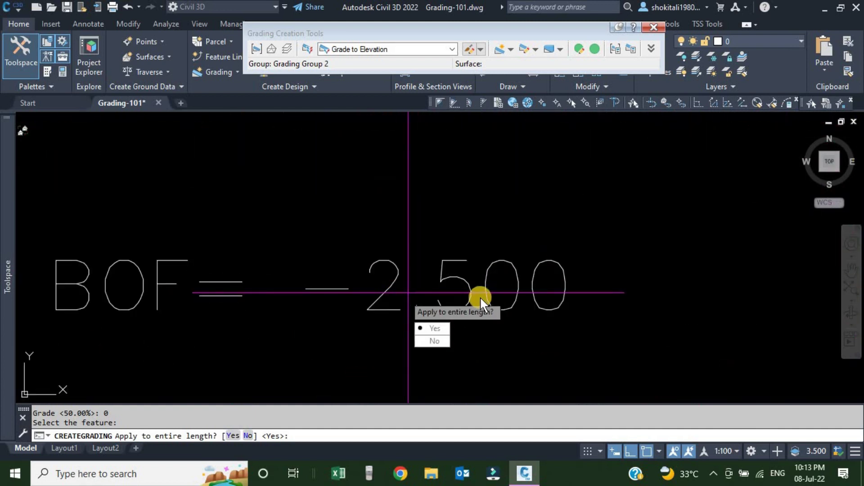
click(431, 341)
Step: Set the grading start at station 0+150.74, the endpoint where the upper dividing line meets the east edge
scroll(332, 243, down, 5)
scroll(333, 244, down, 6)
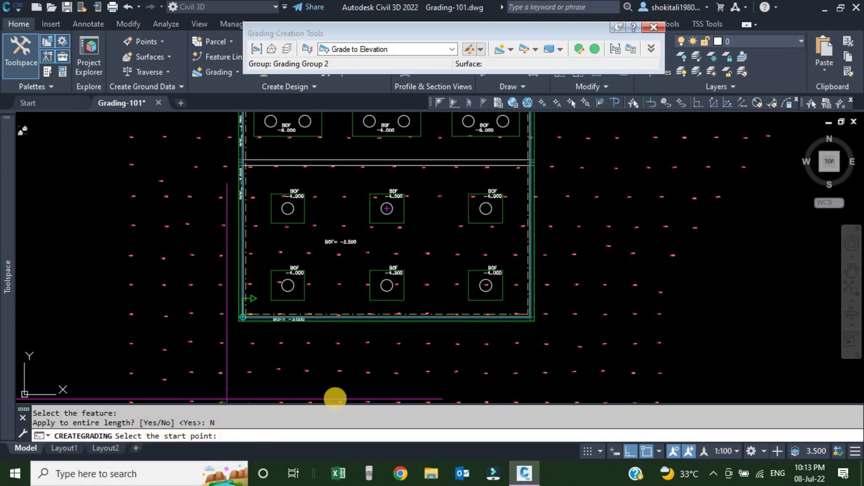
scroll(527, 148, up, 10)
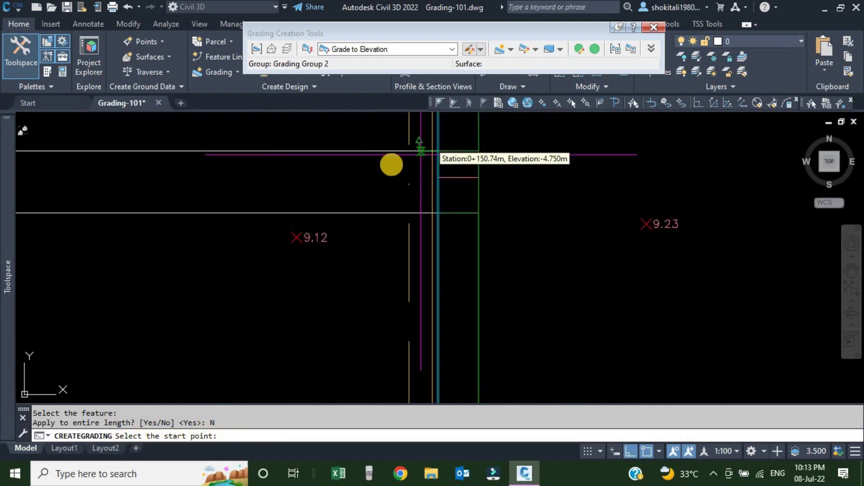
scroll(414, 270, up, 5)
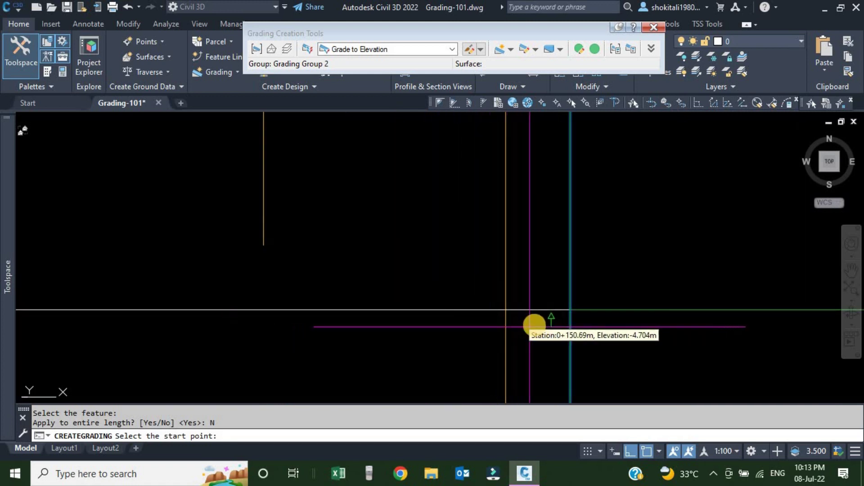
scroll(515, 320, down, 2)
scroll(540, 312, up, 2)
scroll(521, 293, down, 2)
scroll(546, 251, up, 2)
shift+right_click(547, 240)
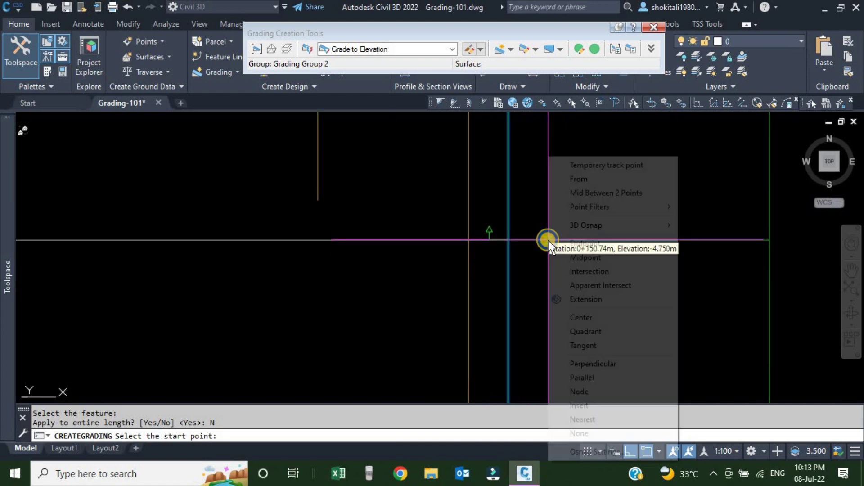
click(593, 244)
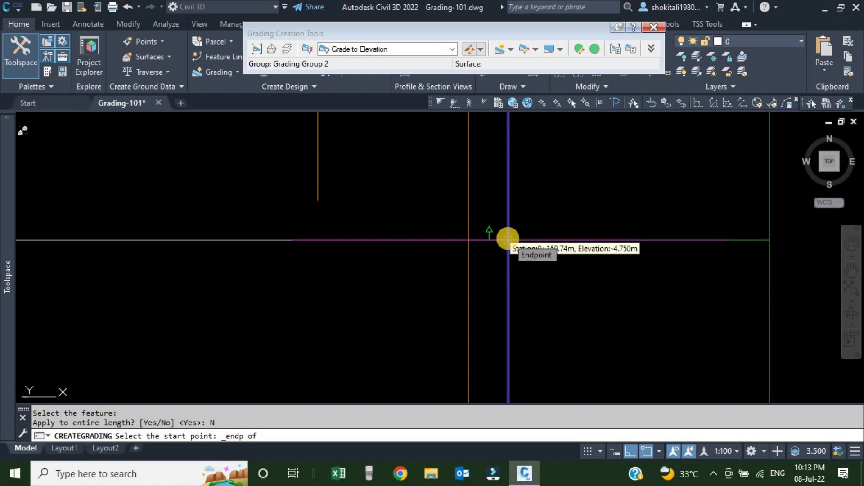
click(508, 238)
key(Return)
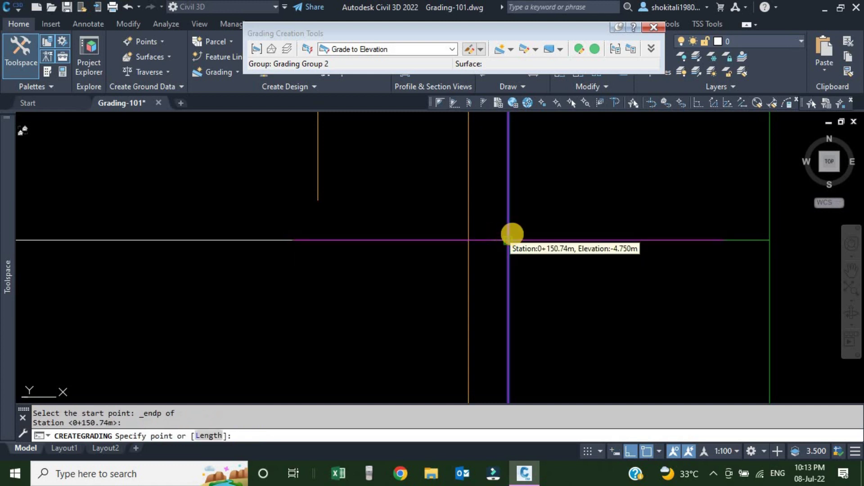
Step: Set the grading end at station 0+396.26, where the upper dividing line meets the west edge
scroll(536, 239, down, 5)
scroll(179, 254, down, 3)
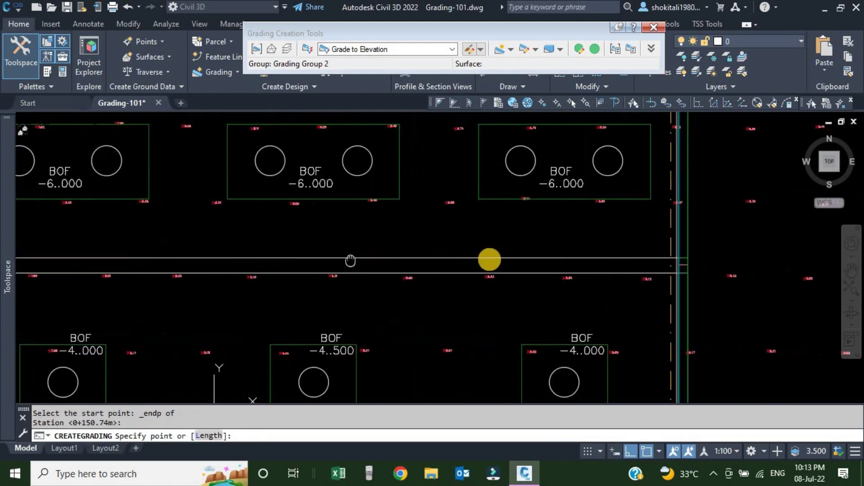
scroll(66, 264, up, 5)
scroll(235, 254, up, 3)
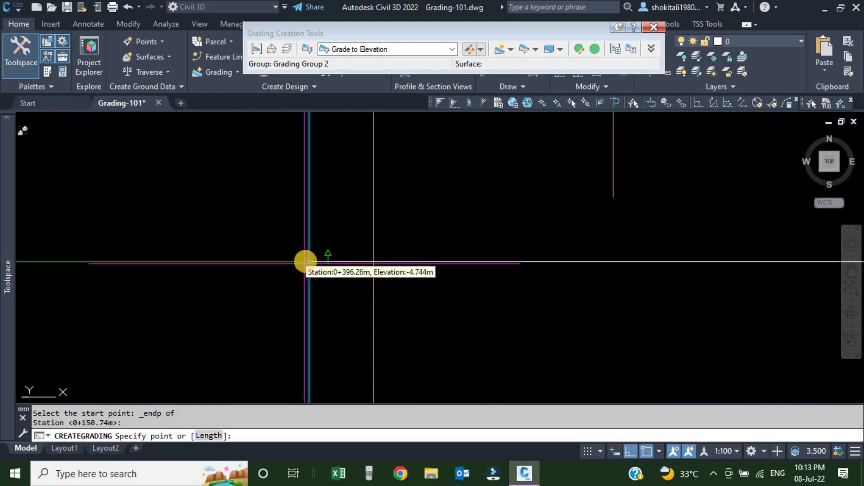
click(305, 261)
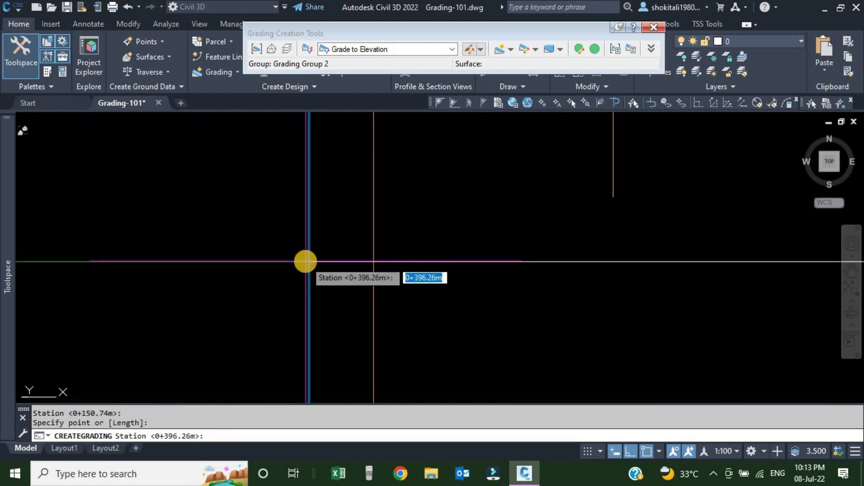
key(Return)
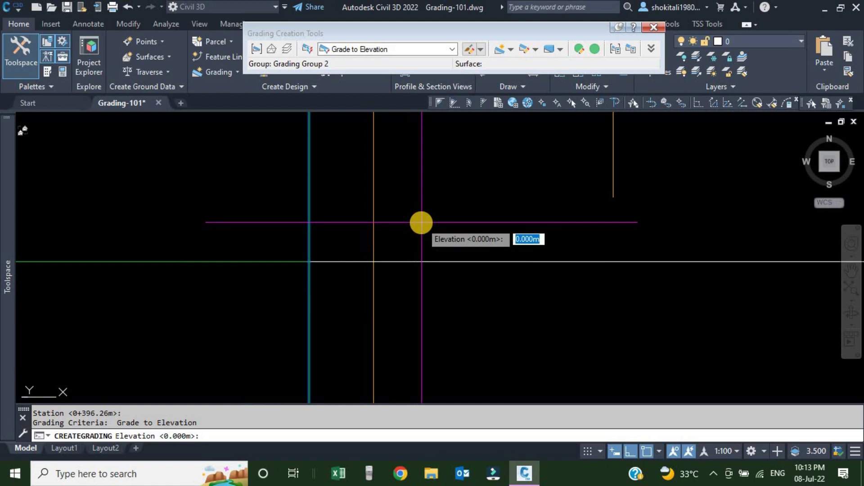
Step: Grade the upper stretch to elevation -4 with cut and fill slopes of 1:1
text(-4)
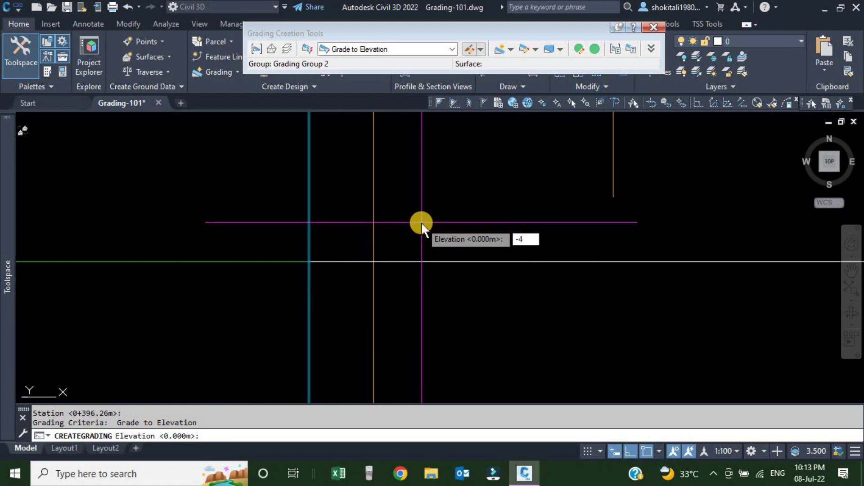
key(Return)
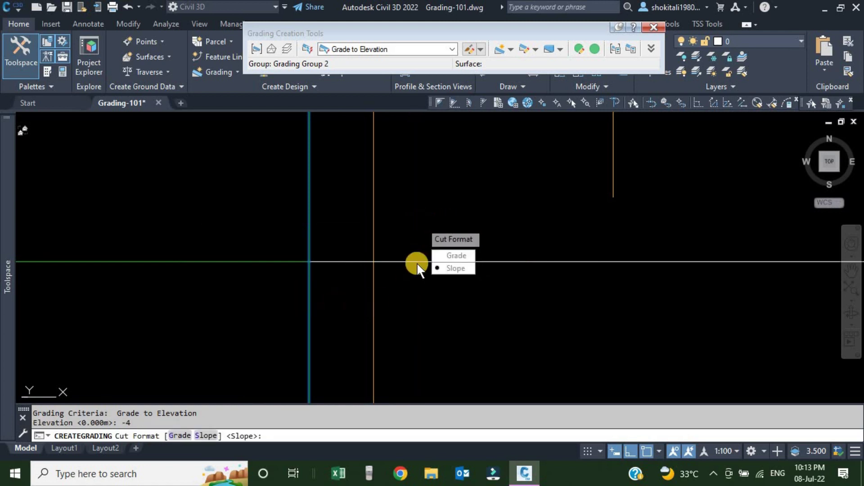
click(457, 269)
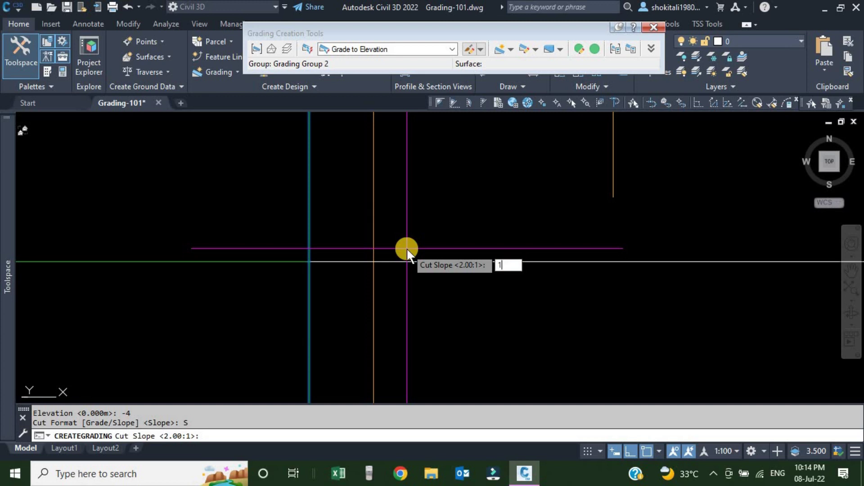
key(Return)
key(Return)
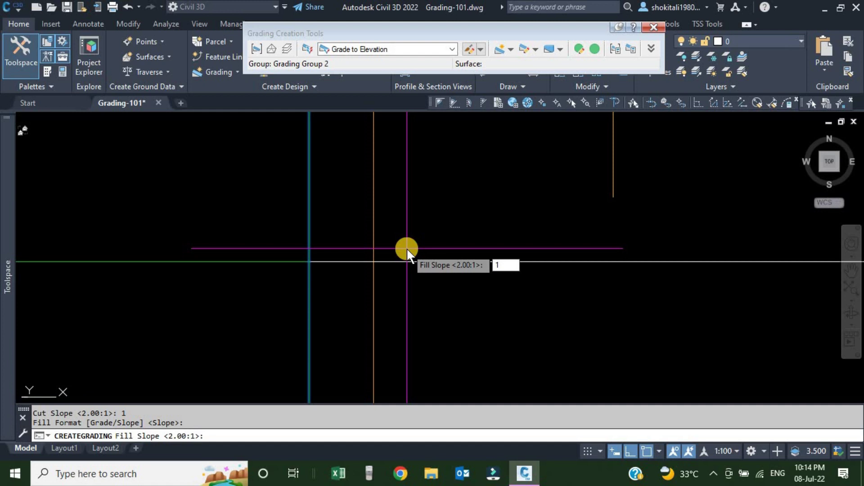
text(1)
key(Return)
Step: Check the BOF label of the area below the dividing lines and select the inner boundary edge again as the feature to grade
scroll(518, 216, down, 5)
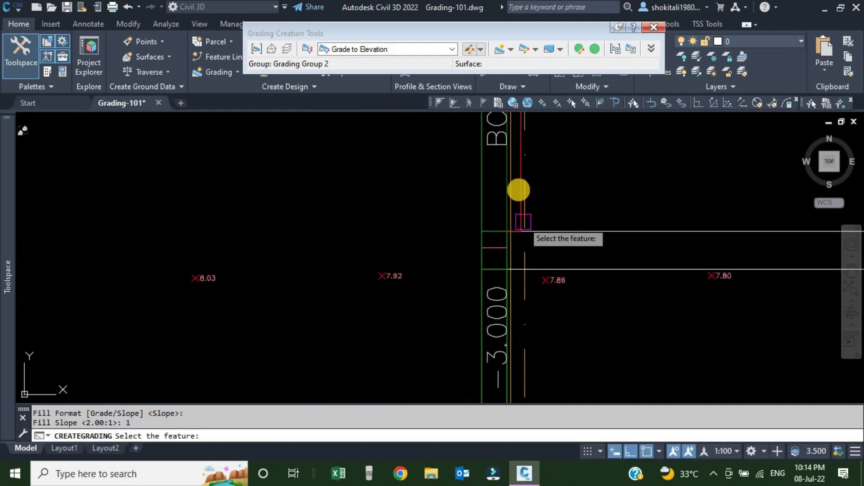
scroll(521, 200, up, 2)
scroll(522, 200, down, 5)
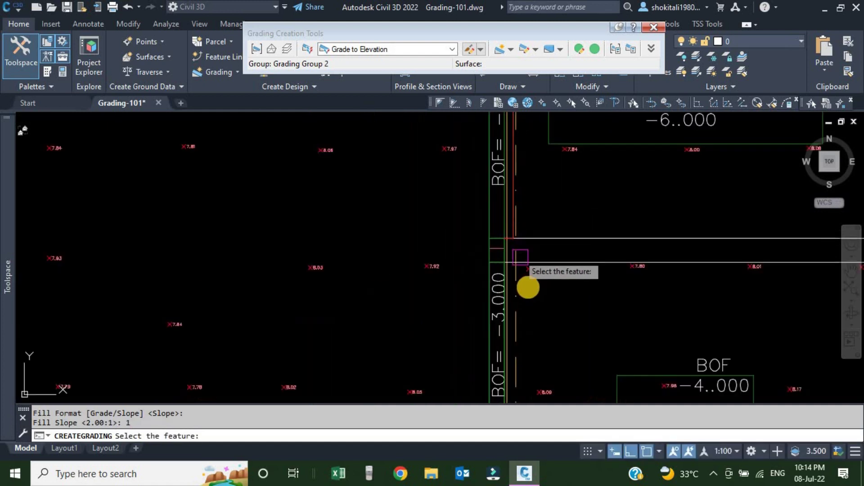
scroll(519, 256, up, 1)
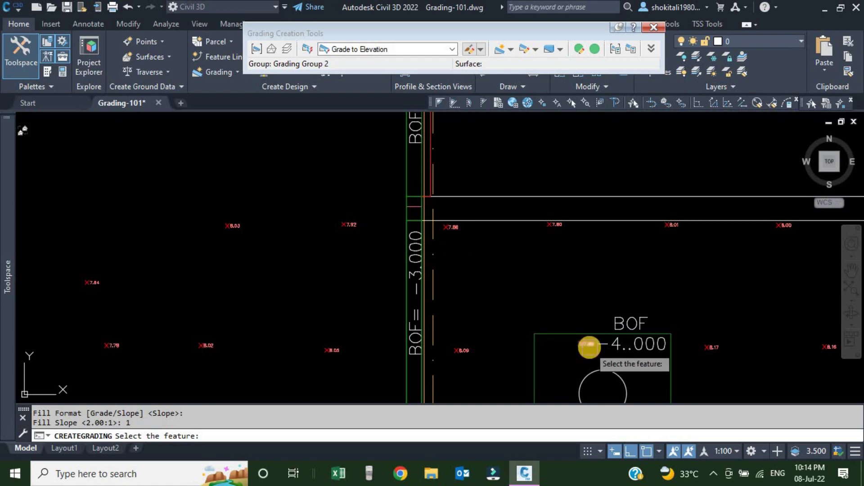
scroll(590, 348, down, 4)
scroll(577, 293, up, 6)
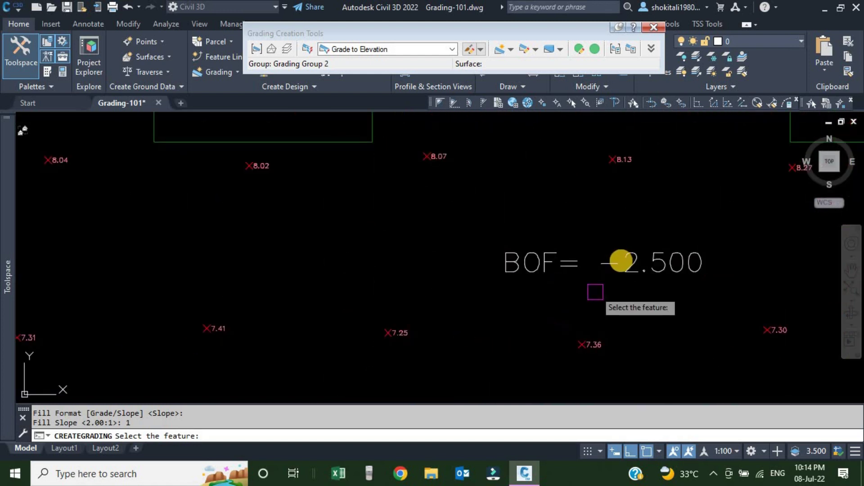
scroll(495, 217, down, 4)
scroll(494, 247, up, 6)
scroll(474, 207, up, 5)
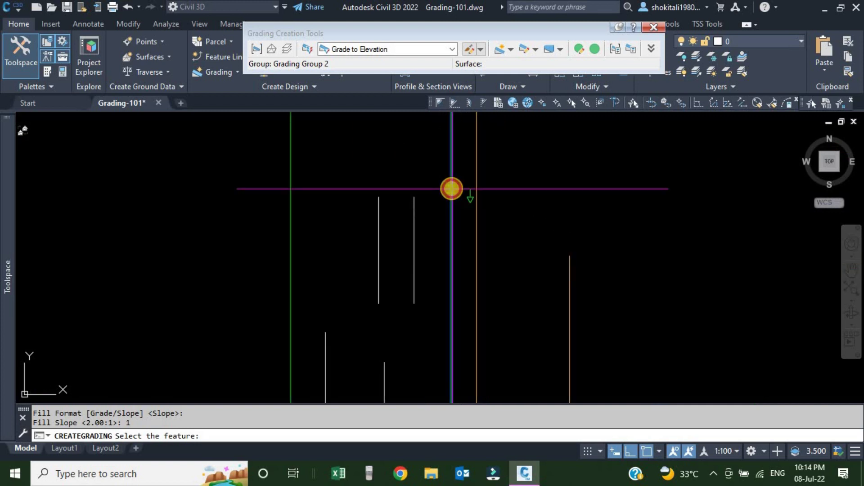
click(451, 189)
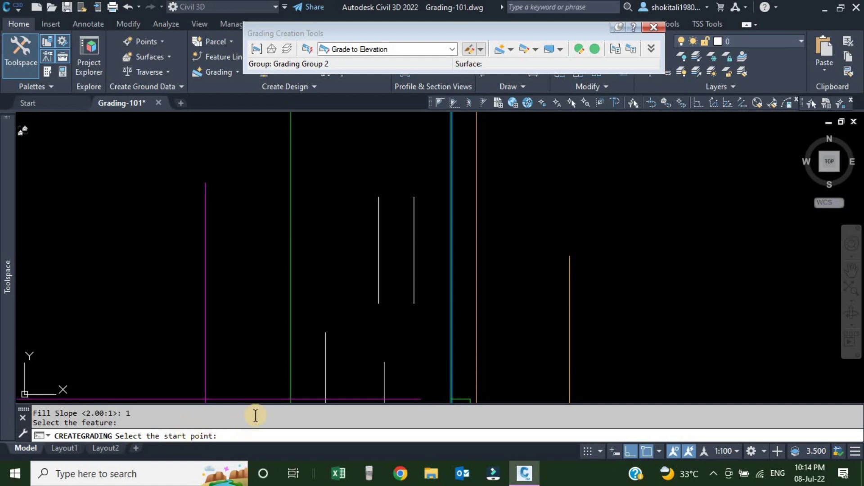
Step: Set the grading start at station 0+398.26, where the lower dividing line meets the west edge
scroll(497, 252, up, 3)
scroll(496, 252, up, 5)
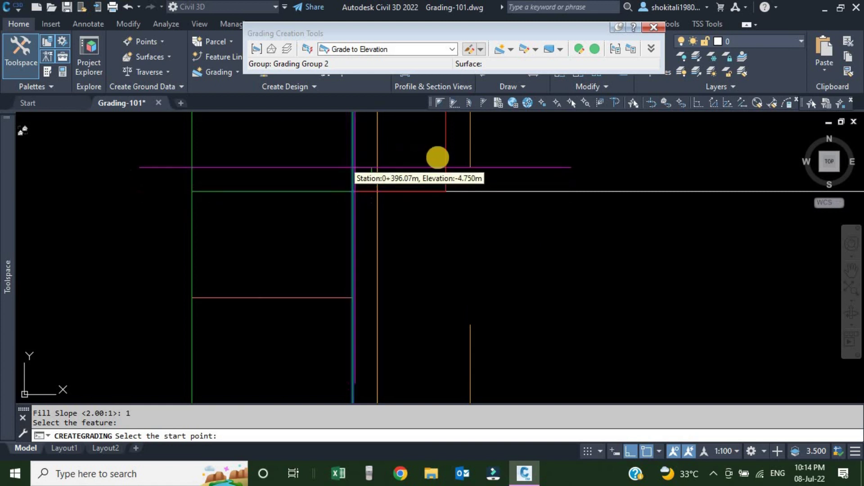
scroll(392, 226, down, 3)
scroll(382, 222, up, 3)
click(382, 217)
scroll(382, 218, down, 6)
scroll(522, 261, up, 6)
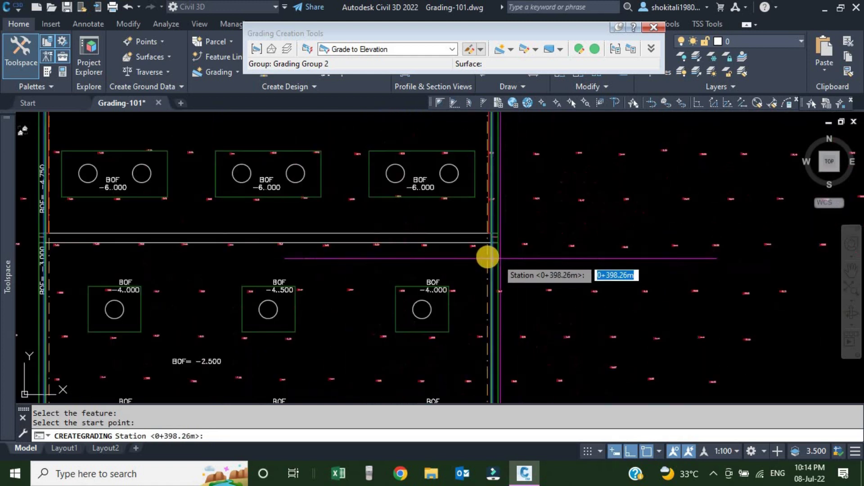
key(Return)
Step: Set the grading end at station 0+148.74, where the lower dividing line meets the east edge
scroll(572, 233, up, 3)
scroll(572, 233, up, 2)
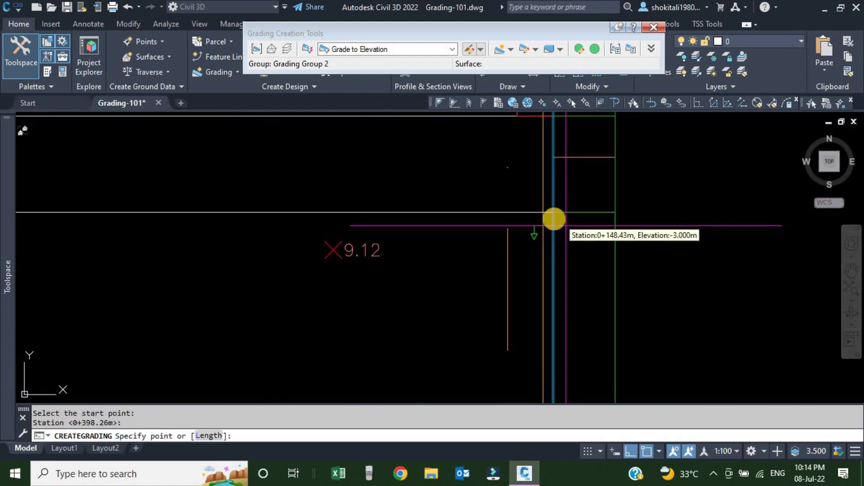
click(550, 212)
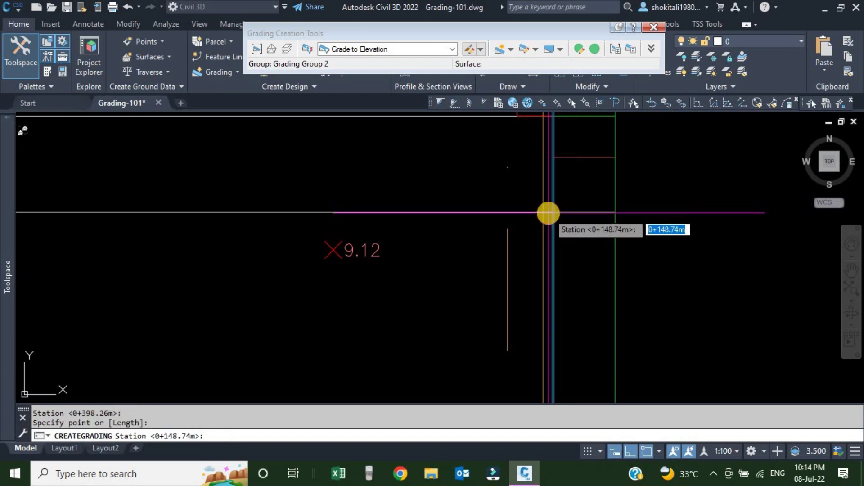
key(Return)
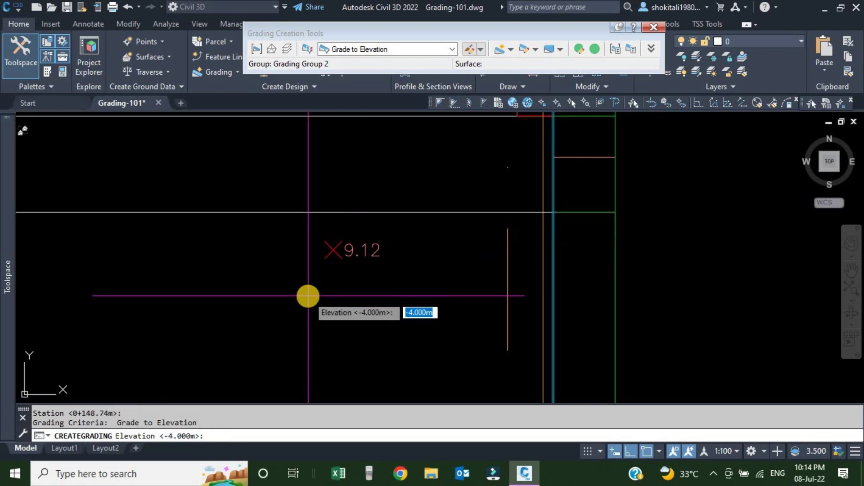
Step: Grade the lower stretch to elevation -2.5, keeping the 1:1 cut and fill slopes
text(-2.)
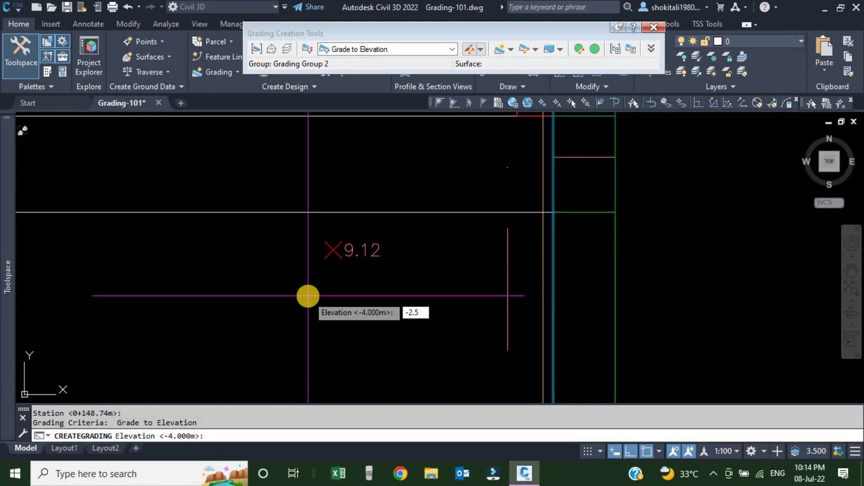
text(5)
key(Return)
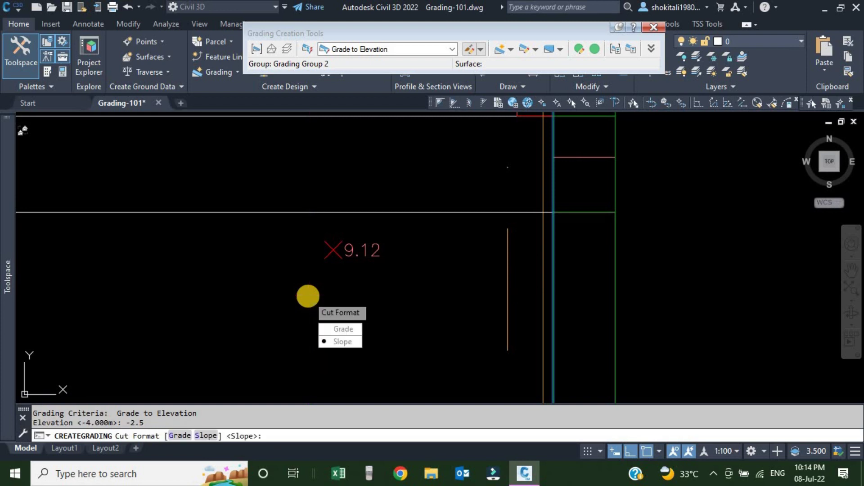
key(Return)
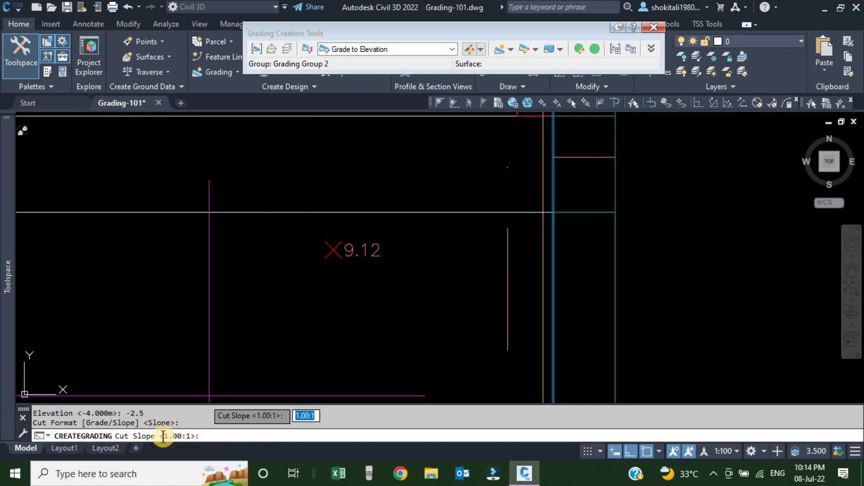
scroll(441, 297, down, 2)
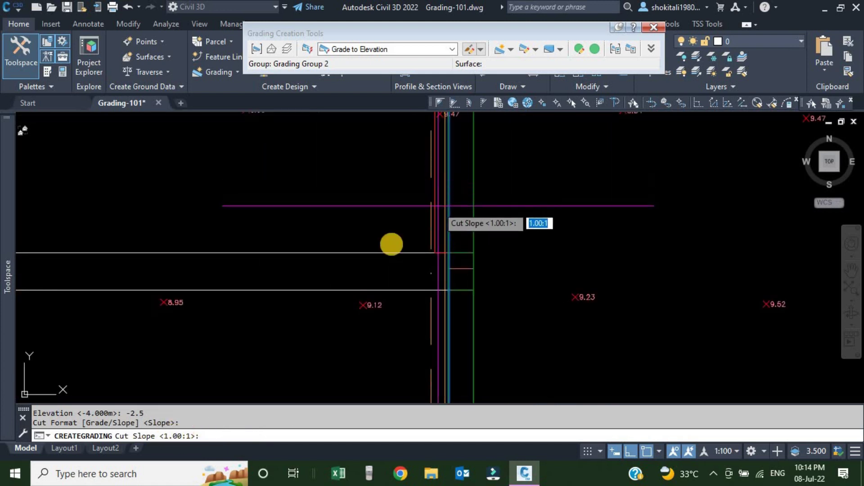
scroll(269, 346, up, 4)
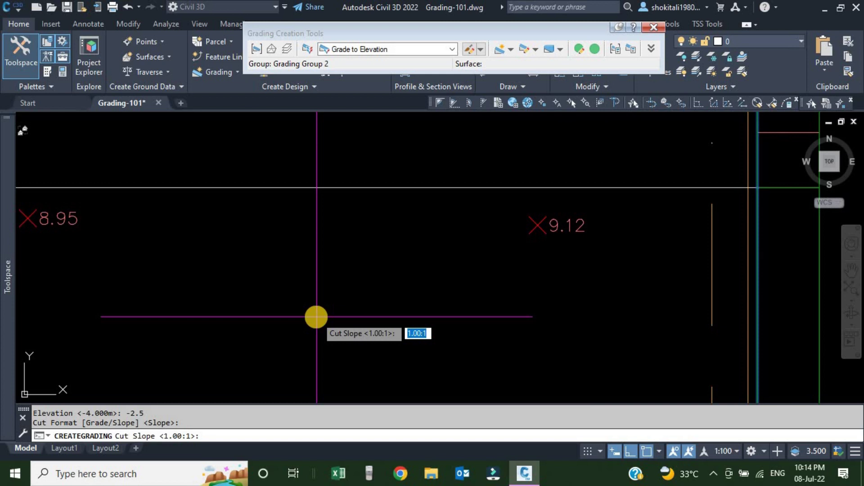
key(Return)
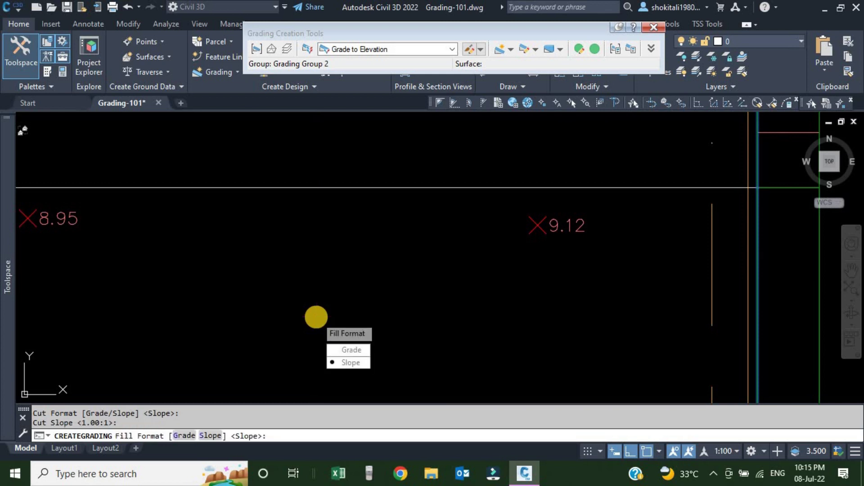
key(Return)
key(Return)
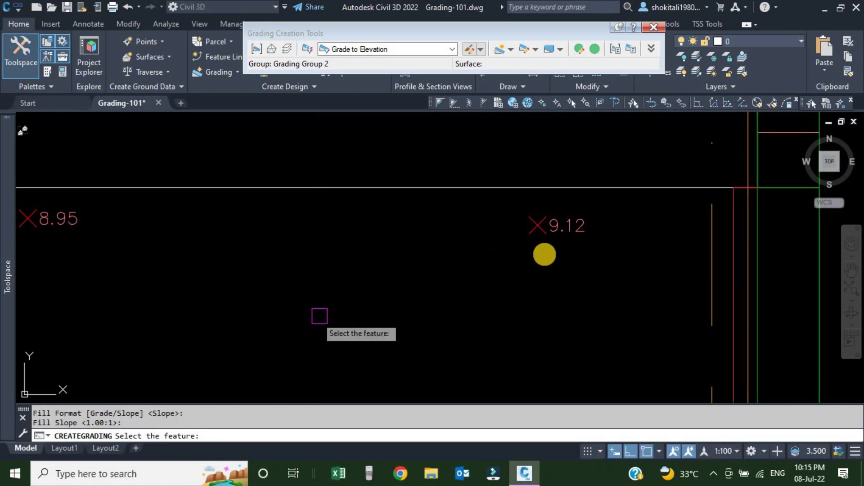
Step: Examine the gap between the two new slope gradings at the east and west edges
scroll(595, 245, down, 3)
scroll(617, 228, up, 4)
scroll(576, 250, down, 1)
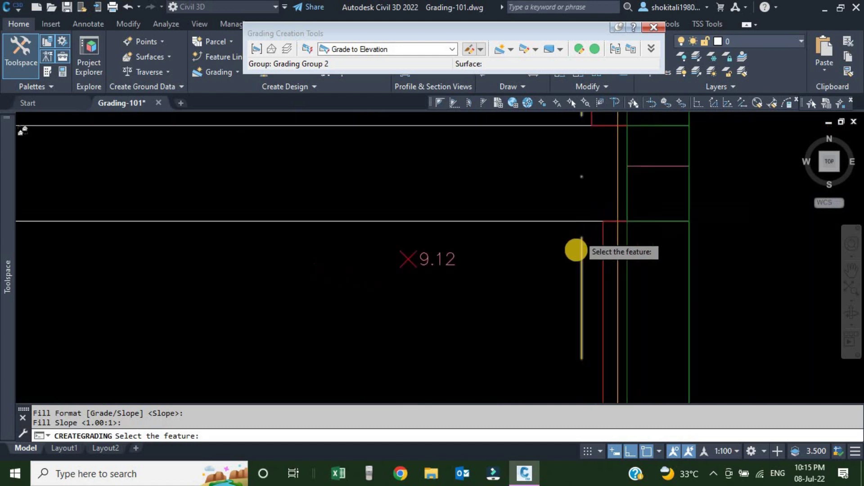
scroll(571, 247, down, 2)
scroll(288, 252, up, 4)
scroll(288, 225, up, 5)
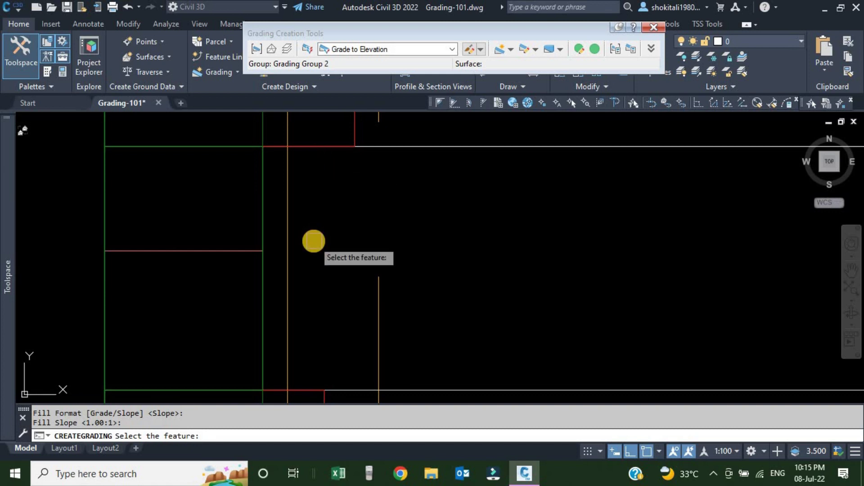
scroll(328, 212, down, 3)
scroll(328, 169, up, 2)
scroll(327, 203, down, 2)
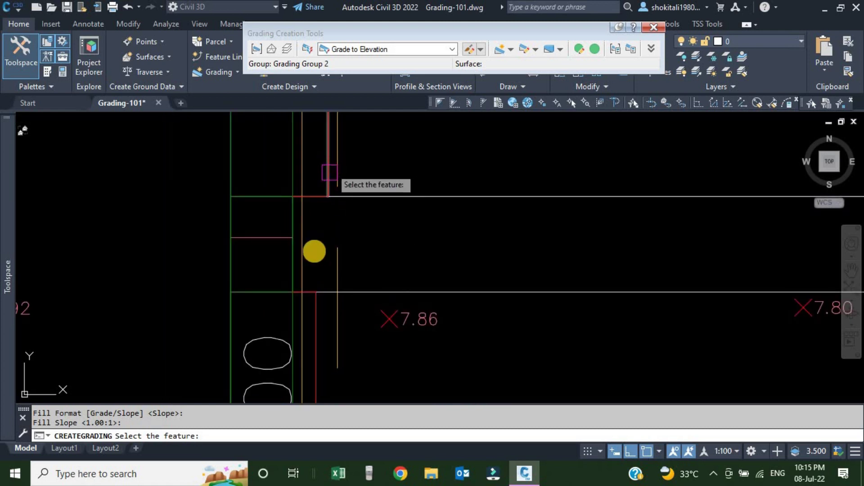
Step: Try to create a grading transition on the west inner edge, in the gap between the two slope gradings
click(512, 50)
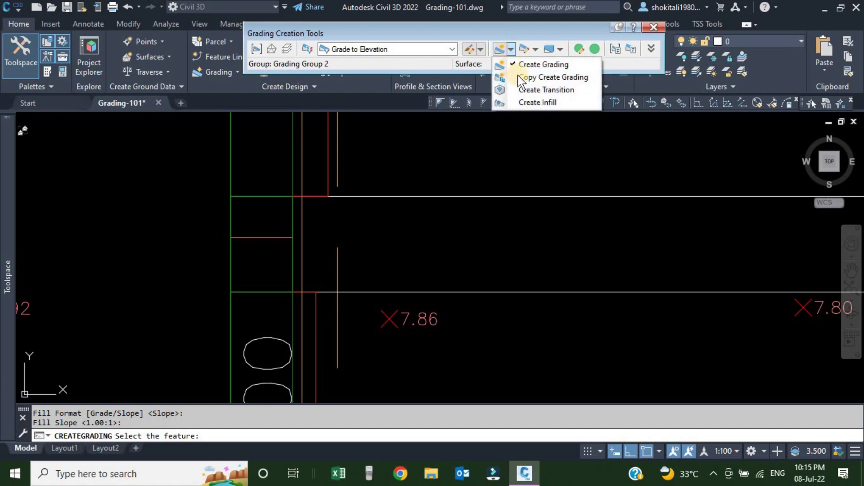
click(537, 92)
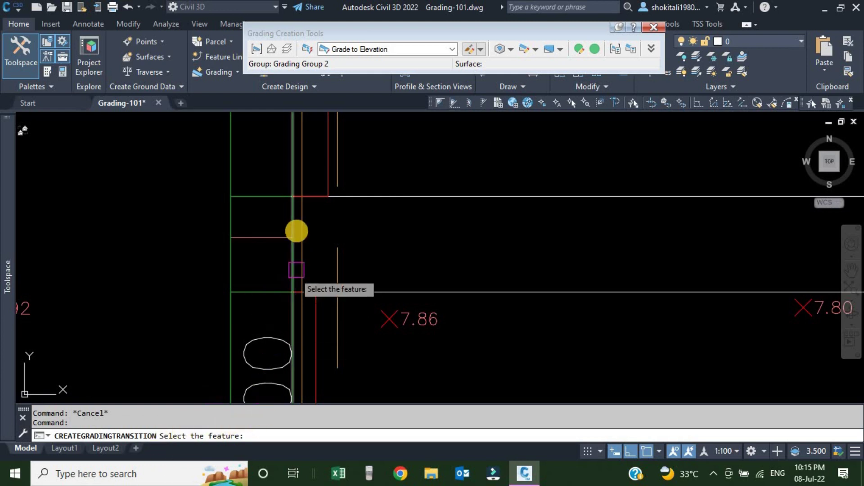
scroll(288, 218, up, 4)
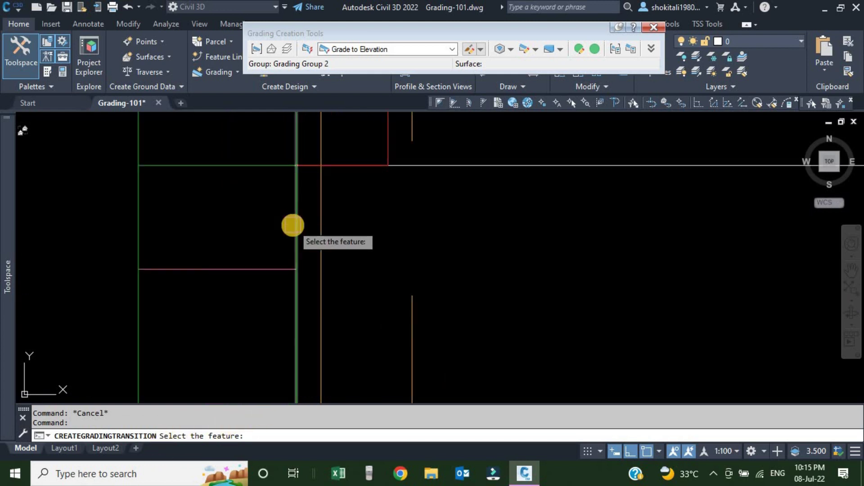
click(292, 225)
scroll(342, 236, down, 3)
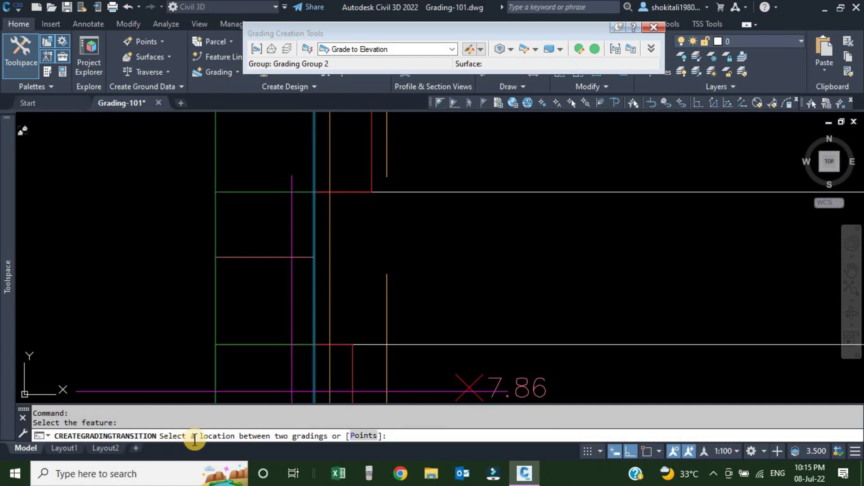
click(338, 260)
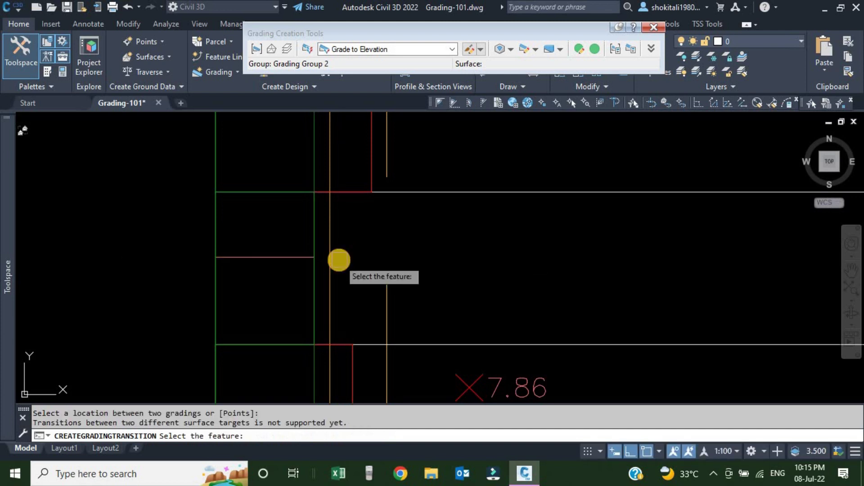
Step: Try to create the grading transition in the gap on the east inner edge, then leave the command
scroll(329, 261, down, 5)
scroll(610, 275, up, 5)
scroll(516, 239, up, 3)
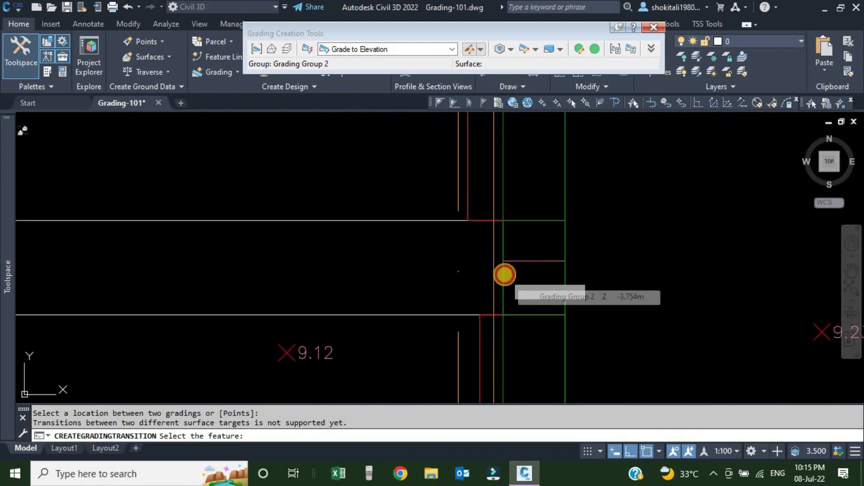
click(505, 274)
click(482, 271)
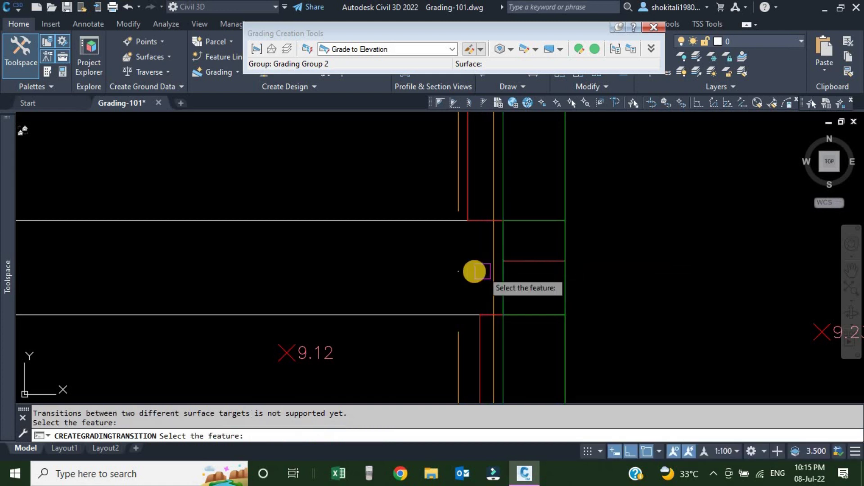
scroll(492, 261, down, 4)
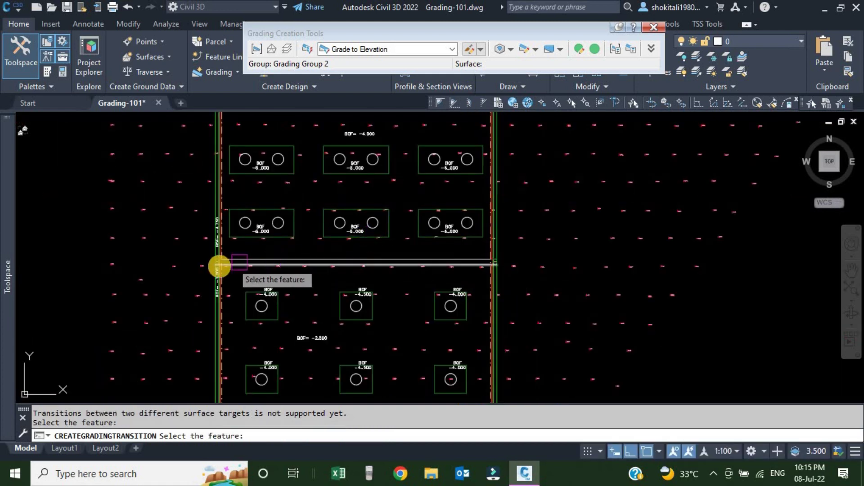
scroll(234, 259, up, 4)
key(Escape)
Step: Inspect the grading group surface in 3D in the Object Viewer, then close the viewer
scroll(203, 251, up, 3)
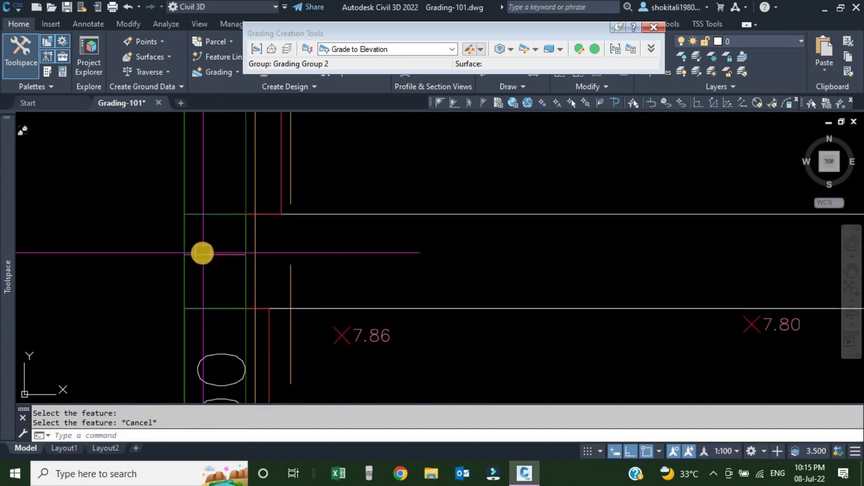
click(366, 230)
right_click(382, 234)
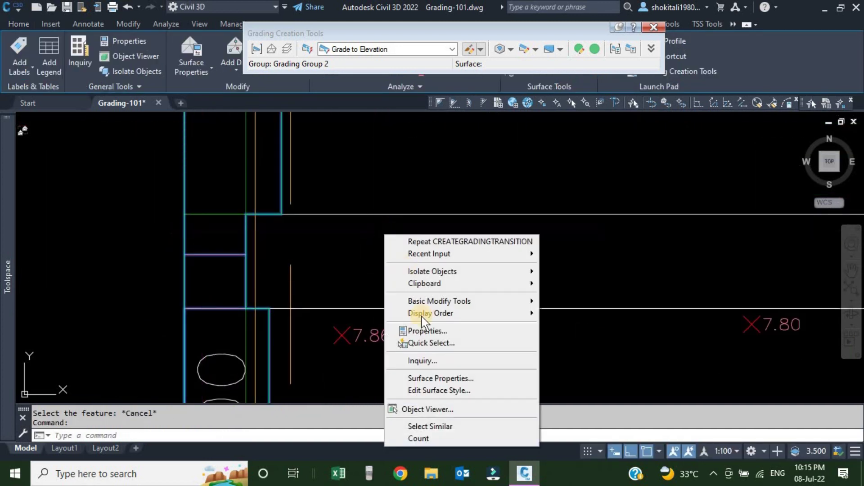
click(428, 409)
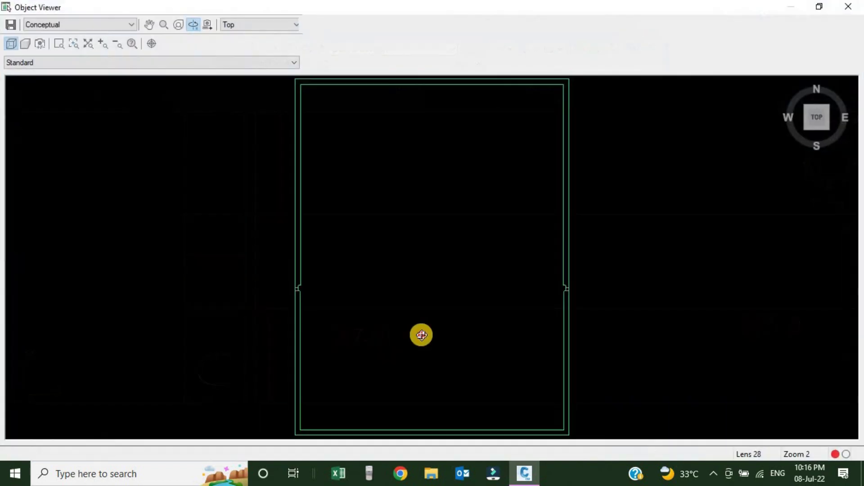
drag(421, 333, 482, 182)
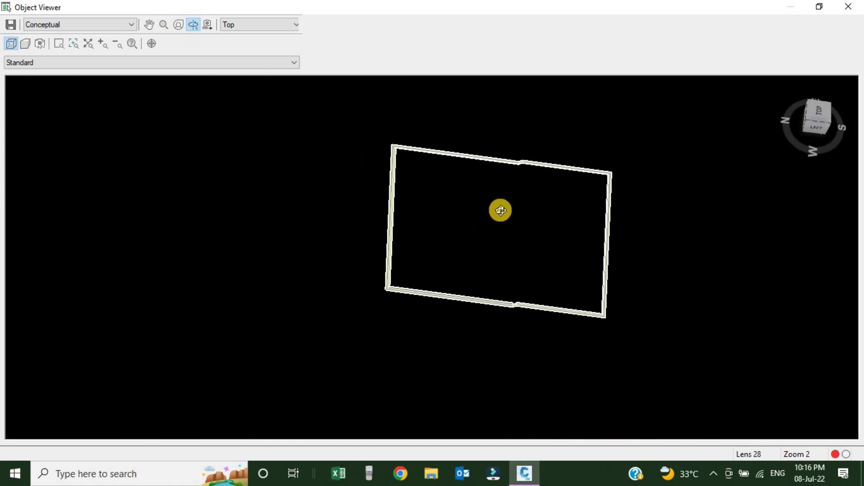
key(Escape)
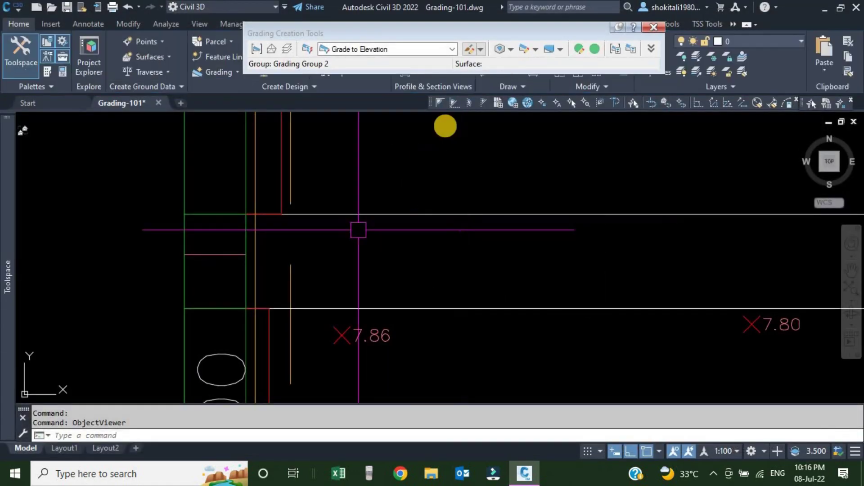
Step: Create a grading infill in the open area inside the slope gradings, around the footings, and finish the command
click(511, 49)
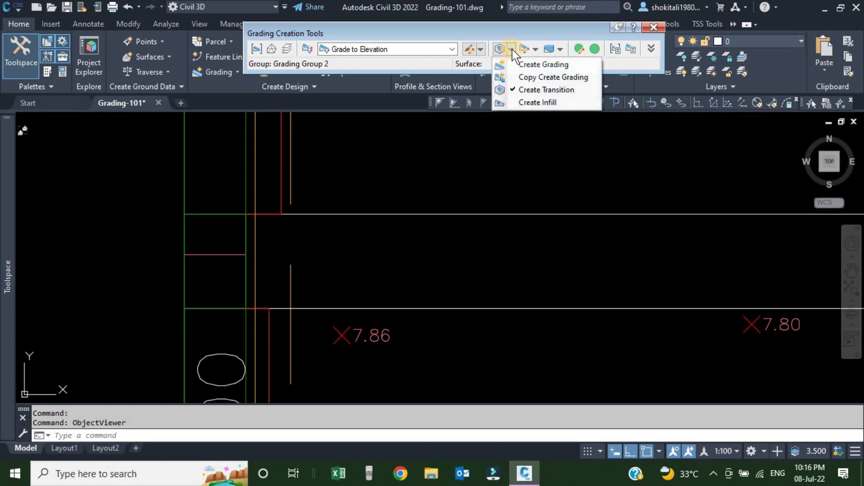
click(529, 103)
scroll(458, 207, down, 5)
middle_drag(564, 231, 473, 236)
scroll(464, 267, down, 2)
scroll(450, 276, up, 2)
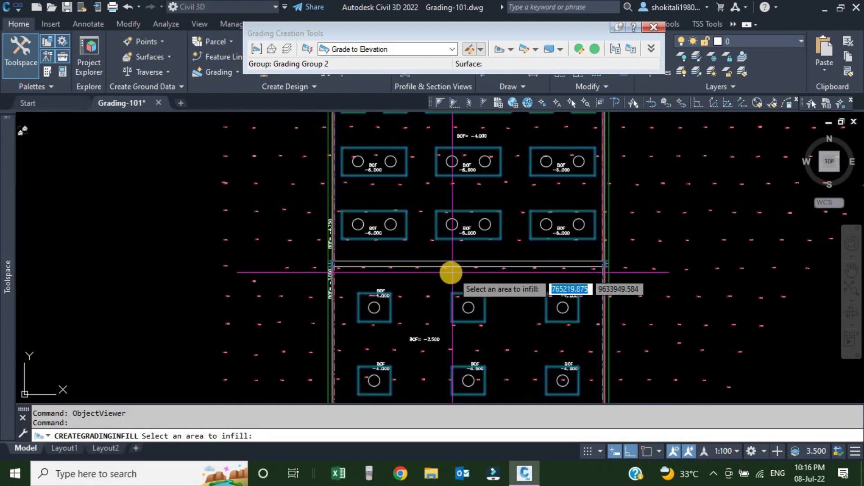
scroll(443, 274, down, 2)
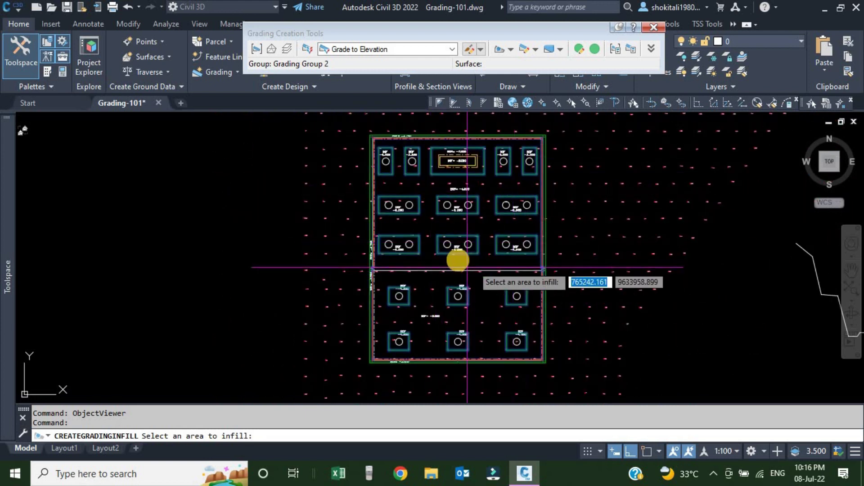
scroll(455, 259, up, 2)
scroll(459, 225, up, 5)
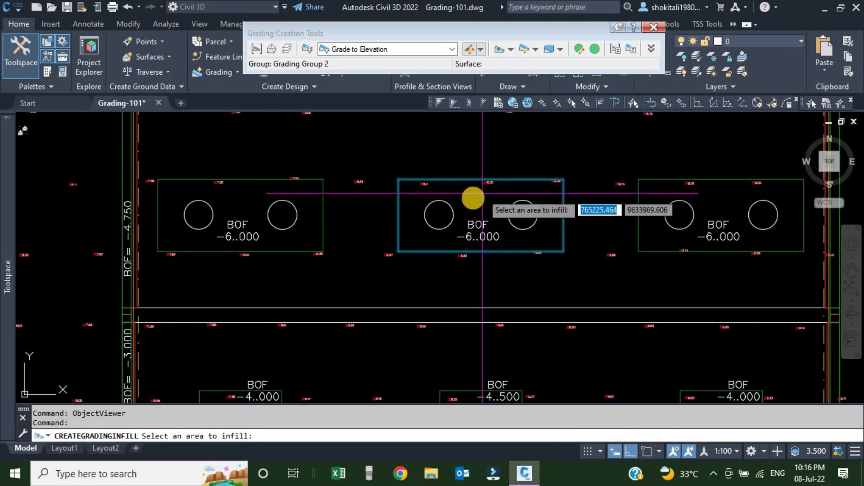
scroll(473, 198, down, 4)
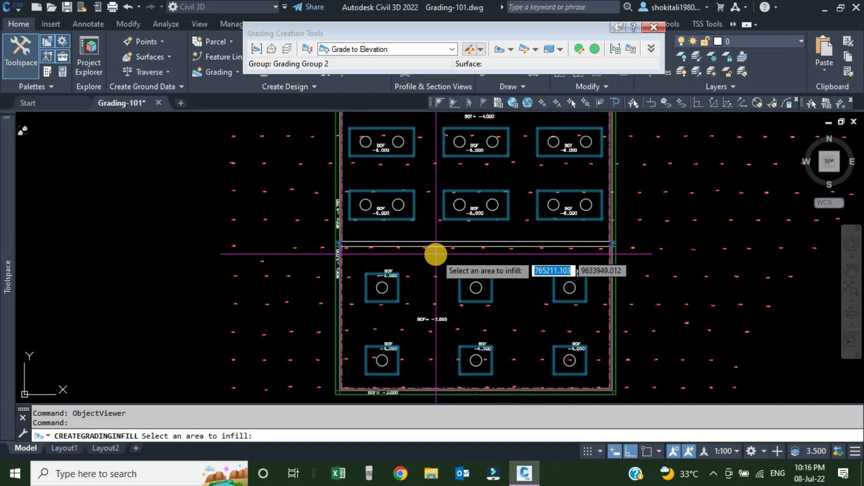
click(436, 254)
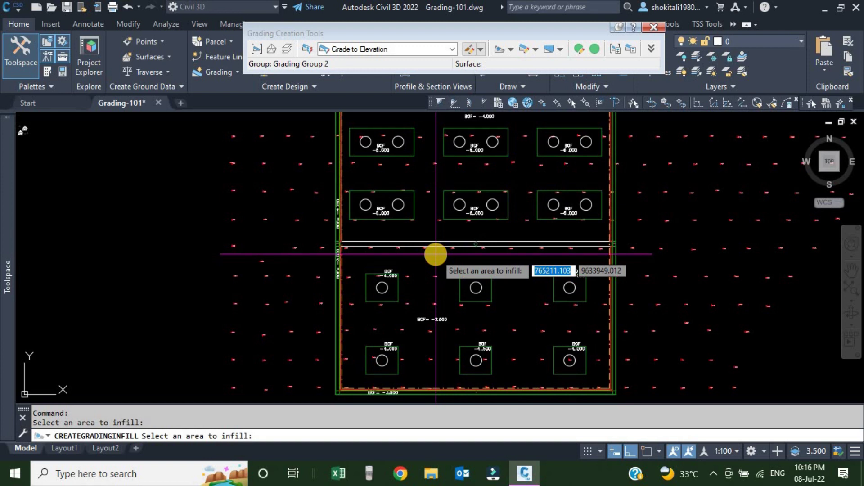
key(Return)
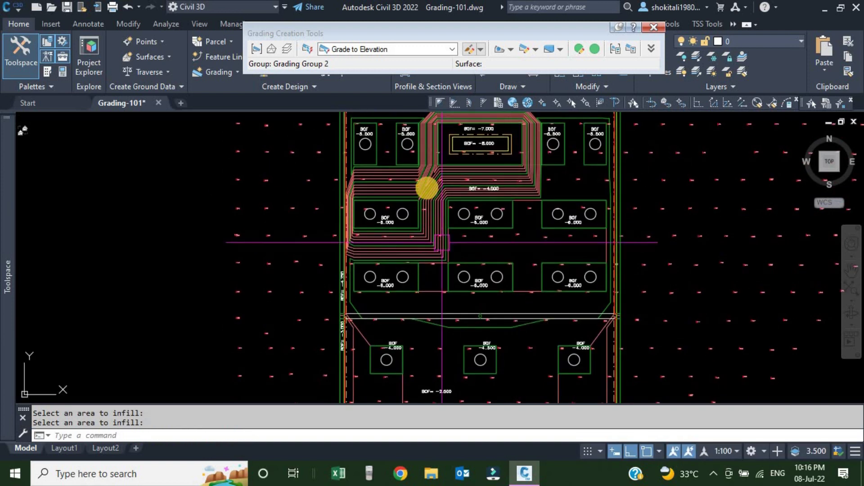
Step: Orbit the infilled surface in the Object Viewer to examine the footing openings and the junction between the two depths
scroll(435, 176, down, 5)
scroll(418, 195, up, 10)
click(469, 183)
right_click(469, 183)
click(510, 354)
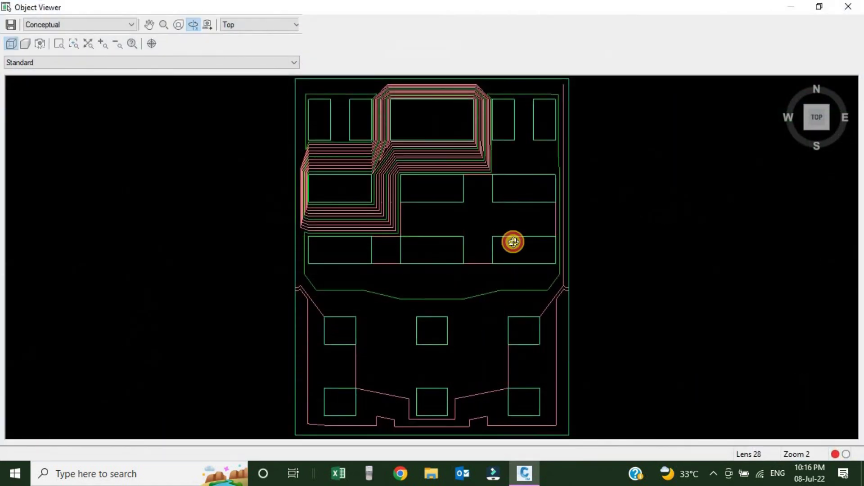
mouse_move(513, 242)
mouse_down()
mouse_move(487, 293)
mouse_move(499, 304)
mouse_move(561, 284)
mouse_move(423, 289)
mouse_move(428, 256)
mouse_move(486, 251)
mouse_up()
scroll(486, 252, up, 3)
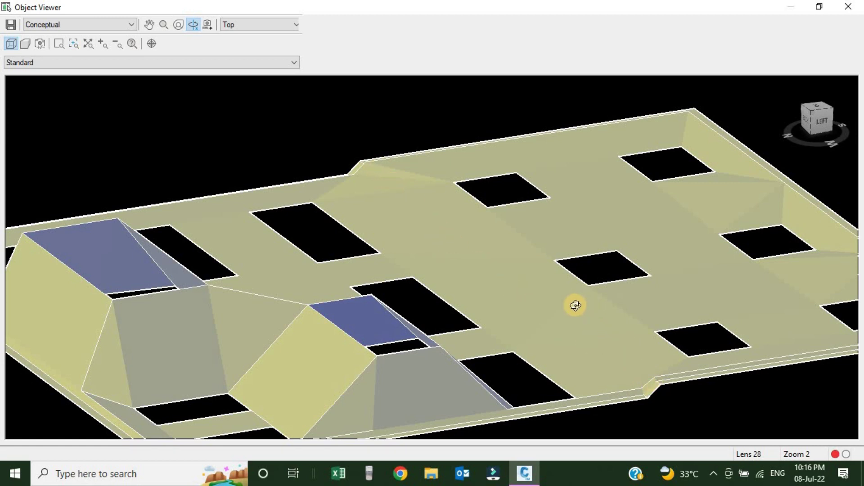
scroll(576, 306, down, 3)
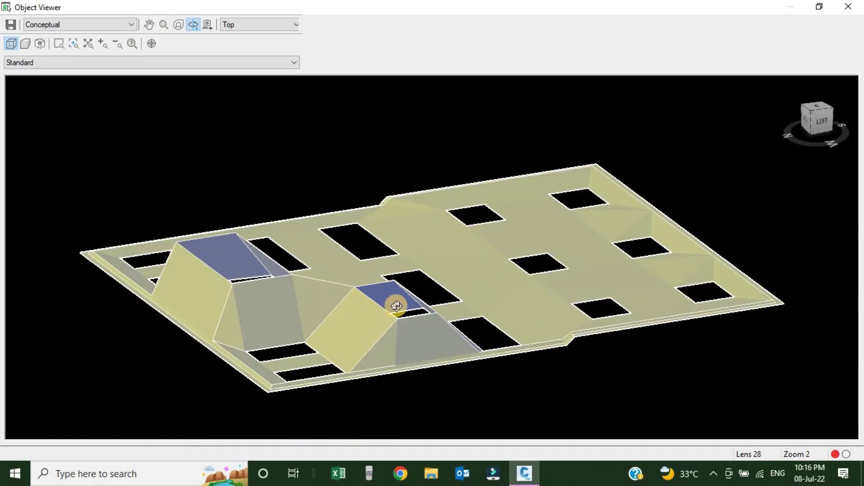
key(alt+F4)
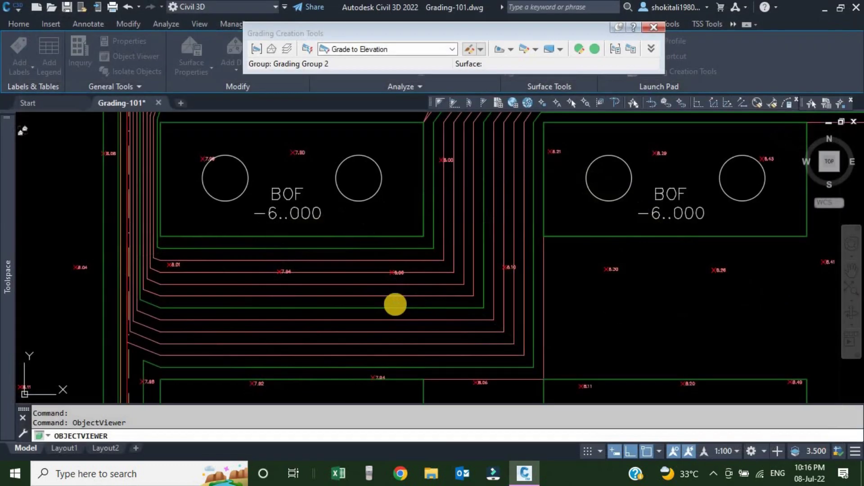
Step: Erase the two horizontal lines crossing the site between the upper and lower depth areas
scroll(382, 297, down, 3)
scroll(371, 316, up, 4)
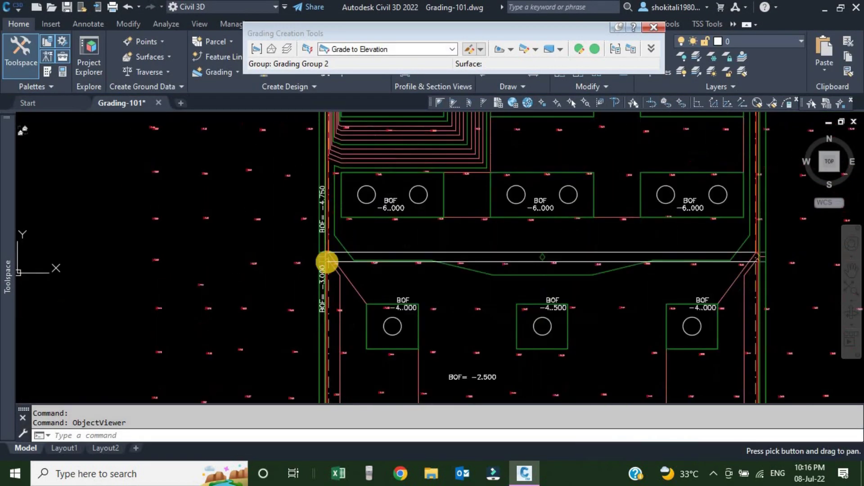
scroll(345, 242, up, 6)
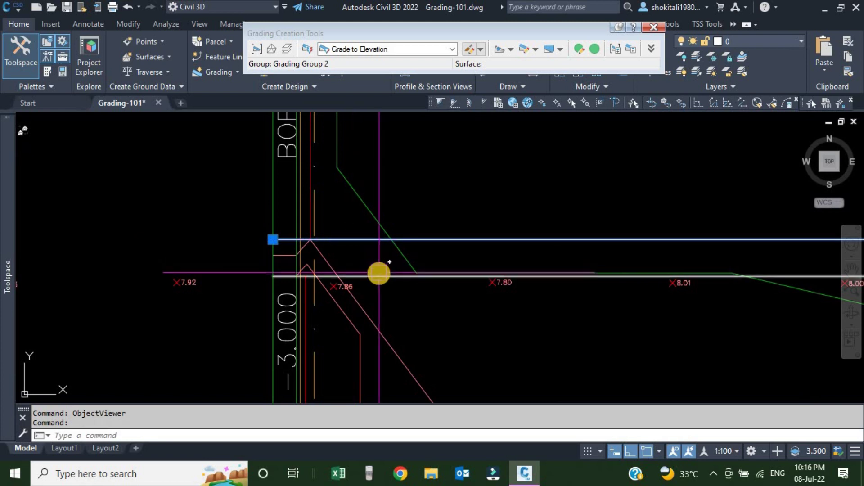
key(Return)
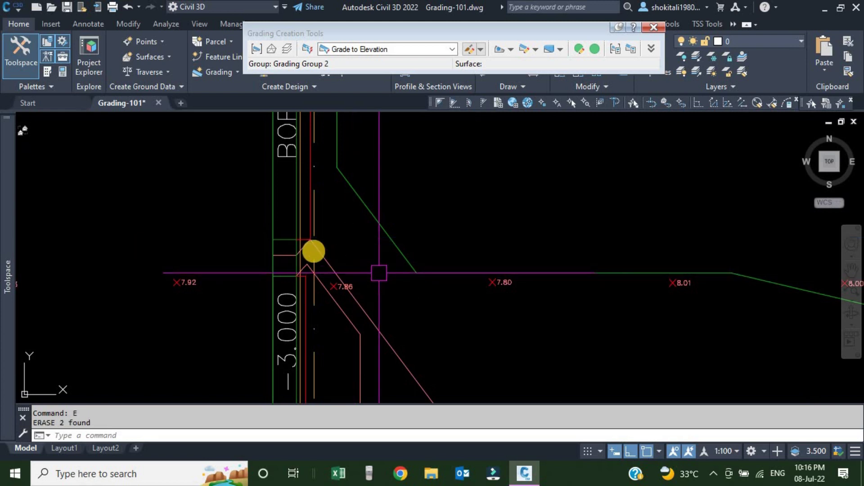
Step: Add a surface line between the west and east inner slope corners at elevation -2.500
scroll(302, 241, up, 2)
scroll(296, 239, down, 4)
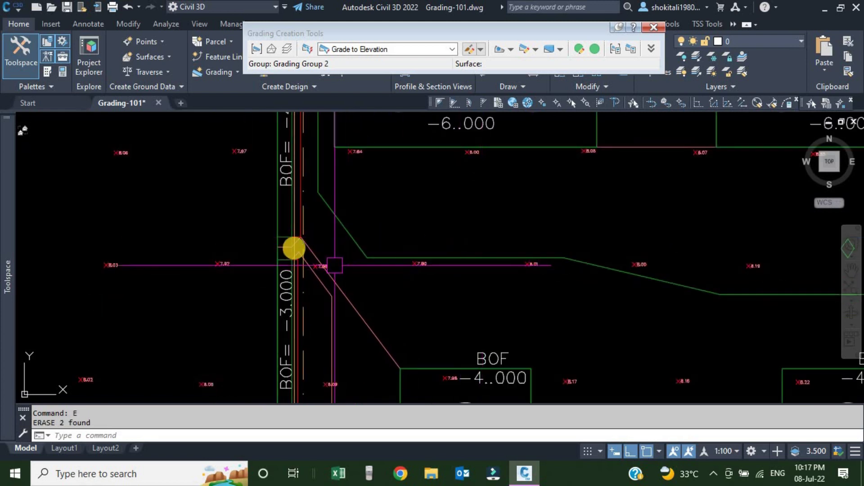
scroll(306, 248, up, 2)
click(324, 251)
mouse_move(458, 31)
mouse_down()
mouse_move(533, 110)
mouse_move(577, 135)
mouse_up()
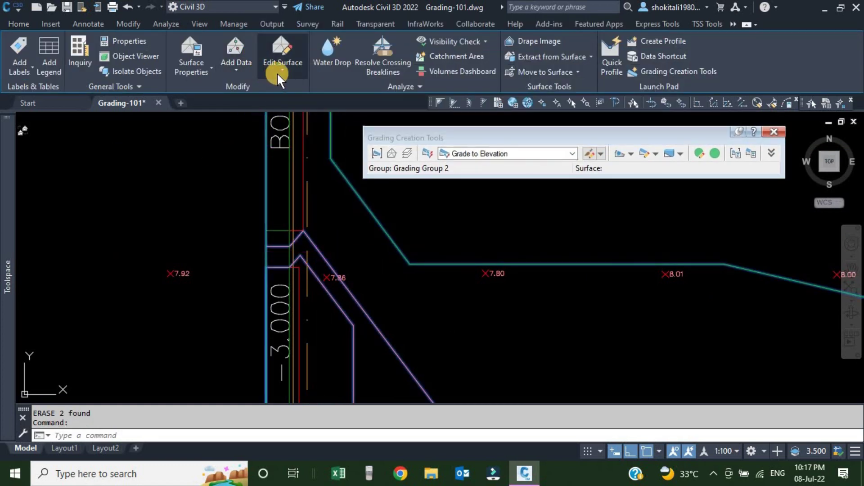
click(292, 88)
click(293, 95)
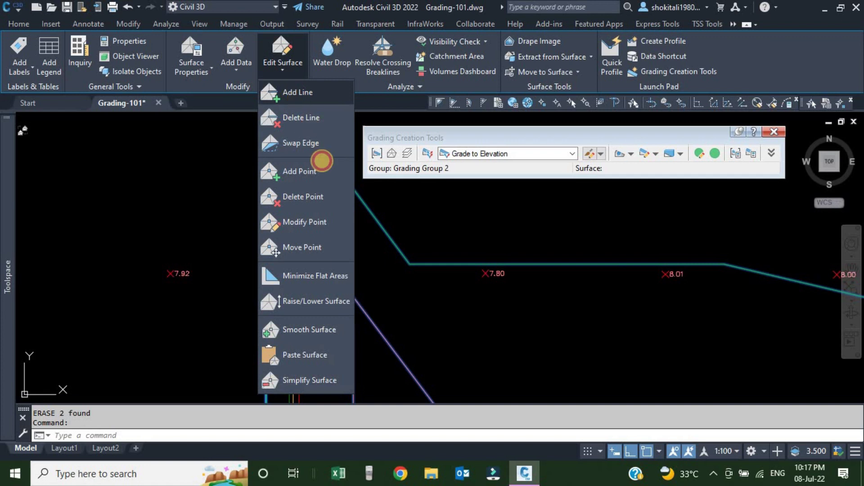
scroll(314, 270, up, 5)
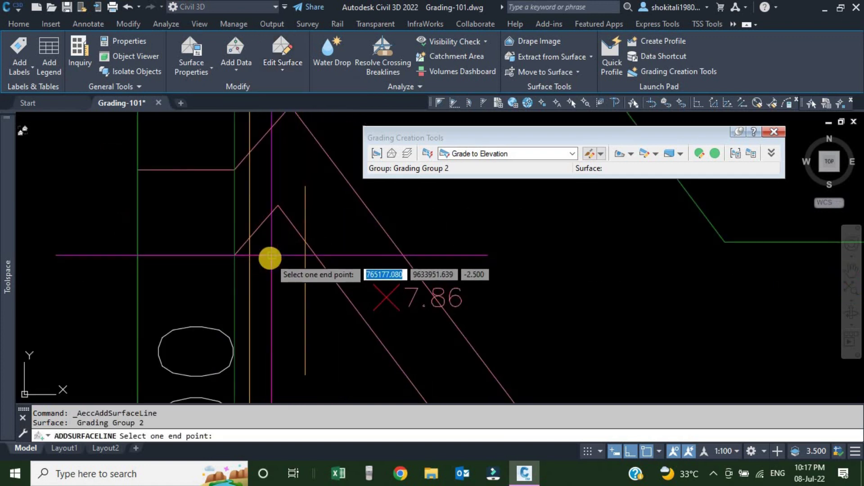
click(275, 257)
scroll(367, 279, down, 5)
scroll(546, 265, up, 3)
scroll(546, 265, up, 4)
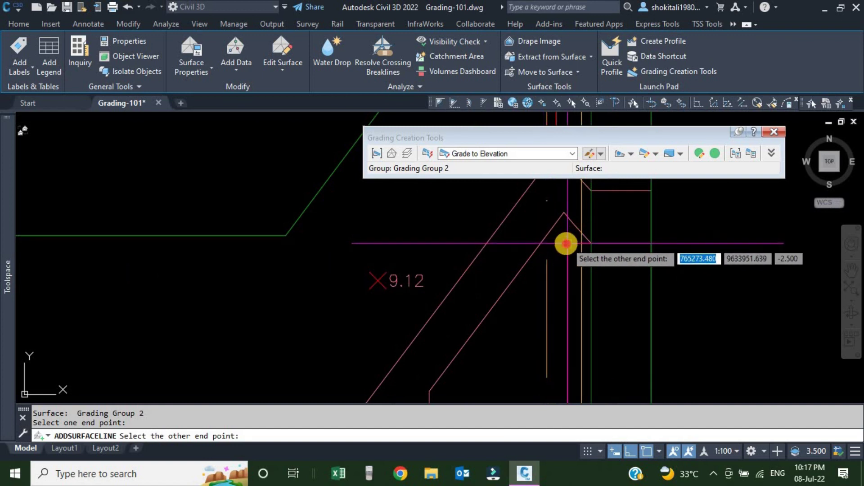
click(566, 242)
Step: Add a second surface line between the east and west inner slope corners at elevation -4.000, then end the command
scroll(521, 248, down, 3)
scroll(500, 245, up, 3)
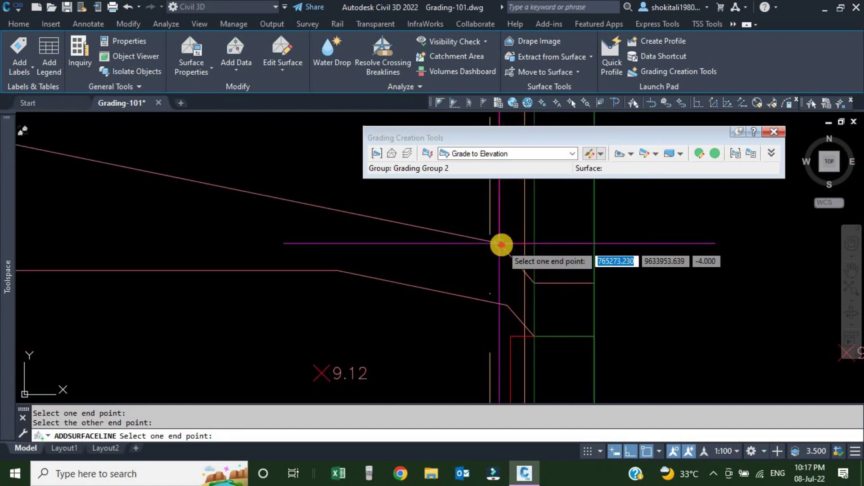
click(500, 247)
scroll(100, 241, down, 3)
scroll(119, 261, up, 4)
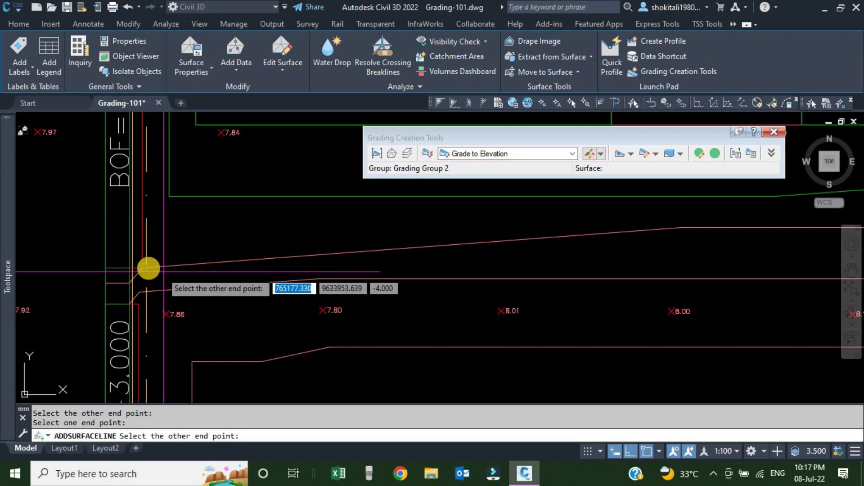
click(150, 270)
scroll(455, 293, down, 3)
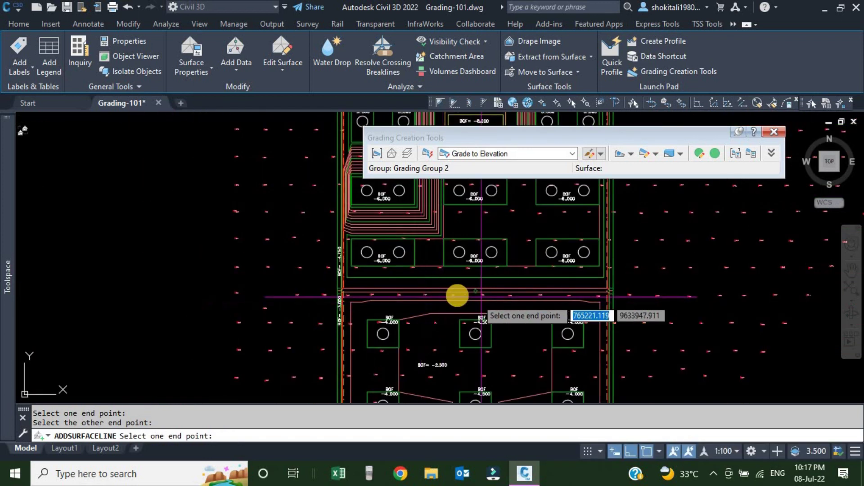
scroll(441, 283, up, 2)
key(Escape)
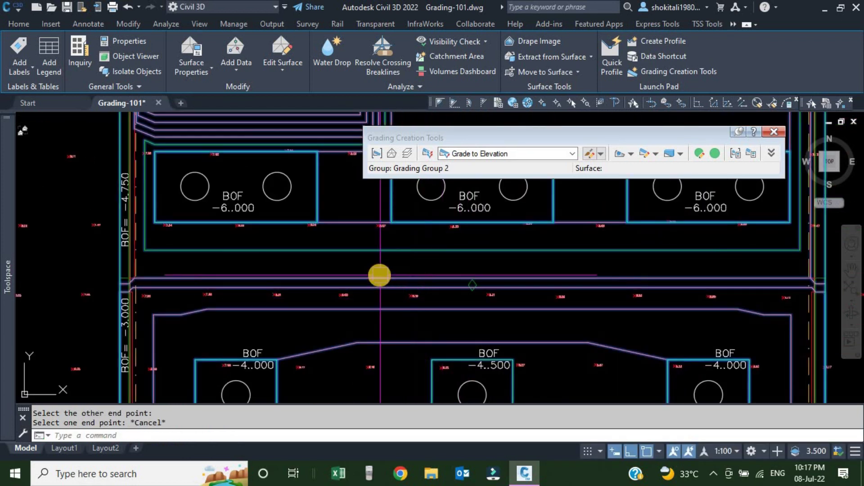
Step: Check the edited slope between the two depth areas in 3D in the Object Viewer
right_click(348, 250)
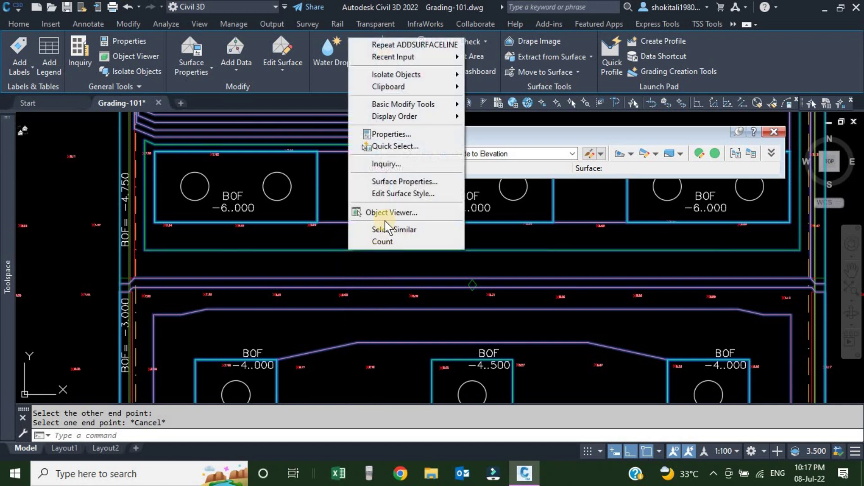
click(382, 212)
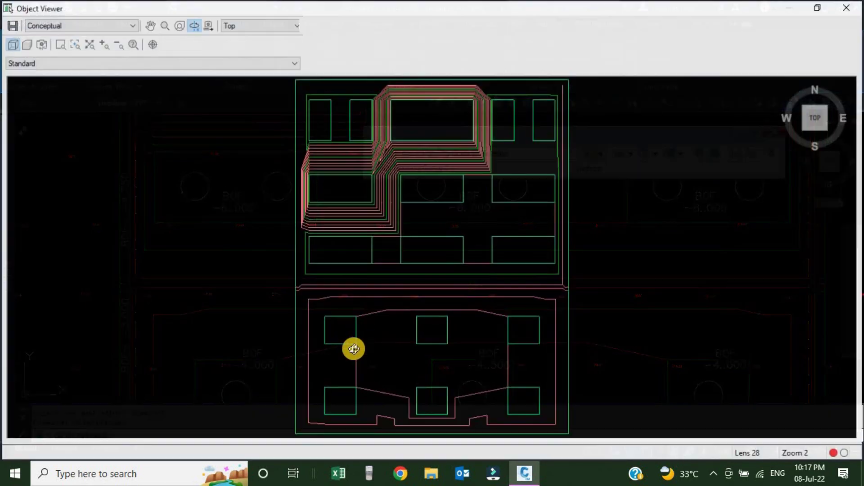
mouse_move(353, 347)
mouse_down()
mouse_move(506, 241)
mouse_move(477, 353)
mouse_move(588, 313)
mouse_move(511, 274)
mouse_up()
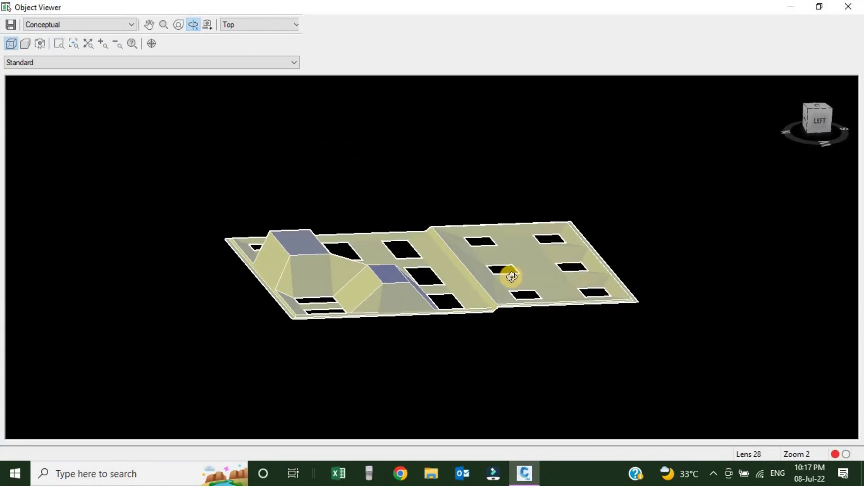
scroll(484, 275, up, 5)
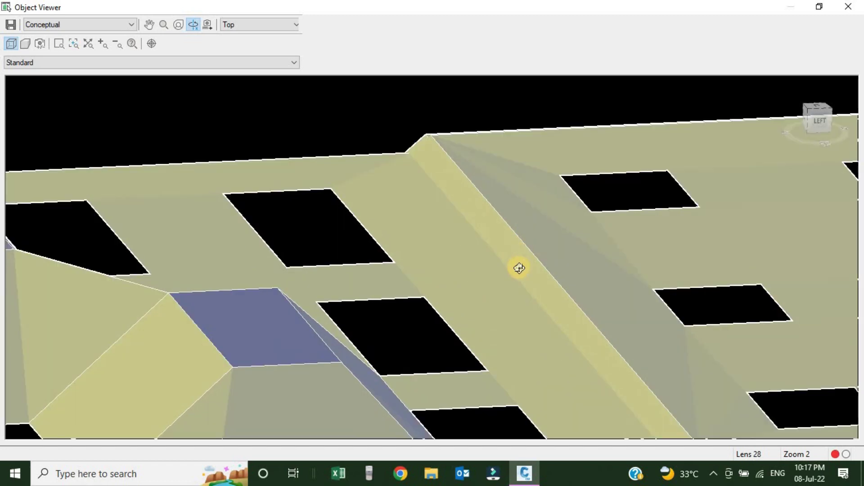
key(alt+F4)
Step: Examine the BOF levels of the northern footings and of the surrounding -4.000 base in plan view
scroll(413, 259, down, 5)
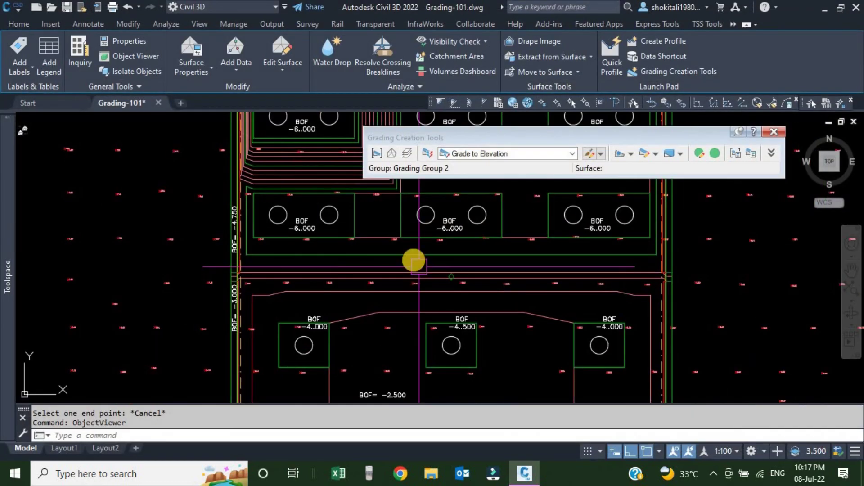
scroll(410, 232, up, 3)
mouse_move(517, 135)
mouse_down()
mouse_move(376, 71)
mouse_move(393, 110)
mouse_up()
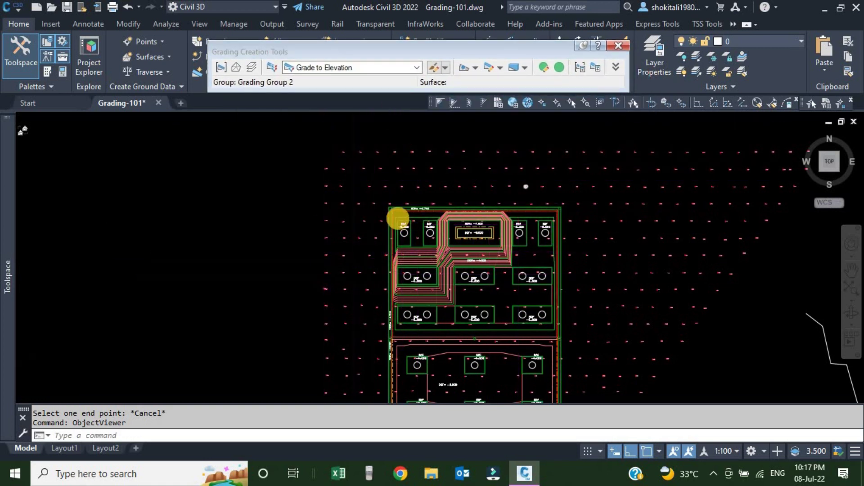
scroll(385, 216, up, 8)
middle_drag(386, 216, 384, 236)
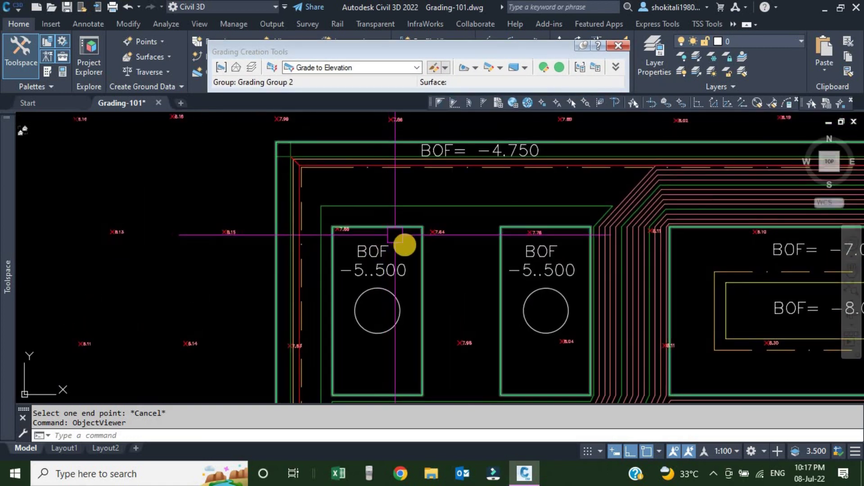
scroll(419, 248, down, 8)
scroll(478, 292, up, 2)
scroll(465, 301, up, 4)
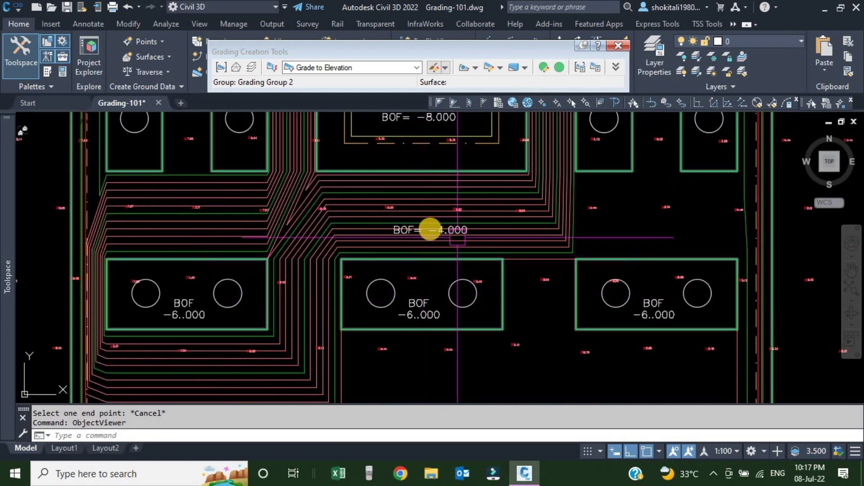
scroll(369, 242, up, 4)
scroll(399, 256, down, 4)
scroll(399, 256, down, 3)
scroll(386, 227, up, 6)
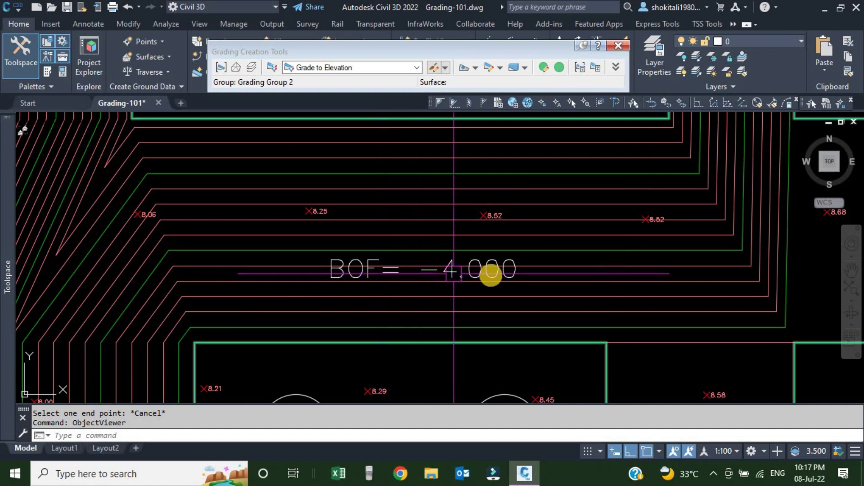
scroll(491, 273, down, 2)
scroll(492, 274, down, 3)
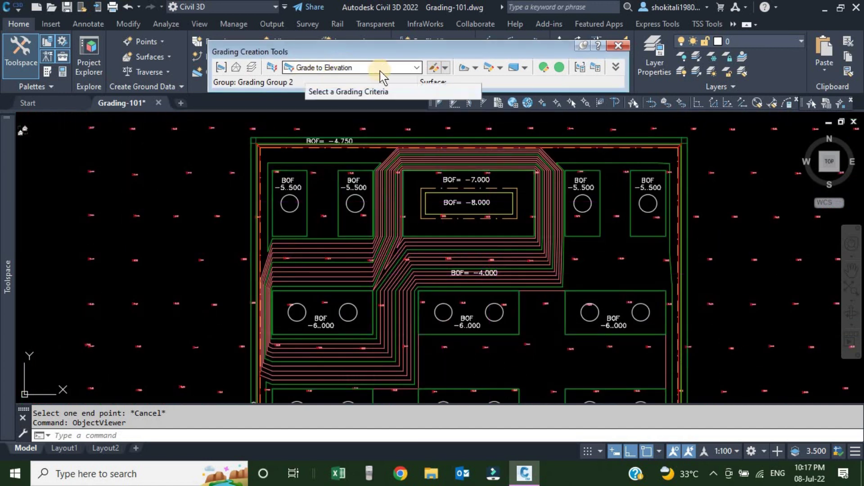
click(475, 68)
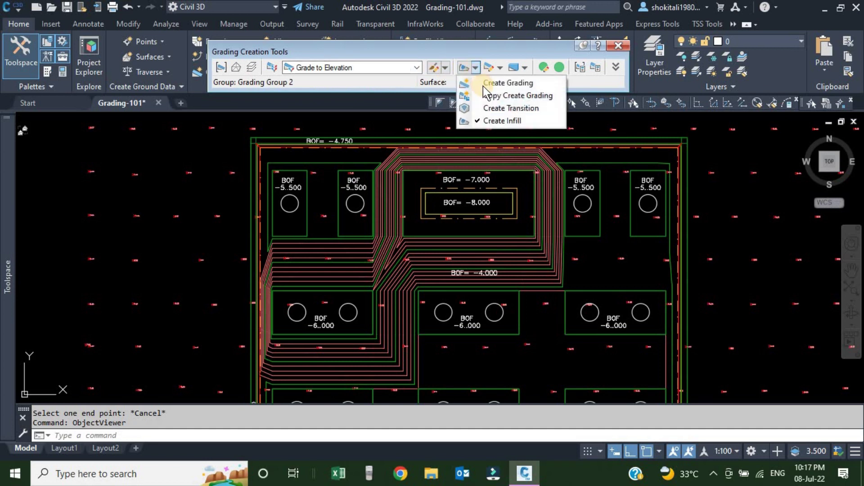
scroll(301, 218, up, 5)
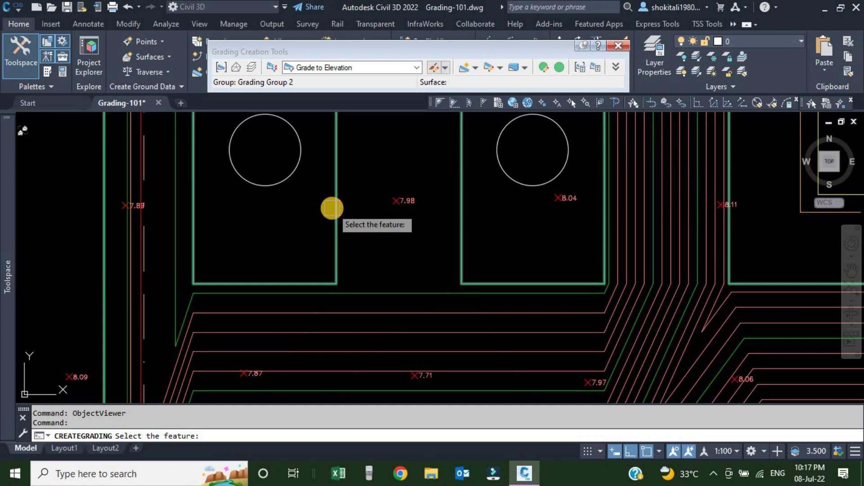
key(Escape)
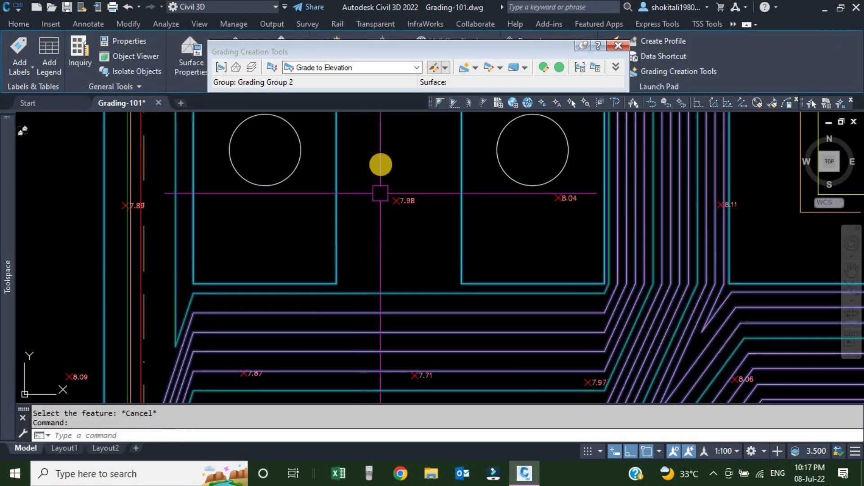
Step: Send the grading surface to the back of the display order, behind the footing outlines
right_click(382, 162)
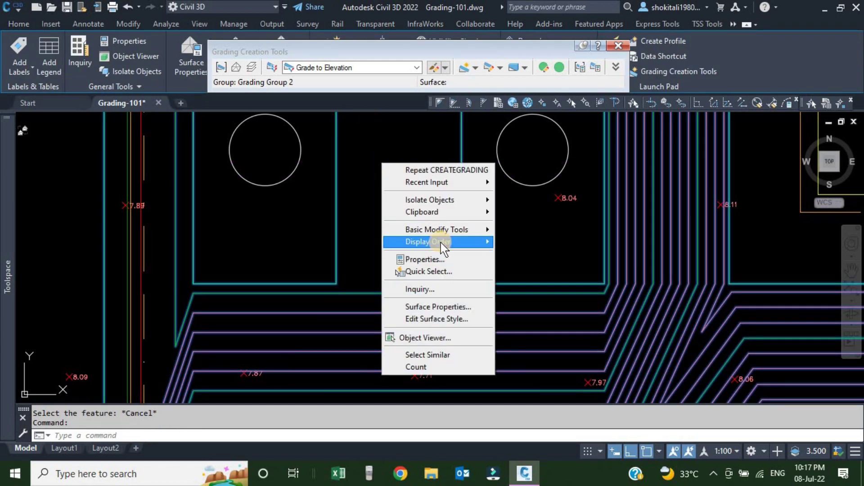
mouse_move(442, 243)
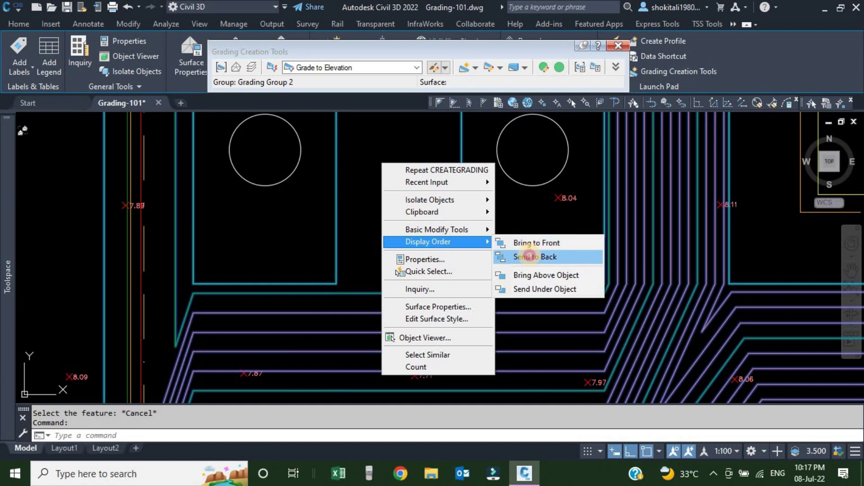
click(529, 257)
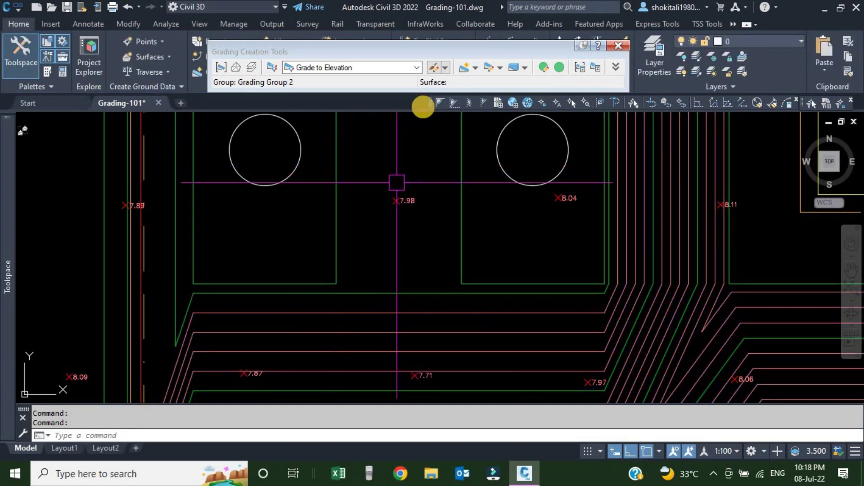
Step: Grade the westernmost -5.500 footing outward along its entire length to elevation -4, with cut and fill slopes of 0.1:1
click(474, 69)
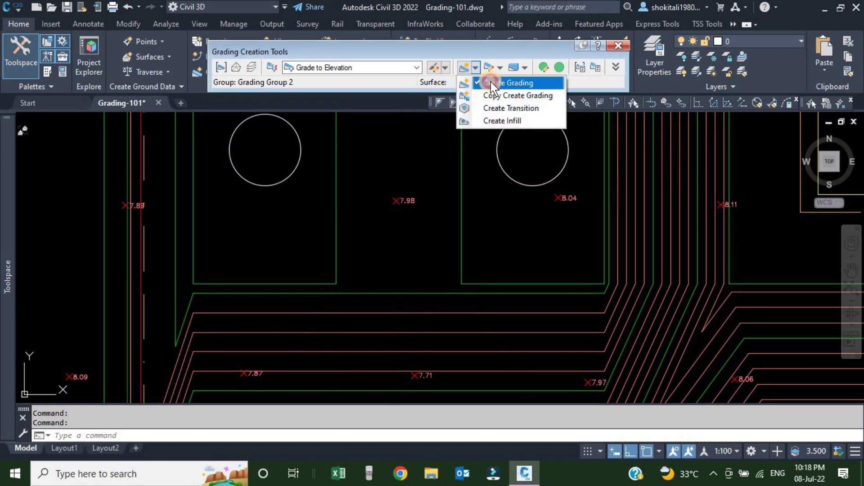
click(491, 82)
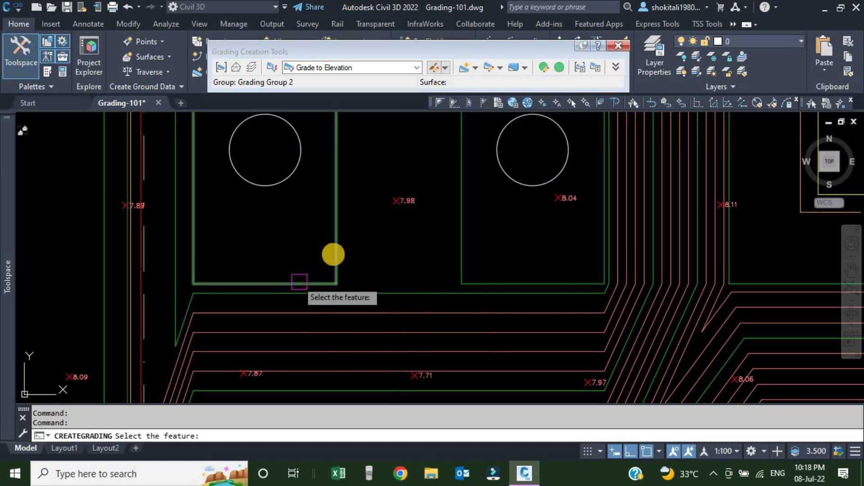
click(337, 264)
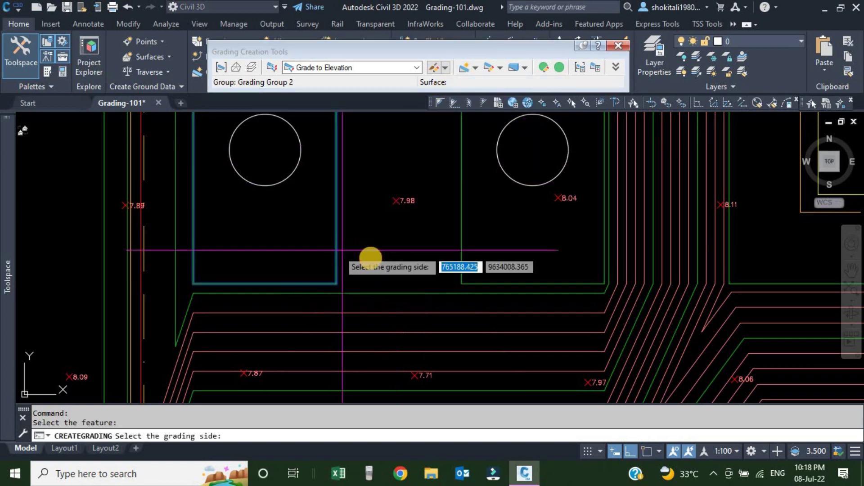
click(371, 258)
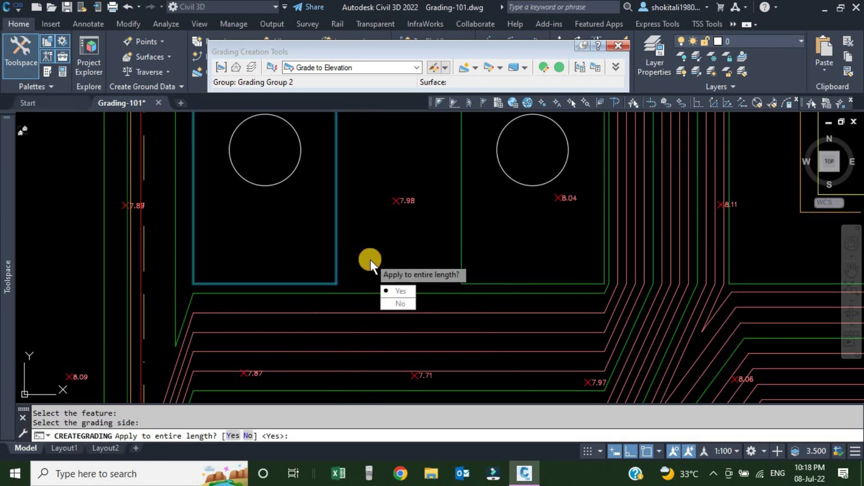
click(399, 291)
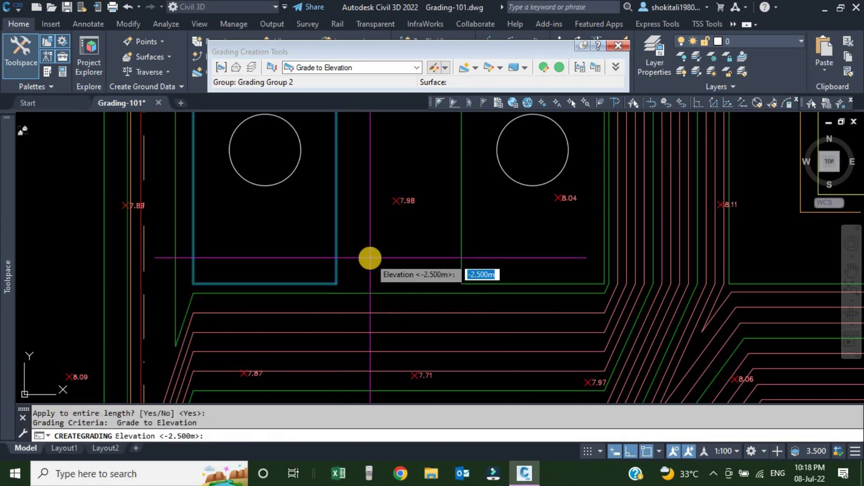
text(-4)
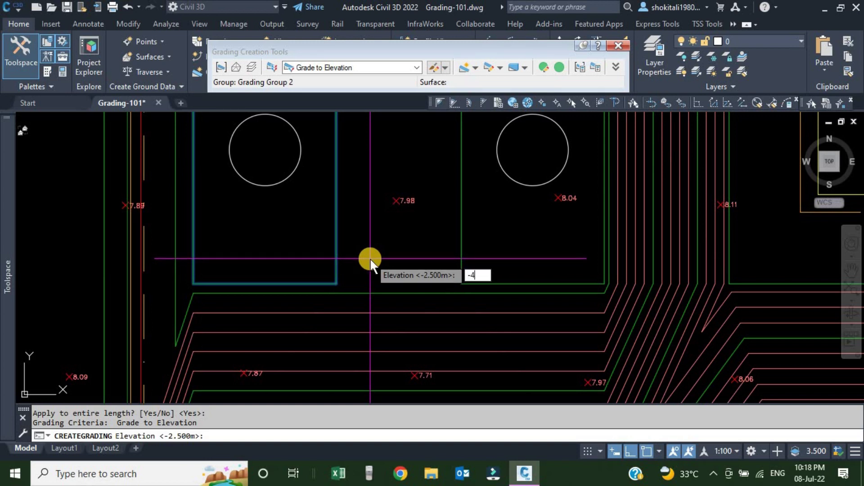
key(Return)
key(Return)
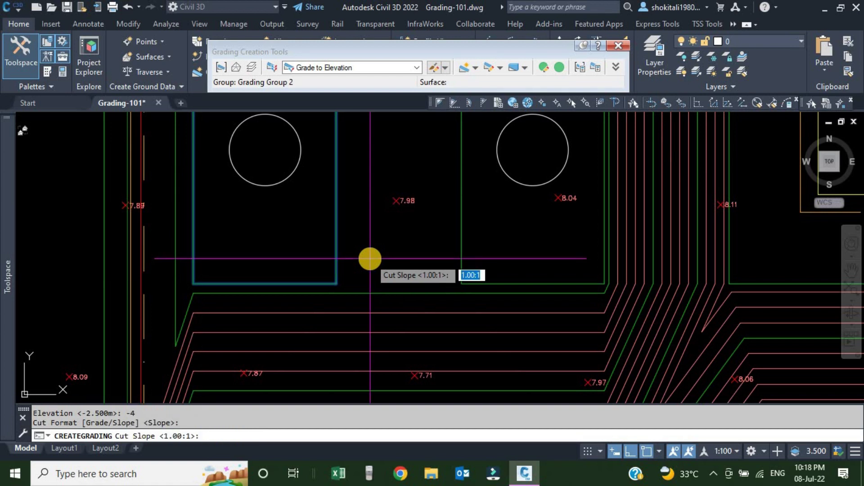
text(.1)
key(Return)
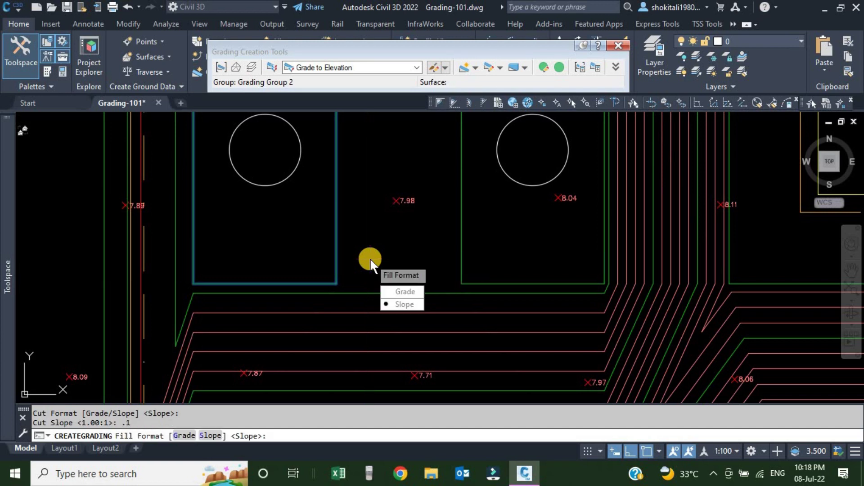
key(Return)
text(.1)
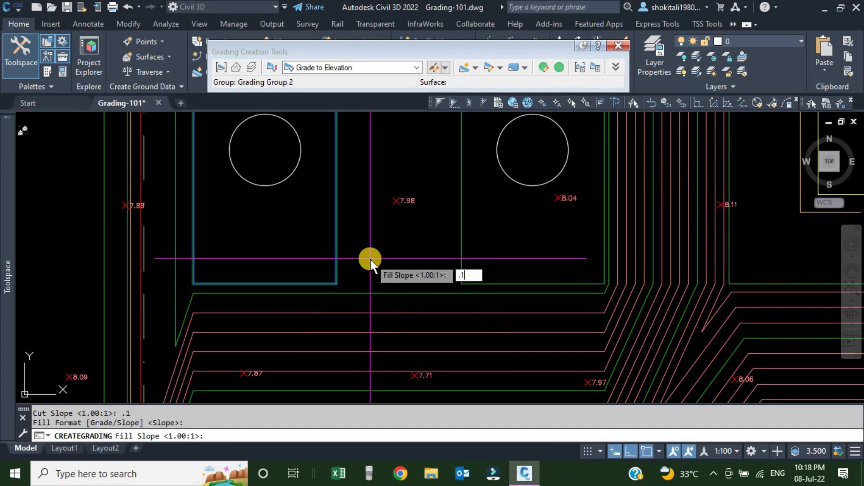
key(Return)
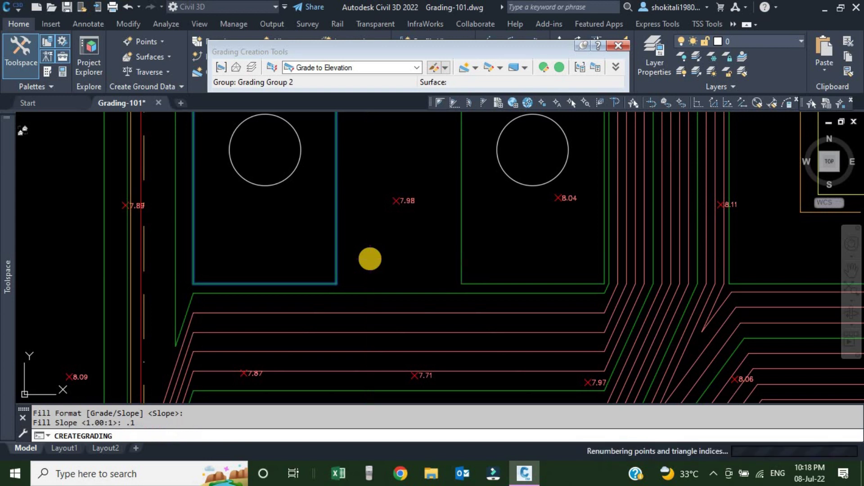
Step: Grade the second -5.500 footing from the west outward along its entire length to elevation -4.000 with 0.10:1 slopes
scroll(366, 233, down, 6)
scroll(360, 180, up, 4)
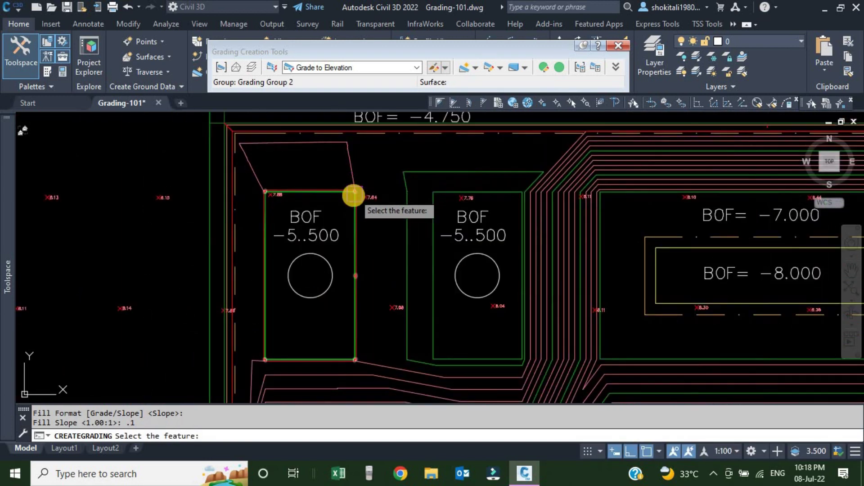
scroll(428, 222, up, 4)
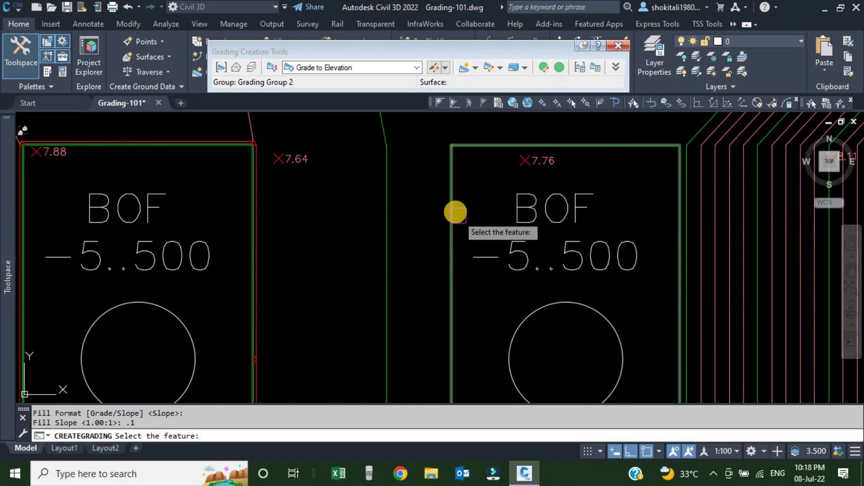
click(452, 207)
click(426, 211)
key(Return)
key(Return)
key(Return)
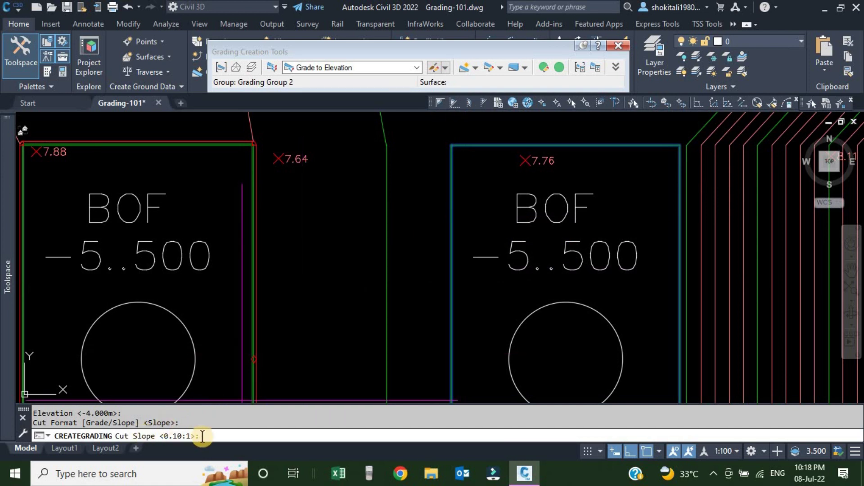
key(Return)
key(Return)
key(Return)
Step: Grade the -5.500 footing just east of the -7.000 pit outward to elevation -4.000, entire length, with 0.10:1 slopes
scroll(415, 258, down, 6)
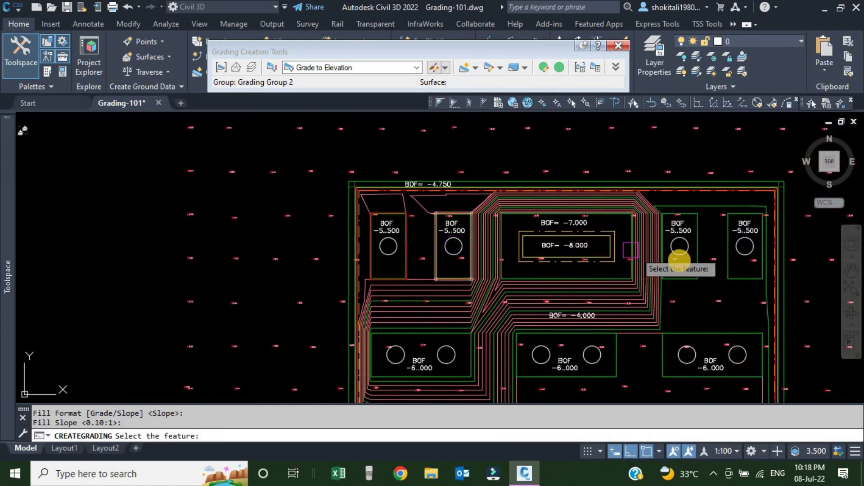
middle_drag(679, 260, 457, 265)
scroll(457, 266, up, 4)
click(456, 280)
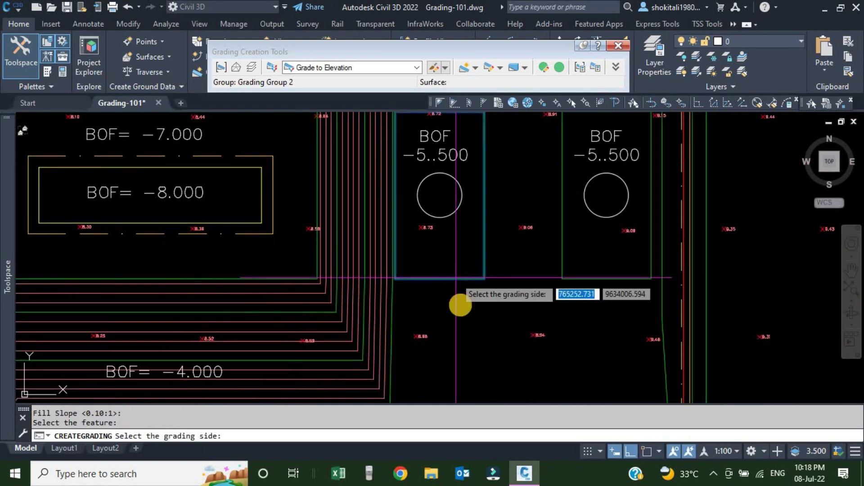
click(463, 310)
key(Return)
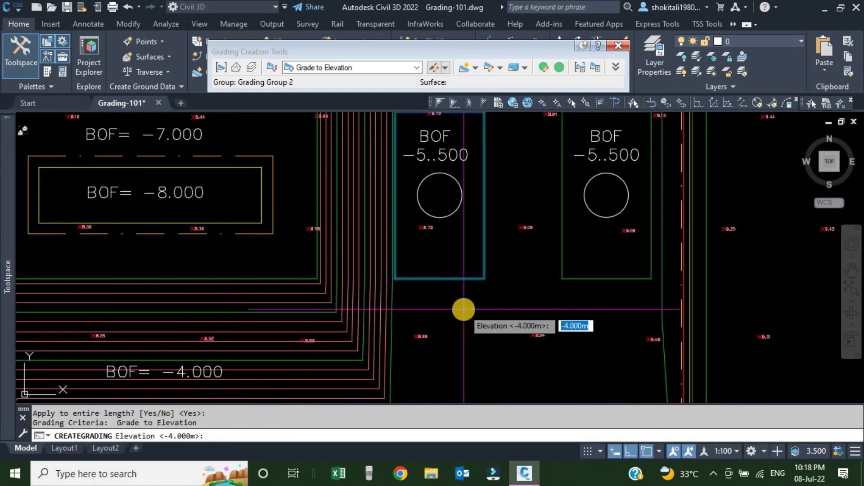
key(Return)
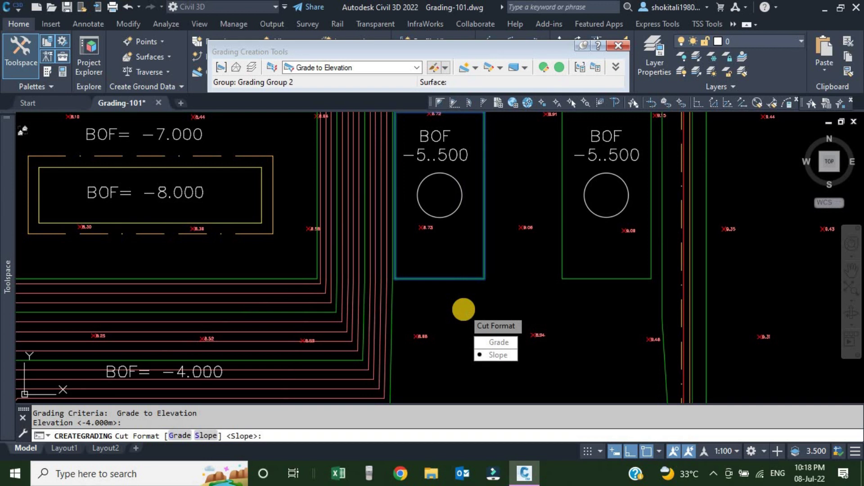
key(Return)
key(Return)
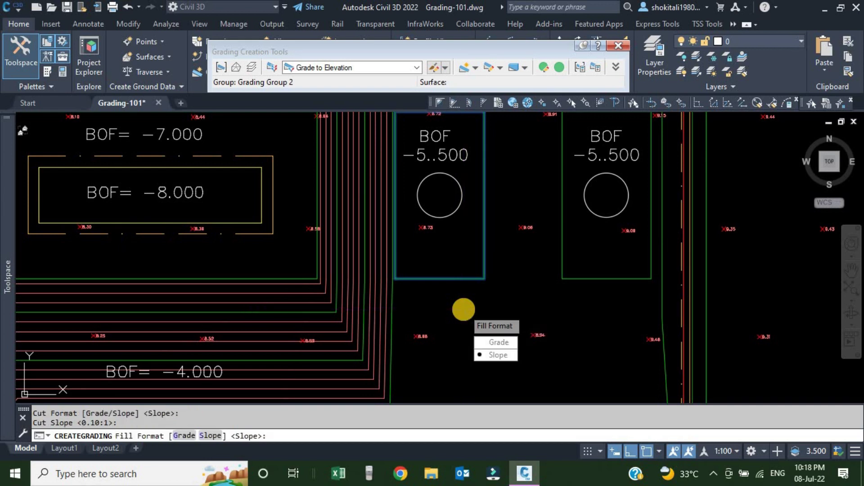
key(Return)
key(Return)
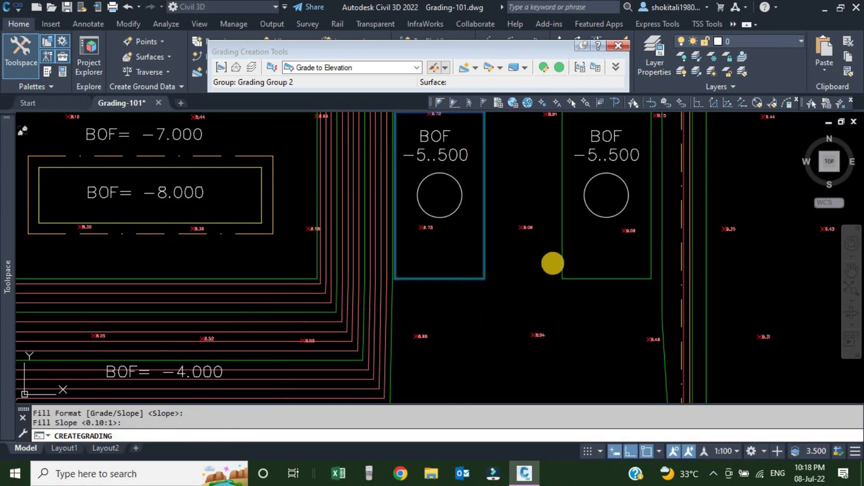
Step: Grade the easternmost -5.500 footing outward along its entire length to elevation -4.000 with 0.10:1 cut and fill slopes
click(582, 277)
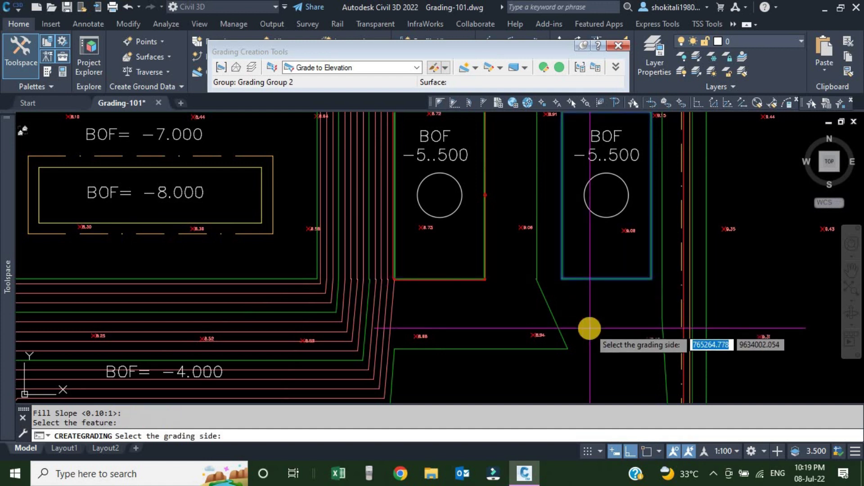
click(589, 332)
key(Return)
key(Return)
key(Return)
key(Return)
key(Return)
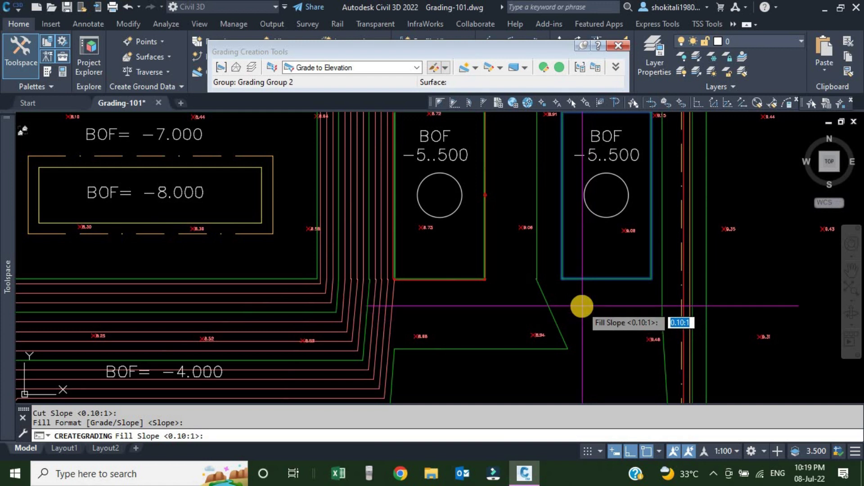
key(Return)
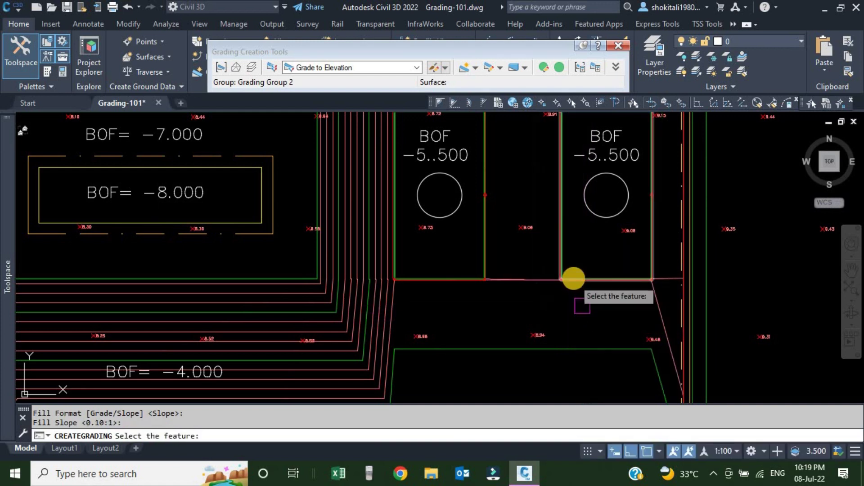
scroll(557, 243, down, 5)
scroll(457, 243, up, 3)
scroll(698, 314, up, 4)
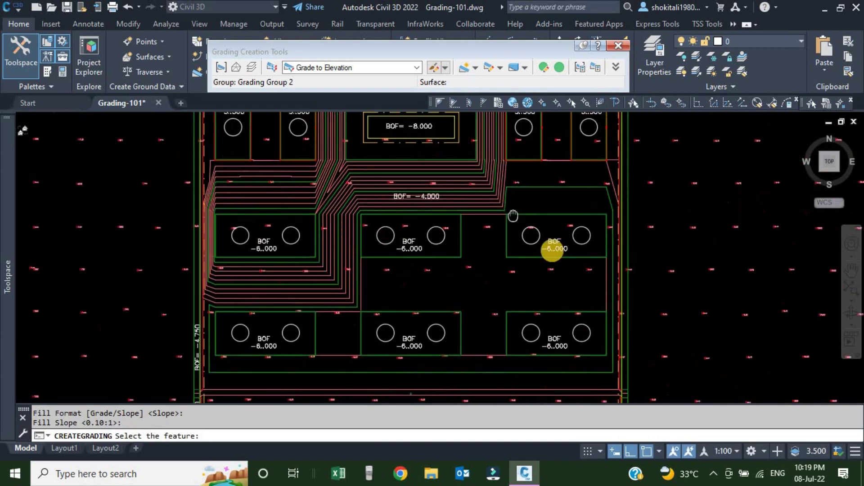
Step: Grade the northeastern -6.000 footing outward along its entire length to elevation -4.000 with 0.10:1 cut and fill slopes
scroll(521, 260, down, 4)
scroll(525, 189, up, 5)
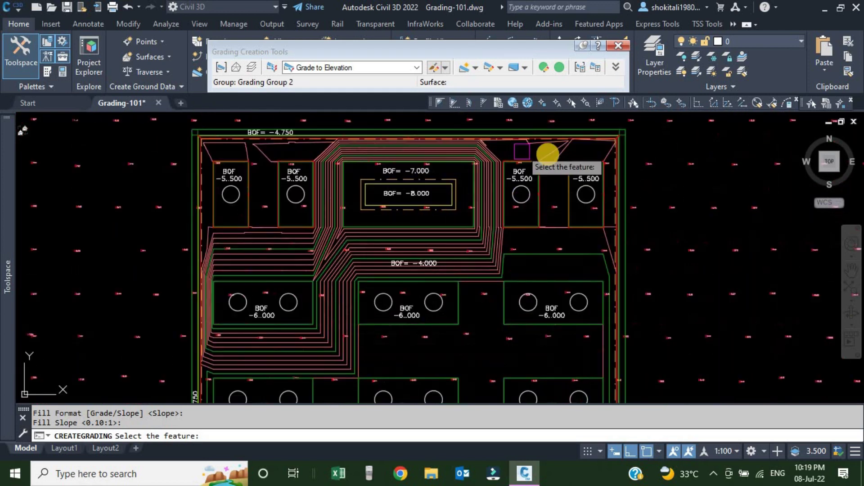
scroll(559, 198, down, 4)
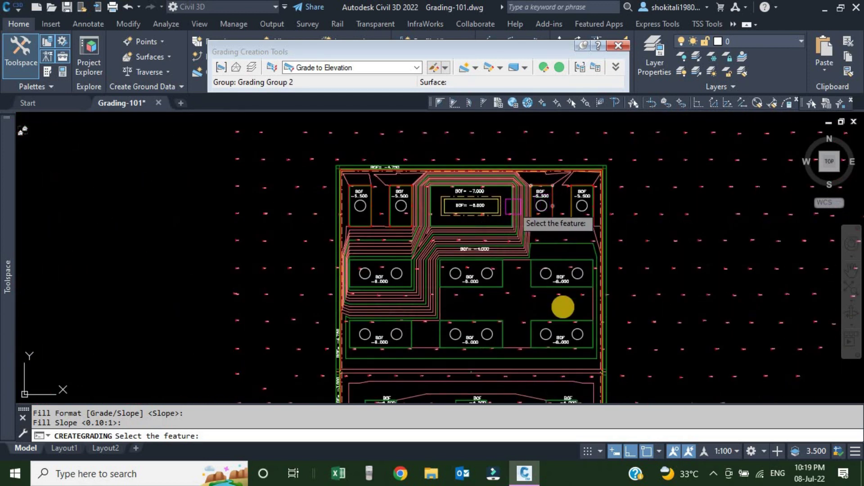
scroll(536, 288, up, 5)
click(527, 266)
click(536, 299)
key(Return)
key(Return)
key(Return)
key(Return)
key(Return)
key(Return)
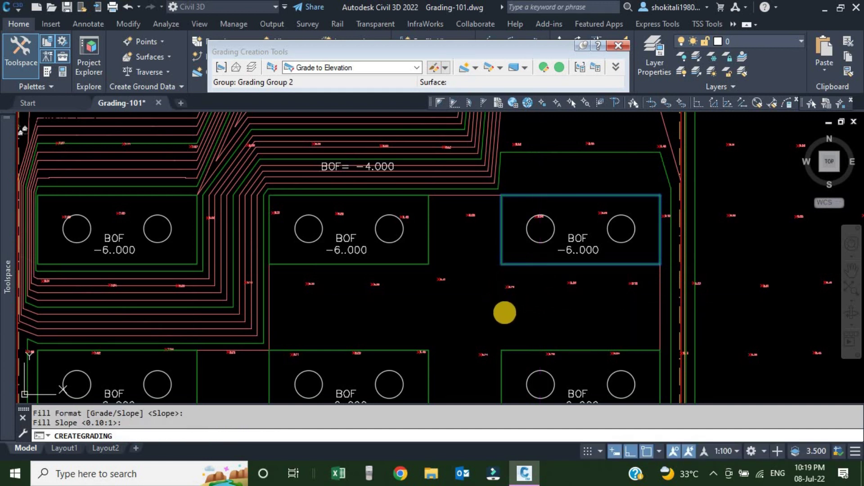
Step: Grade the southeastern -6.000 footing outward, entire length, to elevation -4.000 with 0.10:1 cut and fill slopes
click(517, 335)
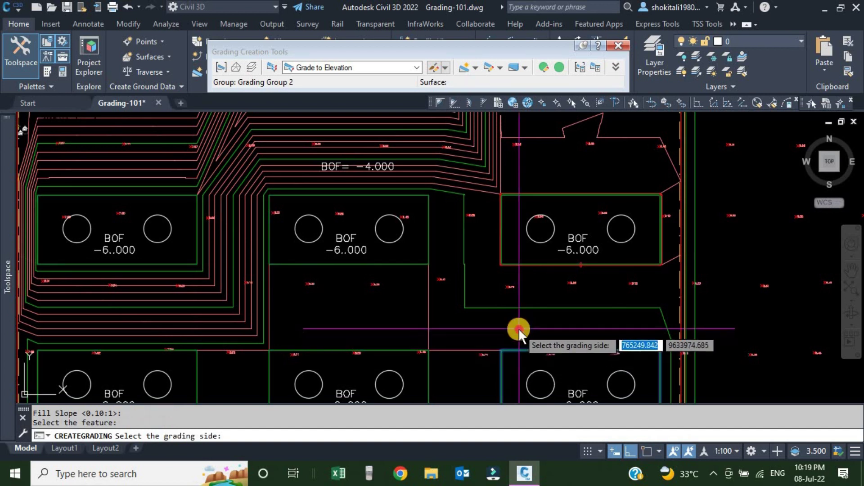
click(519, 331)
key(Return)
key(Return)
key(Return)
key(Return)
key(Return)
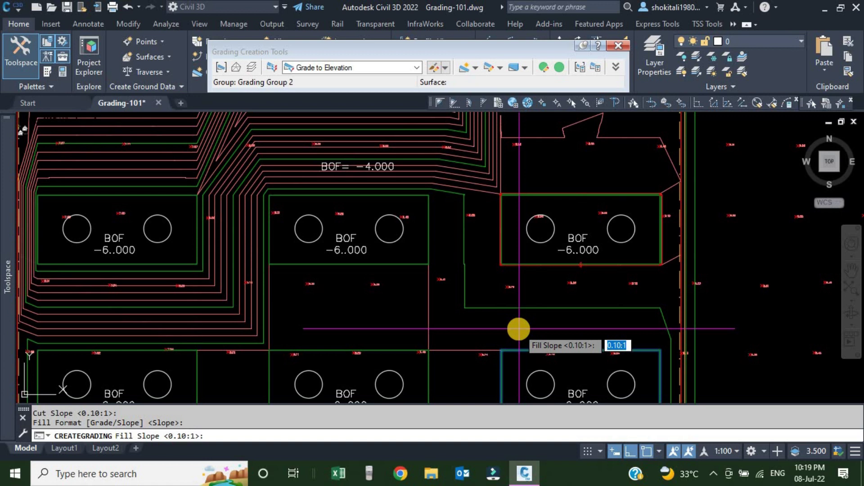
key(Return)
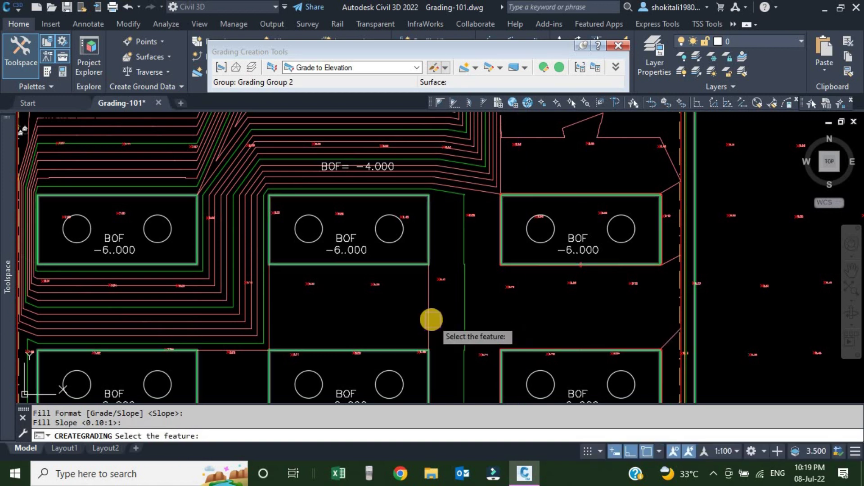
Step: Grade the middle -6.000 footing of the northern row outward along its entire length to elevation -4.000 with 0.10:1 slopes
middle_drag(317, 267, 418, 257)
click(417, 257)
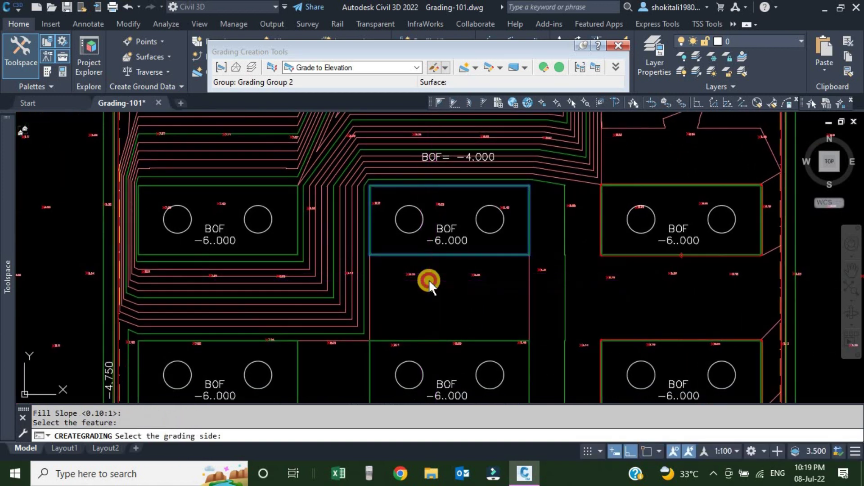
click(429, 280)
key(Return)
key(Return)
key(Return)
key(Return)
key(Return)
key(Return)
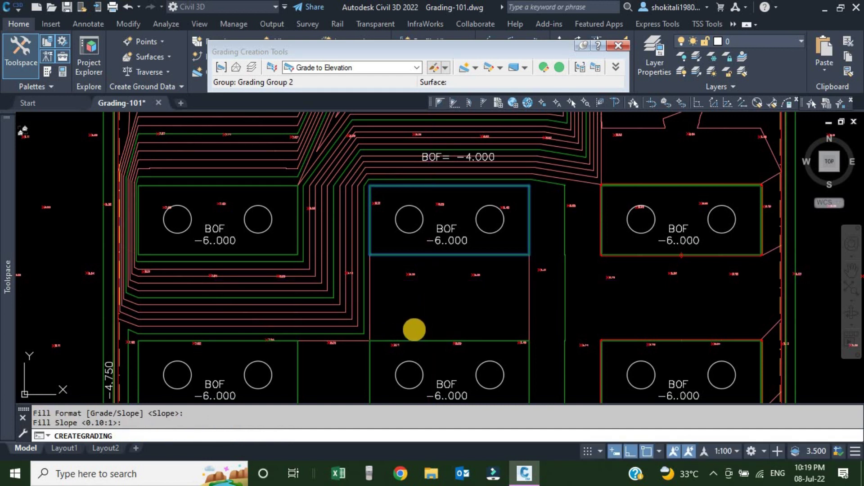
Step: Grade the middle -6.000 footing of the southern row outward along its entire length to elevation -4.000 with 0.10:1 slopes
scroll(386, 195, down, 5)
scroll(311, 182, up, 5)
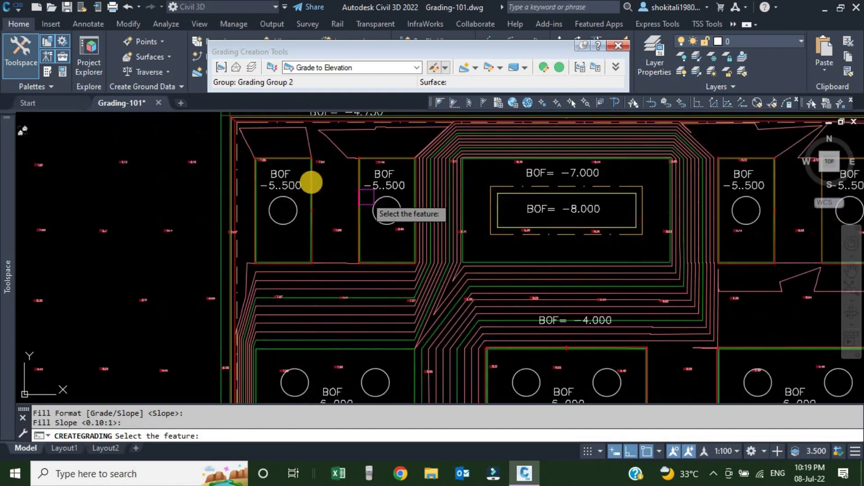
scroll(440, 325, down, 5)
scroll(376, 299, up, 5)
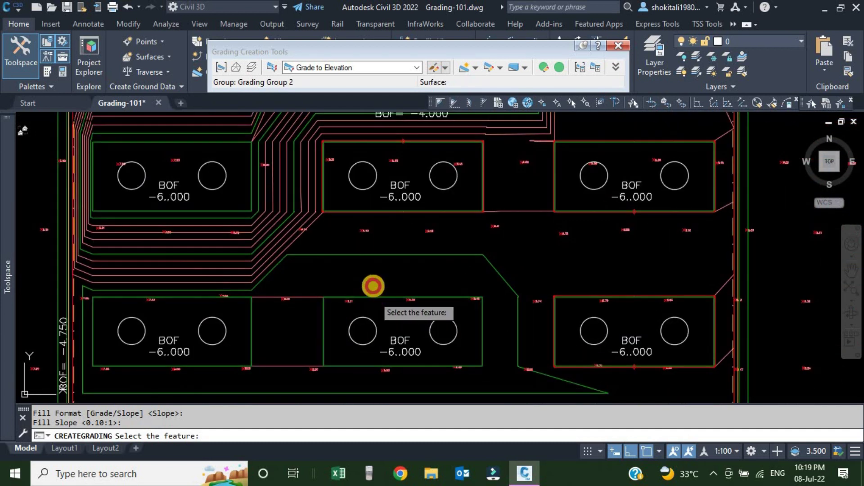
click(373, 286)
click(374, 274)
key(Return)
key(Return)
key(Return)
key(Return)
key(Return)
key(Return)
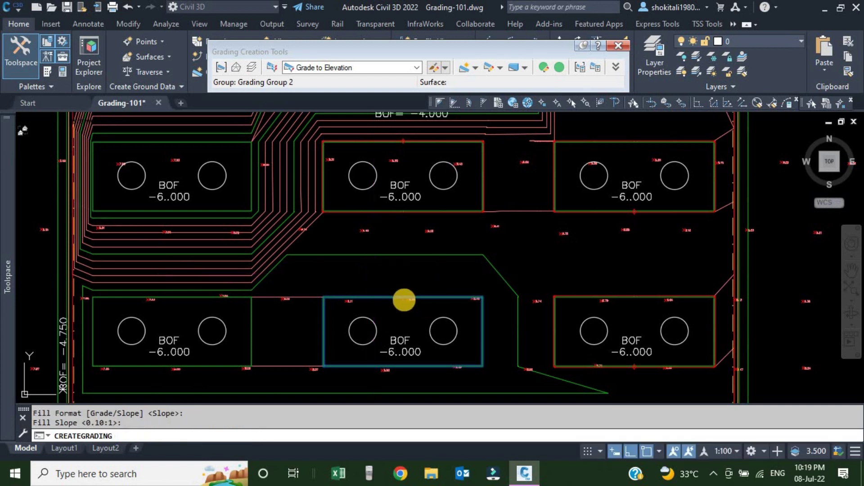
Step: Grade the southwestern -6.000 footing outward along its entire length to elevation -4.000 with 0.10:1 cut and fill slopes
middle_drag(270, 235, 421, 252)
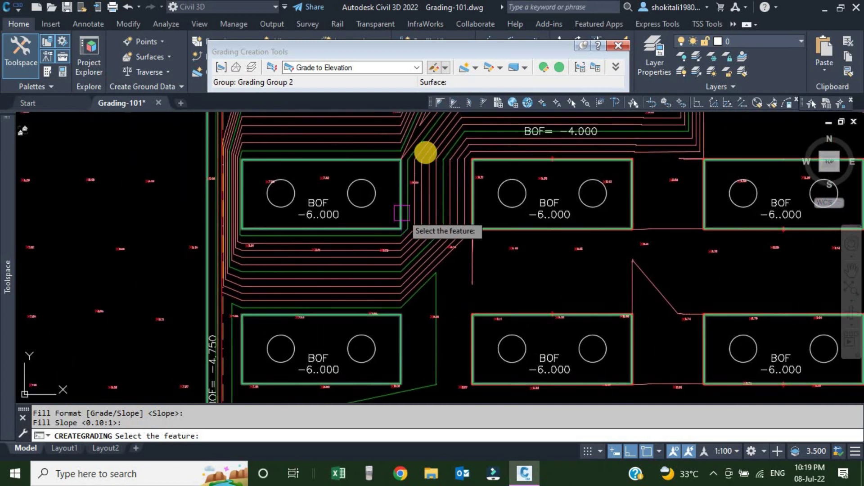
scroll(397, 325, up, 3)
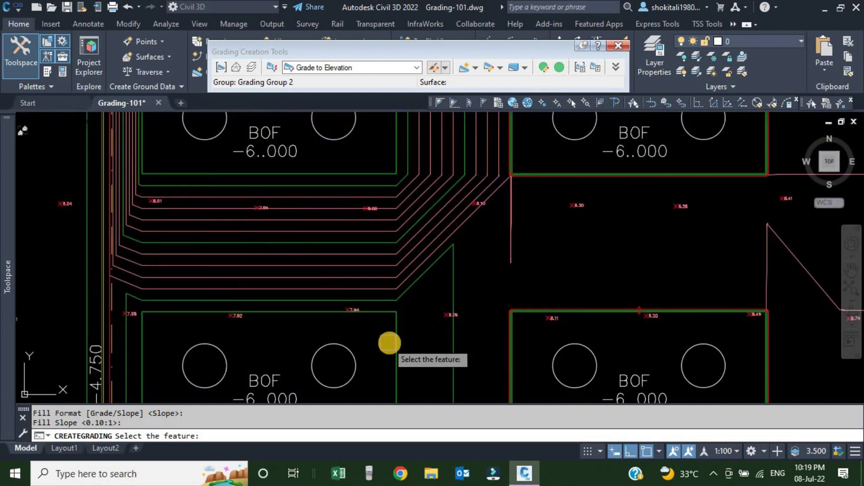
click(395, 344)
click(429, 343)
key(Return)
key(Return)
key(Return)
key(Return)
key(Return)
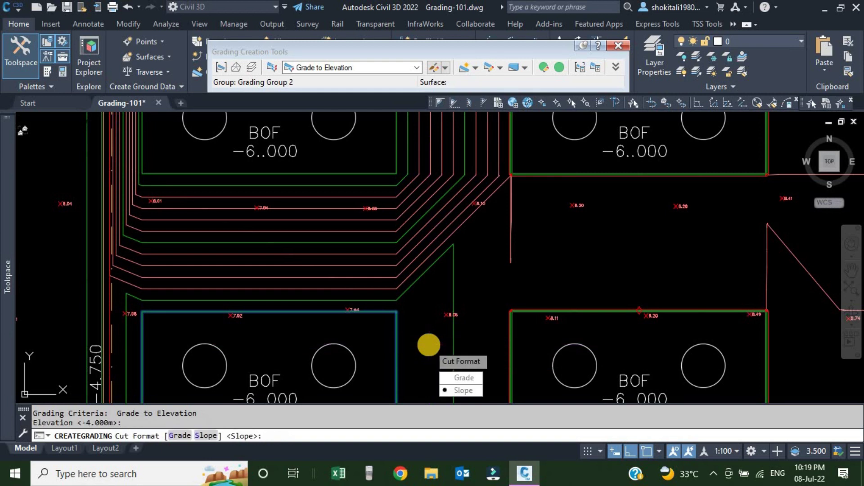
key(Return)
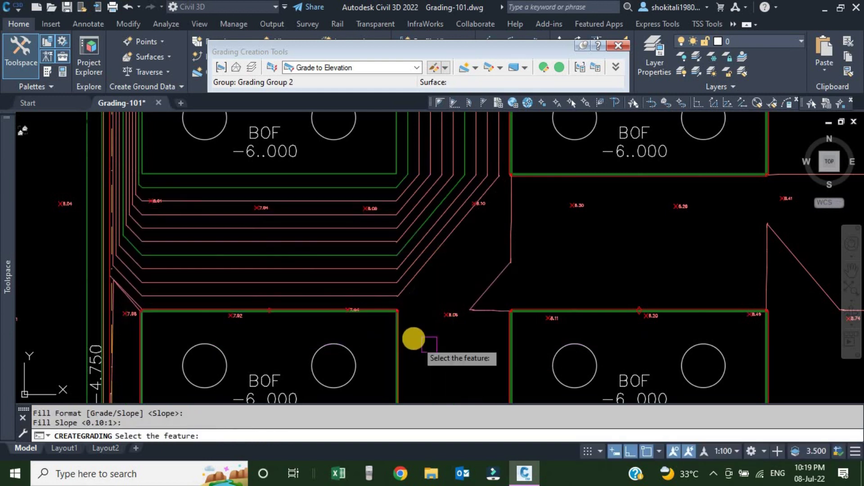
Step: Grade the northwestern -6.000 footing outward along its entire length to elevation -4.000 with 0.10:1 cut and fill slopes
scroll(415, 264, down, 4)
scroll(414, 263, up, 6)
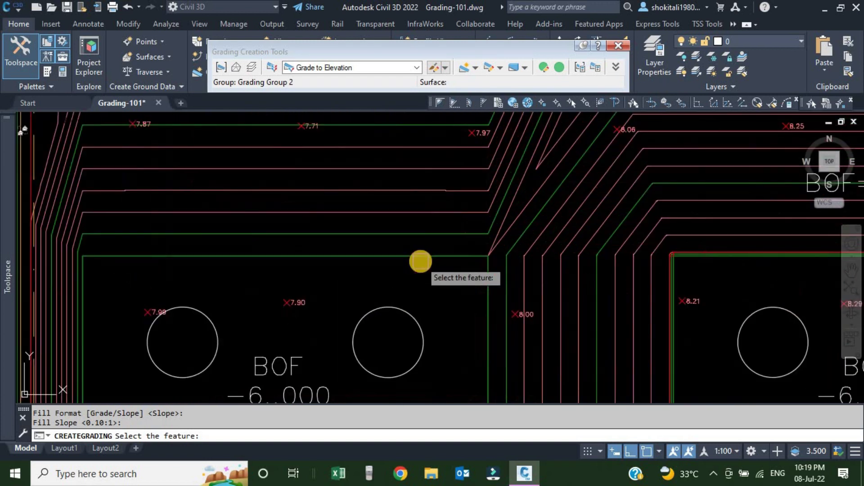
click(422, 255)
click(425, 249)
key(Return)
key(Return)
key(Return)
key(Return)
key(Return)
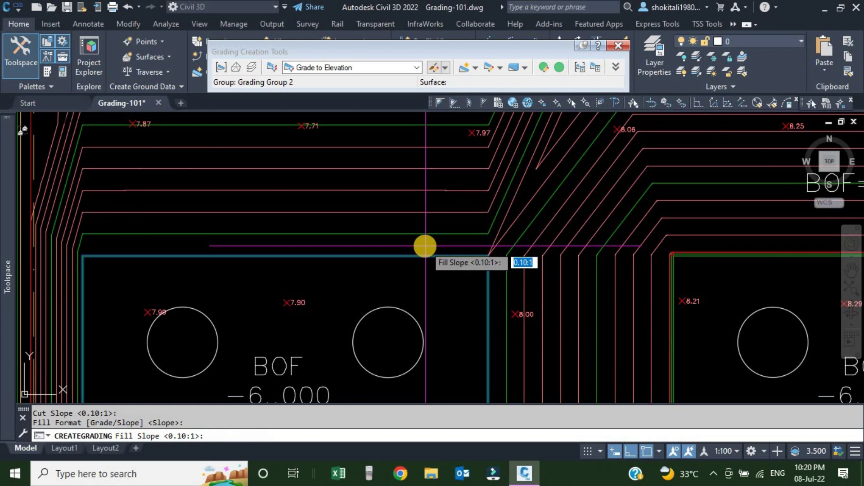
key(Return)
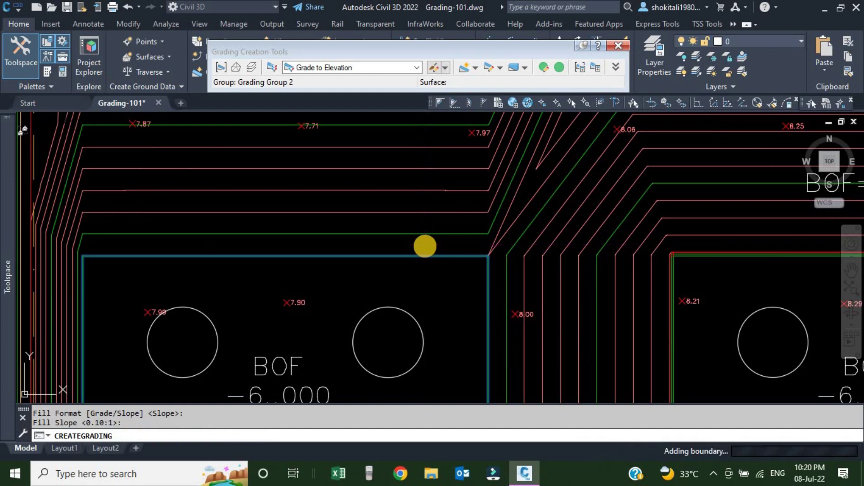
scroll(424, 243, down, 5)
scroll(432, 190, up, 6)
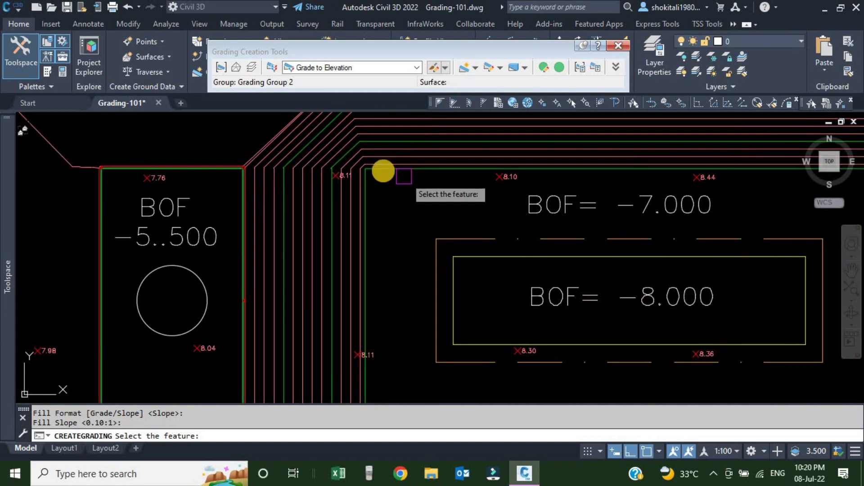
scroll(381, 168, up, 4)
scroll(420, 187, down, 3)
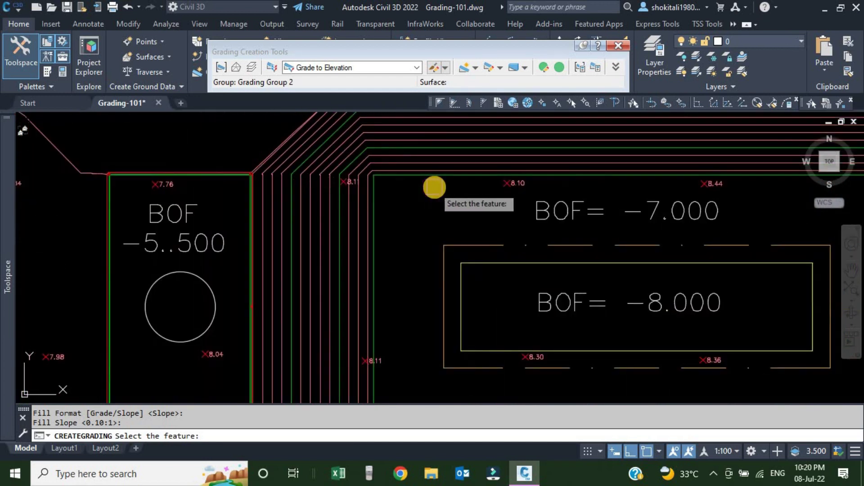
scroll(401, 179, up, 4)
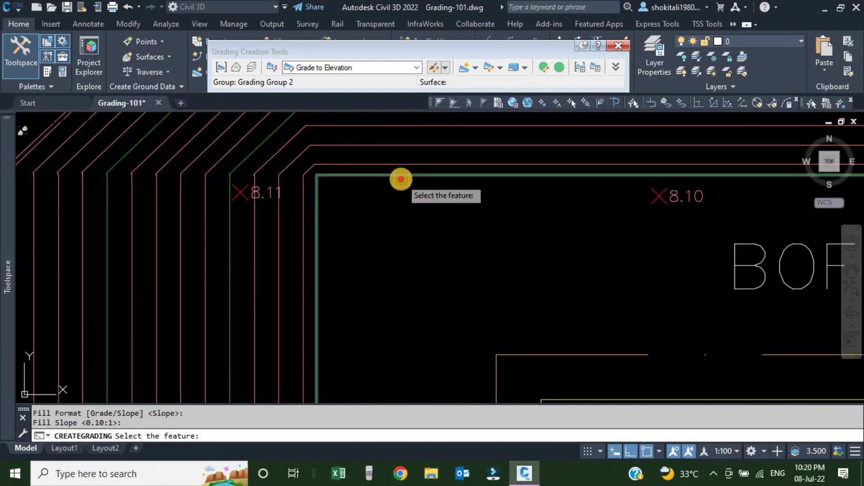
click(401, 179)
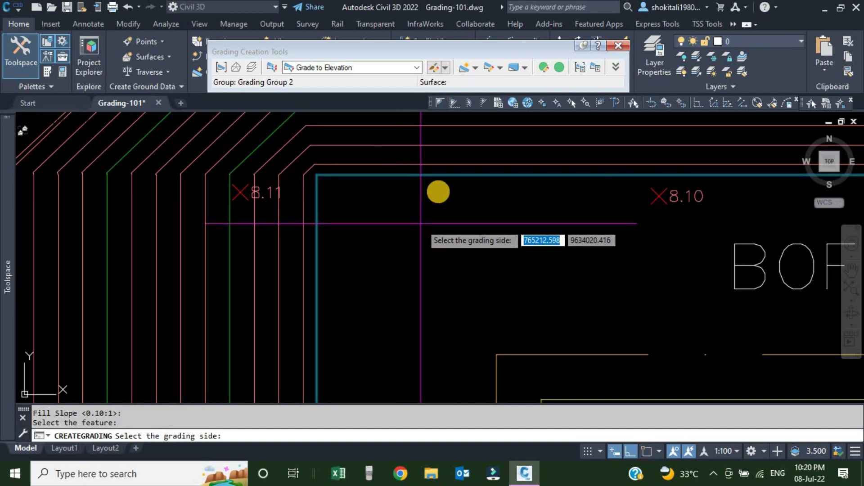
click(440, 187)
key(Escape)
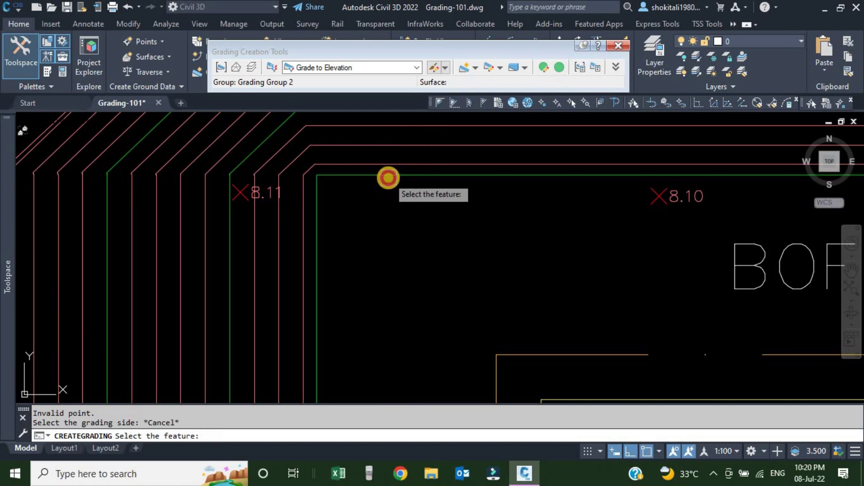
Step: Grade the -7.000 pit outline outward along its entire length to elevation -4.000
click(388, 178)
scroll(359, 222, up, 1)
scroll(371, 227, down, 3)
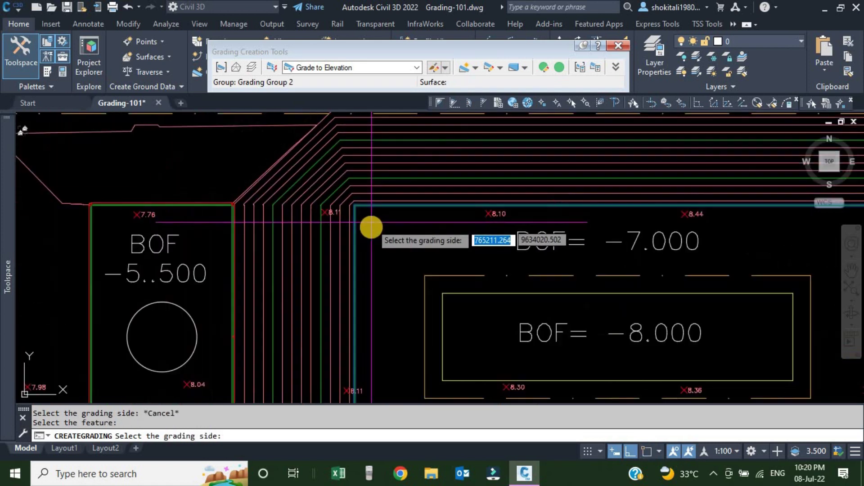
click(255, 156)
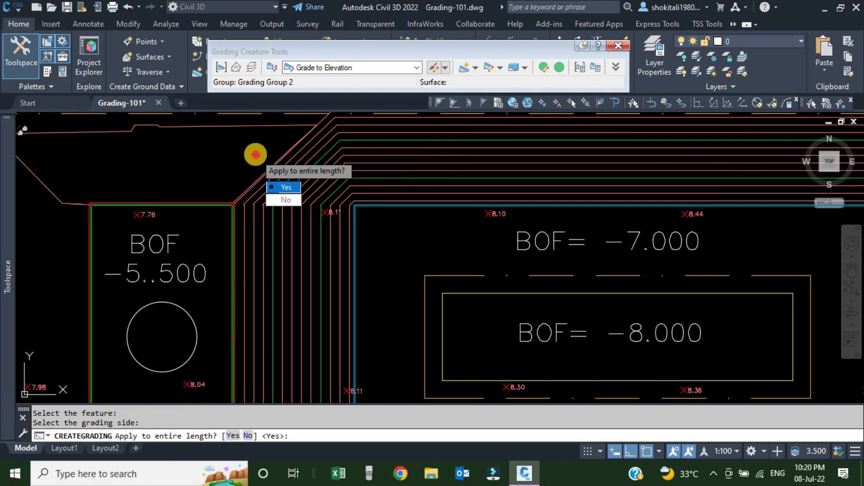
click(283, 186)
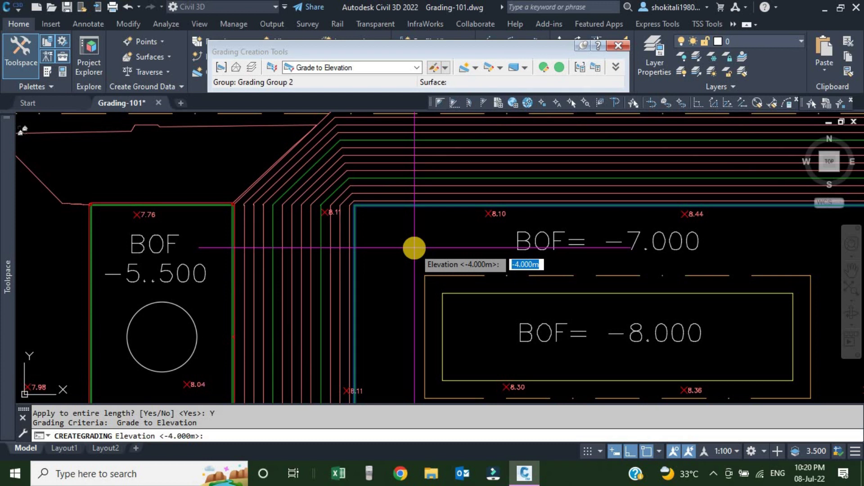
key(Return)
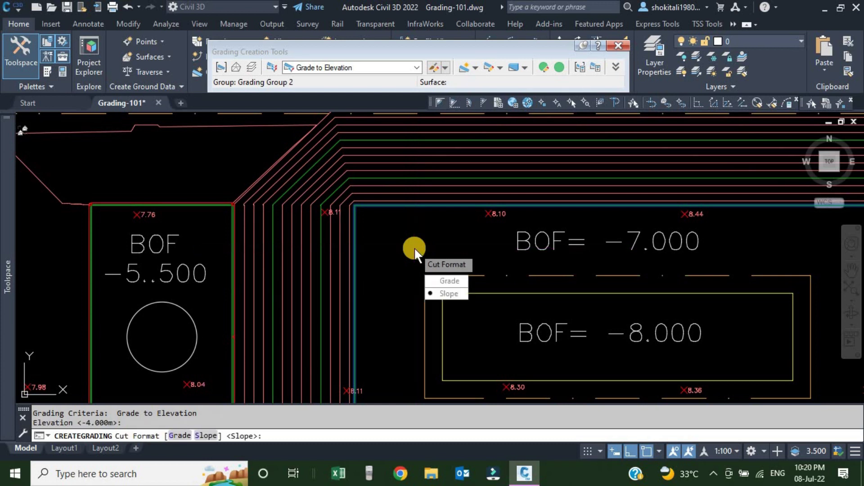
Step: Complete the grading around the BOF -7.000 rectangle with cut and fill slopes of 0.2:1
key(Return)
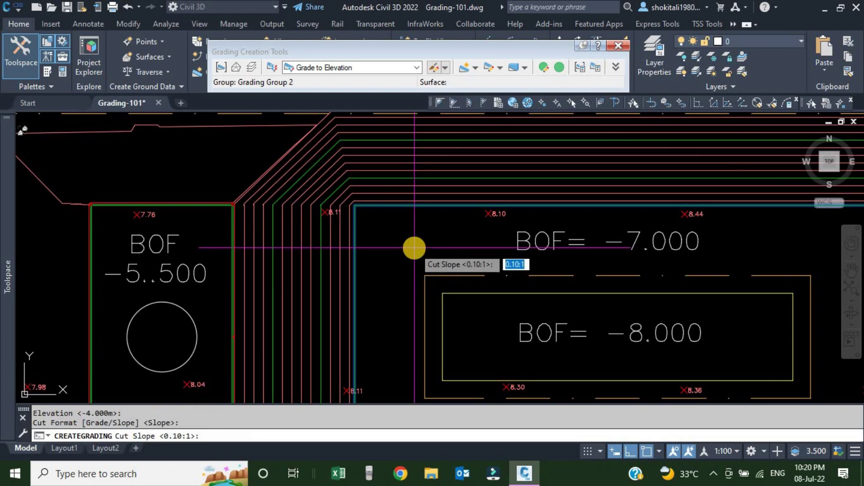
text(.2)
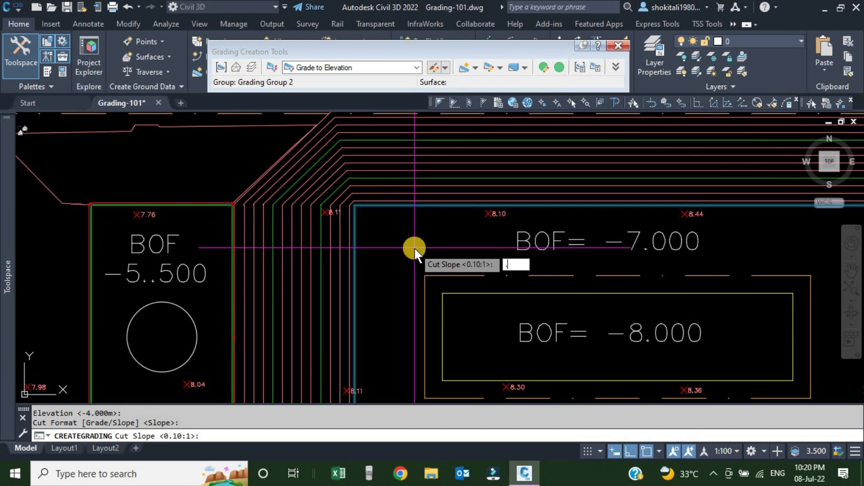
text(2)
key(Return)
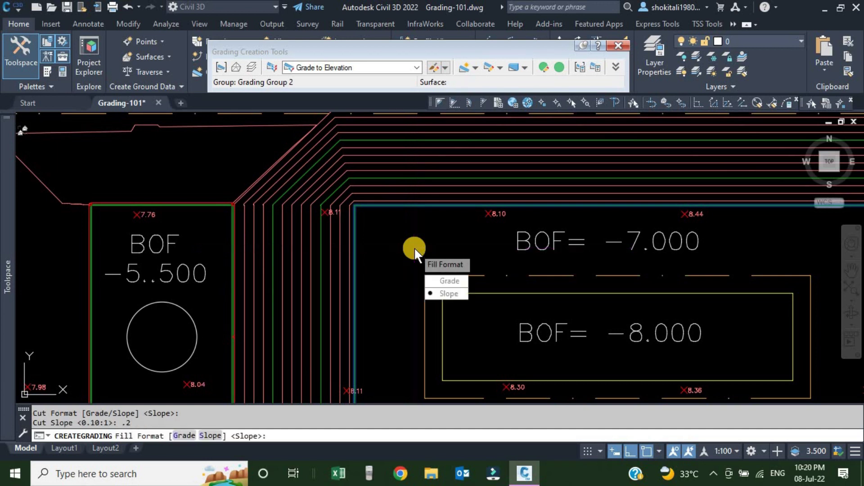
key(Return)
text(.2)
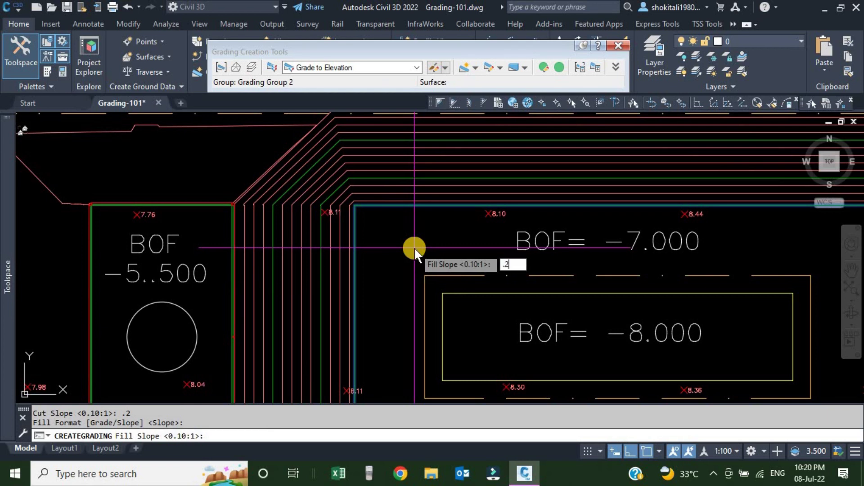
key(Return)
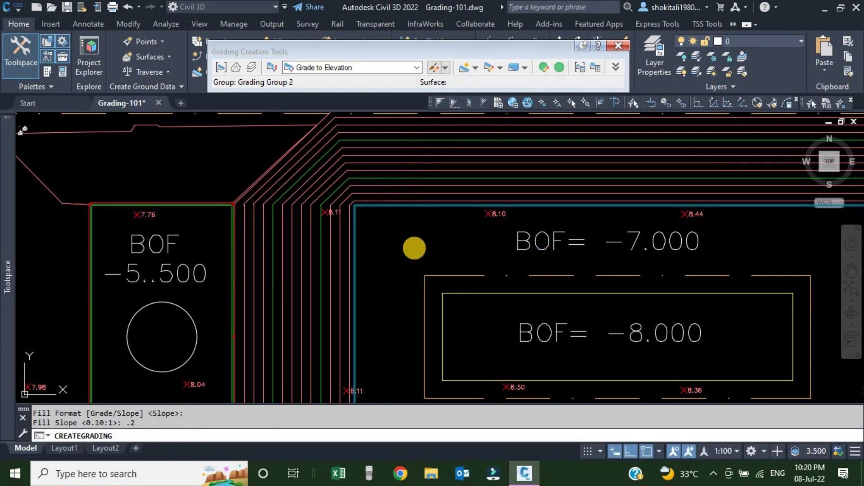
scroll(414, 248, down, 4)
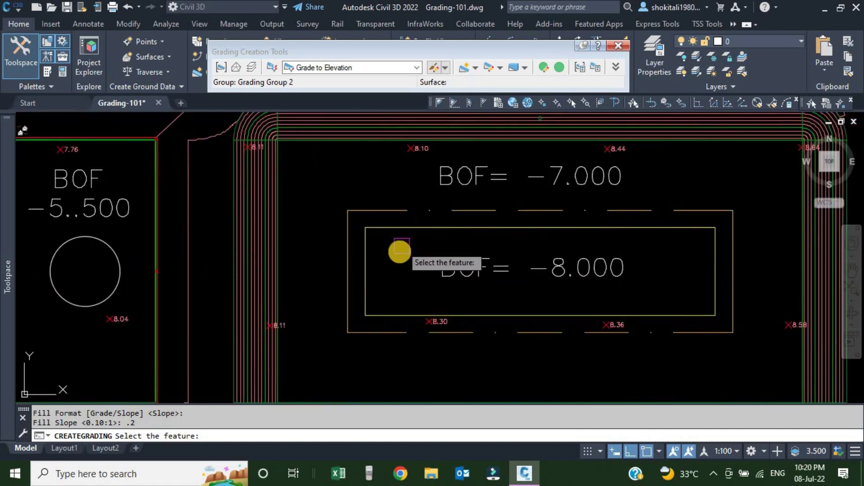
scroll(398, 250, down, 1)
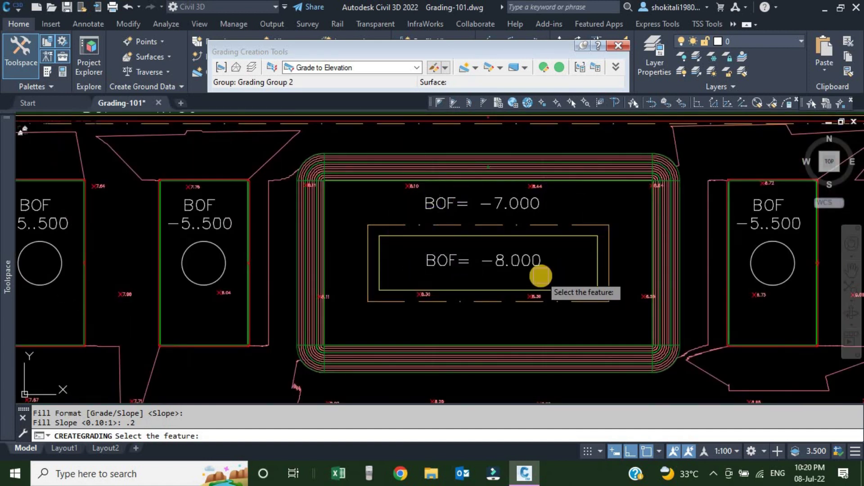
Step: Create a Grade to Distance grading on the inner side of the BOF -7.000 rectangle, applied to its entire length
click(372, 65)
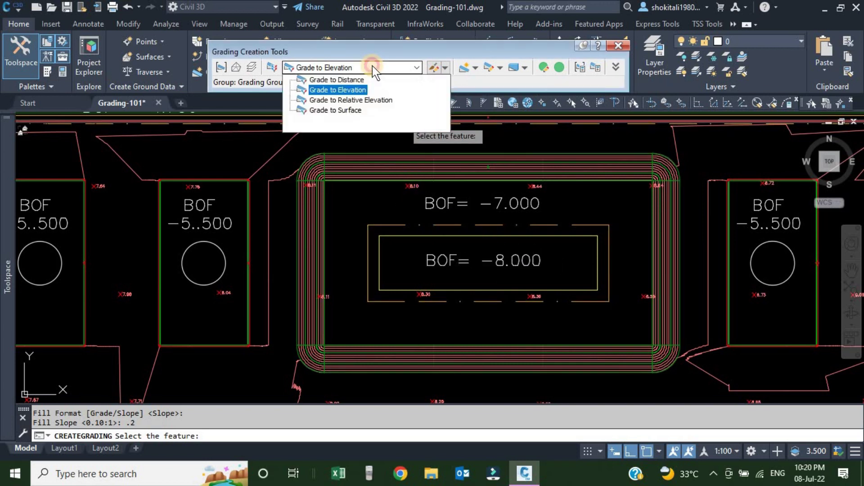
click(332, 83)
scroll(374, 177, up, 5)
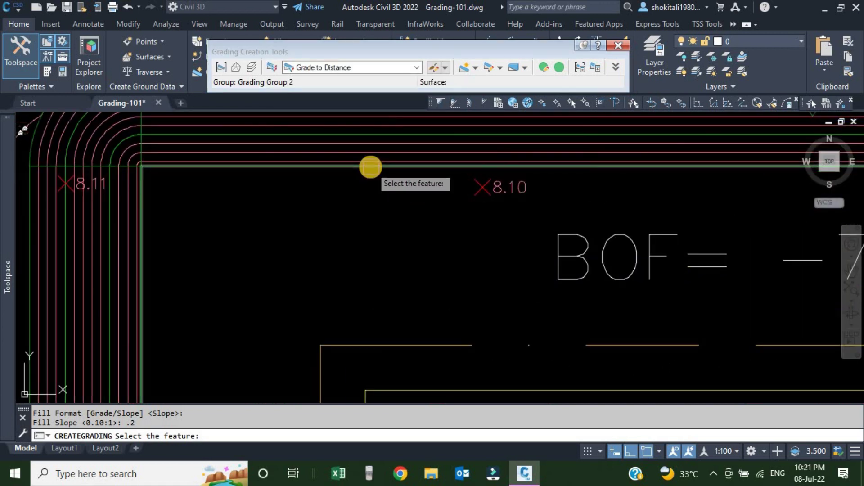
click(371, 167)
scroll(374, 203, down, 5)
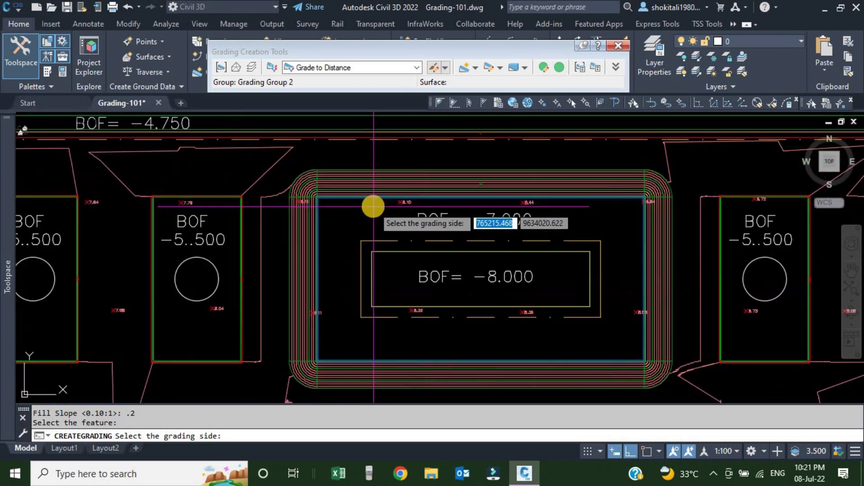
scroll(363, 219, up, 2)
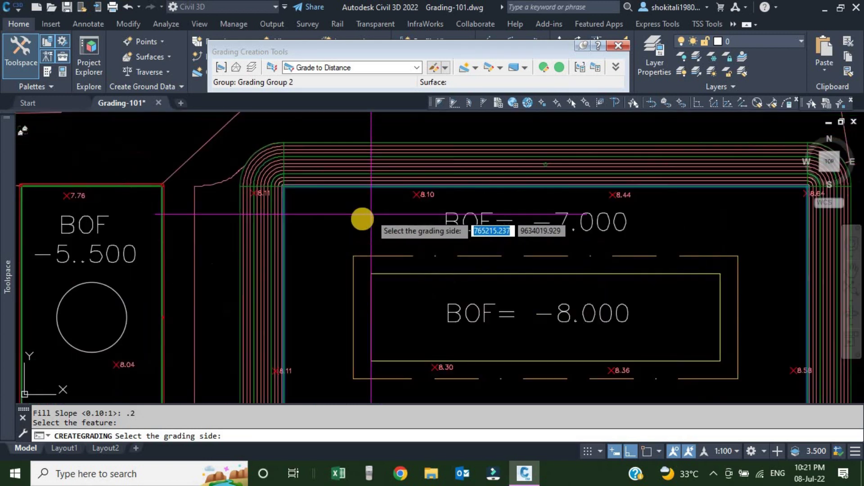
scroll(362, 219, up, 2)
click(358, 240)
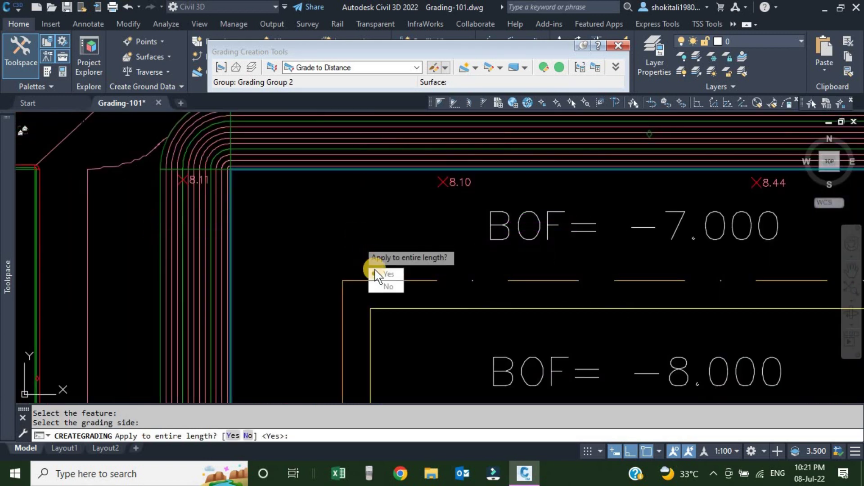
click(379, 274)
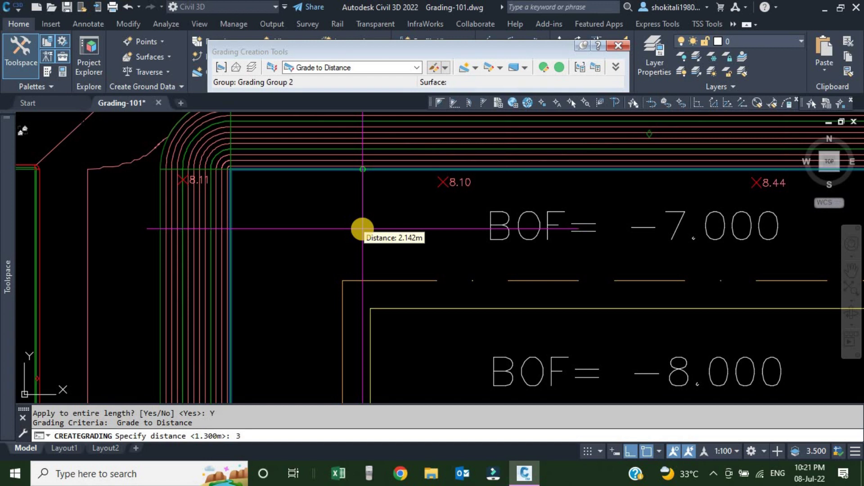
Step: Set the inward grading's distance to 3 m, using the Grade format at 0.00%
key(Return)
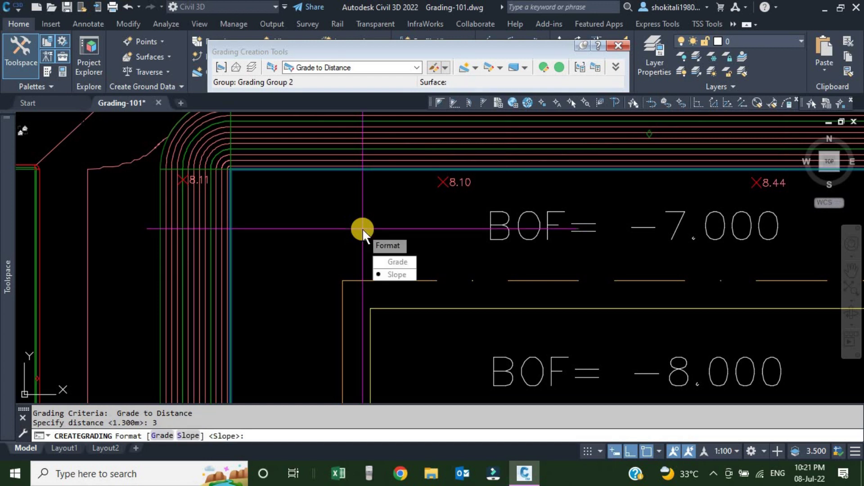
key(Down)
key(Return)
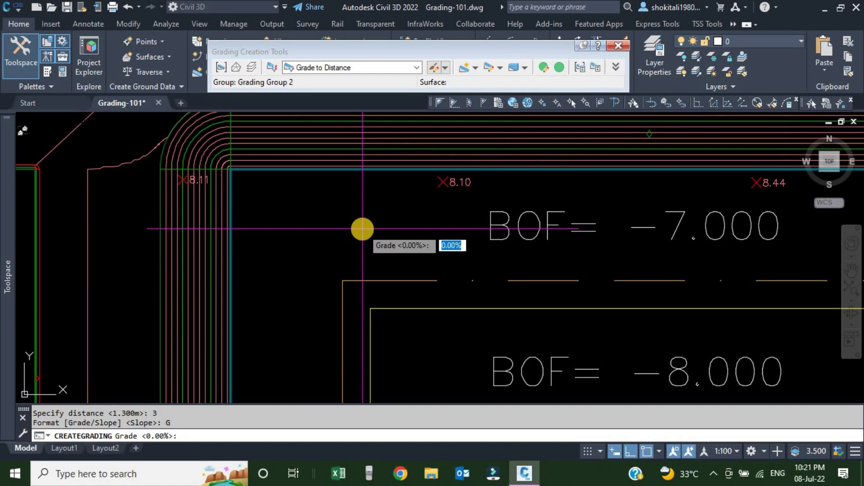
key(Return)
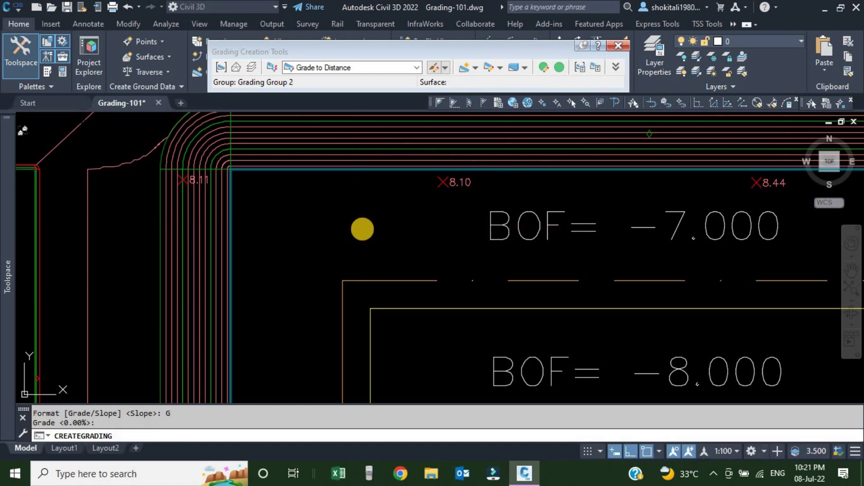
scroll(382, 228, down, 4)
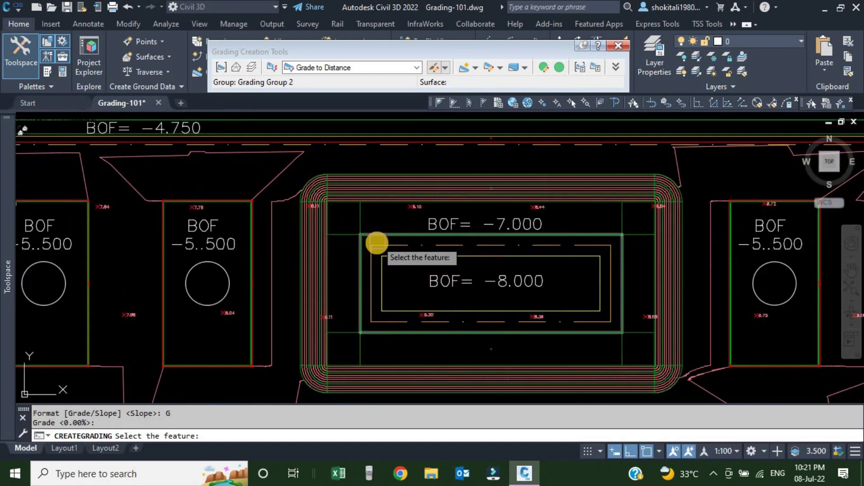
Step: Create a Grade to Elevation grading inward from the inner edge of the flat BOF -7.000 strip, applied to its entire length
scroll(619, 251, up, 2)
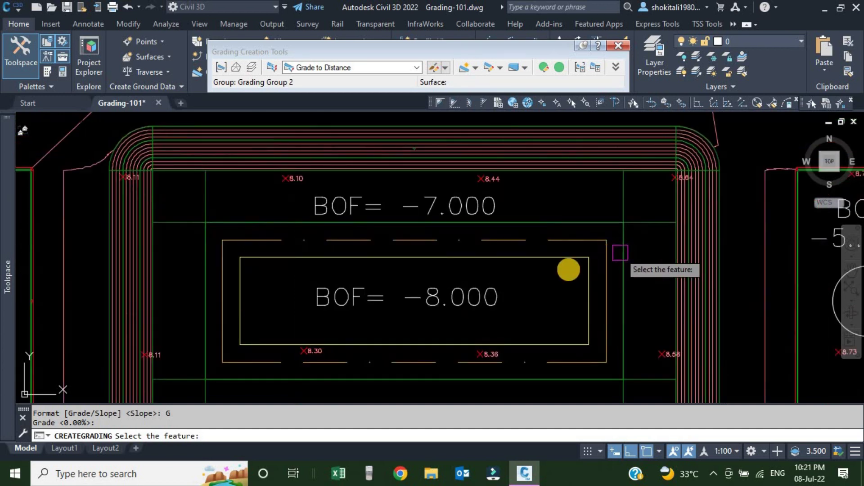
scroll(612, 236, up, 2)
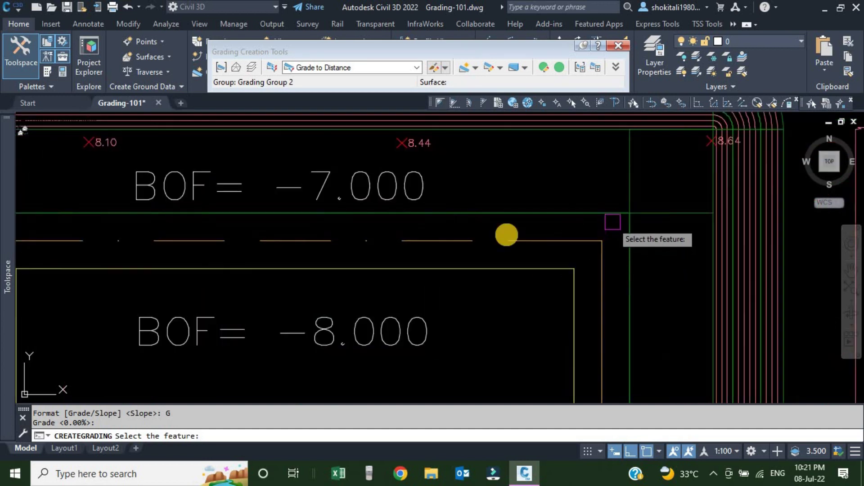
scroll(353, 324, down, 3)
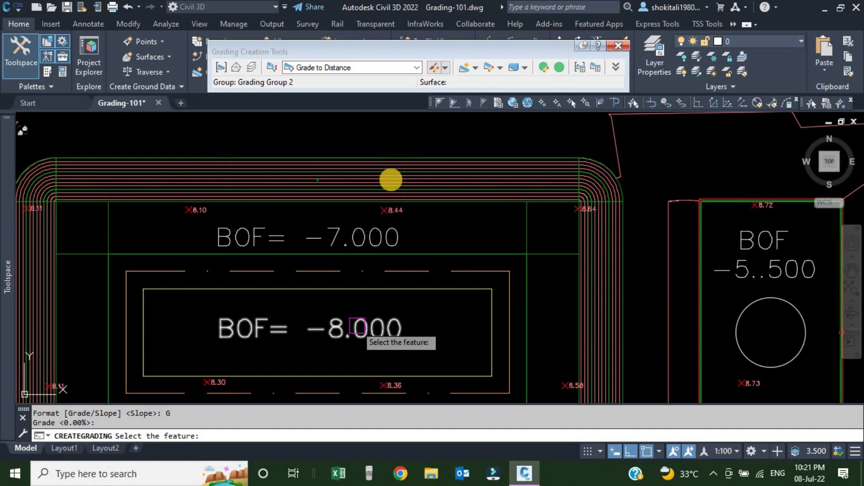
click(388, 70)
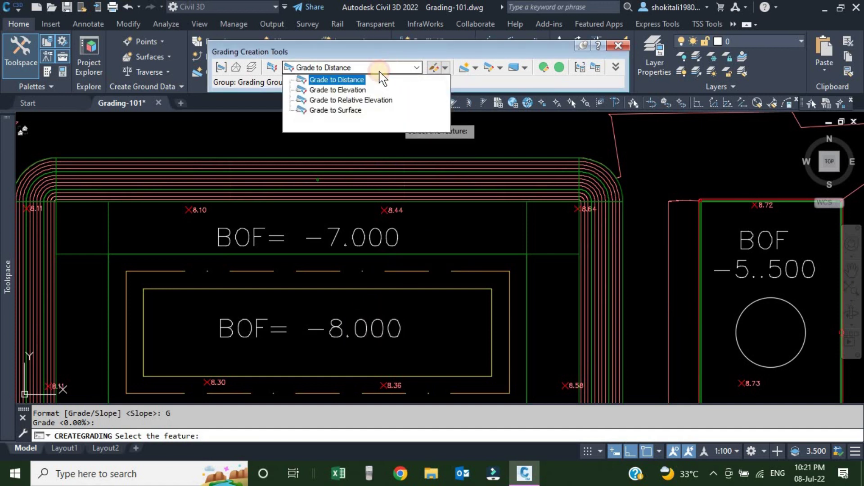
click(339, 90)
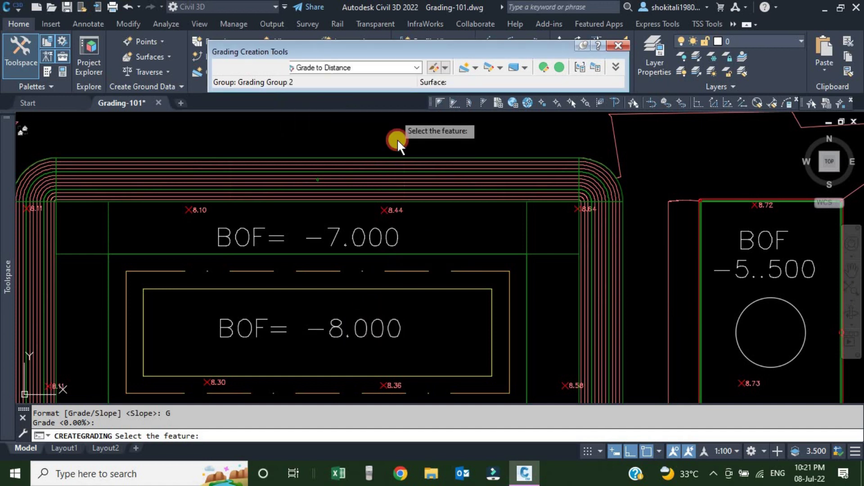
middle_drag(512, 313, 531, 302)
scroll(518, 256, up, 2)
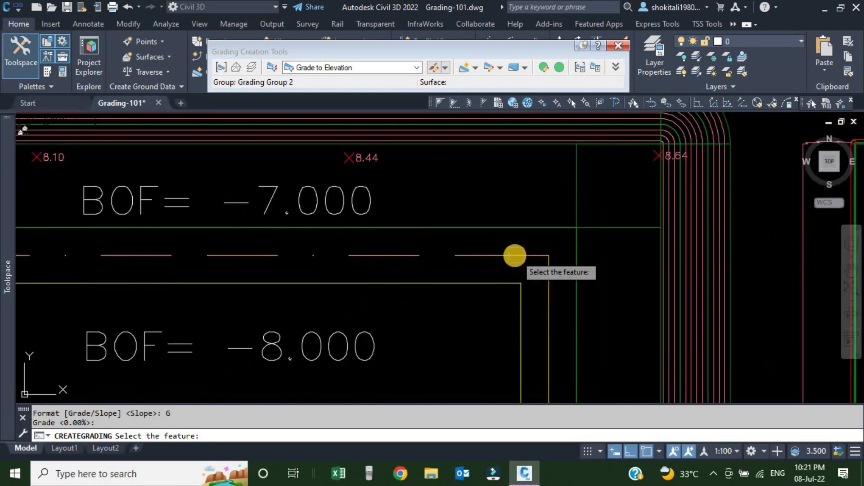
click(501, 231)
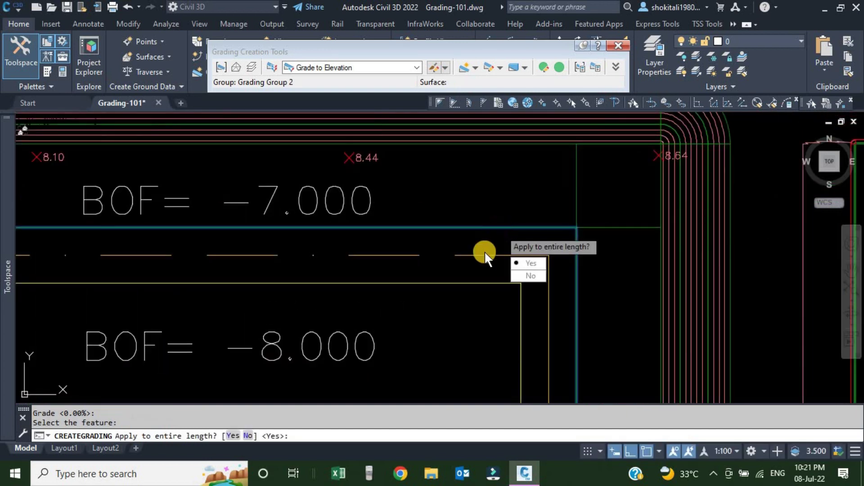
click(536, 262)
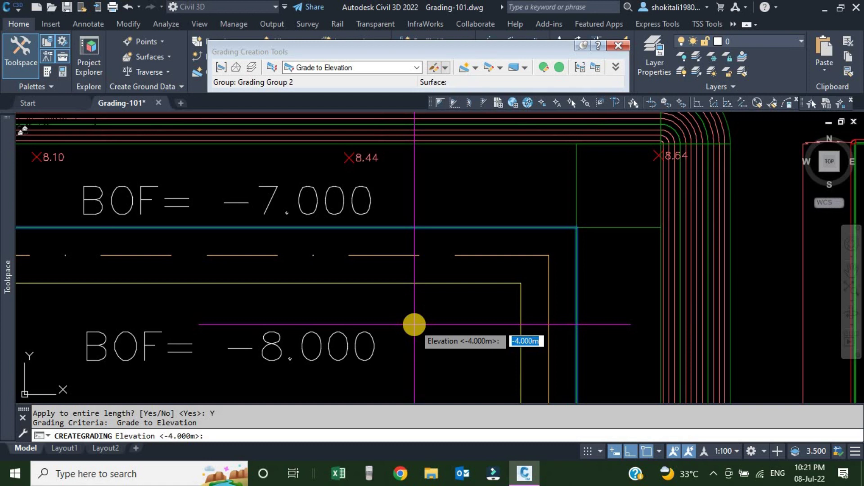
Step: Set the inner grading's target elevation to -8 m with cut and fill slopes of 1:1, and end the grading command
text(-8)
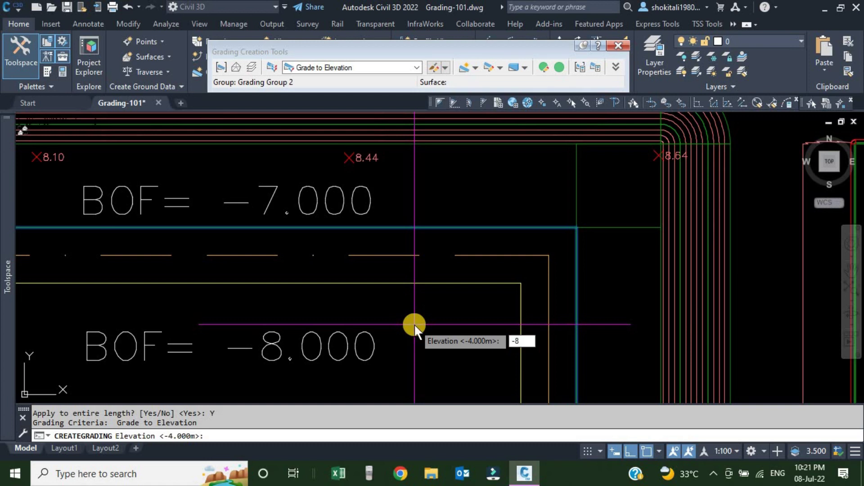
key(Return)
key(Return)
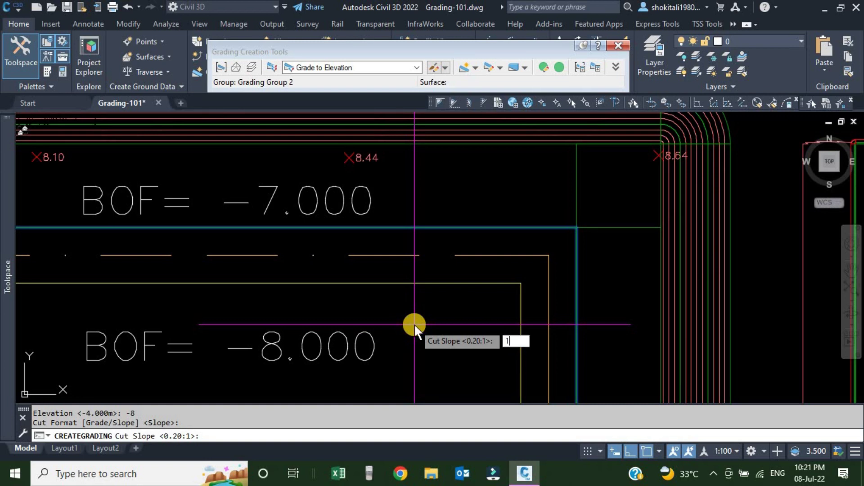
text(1)
key(Return)
key(Return)
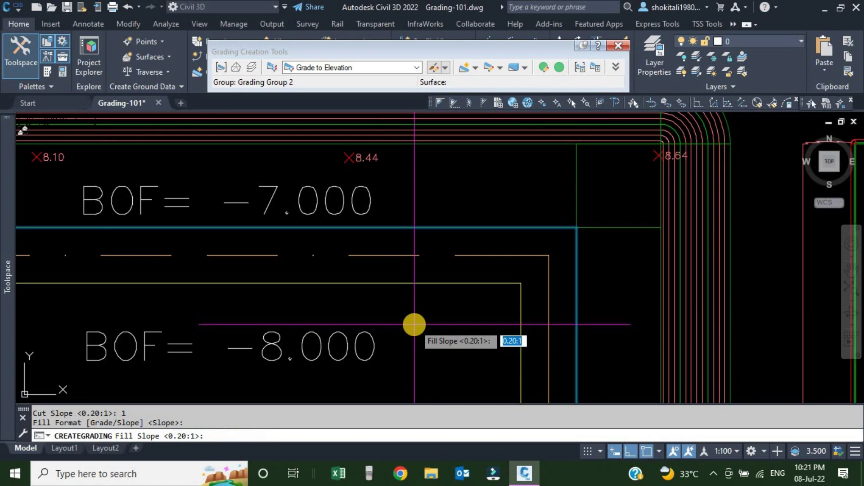
key(Return)
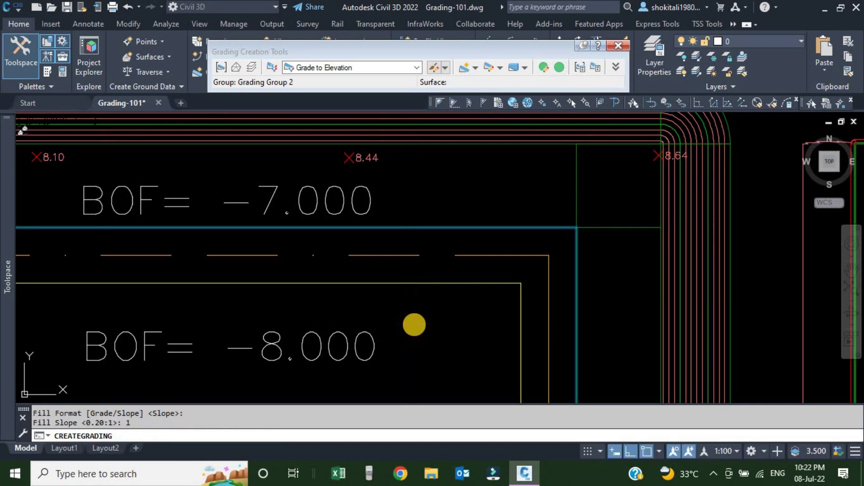
scroll(471, 261, down, 2)
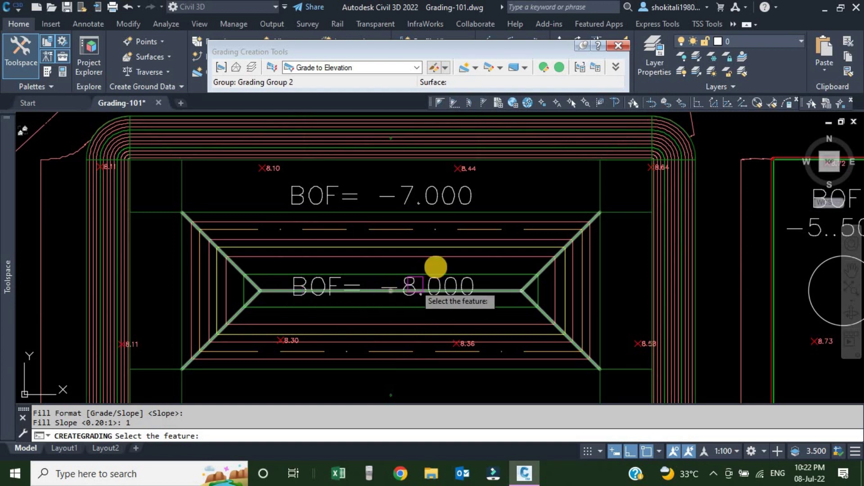
key(Escape)
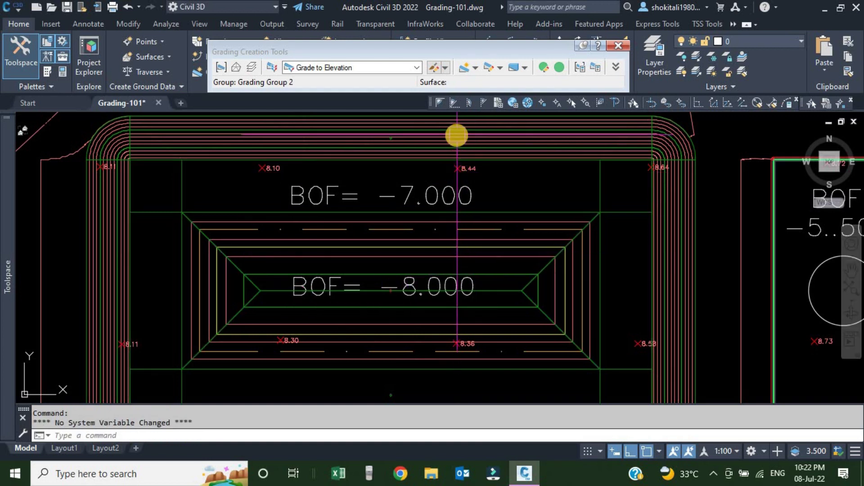
Step: Open the surface containing the pits in the Object Viewer and examine the graded pits in 3D
scroll(457, 134, up, 5)
scroll(445, 150, down, 5)
click(425, 227)
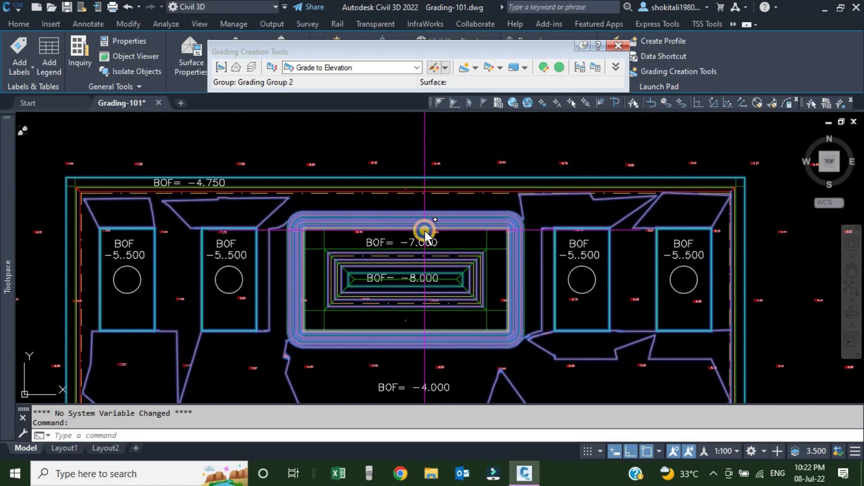
right_click(425, 229)
click(473, 406)
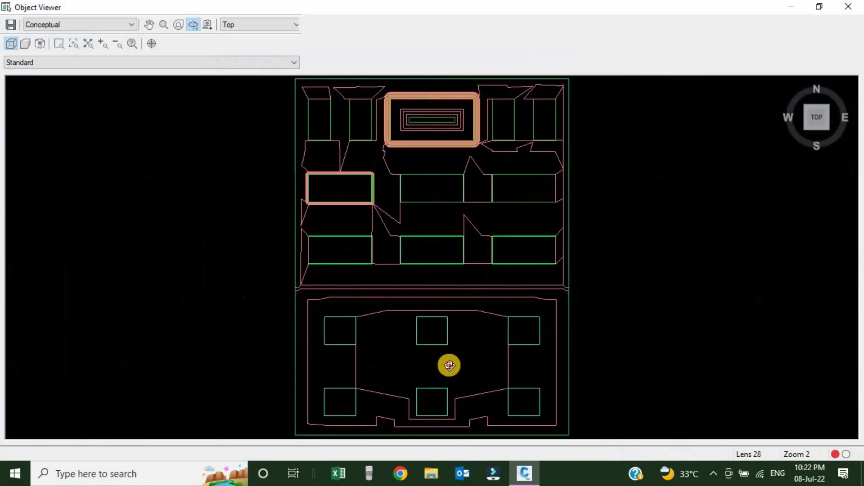
drag(450, 365, 394, 242)
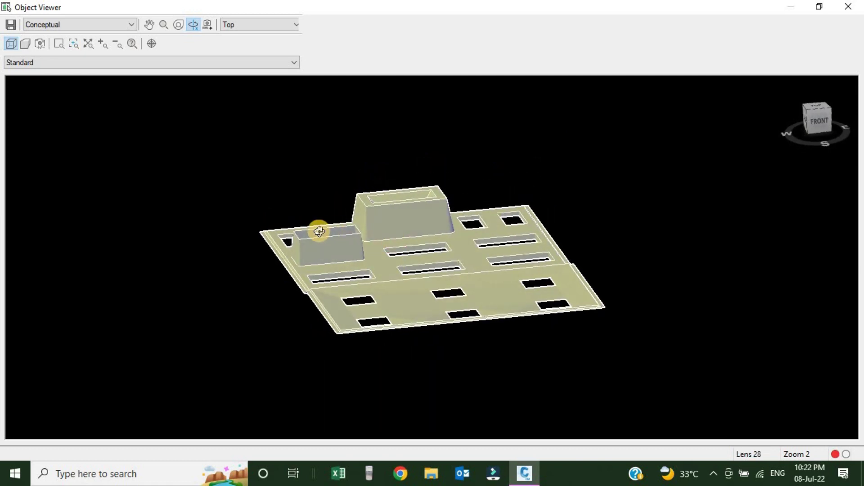
scroll(408, 247, up, 4)
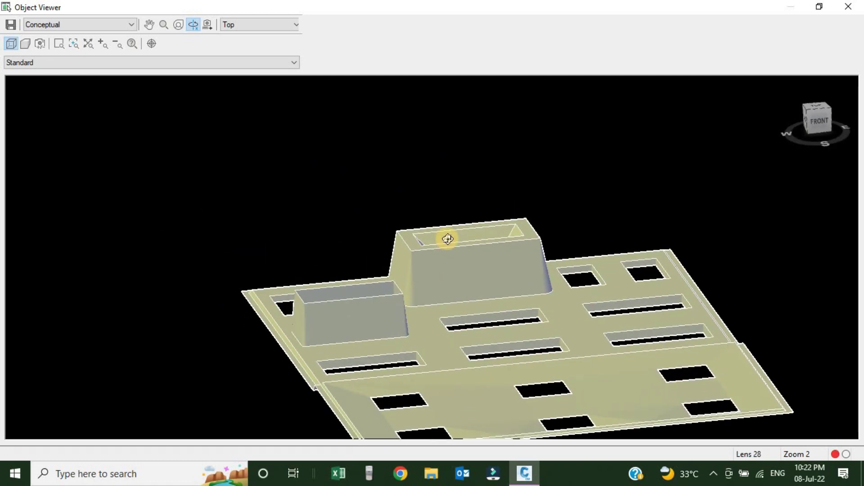
Step: End the 3D review and the grading tools, and open the outer base feature line of the BOF -7.000 pit in the Elevation Editor
key(Escape)
scroll(202, 223, up, 5)
middle_drag(185, 227, 338, 225)
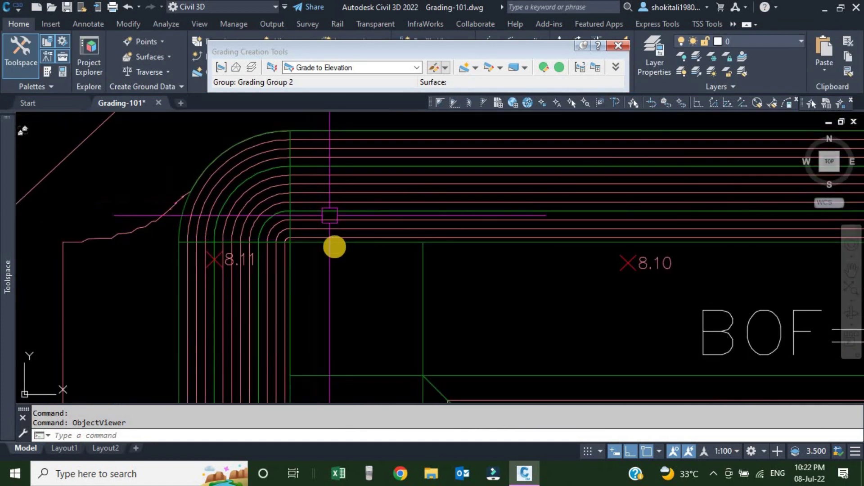
scroll(383, 247, up, 2)
scroll(390, 248, up, 2)
click(386, 230)
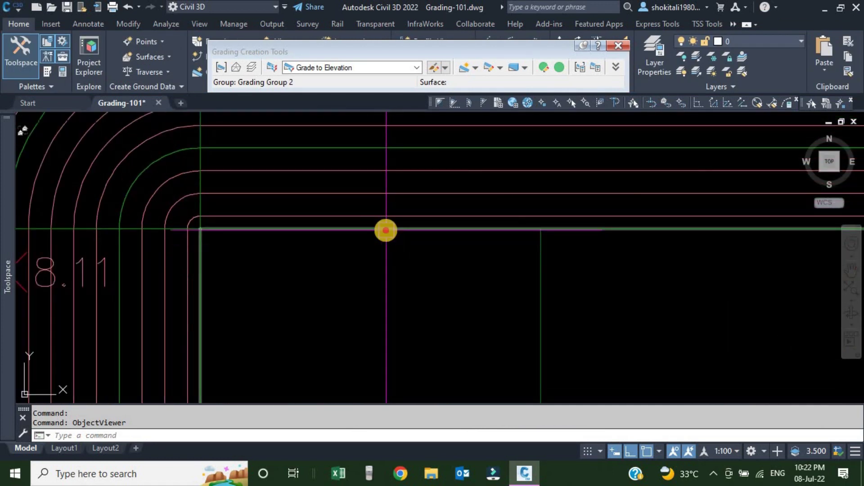
click(618, 45)
click(571, 47)
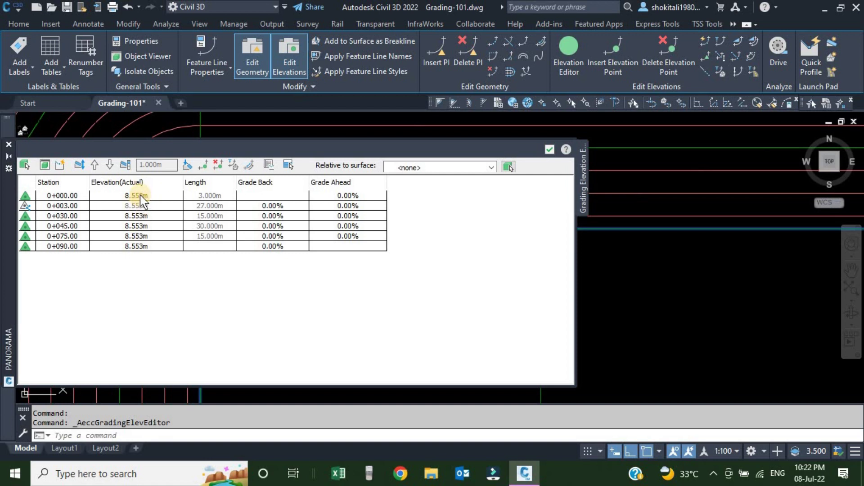
Step: Set the elevation of all points on the BOF -7.000 pit's base feature line to -7 m and close the editor
scroll(646, 243, up, 5)
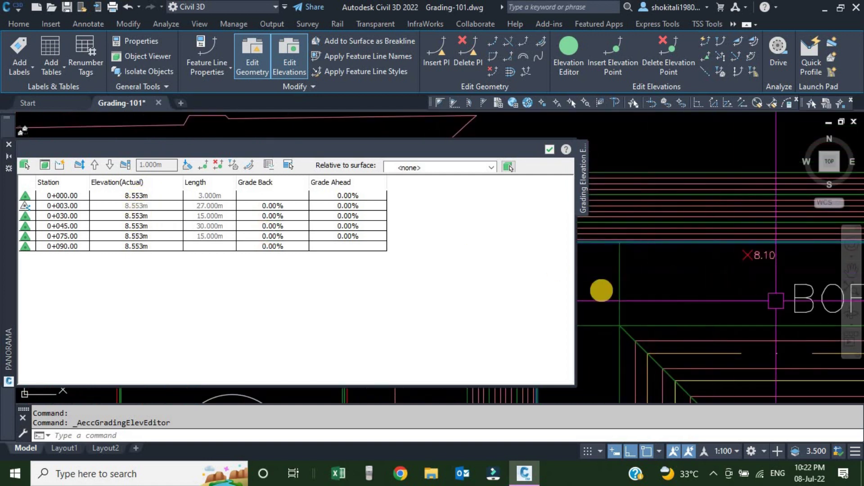
middle_drag(810, 308, 720, 301)
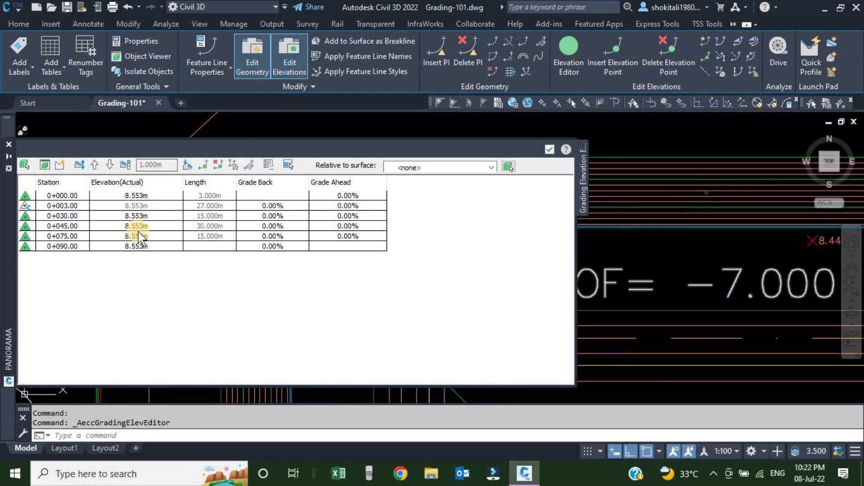
scroll(687, 234, down, 5)
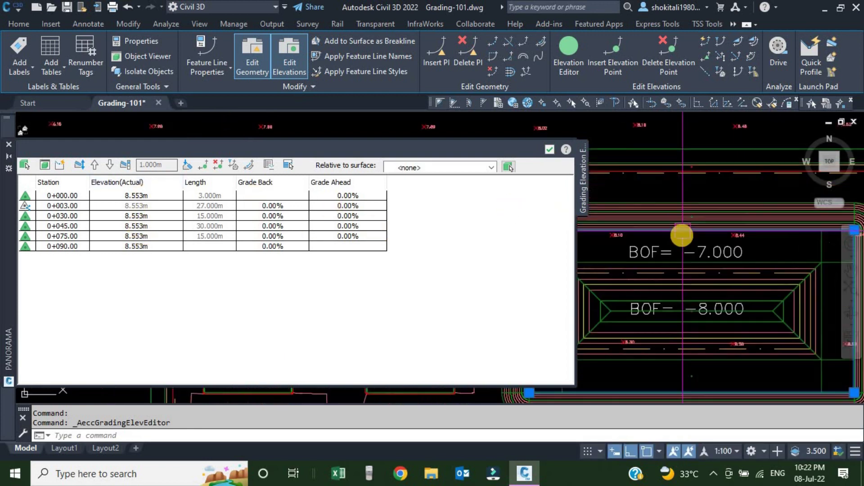
click(738, 224)
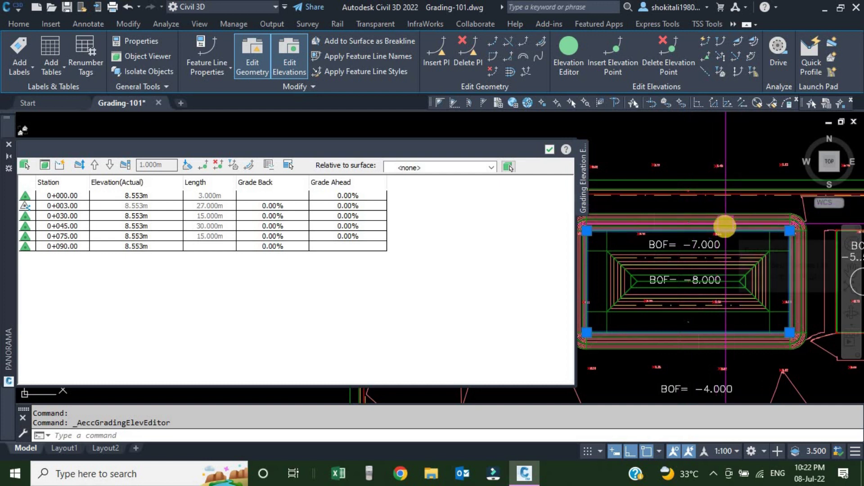
scroll(665, 233, up, 3)
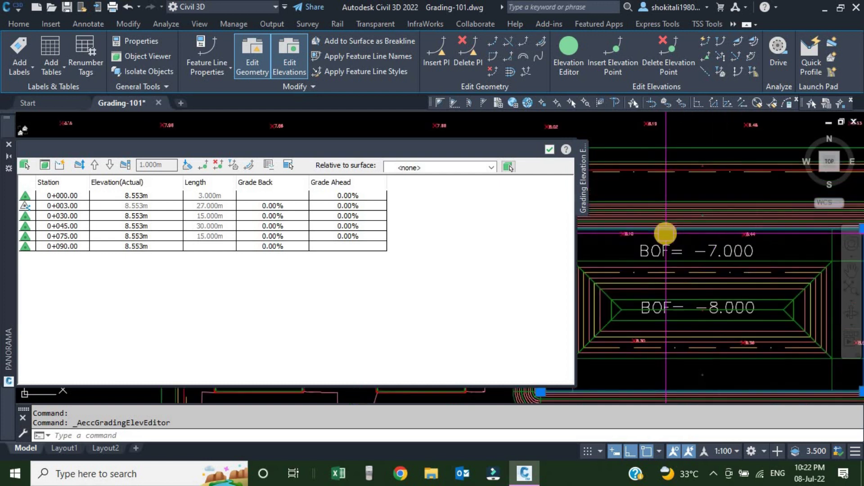
click(155, 197)
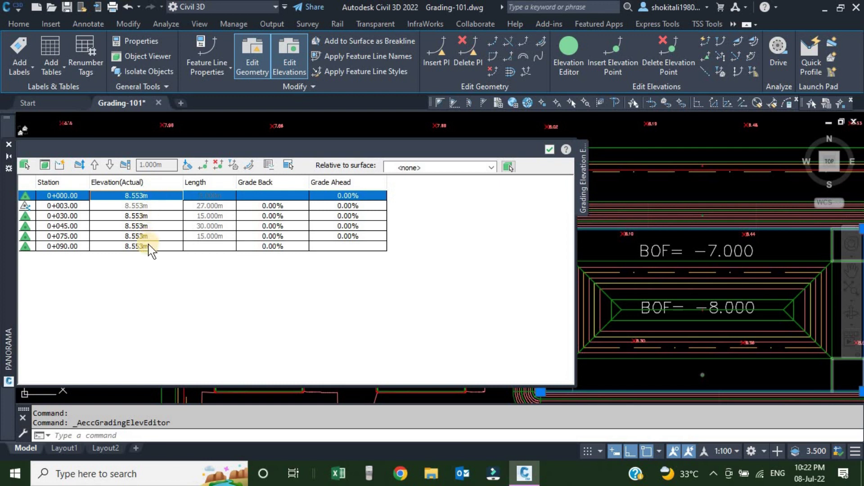
shift+click(156, 247)
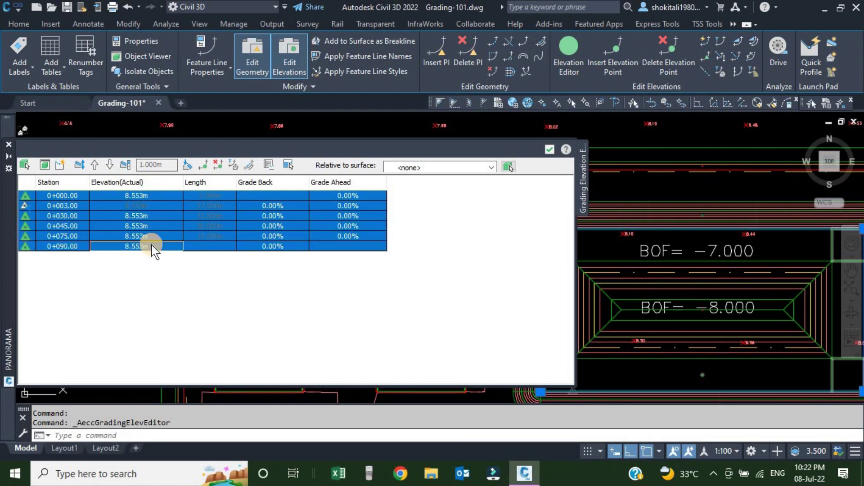
click(153, 195)
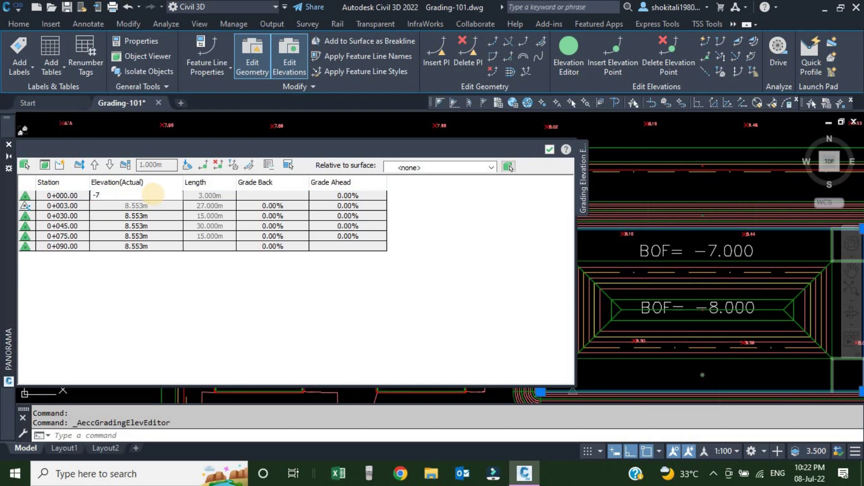
text(-7)
key(Return)
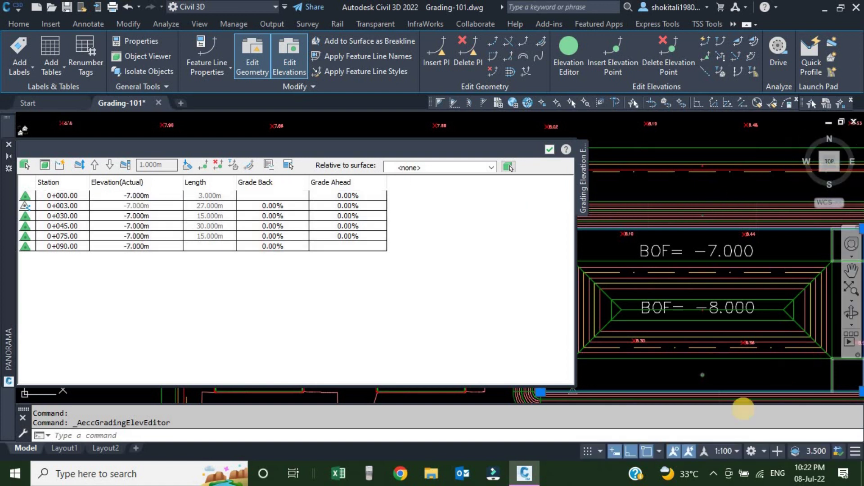
scroll(690, 238, down, 5)
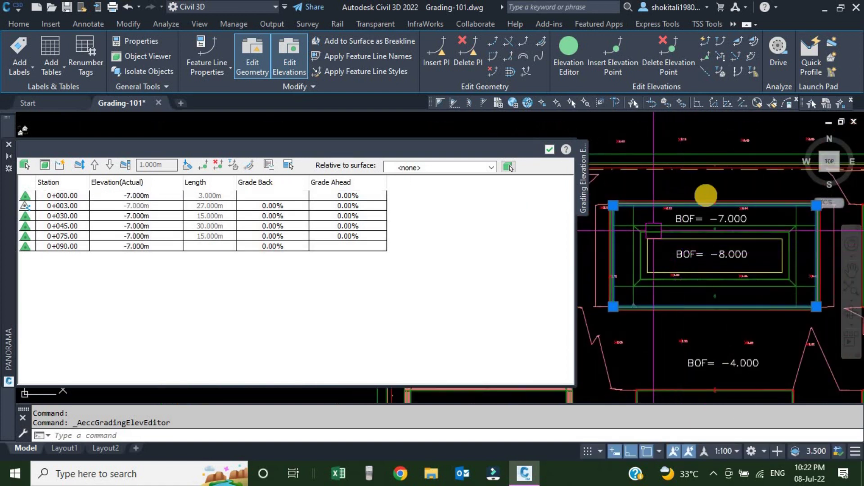
click(549, 149)
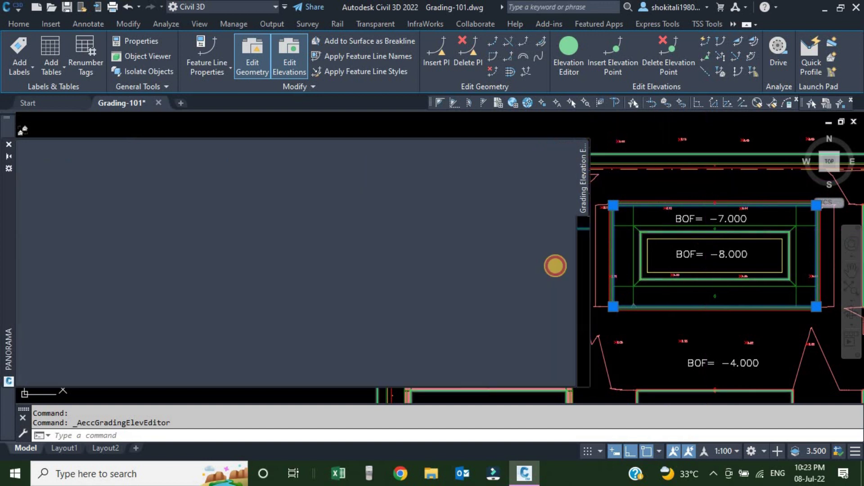
scroll(514, 279, down, 3)
scroll(494, 285, up, 10)
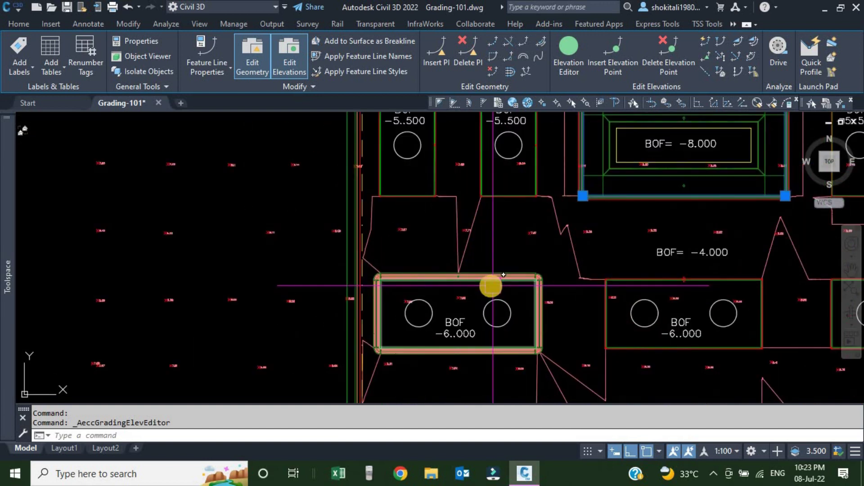
key(Escape)
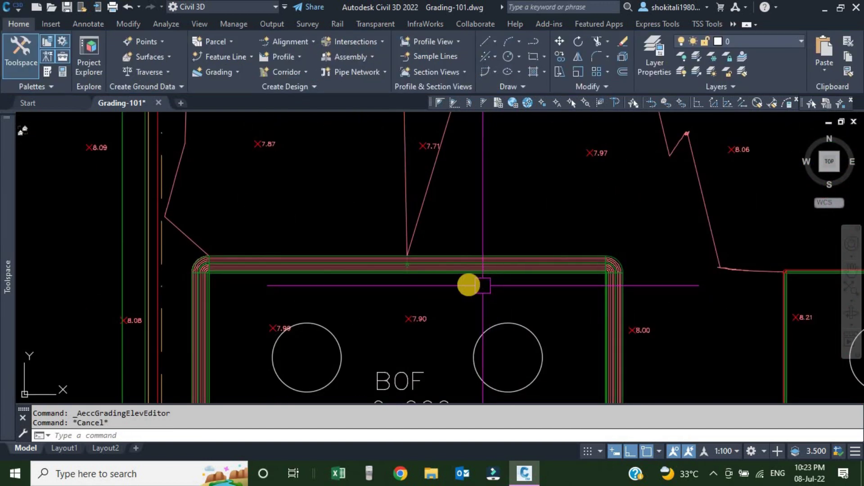
Step: Open the base feature line of the upper-left BOF -6.000 pit in the Elevation Editor
scroll(483, 285, up, 5)
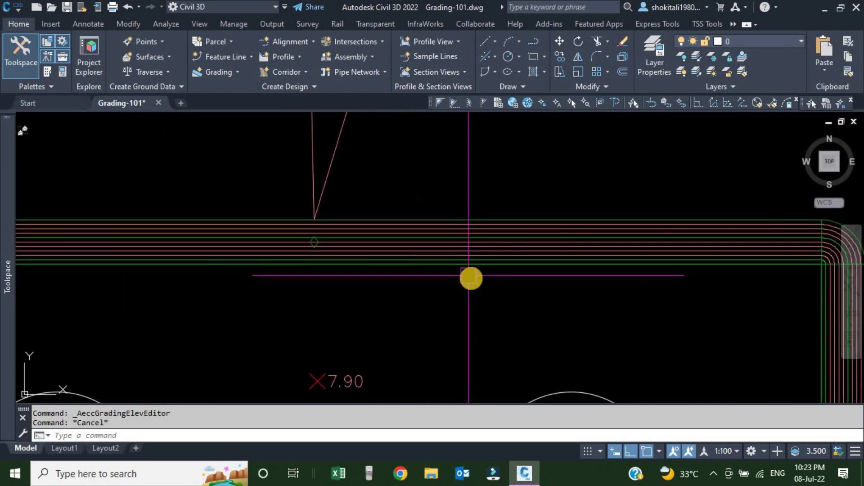
scroll(468, 279, down, 6)
scroll(468, 225, up, 5)
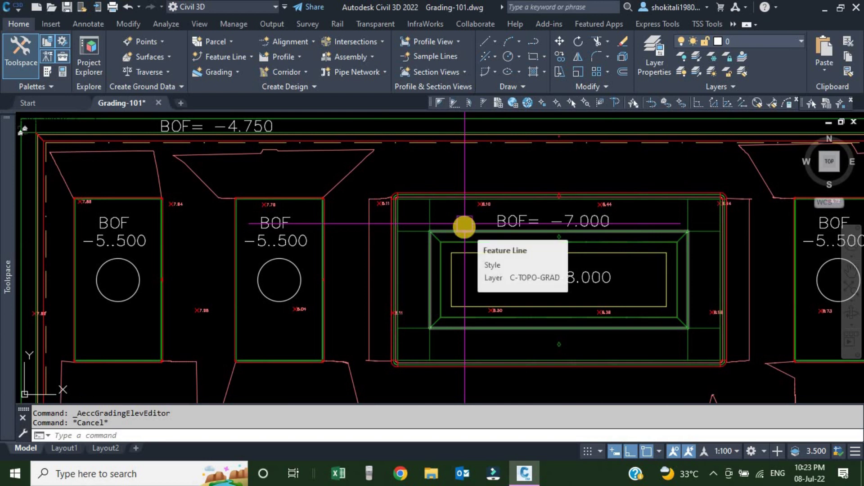
scroll(464, 225, down, 5)
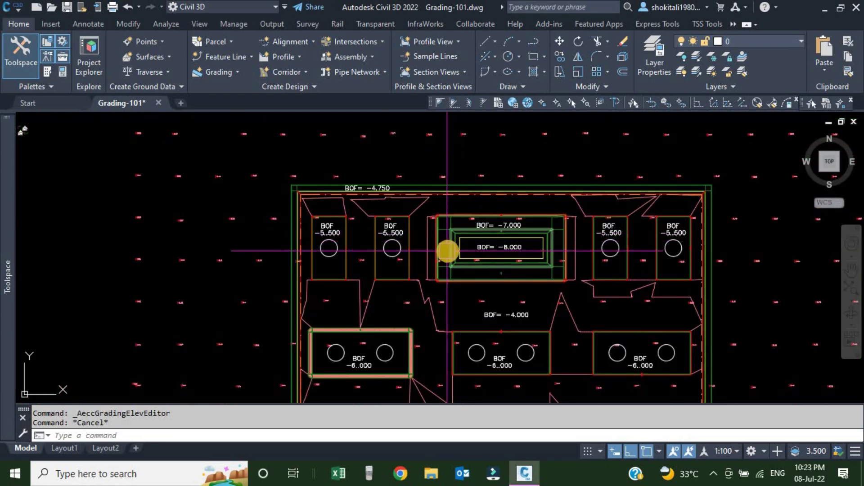
scroll(371, 353, up, 4)
middle_drag(276, 328, 364, 254)
scroll(356, 255, up, 5)
click(327, 253)
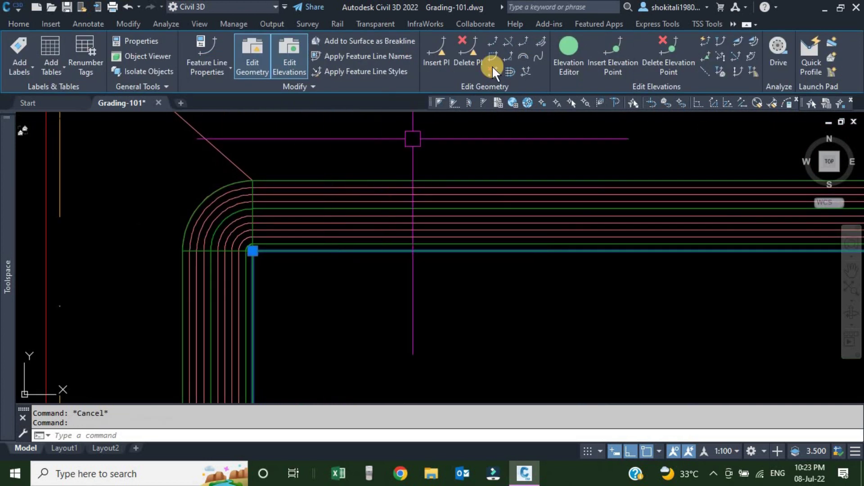
click(569, 46)
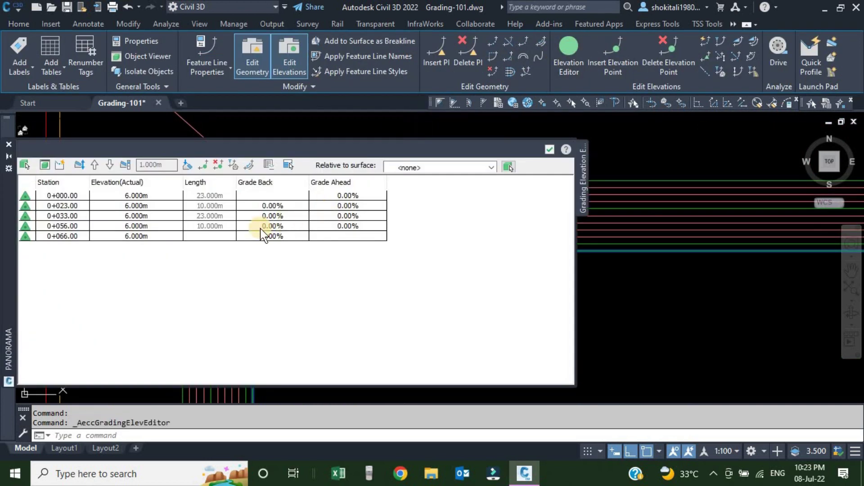
Step: Set all point elevations of the upper-left BOF -6.000 pit's feature line to -6 m and close the editor
click(153, 197)
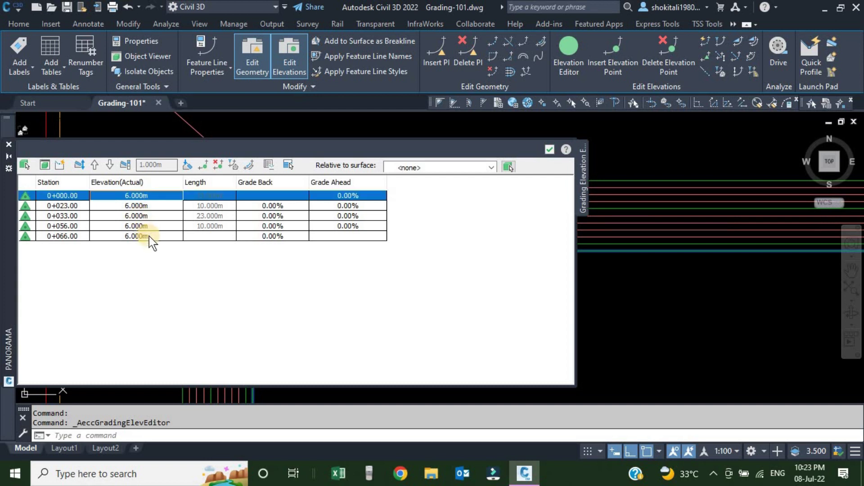
shift+click(150, 236)
click(153, 195)
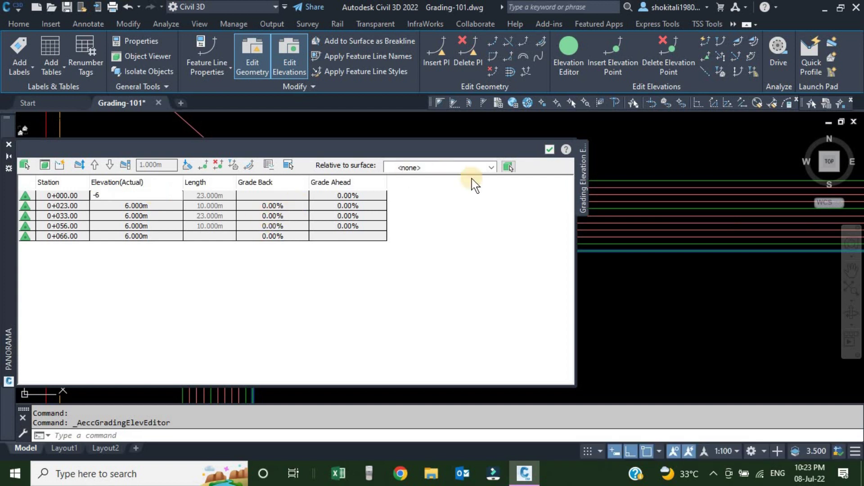
key(Return)
click(550, 150)
scroll(490, 192, up, 5)
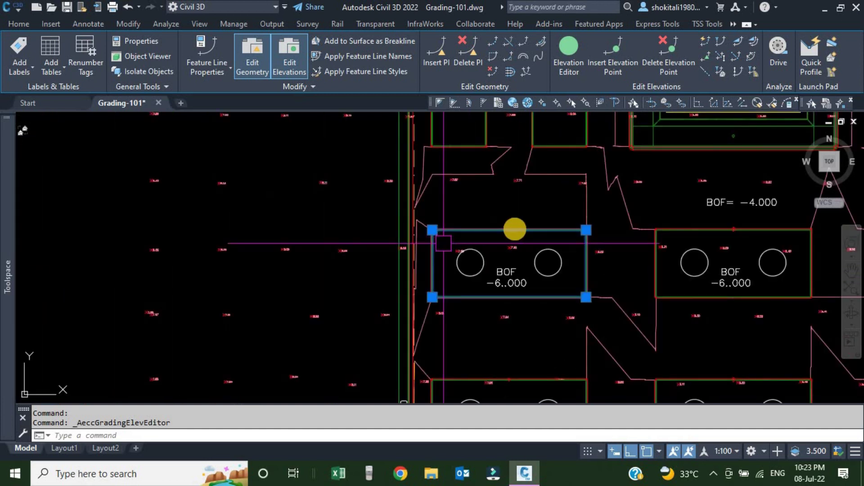
key(Escape)
Step: Open the excavation surface in the Object Viewer and examine the corrected pits in 3D
scroll(521, 235, down, 4)
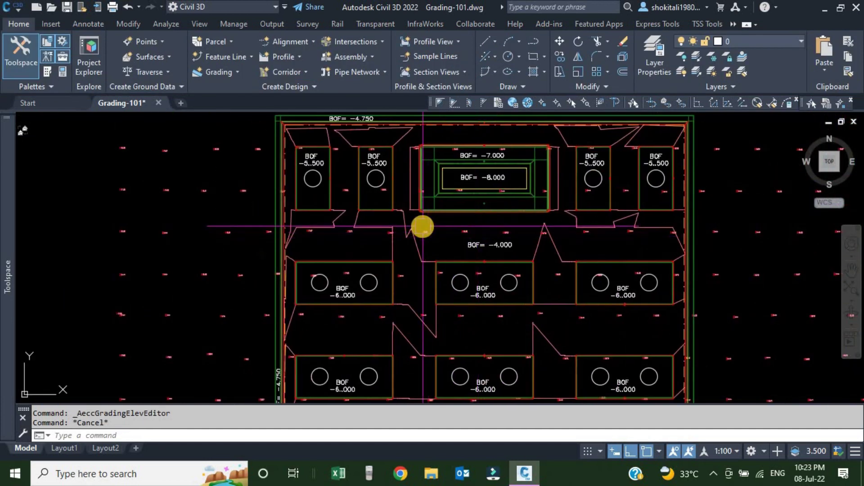
scroll(422, 227, up, 3)
click(388, 240)
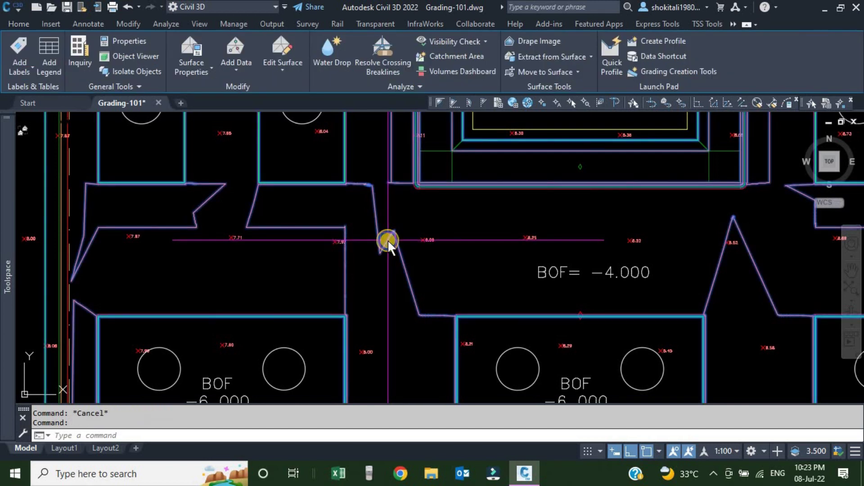
right_click(388, 239)
click(440, 413)
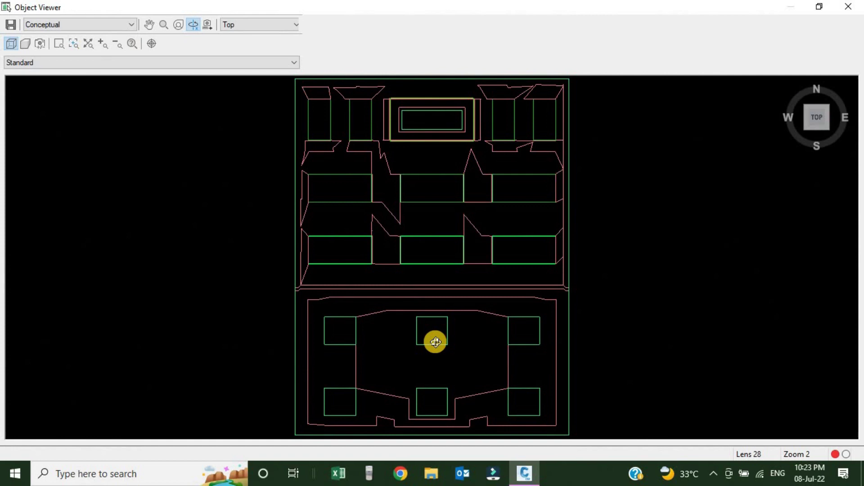
mouse_move(436, 342)
mouse_down()
mouse_move(450, 213)
mouse_move(449, 303)
mouse_move(513, 279)
mouse_move(441, 295)
mouse_move(379, 226)
mouse_move(426, 183)
mouse_up()
scroll(427, 183, up, 3)
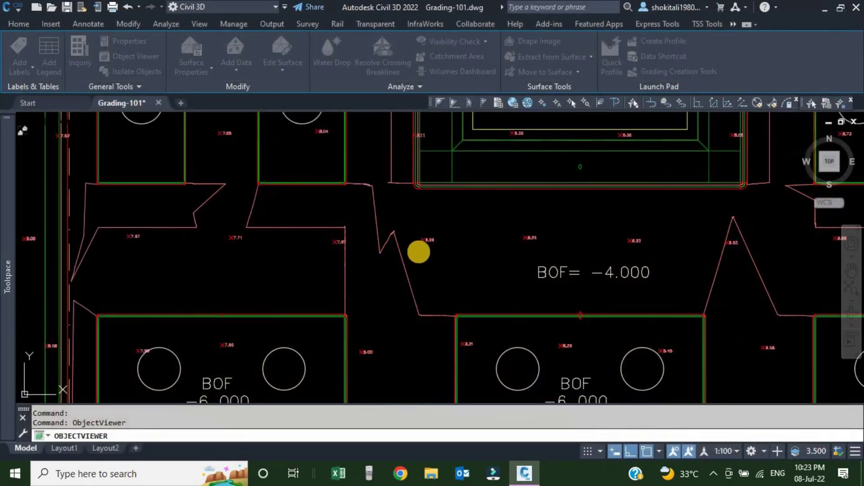
Step: Create grading infills inside the two BOF -5.500 pits west of the central BOF -7.000 pit
scroll(419, 252, down, 8)
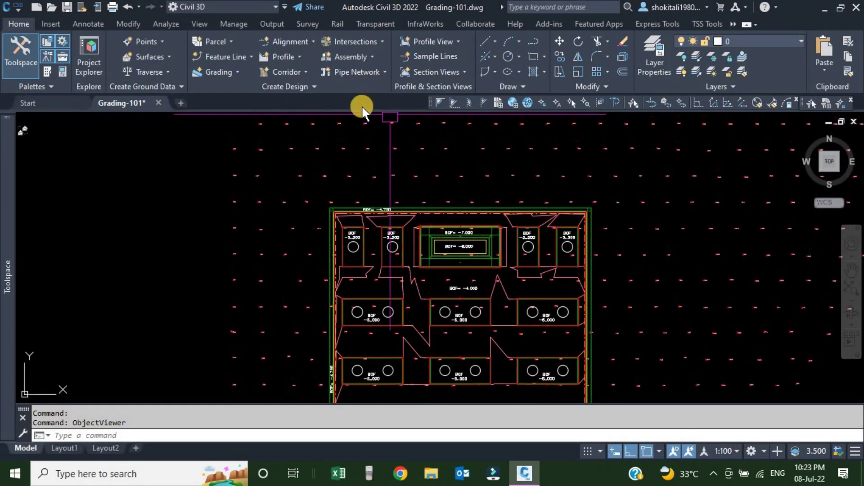
click(220, 70)
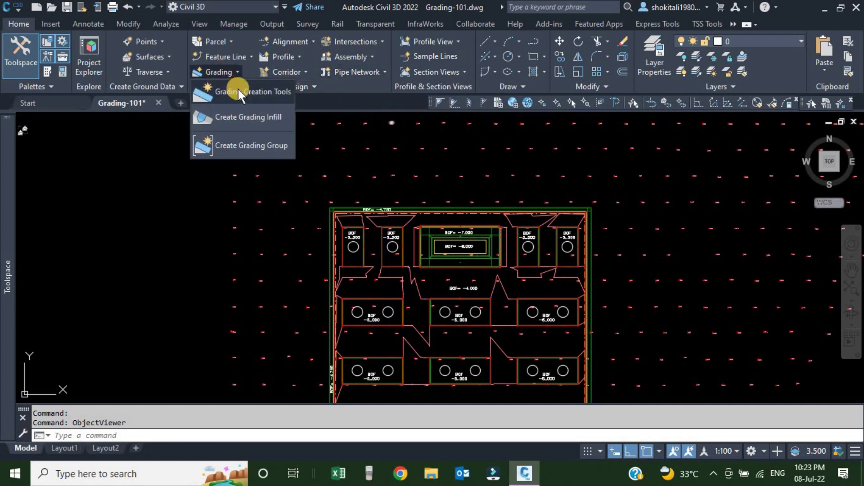
click(238, 91)
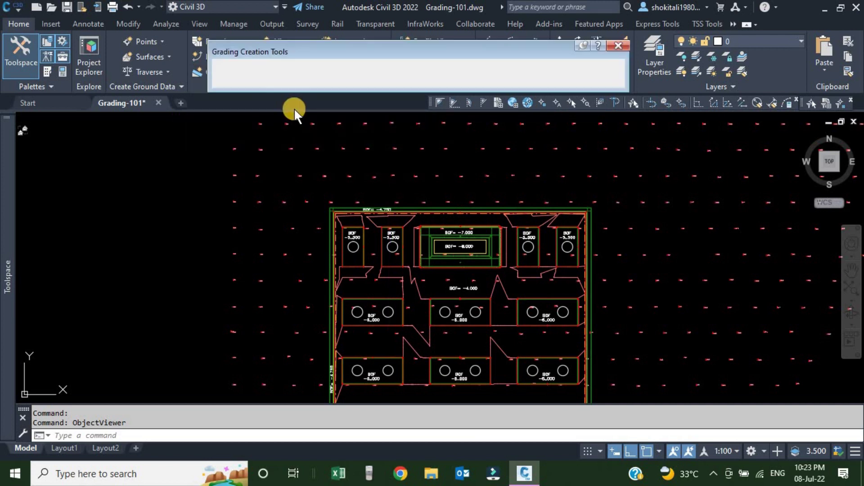
click(480, 68)
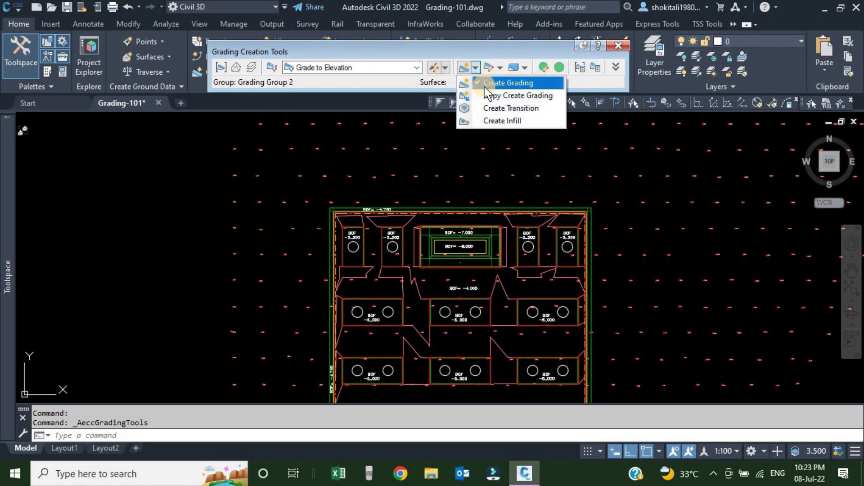
click(503, 121)
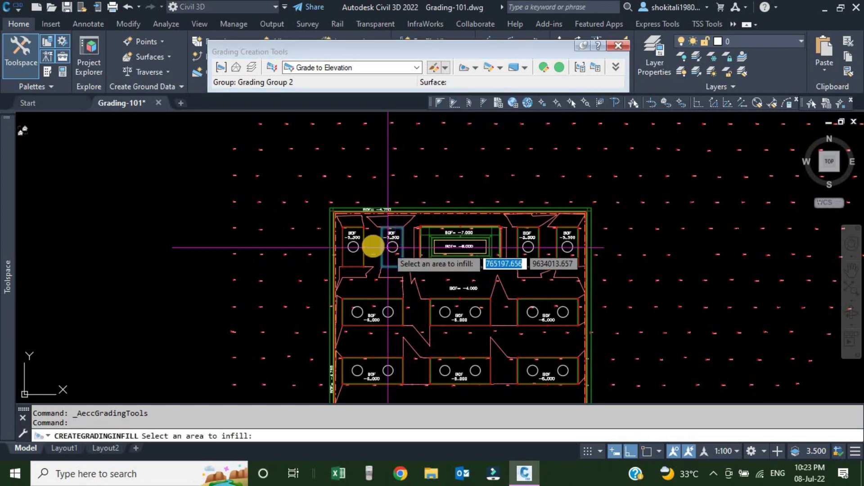
scroll(356, 246, up, 5)
click(349, 288)
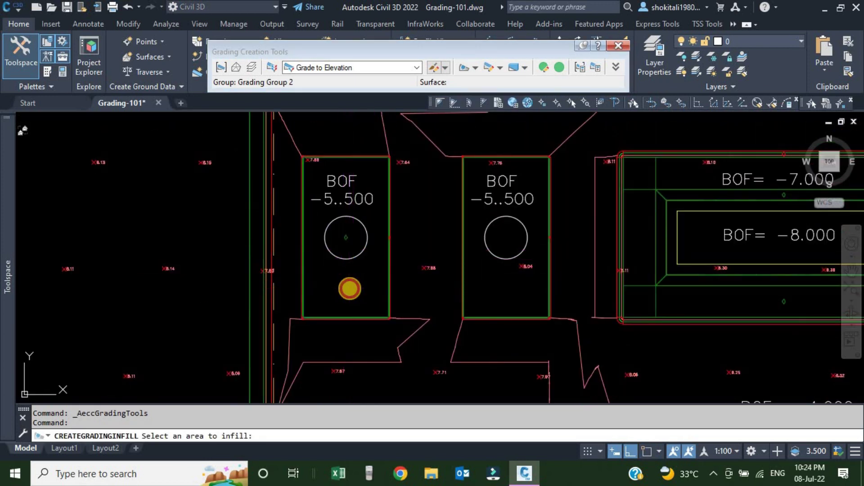
click(489, 275)
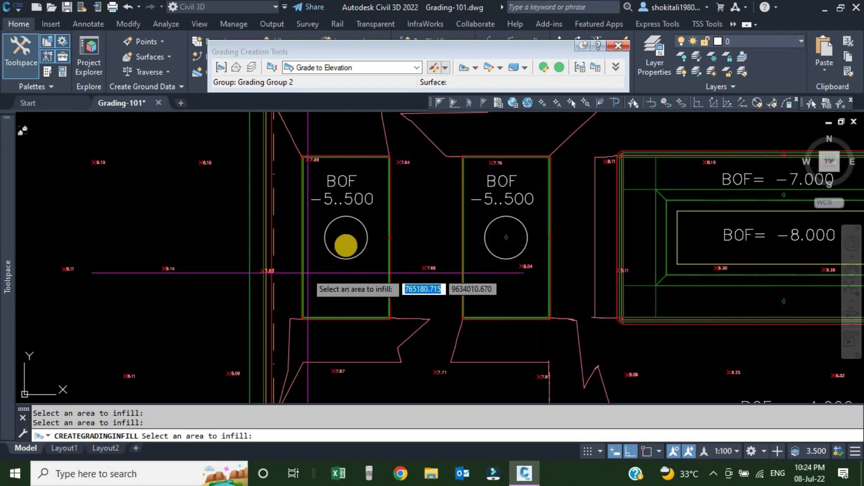
Step: Infill the bottom of the central BOF -8.000 pit and the two BOF -5.500 pits east of it
scroll(343, 241, up, 4)
scroll(421, 253, down, 2)
scroll(546, 281, down, 4)
scroll(474, 239, up, 2)
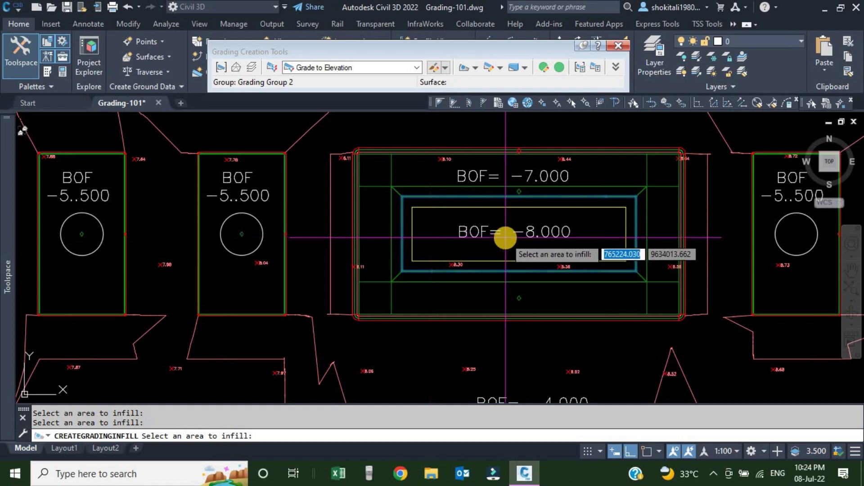
scroll(507, 235, up, 2)
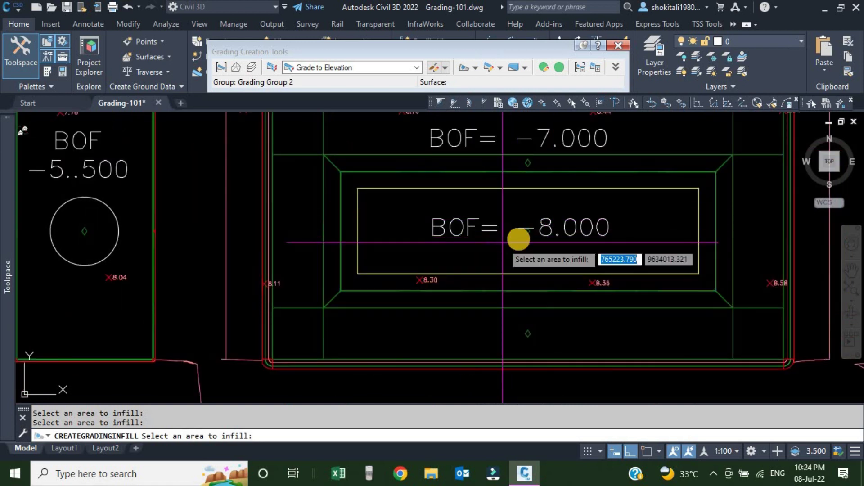
scroll(517, 237, up, 4)
scroll(534, 233, down, 4)
middle_drag(562, 257, 499, 252)
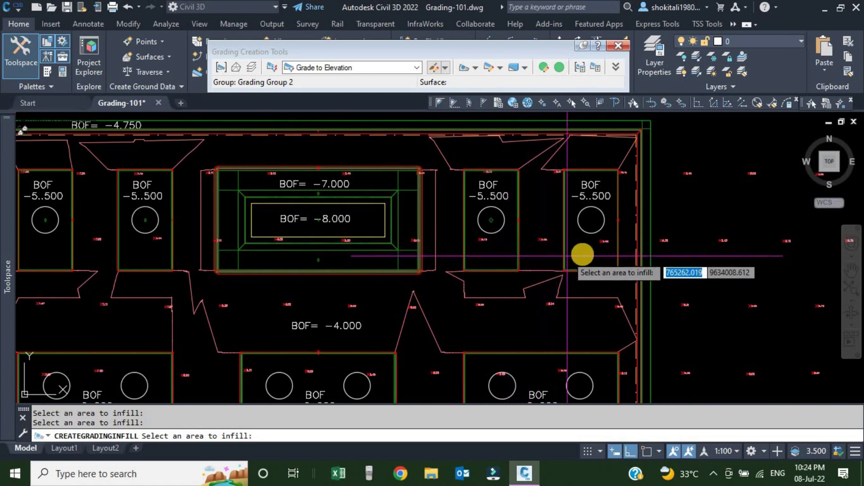
Step: Infill all six BOF -6.000 pits and end the infill command
middle_drag(558, 273, 564, 180)
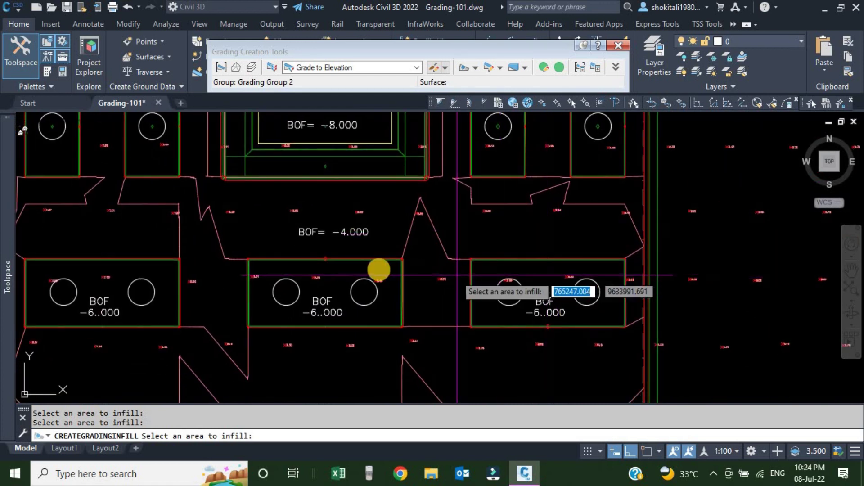
click(143, 305)
mouse_move(143, 304)
middle_down()
mouse_move(261, 216)
mouse_move(247, 206)
middle_up()
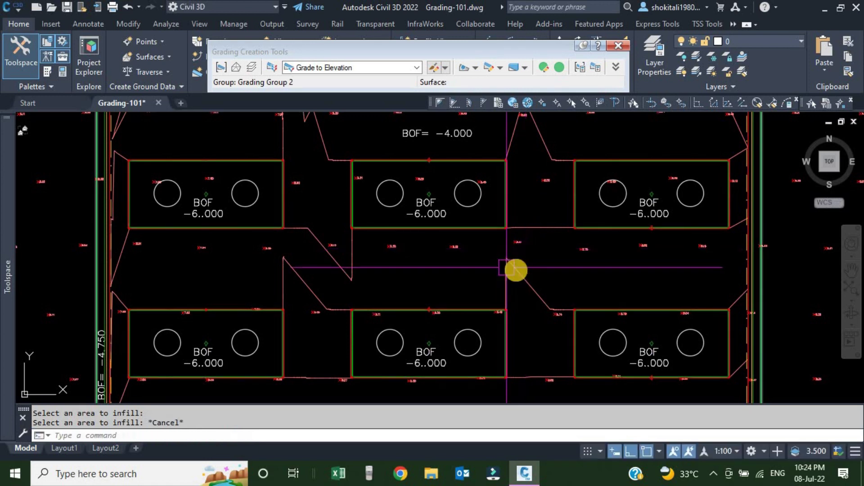
Step: Open the excavation surface in the Object Viewer, examine the infilled pits in 3D and close the viewer
click(515, 262)
right_click(515, 262)
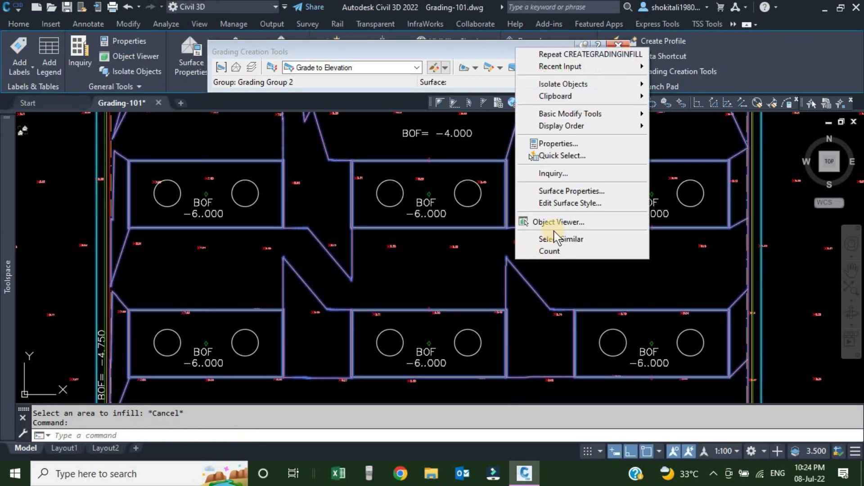
click(558, 223)
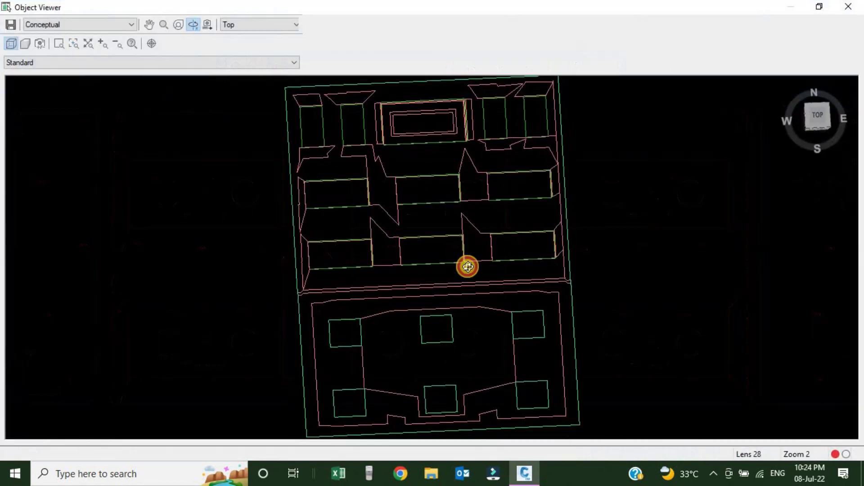
drag(467, 265, 448, 262)
drag(443, 312, 406, 229)
drag(319, 255, 335, 154)
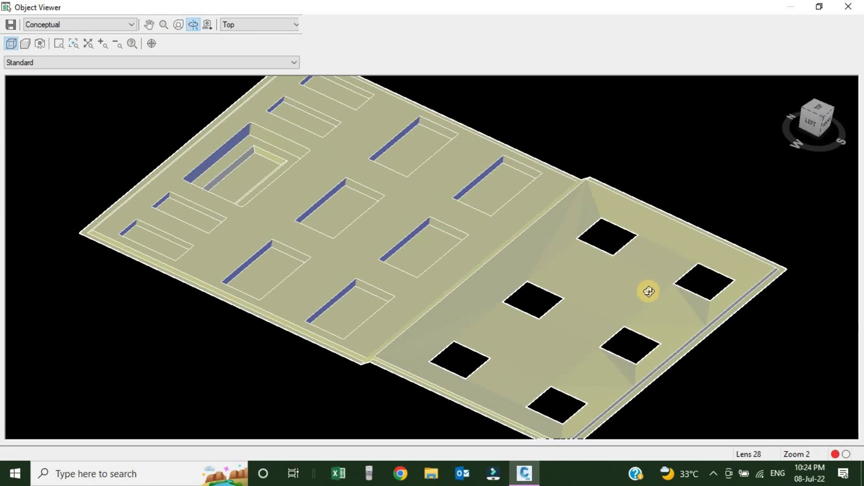
key(Escape)
Step: Start a Grade to Elevation grading on the outer side of the northwest BOF -4.000 pit, applied to its entire length
scroll(572, 261, down, 5)
middle_drag(583, 297, 539, 249)
scroll(387, 293, up, 8)
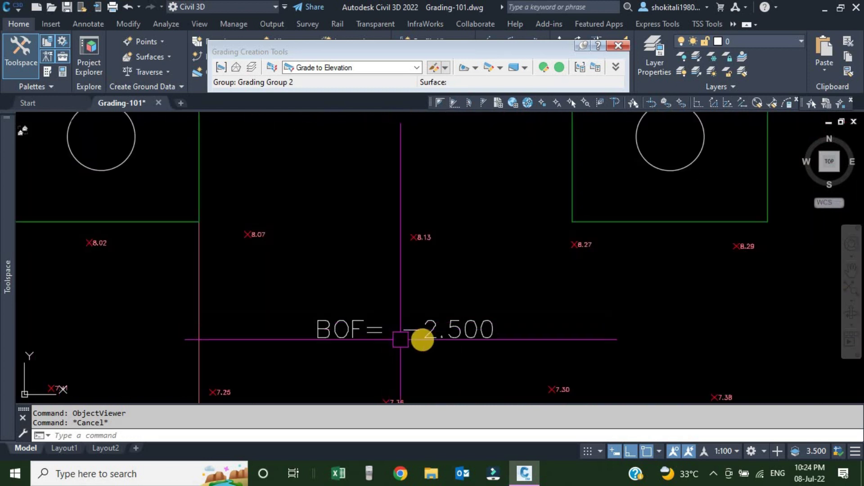
scroll(430, 331, down, 8)
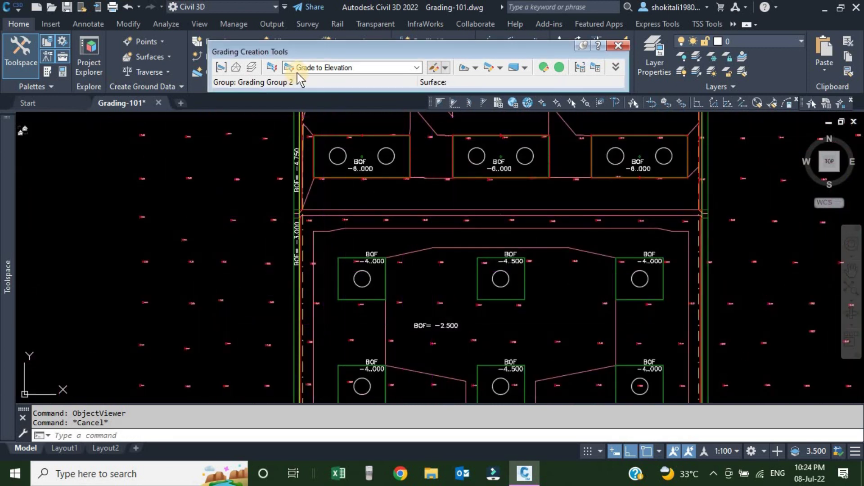
click(476, 67)
click(505, 83)
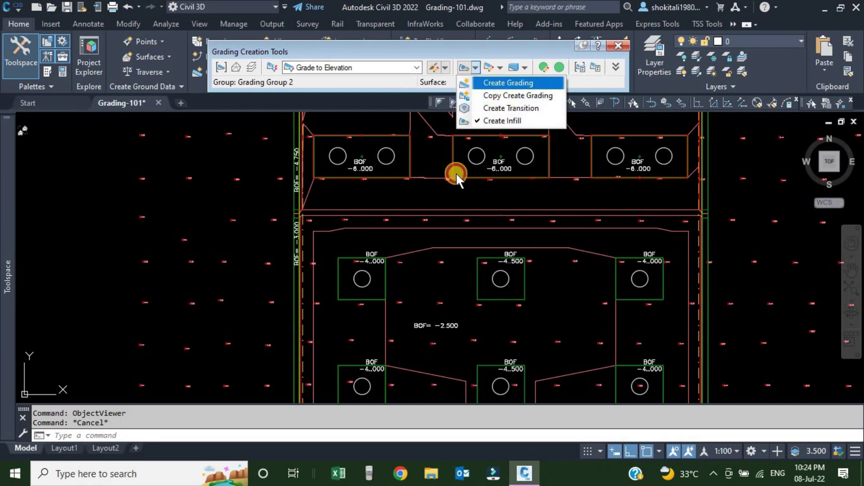
scroll(359, 301, up, 4)
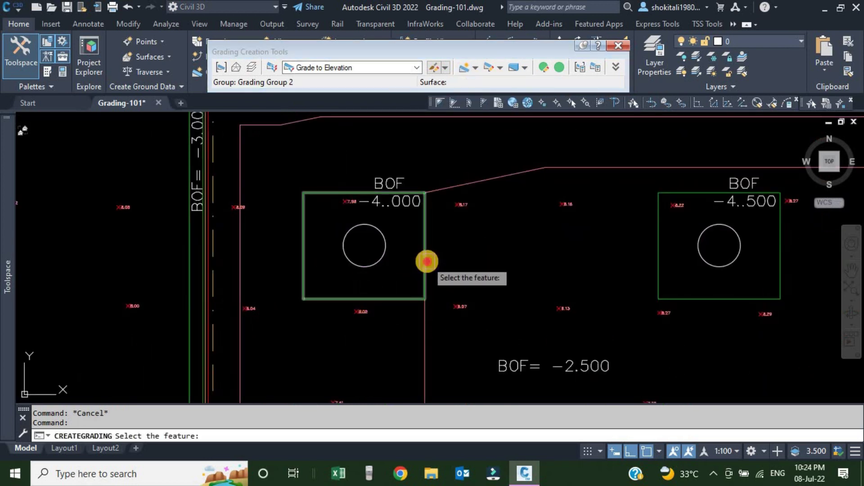
click(427, 261)
click(452, 258)
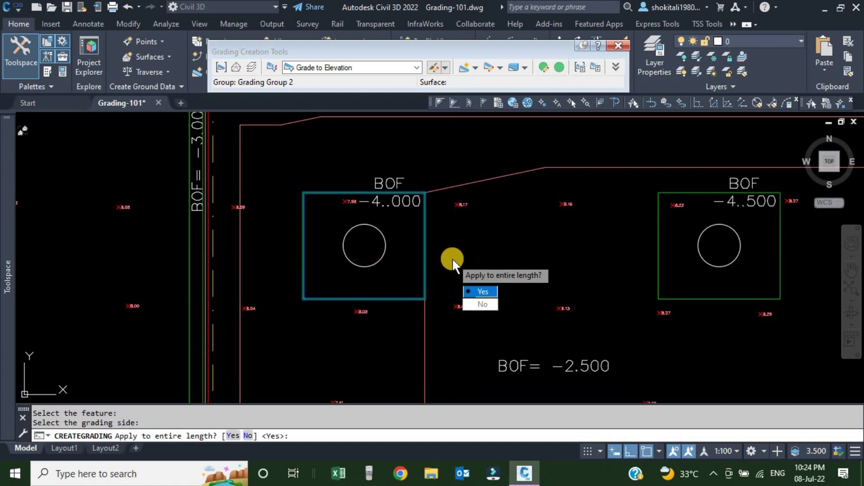
key(Return)
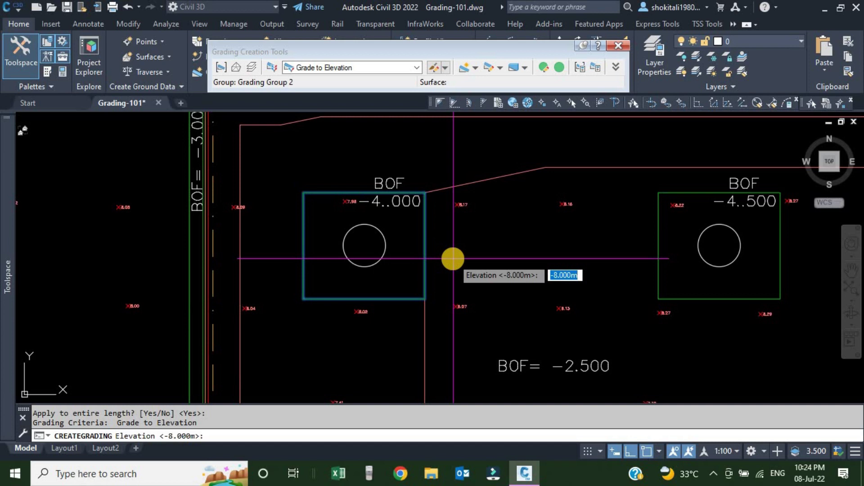
Step: Grade the northwest BOF -4.000 pit to elevation -2.5 m with cut and fill slopes of 0.1:1
text(-2.5)
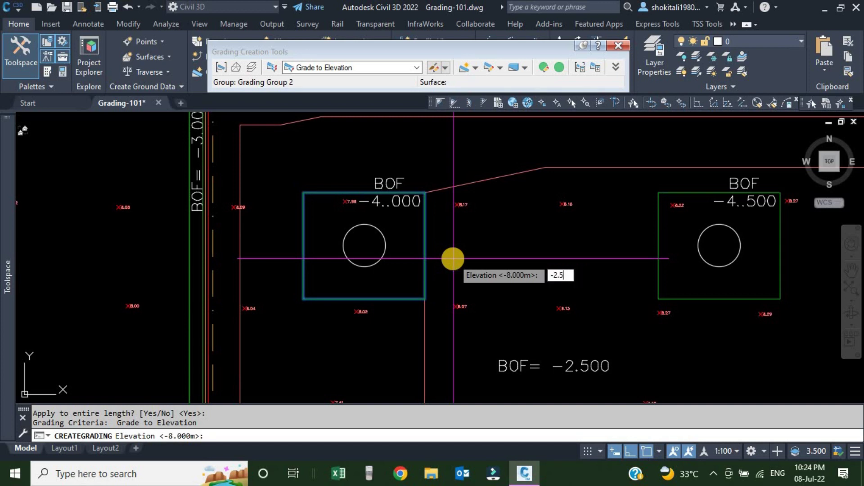
key(Return)
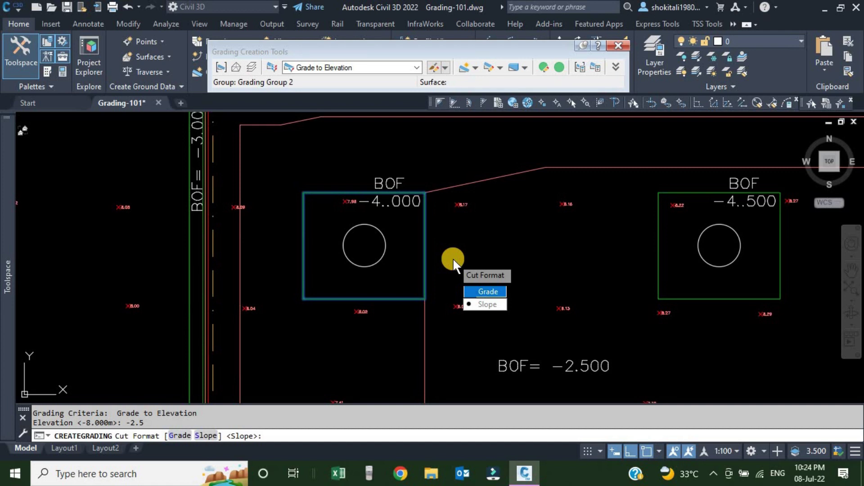
key(Return)
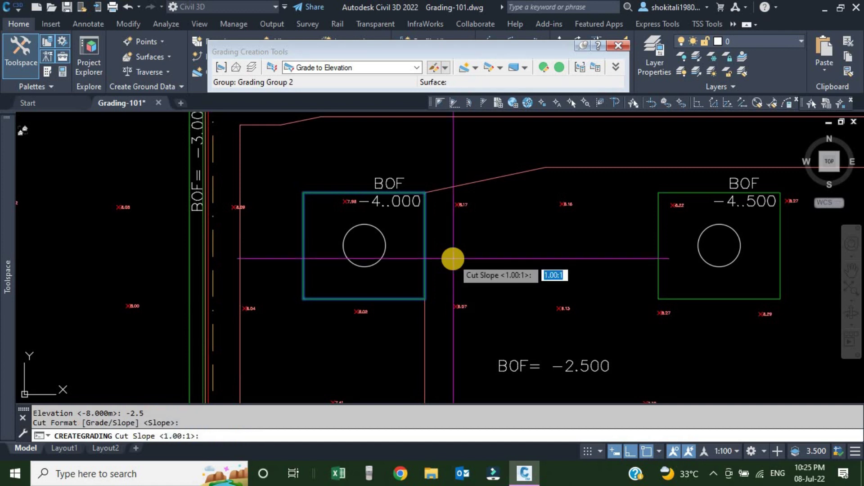
text(.1)
key(Return)
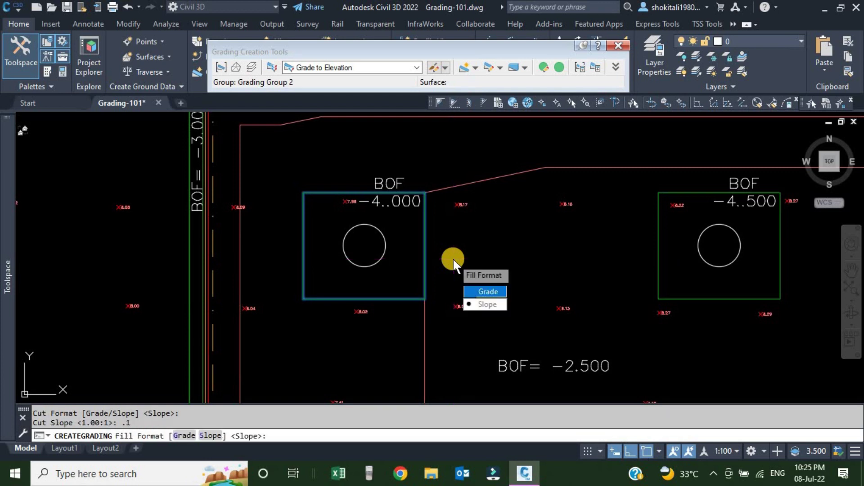
key(Return)
text(.1)
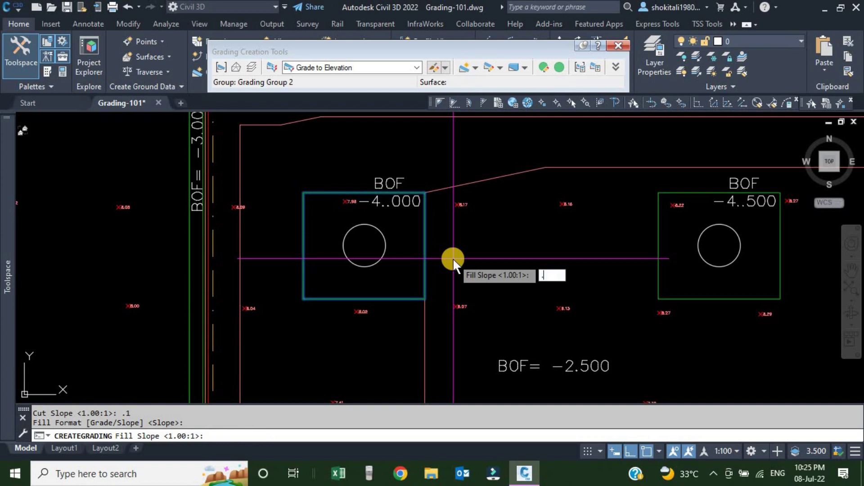
key(Return)
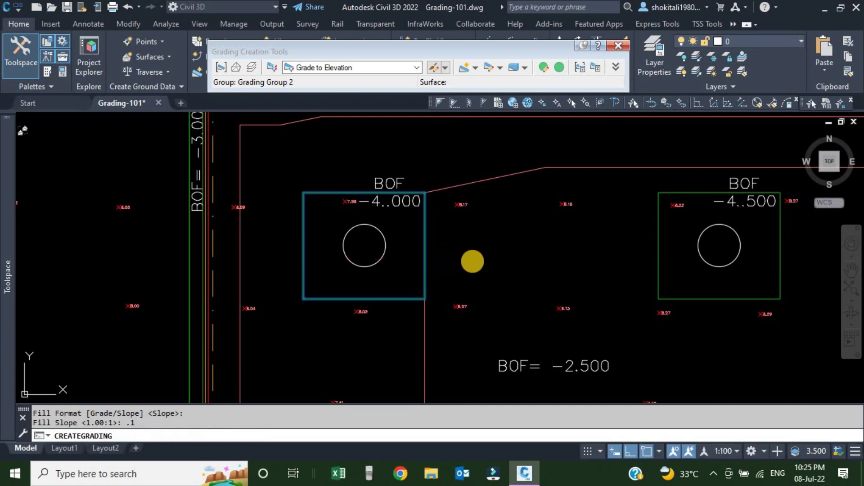
Step: Grade the northern BOF -4.500 pit outward along its entire length to -2.5 m with 0.10:1 cut and fill slopes
scroll(472, 261, up, 2)
scroll(443, 251, down, 4)
scroll(421, 251, up, 5)
scroll(407, 252, down, 4)
middle_drag(449, 257, 391, 249)
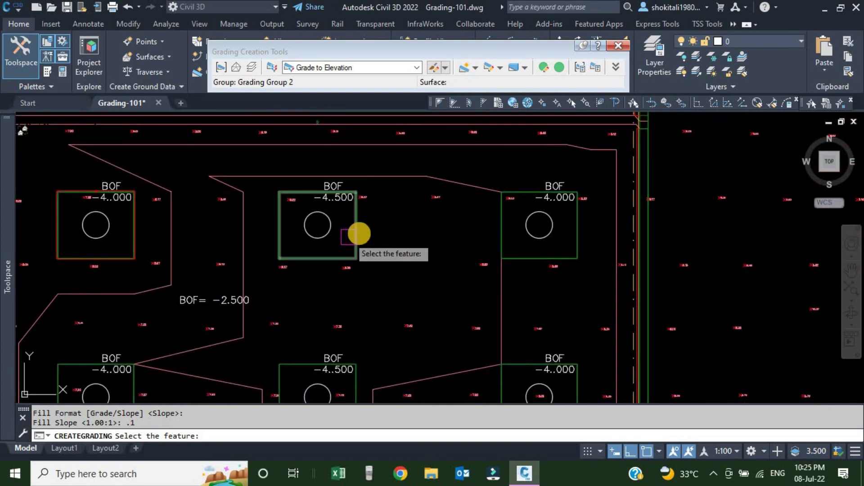
click(358, 234)
click(374, 233)
key(Return)
key(Return)
key(Return)
key(Return)
key(Return)
key(Return)
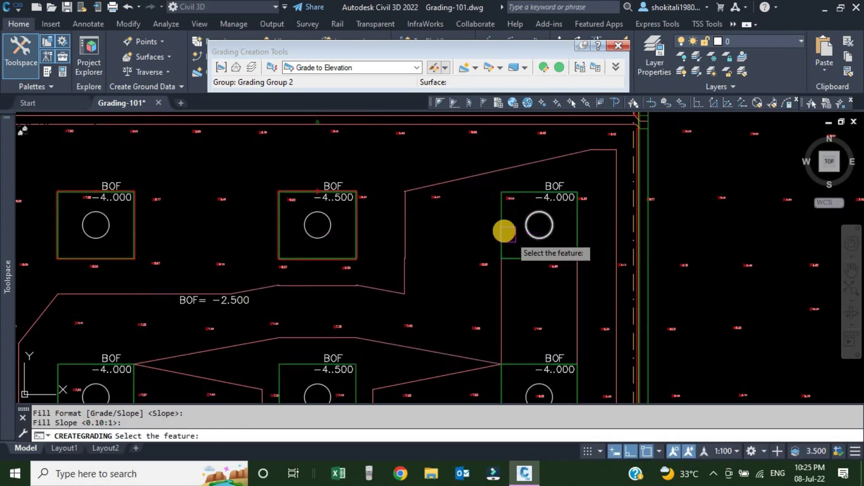
Step: Grade the northeast BOF -4.000 pit outward along its entire length to -2.5 m with 0.10:1 cut and fill slopes
click(502, 225)
click(461, 226)
key(Return)
key(Return)
key(Return)
key(Return)
key(Return)
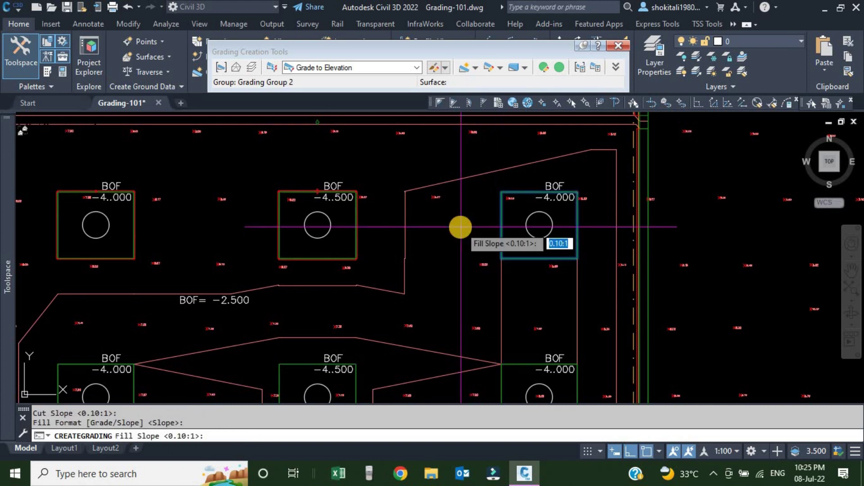
key(Return)
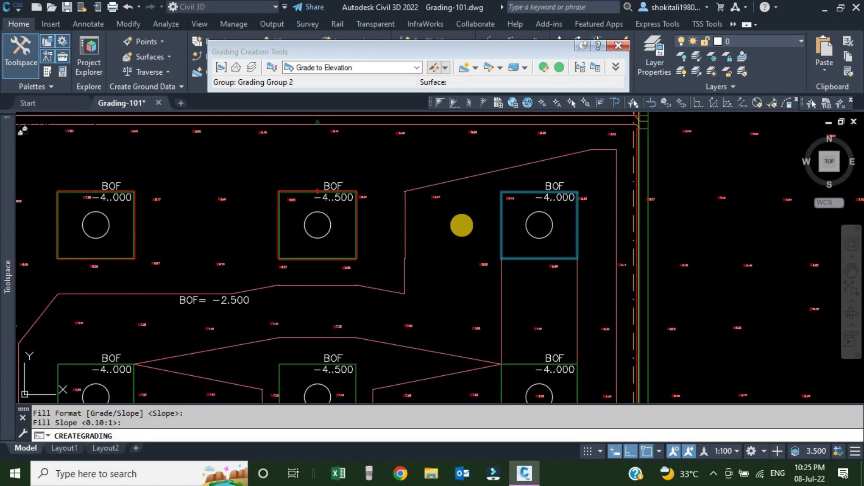
Step: Grade the southeast BOF -4.000 pit outward along its entire length to -2.5 m with 0.10:1 cut and fill slopes
scroll(496, 282, down, 5)
scroll(491, 281, up, 7)
click(491, 281)
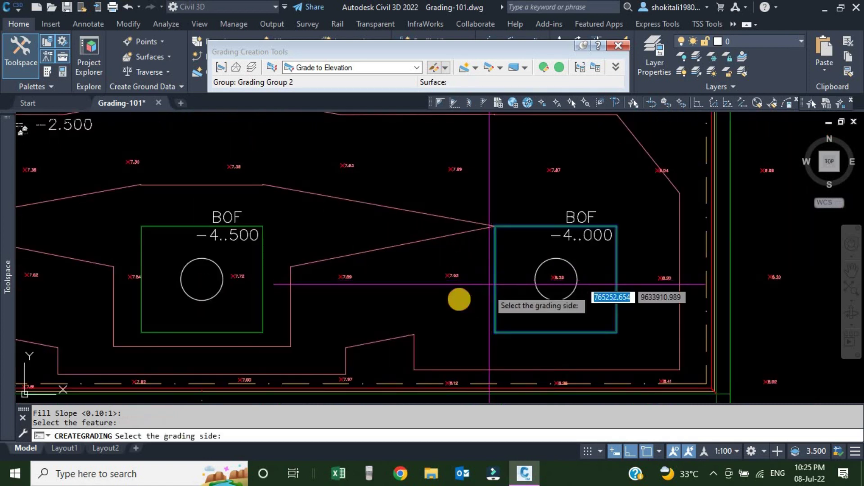
click(446, 306)
key(Return)
key(Return)
key(Return)
key(Return)
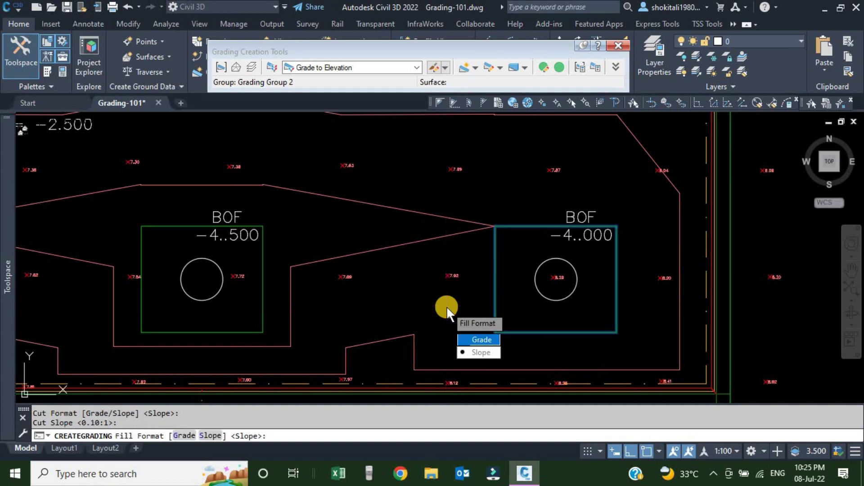
key(Return)
key(Return)
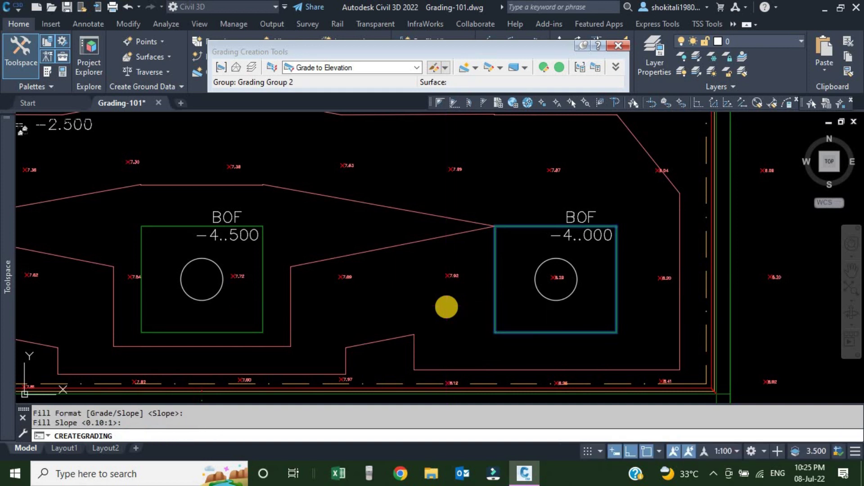
middle_drag(202, 254, 517, 248)
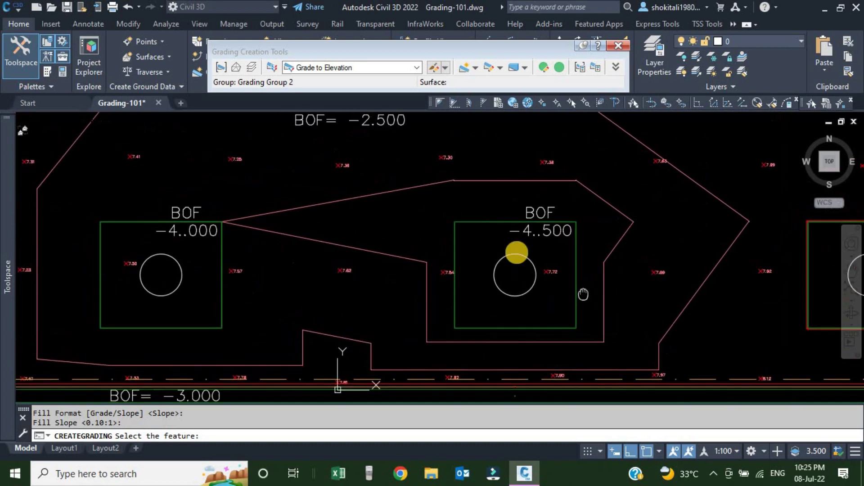
Step: Grade the southern BOF -4.500 pit outward along its entire length to -2.5 m with 0.10:1 cut and fill slopes
click(476, 226)
click(408, 214)
key(Return)
key(Return)
key(Return)
key(Return)
key(Return)
key(Return)
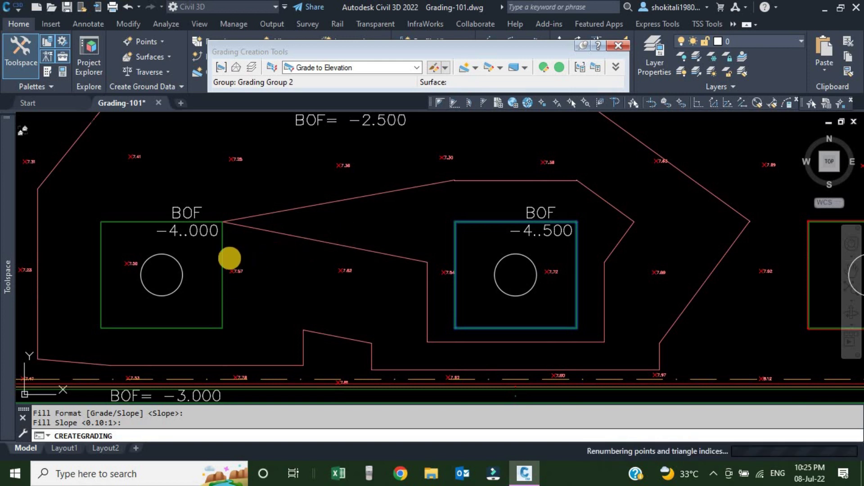
Step: Grade the southwest BOF -4.000 pit outward along its entire length to -2.5 m with 0.10:1 cut and fill slopes
mouse_move(251, 282)
middle_down()
mouse_move(347, 234)
mouse_move(339, 216)
middle_up()
click(339, 217)
click(338, 206)
key(Return)
key(Return)
key(Return)
key(Return)
key(Return)
key(Return)
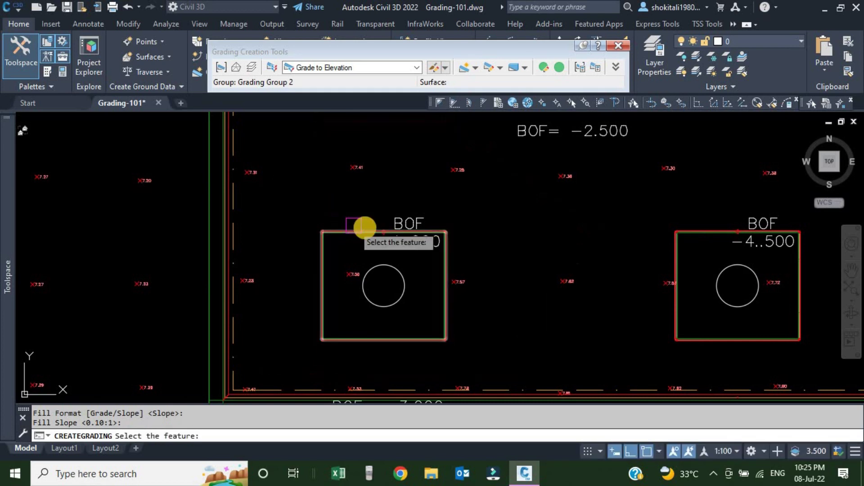
Step: End the grading command and inspect the excavation grading group in 3D with the Object Viewer
scroll(362, 230, down, 8)
middle_drag(428, 218, 394, 253)
middle_drag(452, 175, 395, 257)
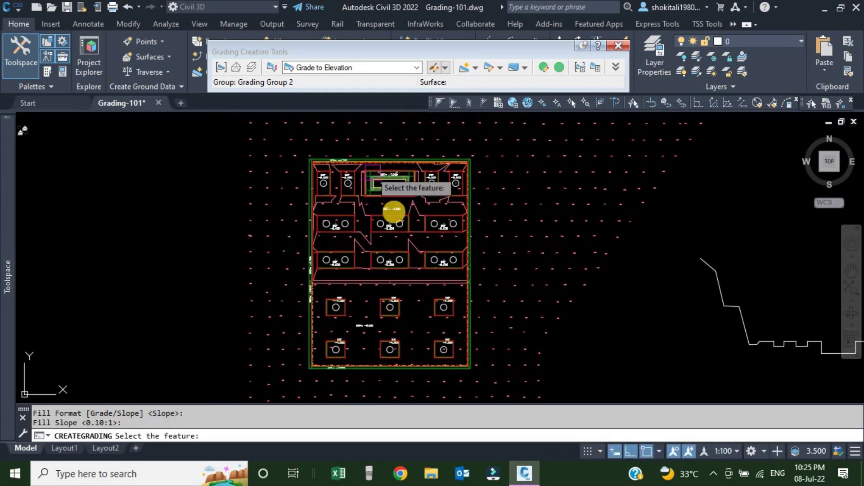
key(Escape)
scroll(415, 207, up, 4)
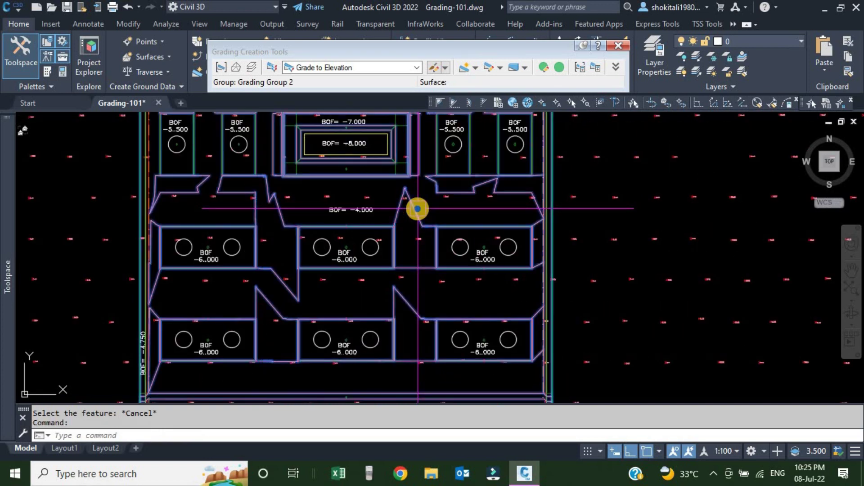
click(417, 209)
right_click(418, 209)
click(479, 384)
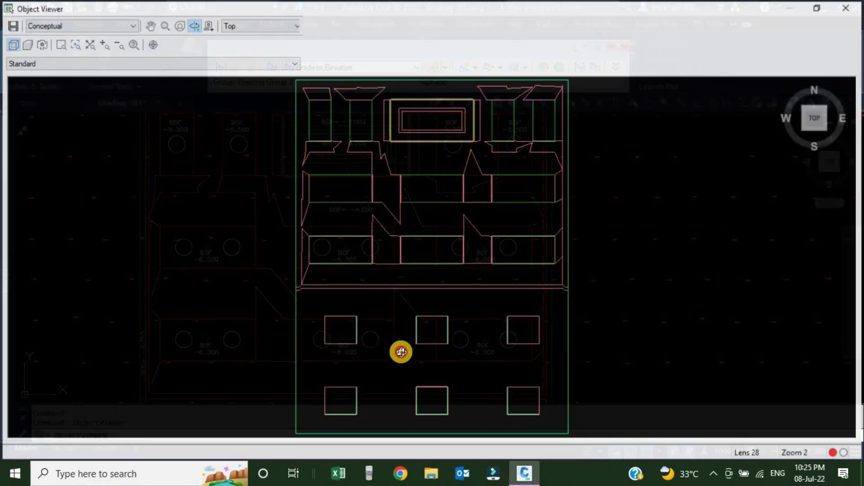
mouse_move(400, 353)
mouse_down()
mouse_move(481, 263)
mouse_move(481, 307)
mouse_up()
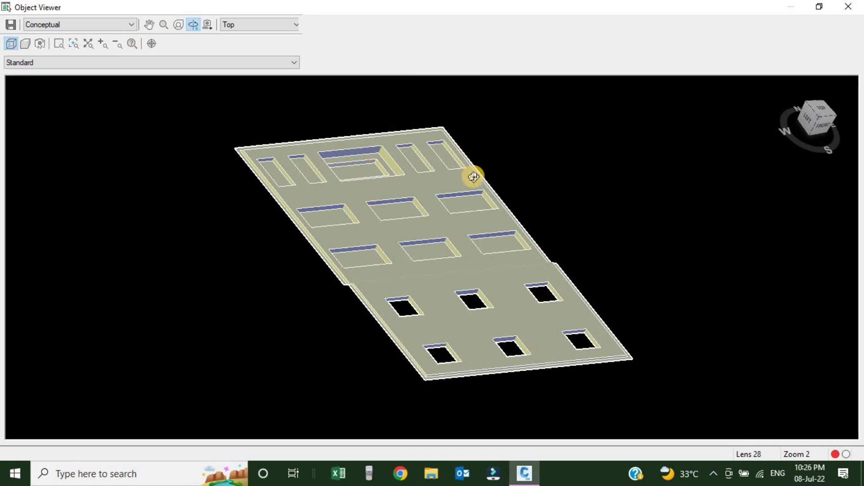
key(Escape)
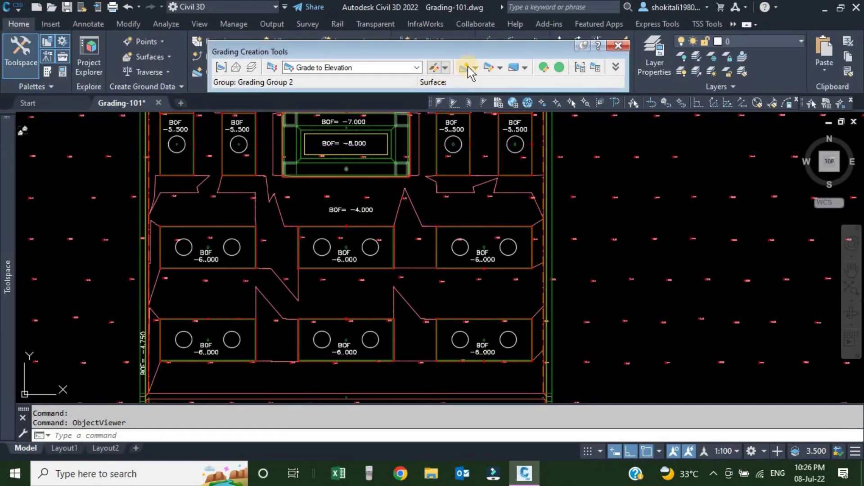
Step: Create infills inside all six southern pits, both the BOF -4.000 and the BOF -4.500 ones
click(476, 68)
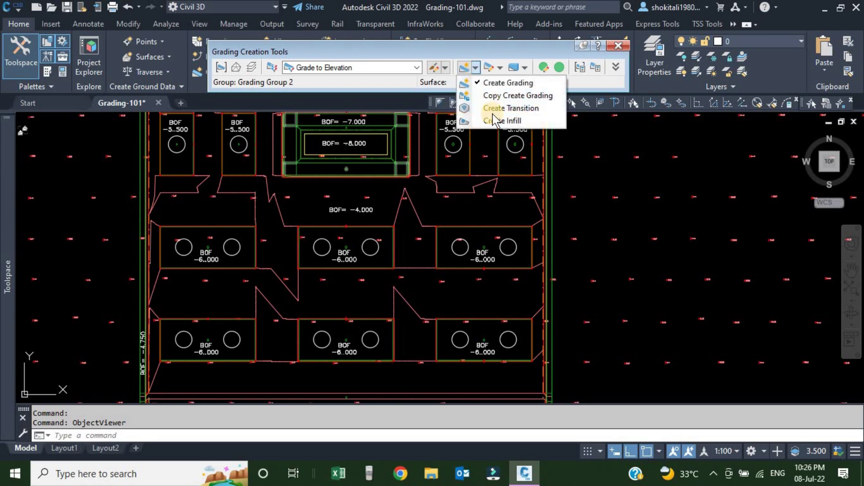
mouse_move(498, 284)
middle_down()
mouse_move(523, 190)
mouse_move(511, 273)
mouse_move(513, 230)
middle_up()
click(513, 230)
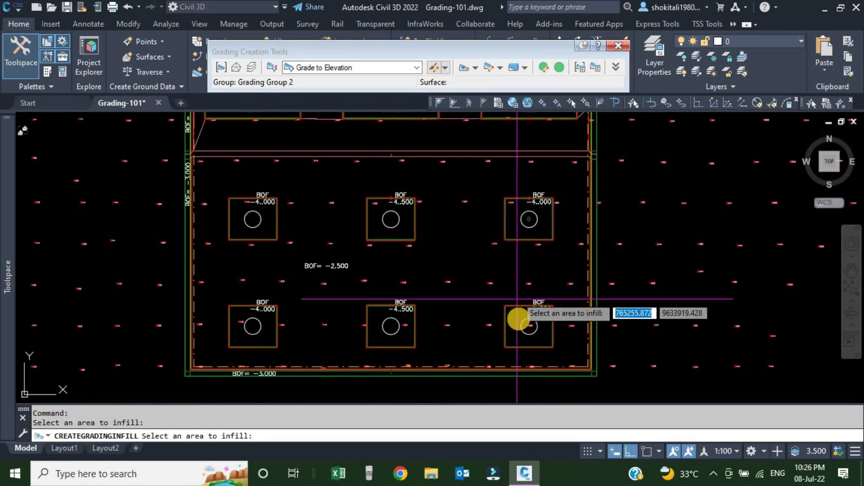
click(516, 328)
click(398, 322)
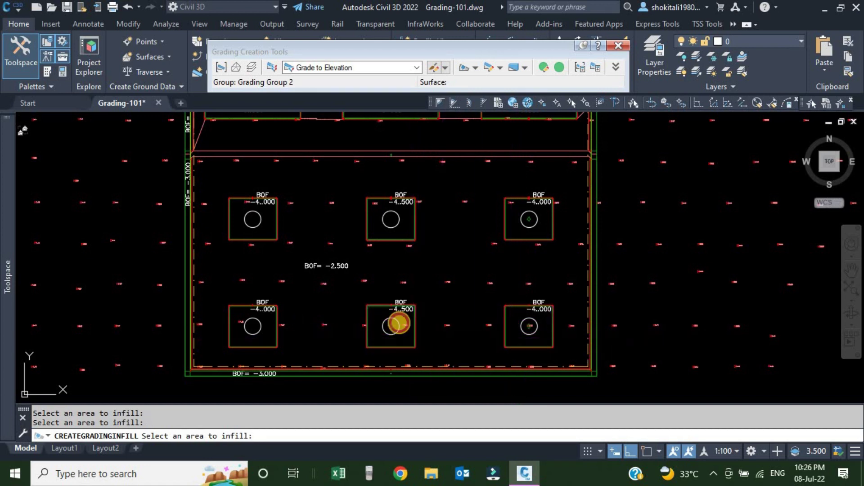
click(368, 229)
click(258, 229)
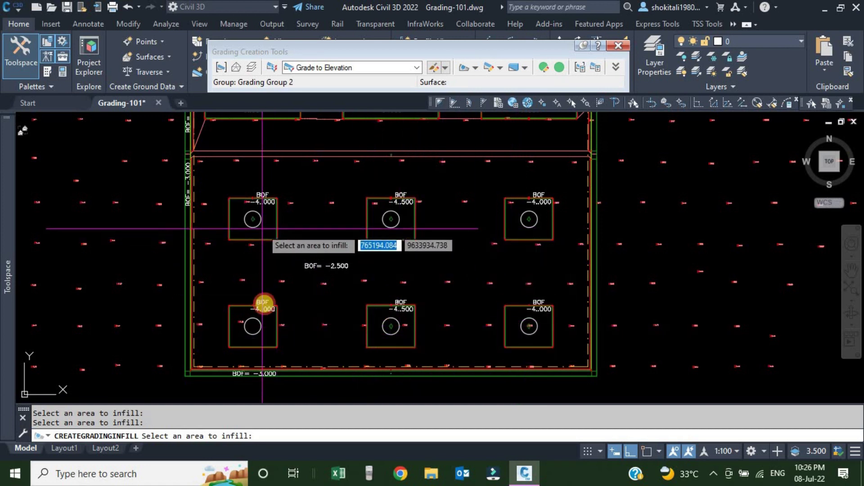
click(264, 340)
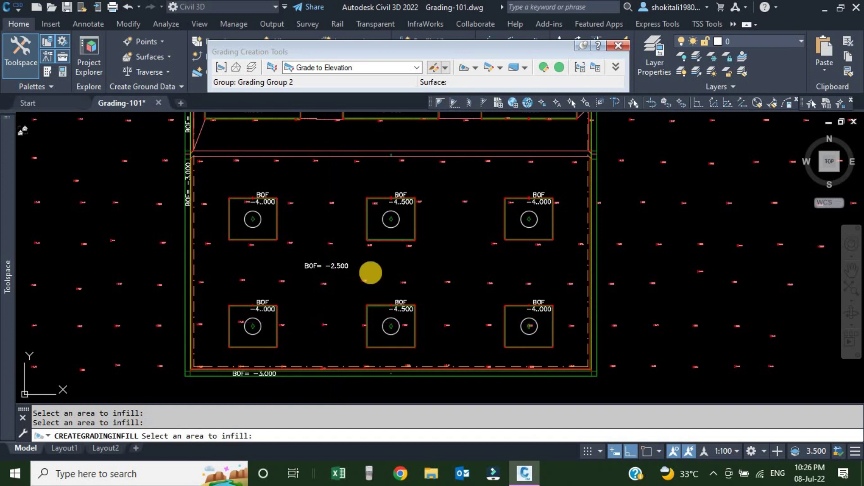
Step: End the infill command and compare the section profile's side slope and bench with the eastern excavation edge
scroll(404, 254, down, 6)
scroll(409, 155, up, 6)
scroll(375, 175, down, 5)
scroll(569, 309, up, 8)
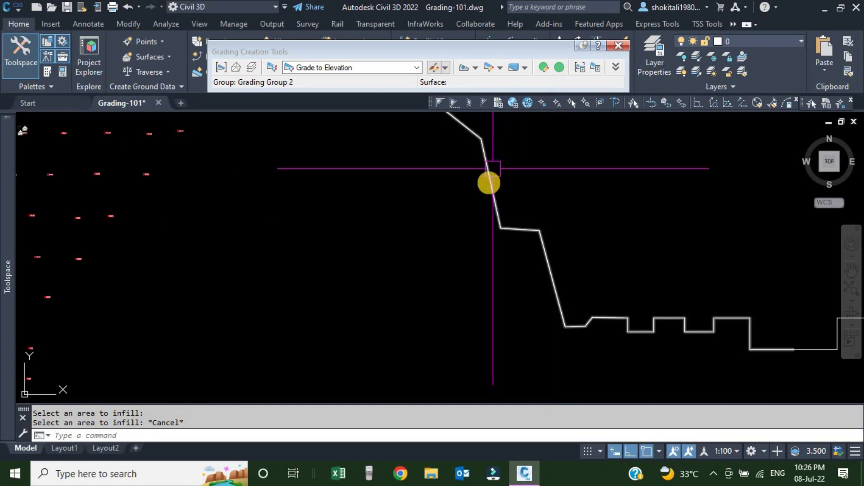
scroll(489, 183, down, 5)
scroll(353, 245, up, 6)
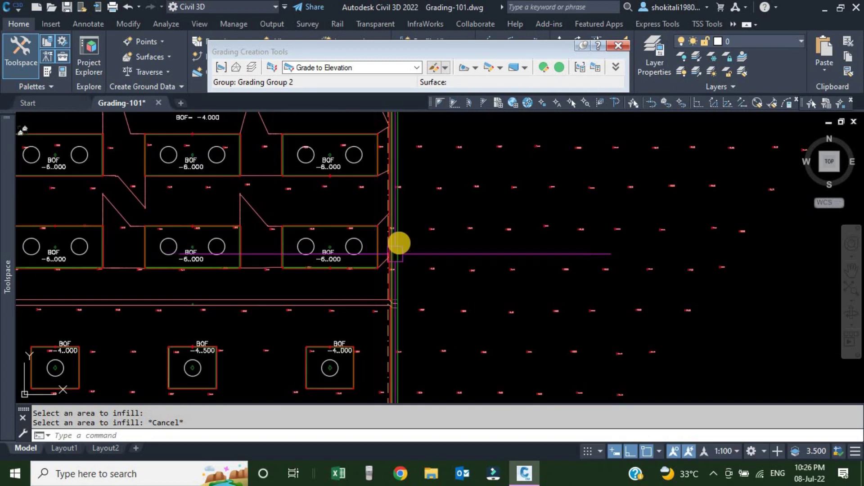
scroll(399, 244, up, 4)
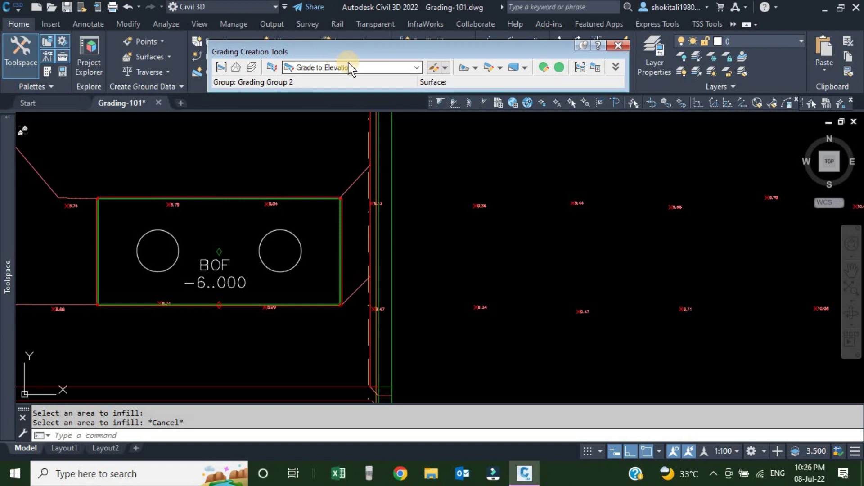
Step: Start a new Grade to Elevation grading with the excavation's outermost boundary line as the feature
click(476, 68)
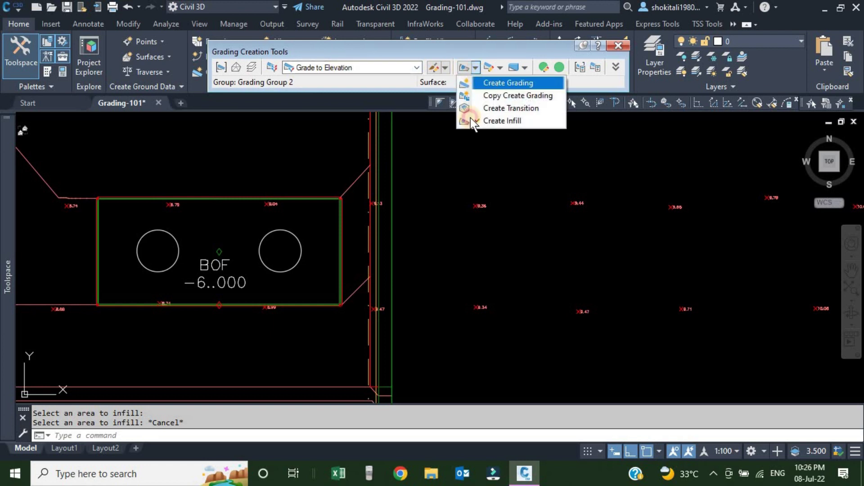
click(508, 82)
scroll(421, 257, down, 6)
scroll(405, 258, up, 12)
scroll(419, 270, down, 4)
middle_drag(361, 267, 423, 266)
middle_drag(332, 247, 336, 233)
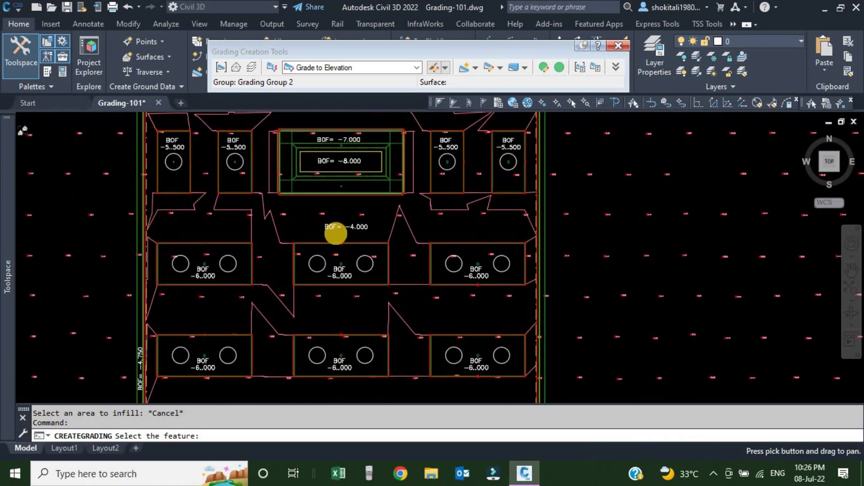
scroll(347, 230, up, 5)
scroll(391, 270, down, 6)
scroll(367, 309, up, 5)
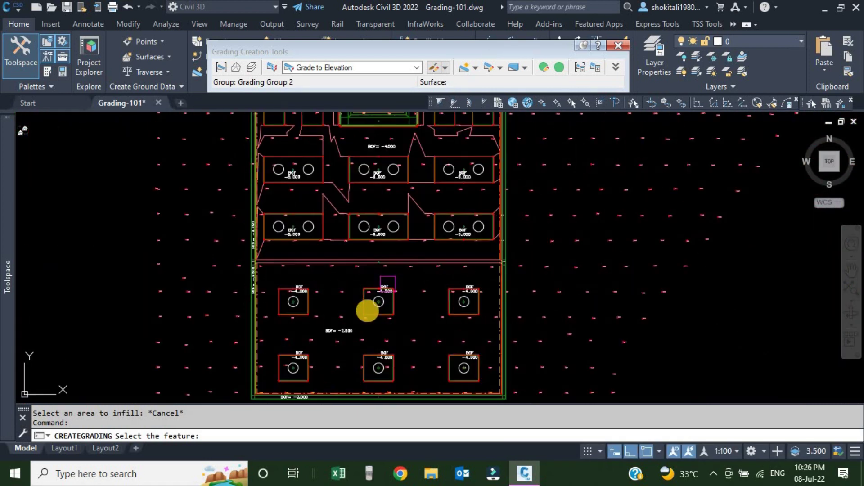
scroll(528, 322, down, 5)
scroll(585, 316, up, 8)
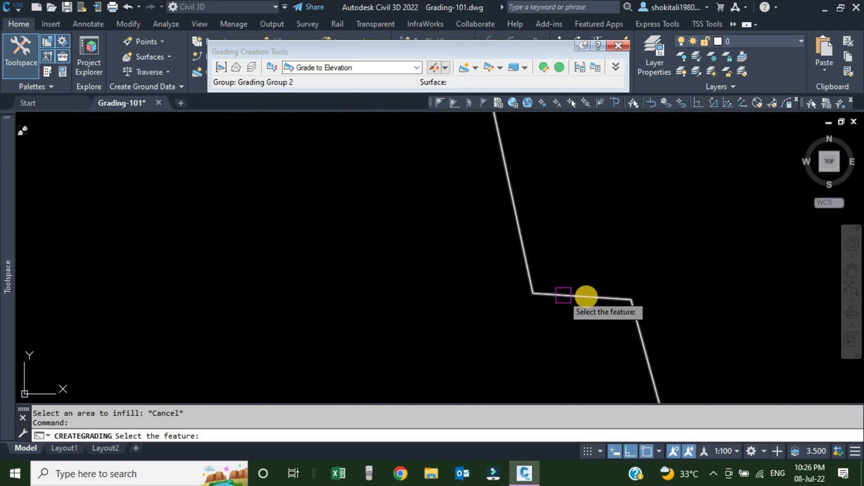
scroll(586, 297, down, 8)
scroll(299, 269, up, 6)
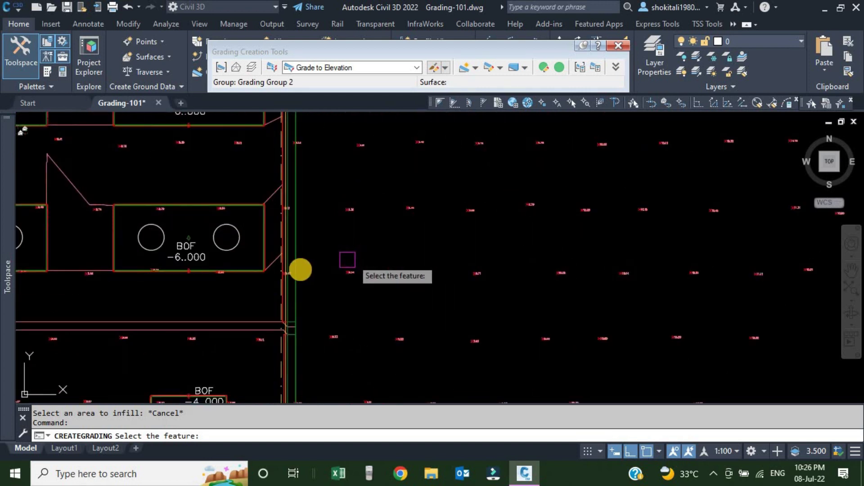
click(293, 239)
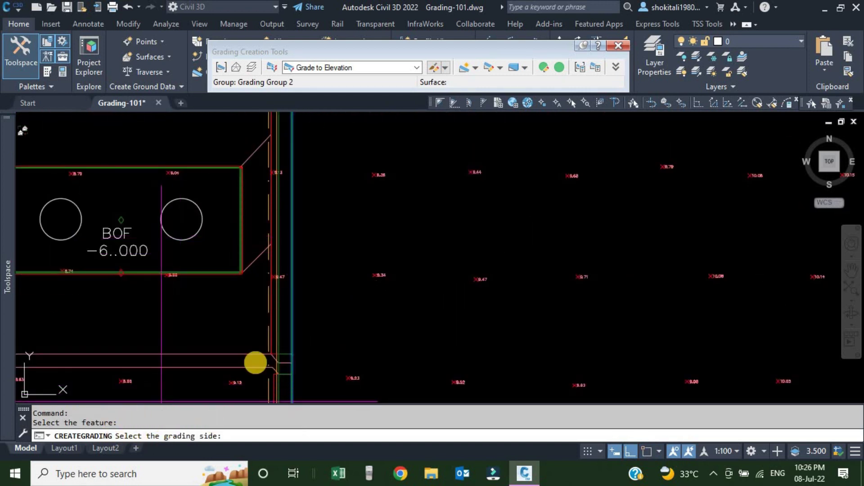
Step: Grade the outer boundary outward along its entire length to elevation 0 with a 1:1 cut slope and 0.10:1 fill slope
scroll(486, 282, down, 6)
scroll(532, 261, up, 4)
scroll(444, 264, down, 5)
scroll(315, 242, up, 5)
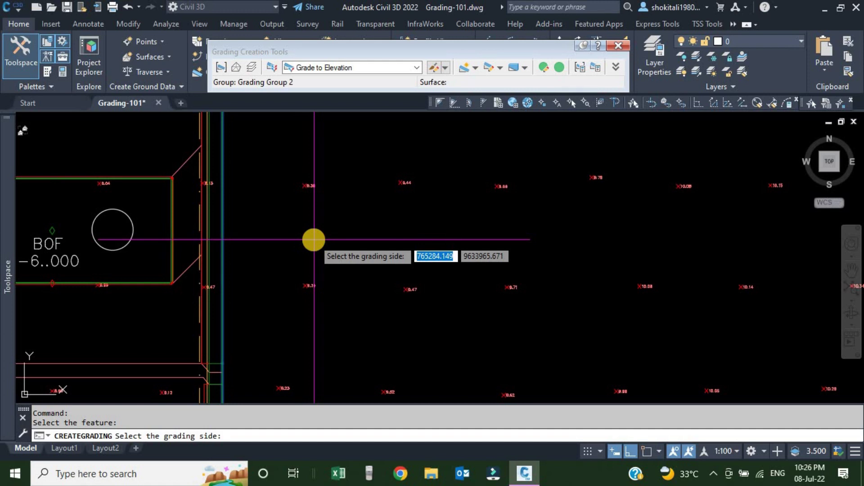
click(314, 239)
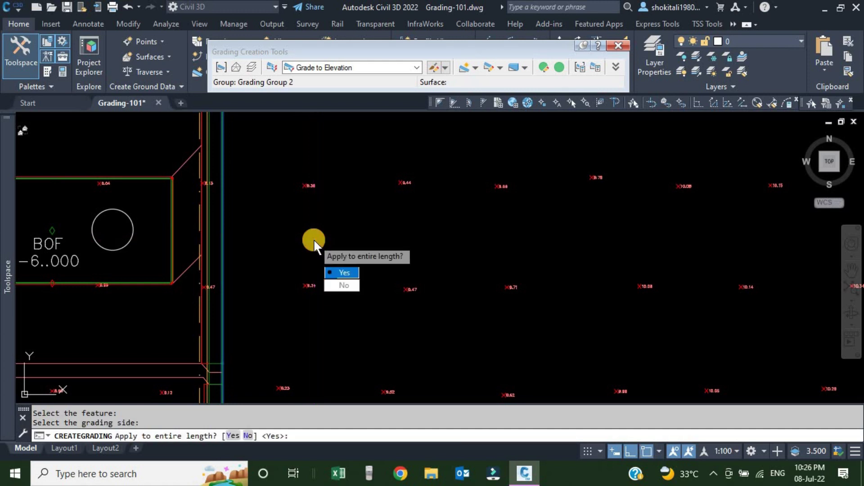
key(Return)
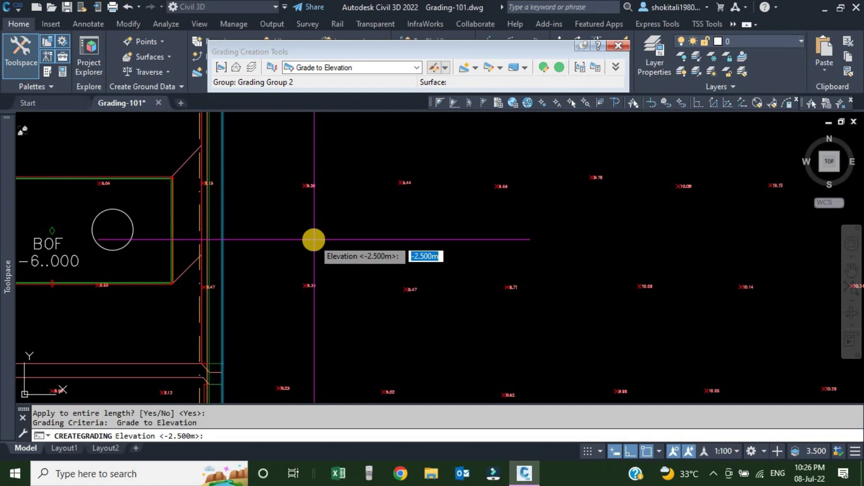
key(Return)
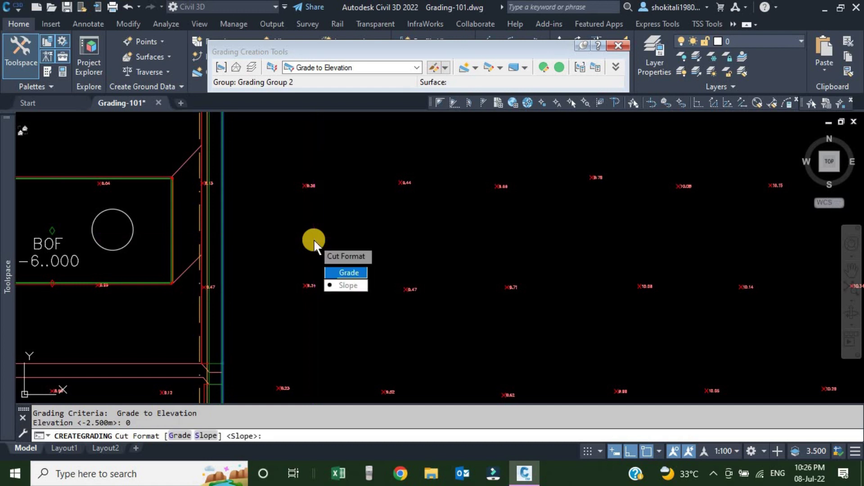
key(Return)
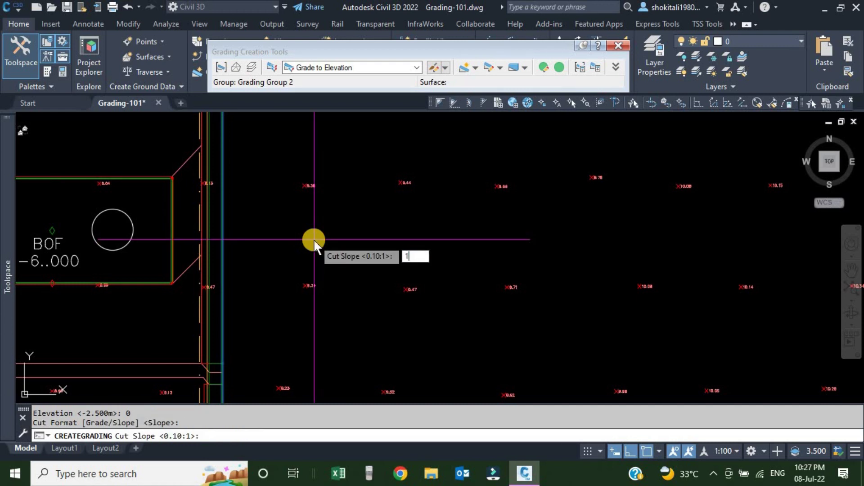
key(Return)
key(Return)
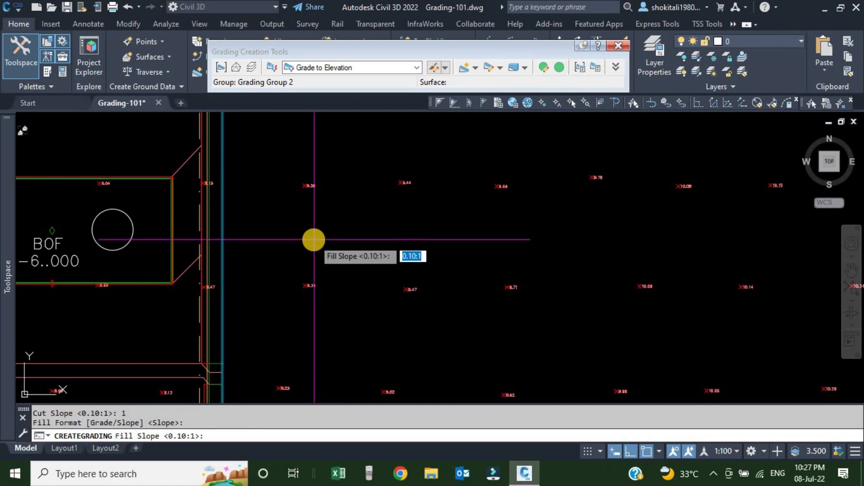
key(Return)
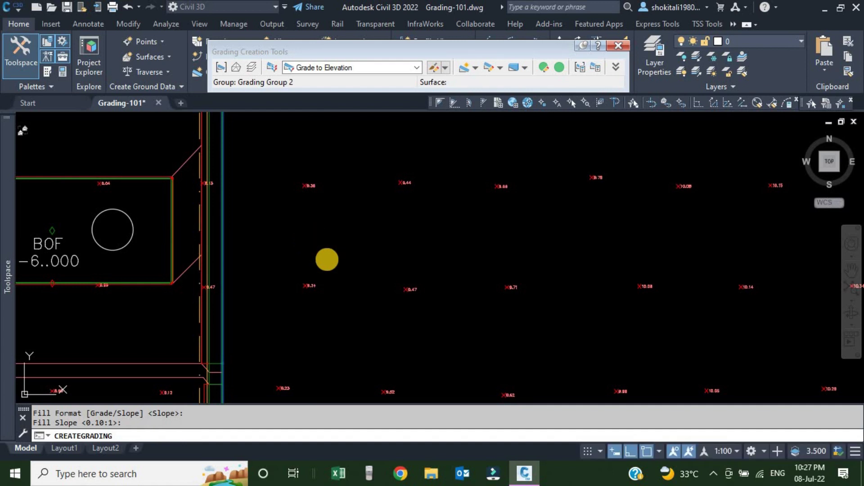
scroll(331, 248, down, 8)
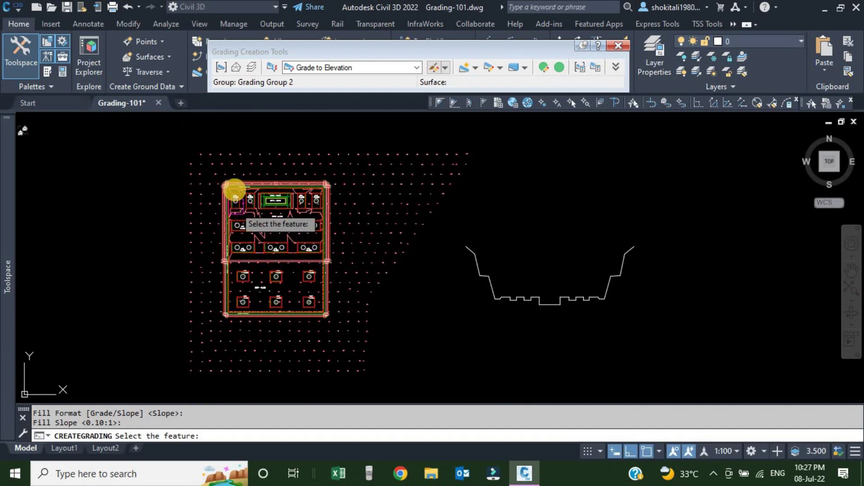
scroll(235, 189, up, 4)
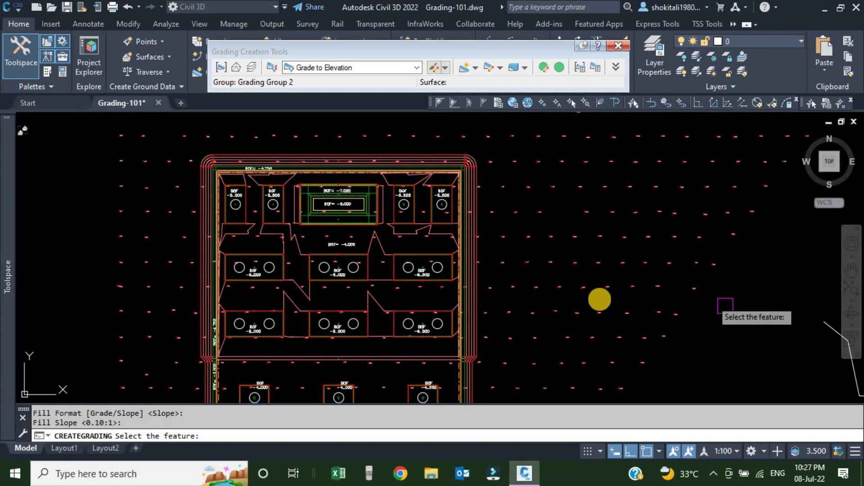
Step: Check the bench in the section profile and switch the grading criterion to Grade to Distance
scroll(455, 340, up, 5)
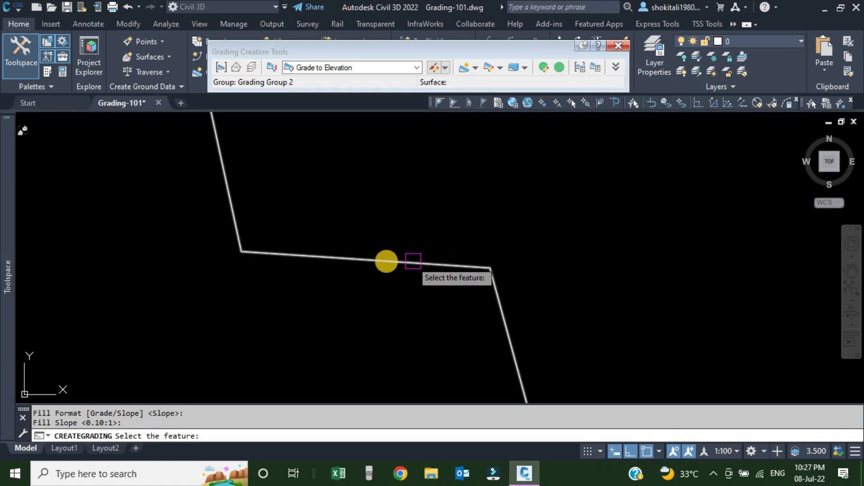
scroll(311, 264, down, 5)
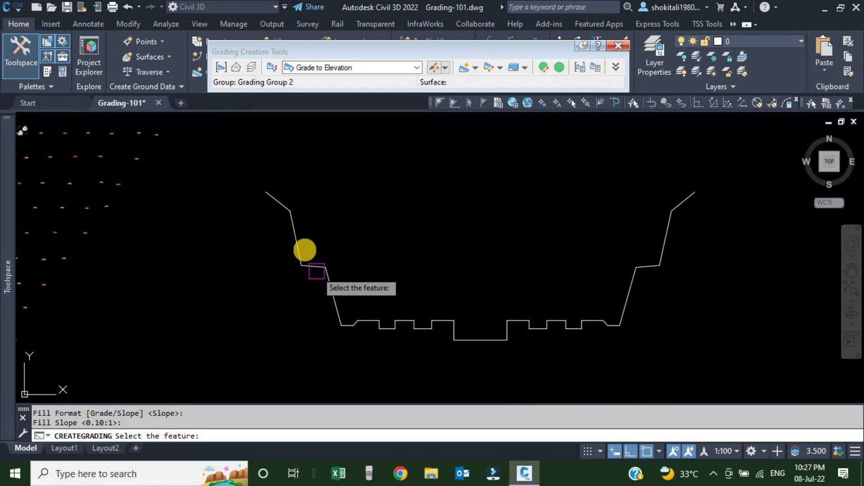
scroll(297, 236, up, 3)
scroll(341, 332, up, 4)
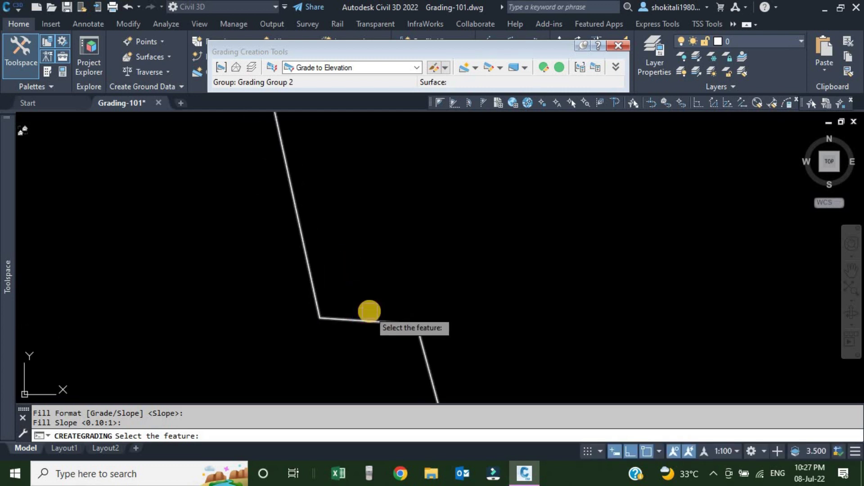
scroll(369, 311, down, 6)
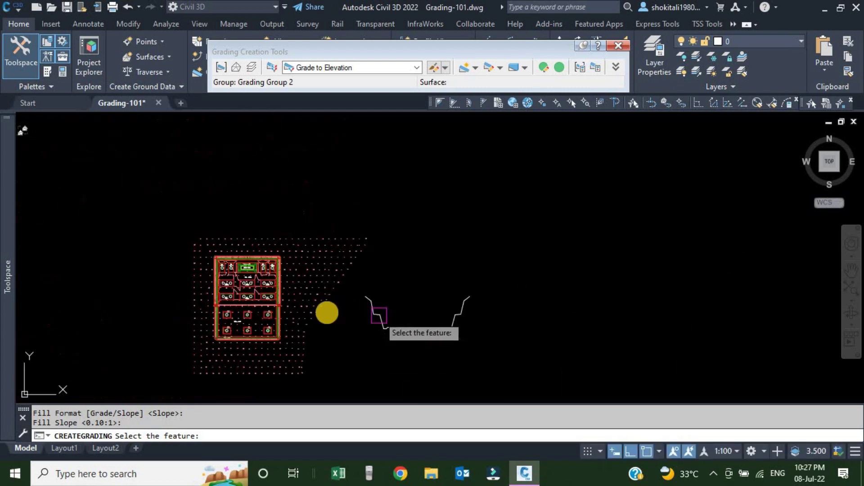
click(368, 71)
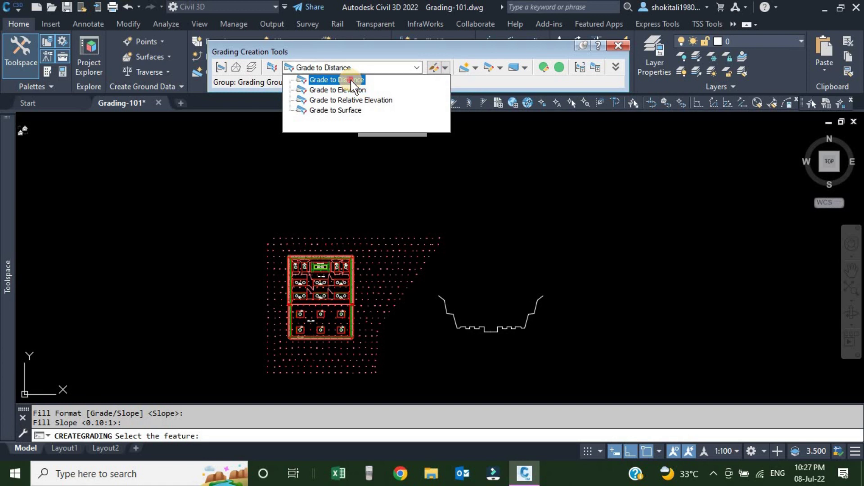
Step: Grade a bench outward from the outer slope's top edge along its entire length, with a distance of 2 m and a grade of 0.1%
click(350, 80)
scroll(435, 302, up, 4)
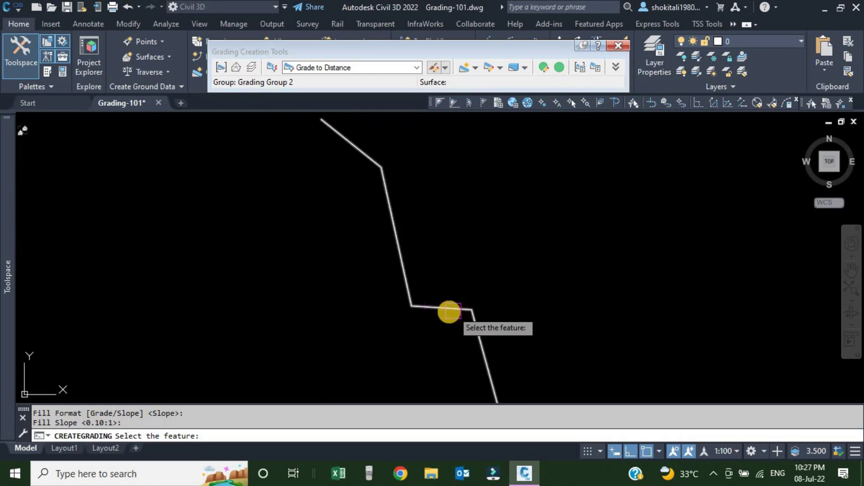
scroll(447, 309, down, 8)
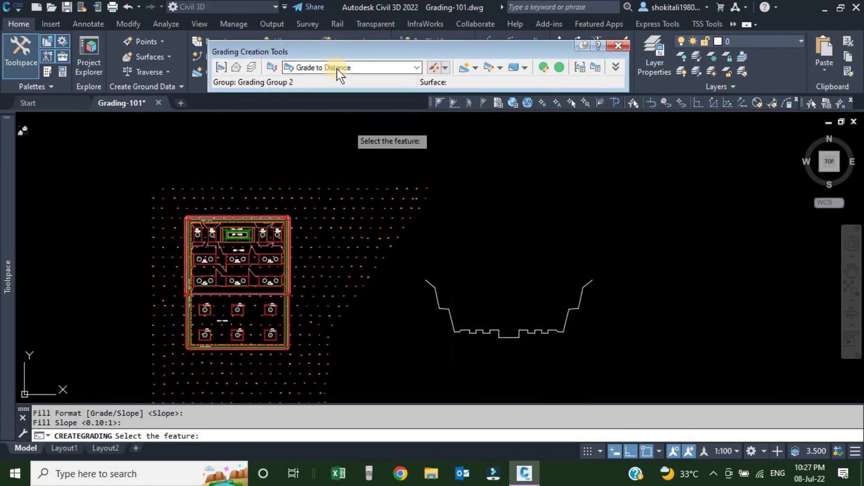
scroll(331, 228, up, 6)
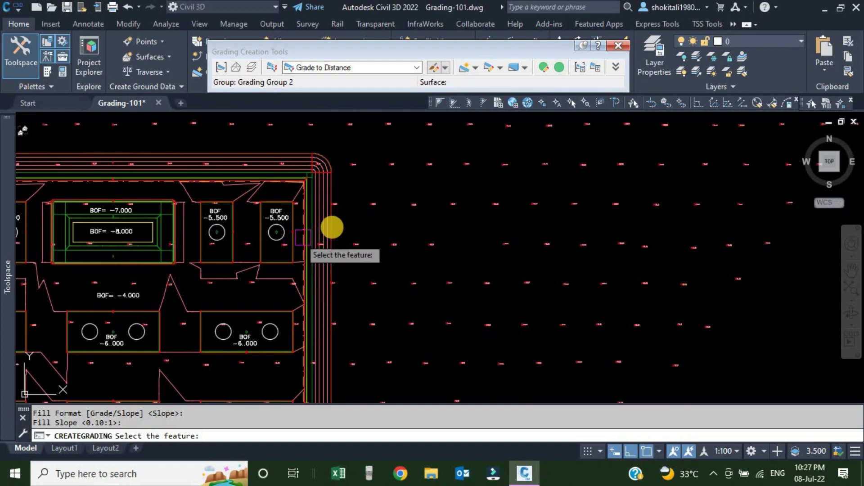
click(322, 209)
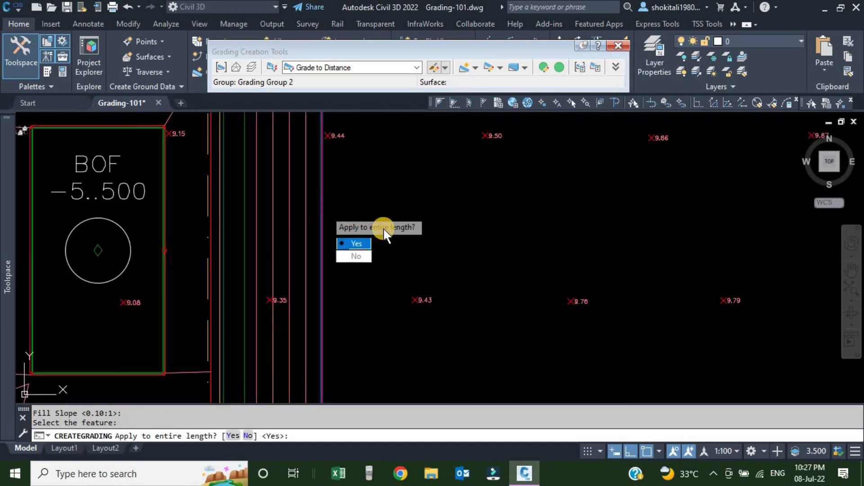
click(361, 243)
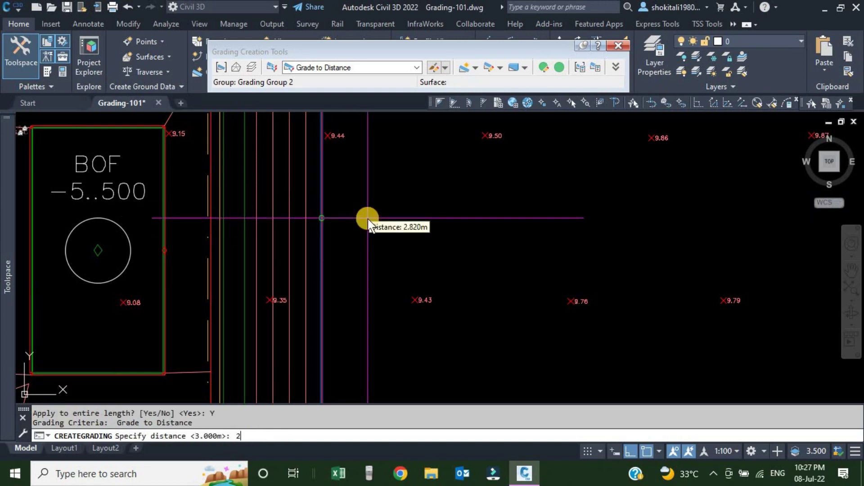
key(Return)
key(Down)
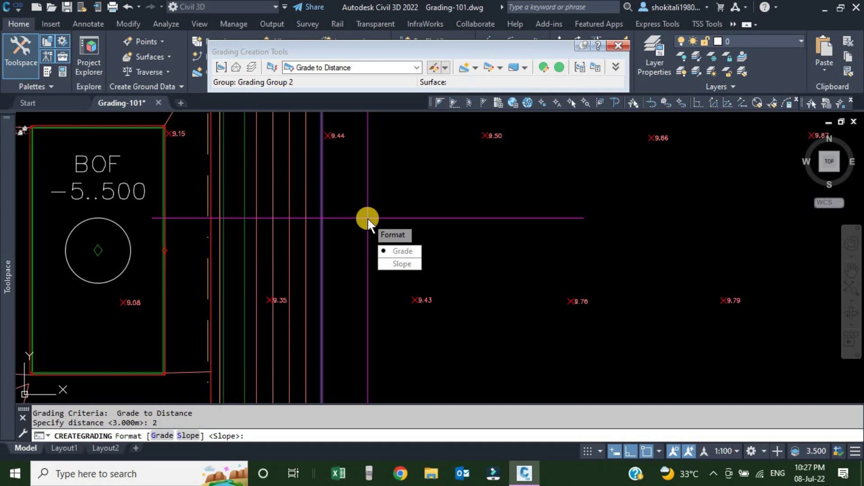
key(Return)
text(.1)
key(Return)
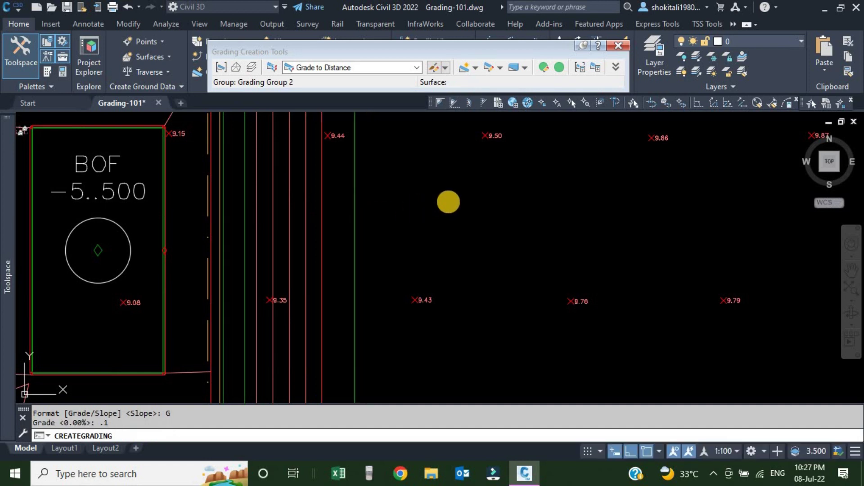
Step: Examine the new bench at the northeastern corner and compare it with the side slope above the bench in the section profile
scroll(347, 217, down, 5)
scroll(339, 189, up, 4)
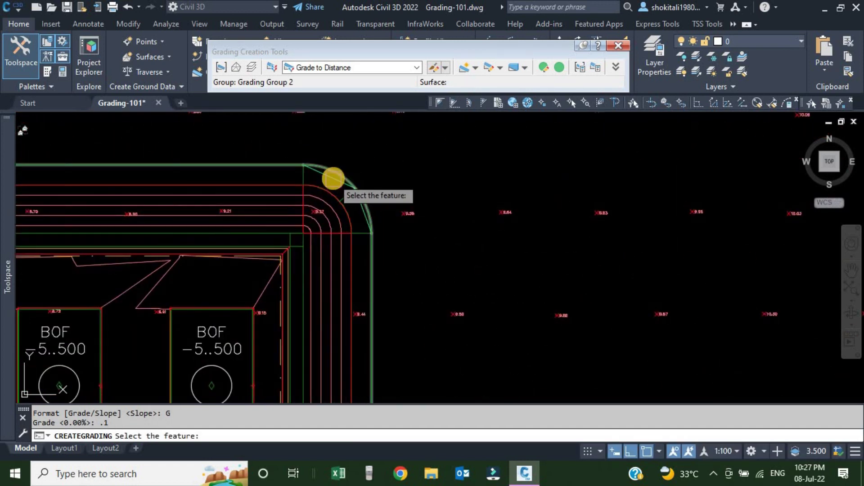
scroll(346, 180, up, 2)
scroll(355, 185, down, 4)
scroll(351, 232, up, 4)
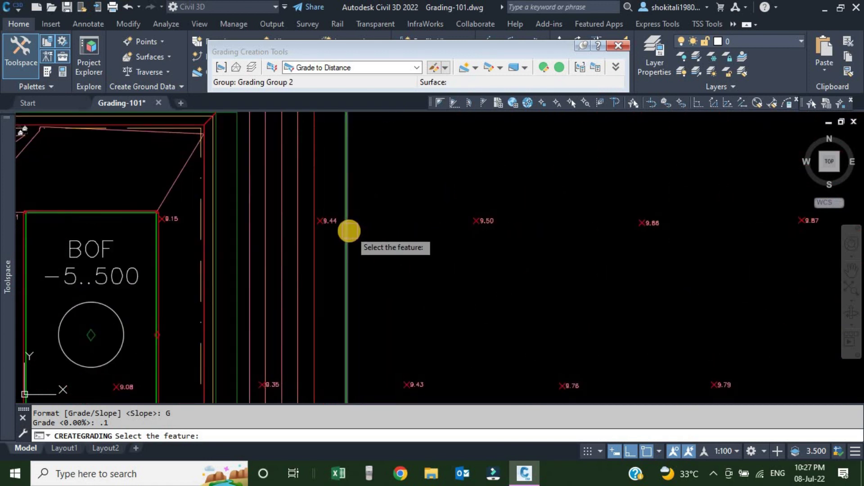
scroll(349, 231, down, 3)
scroll(348, 231, up, 2)
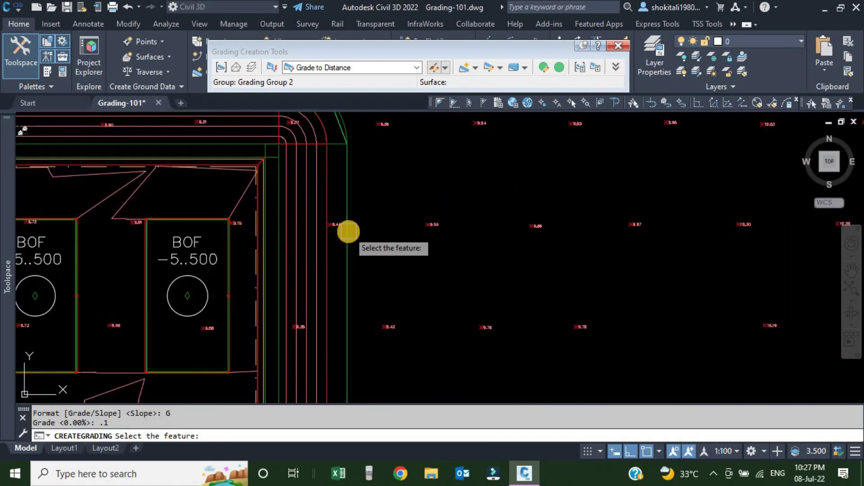
scroll(558, 305, down, 5)
scroll(509, 316, up, 5)
scroll(463, 277, up, 1)
scroll(459, 281, up, 2)
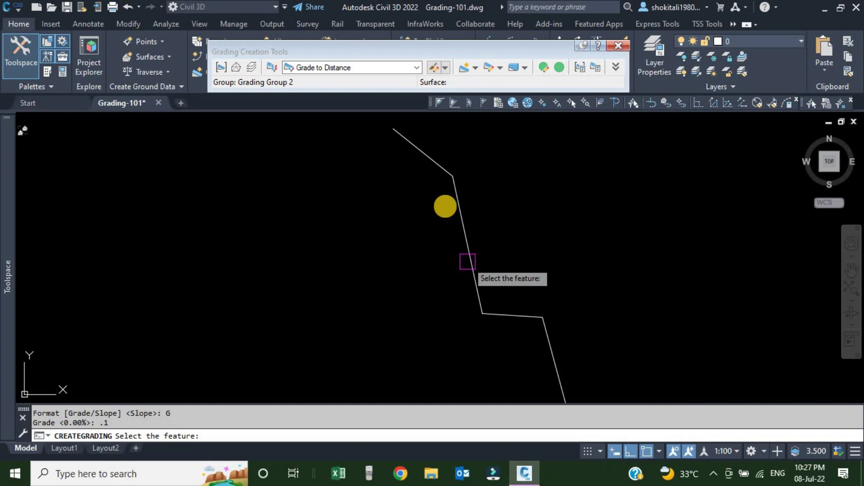
Step: Switch the criterion to Grade to Elevation and choose the bench's outer edge as the feature, applied to its entire length
scroll(450, 192, down, 8)
scroll(396, 181, up, 6)
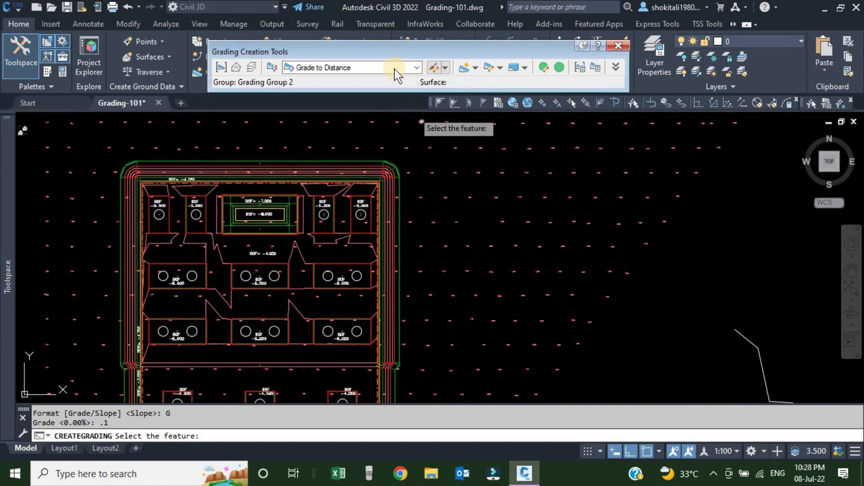
click(365, 67)
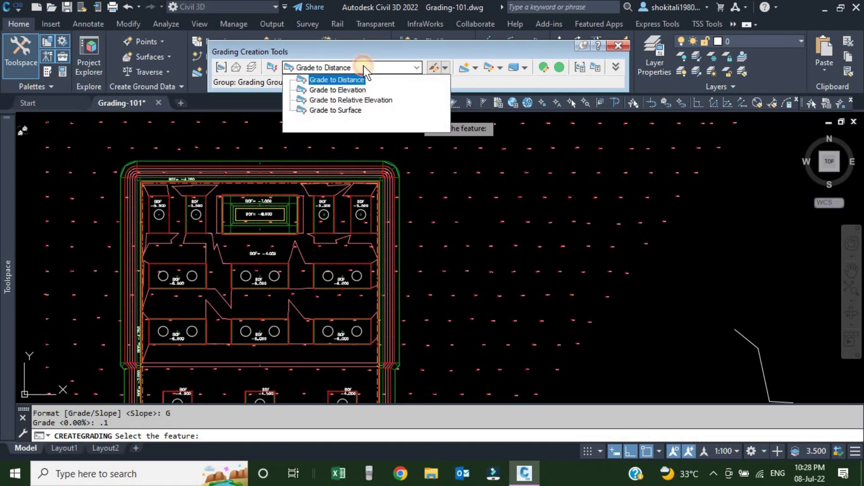
click(354, 90)
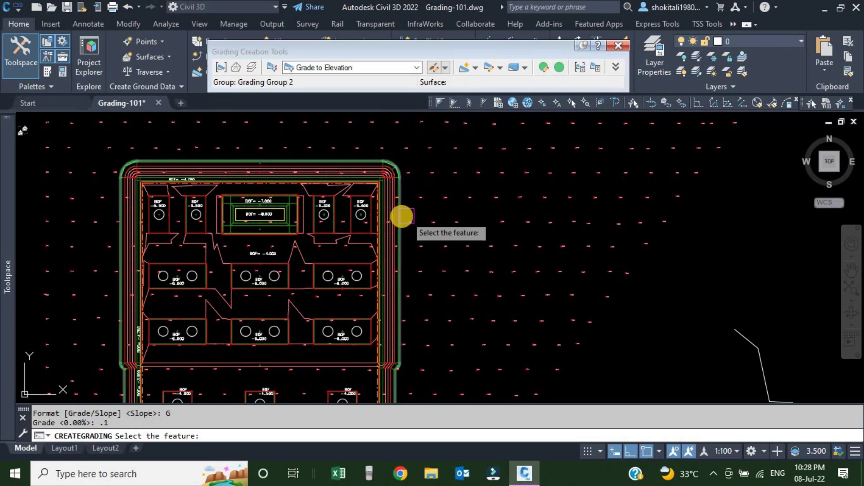
scroll(400, 214, up, 5)
click(396, 190)
click(421, 223)
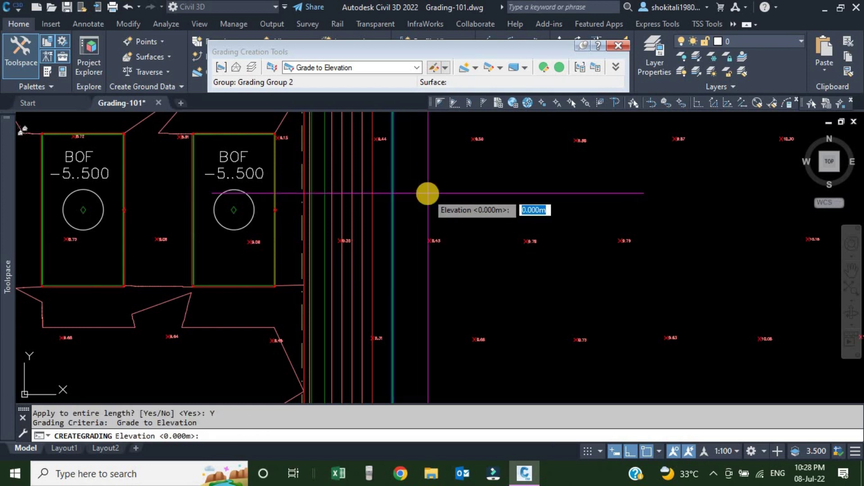
Step: Grade the bench edge up to elevation 5 with 0.5:1 cut and fill slopes
text(5)
key(Return)
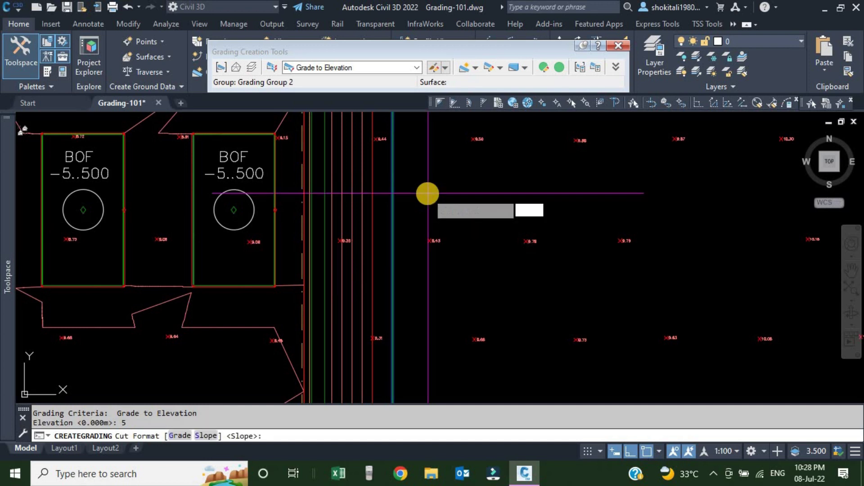
key(Return)
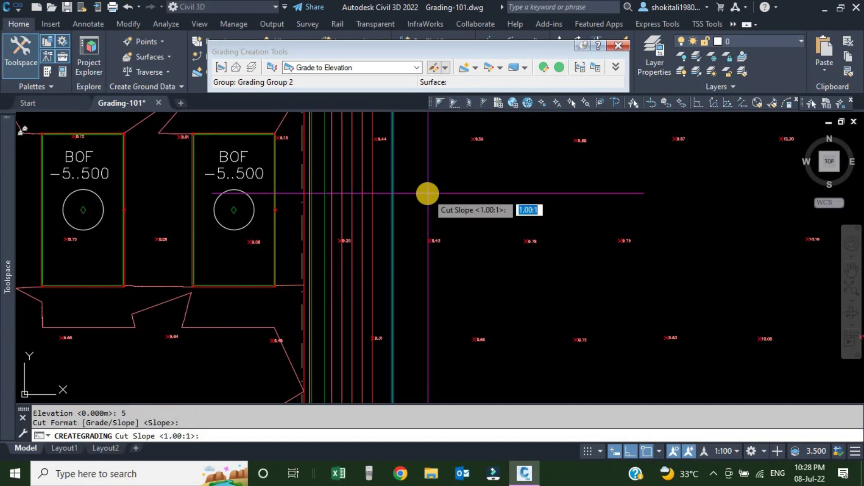
text(.5)
key(Return)
key(Return)
text(.5)
key(Return)
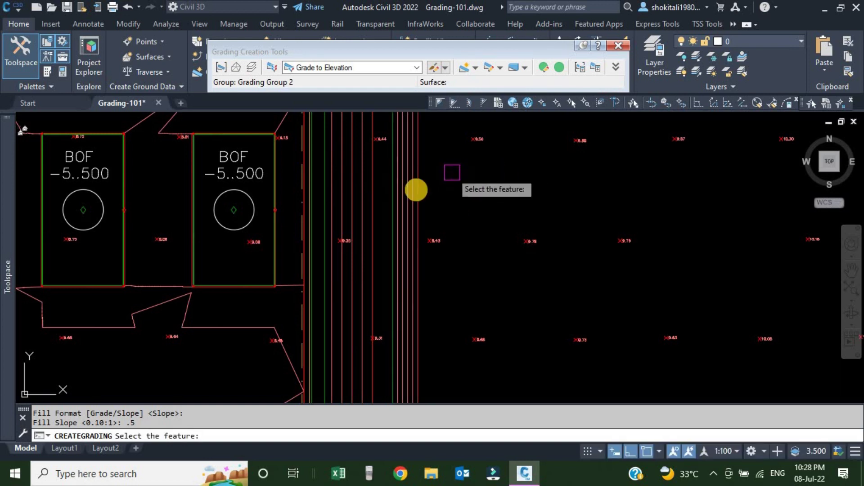
Step: Compare the new outer slope with the topmost slope of the section profile and end the grading command
scroll(406, 182, down, 5)
scroll(415, 174, up, 6)
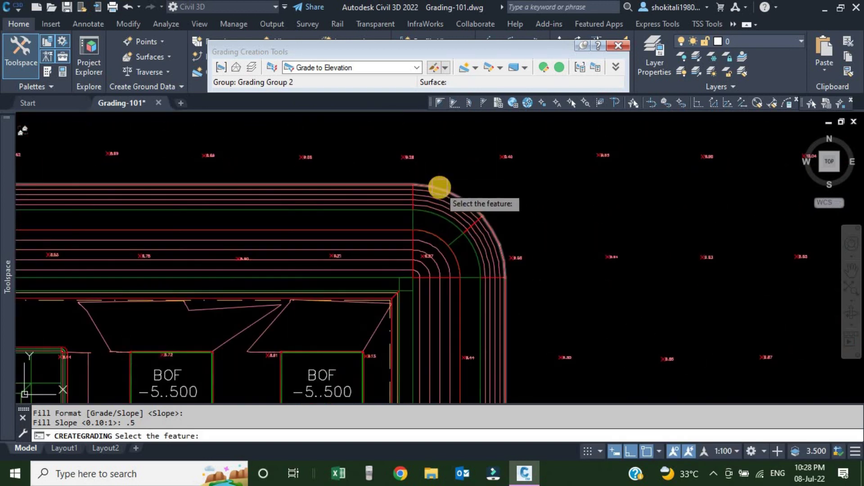
scroll(440, 187, down, 8)
scroll(586, 256, up, 8)
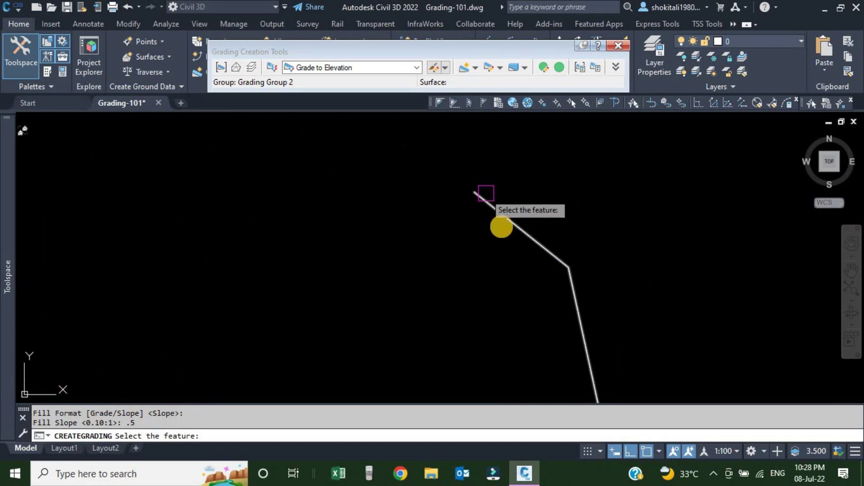
scroll(486, 193, down, 5)
middle_drag(675, 251, 614, 256)
scroll(614, 257, up, 5)
scroll(495, 270, down, 3)
scroll(494, 280, up, 3)
scroll(502, 276, down, 3)
middle_drag(241, 275, 383, 271)
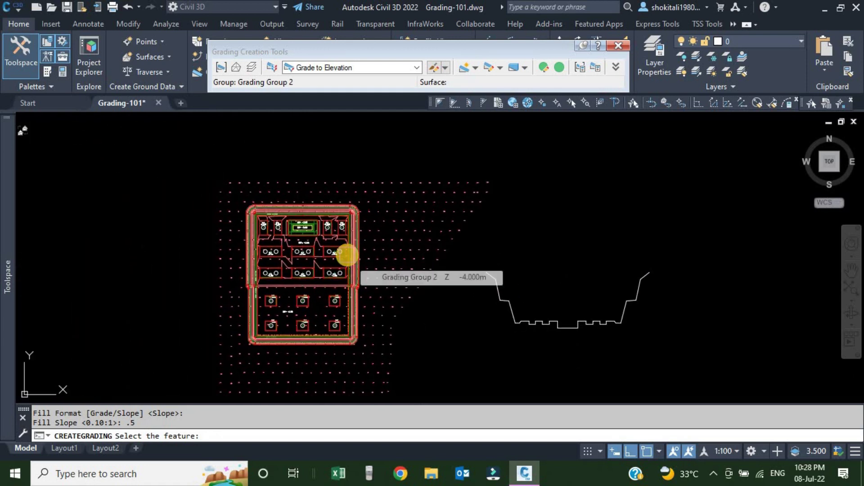
scroll(507, 292, up, 5)
scroll(507, 292, up, 3)
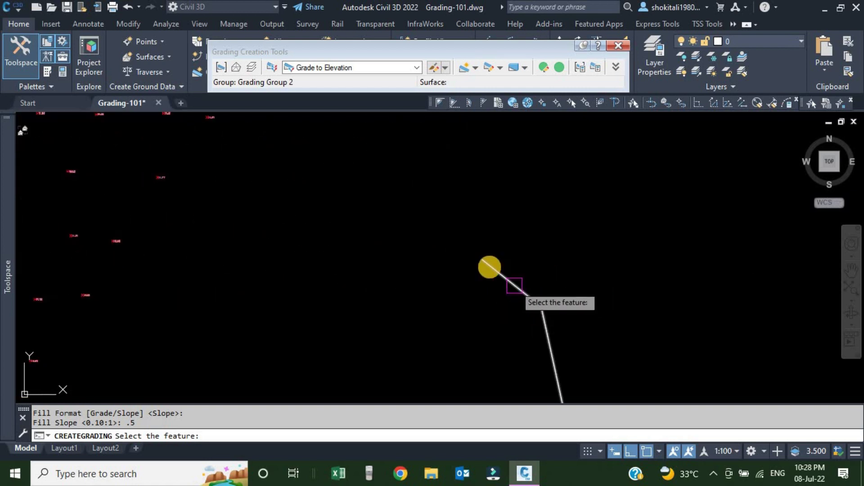
scroll(475, 258, down, 6)
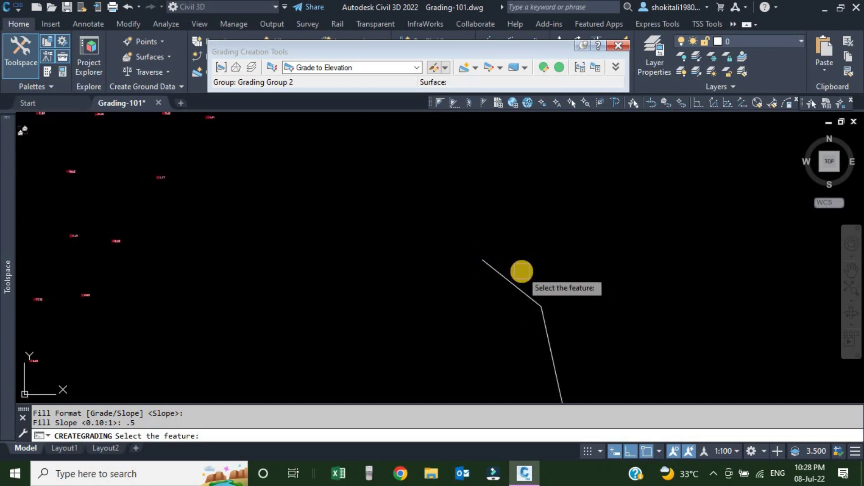
key(Escape)
middle_drag(339, 273, 416, 280)
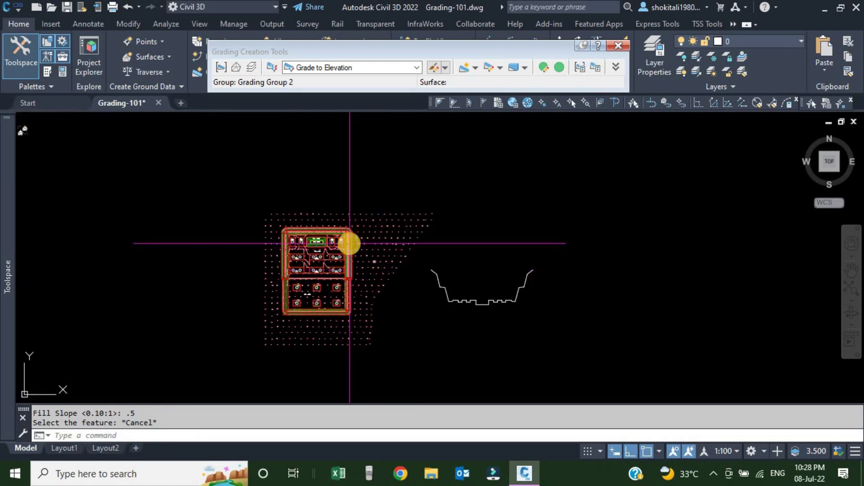
scroll(348, 243, up, 2)
scroll(361, 226, up, 3)
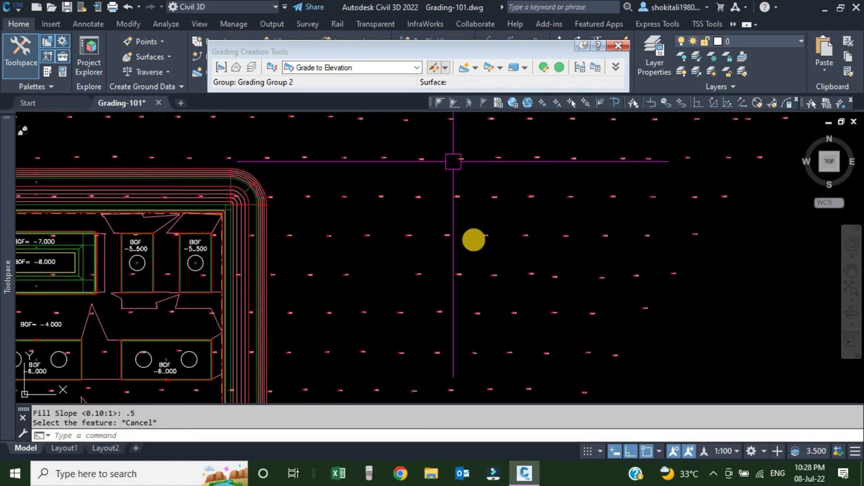
scroll(439, 228, up, 3)
scroll(430, 225, down, 5)
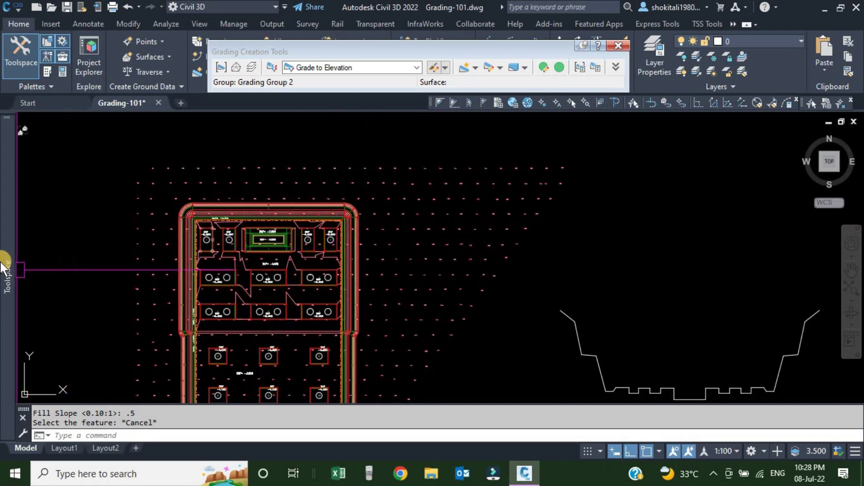
Step: Create a new TIN surface named NGL
mouse_move(4, 266)
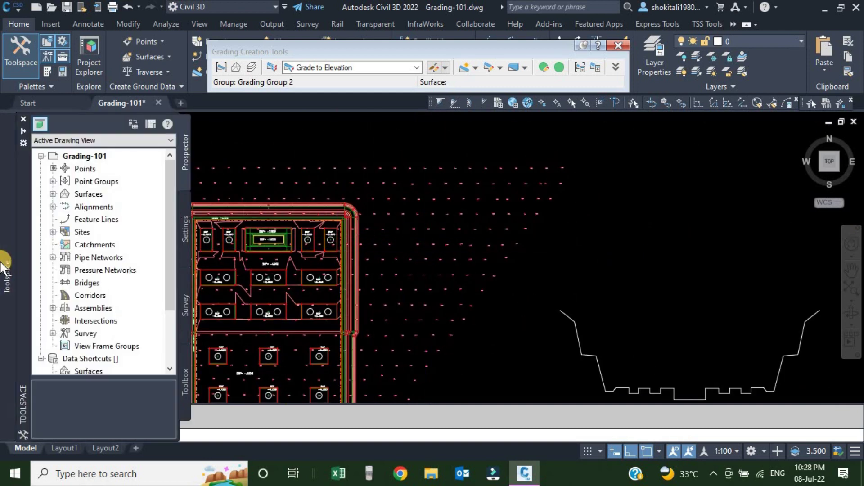
click(51, 193)
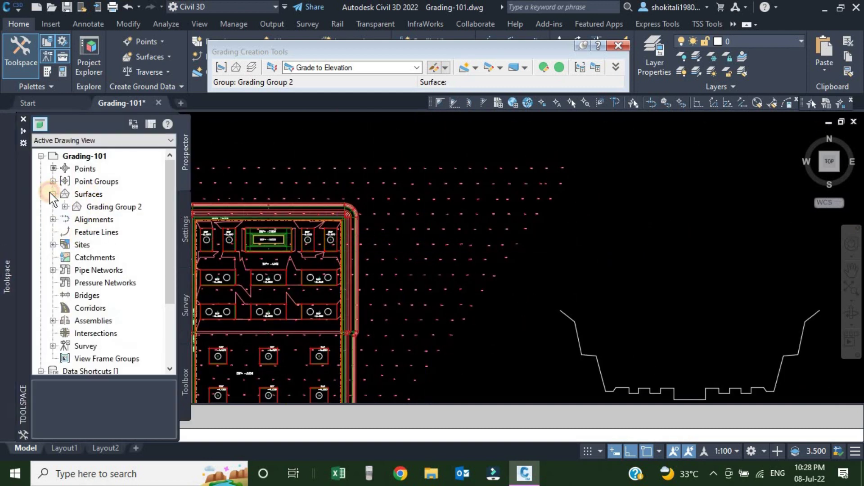
right_click(88, 195)
click(141, 203)
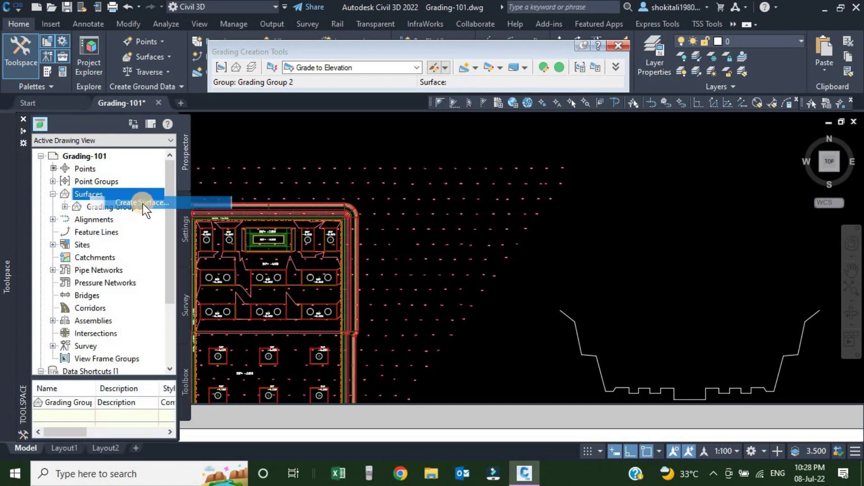
click(625, 208)
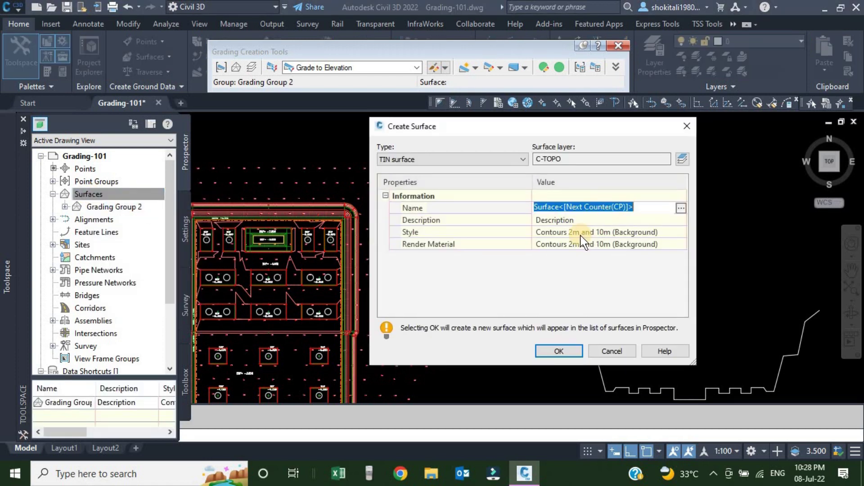
text(N)
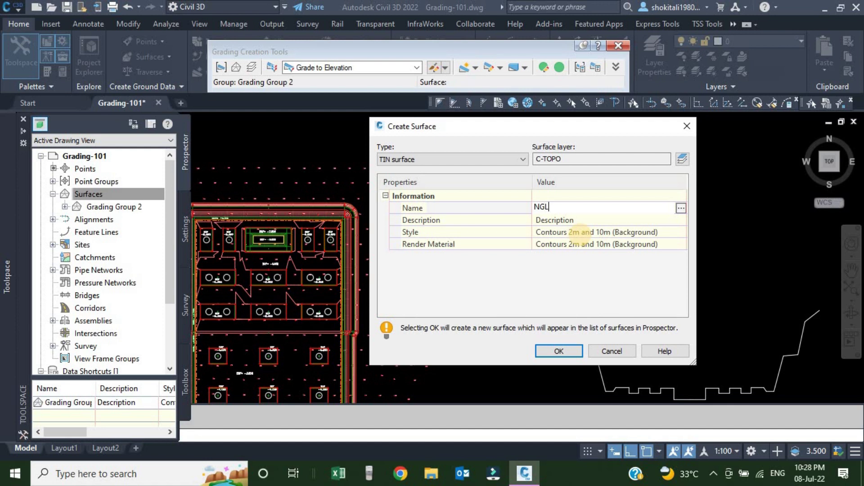
text(GL)
click(561, 349)
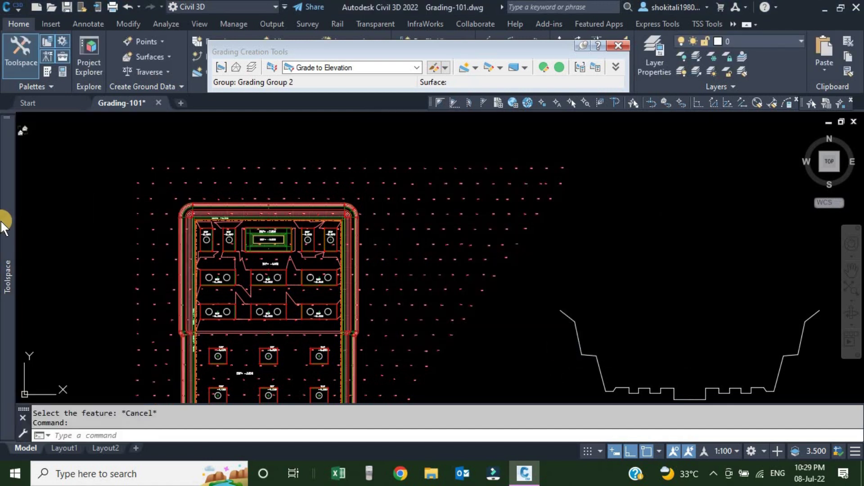
Step: Add the _All Points point group to the NGL surface definition
mouse_move(4, 225)
click(68, 195)
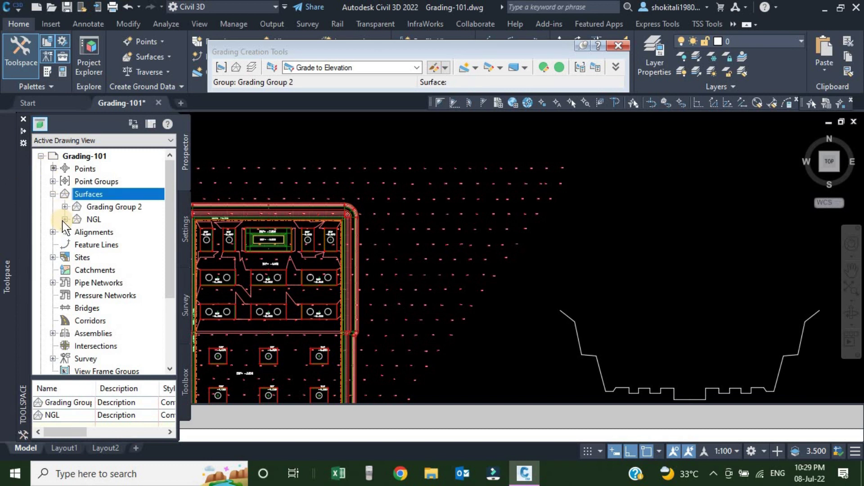
click(65, 220)
click(77, 258)
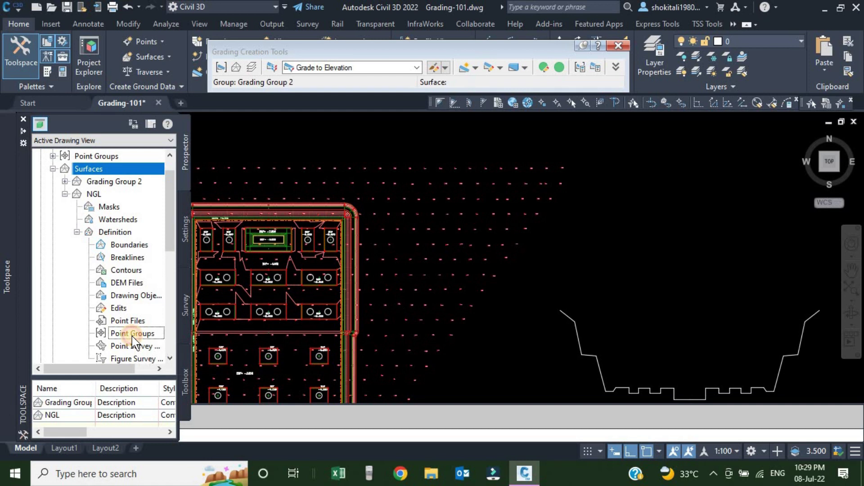
right_click(137, 335)
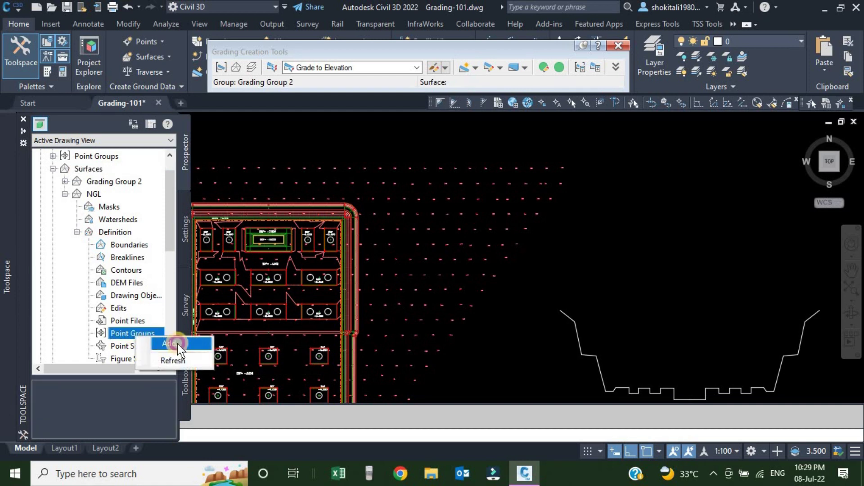
click(178, 344)
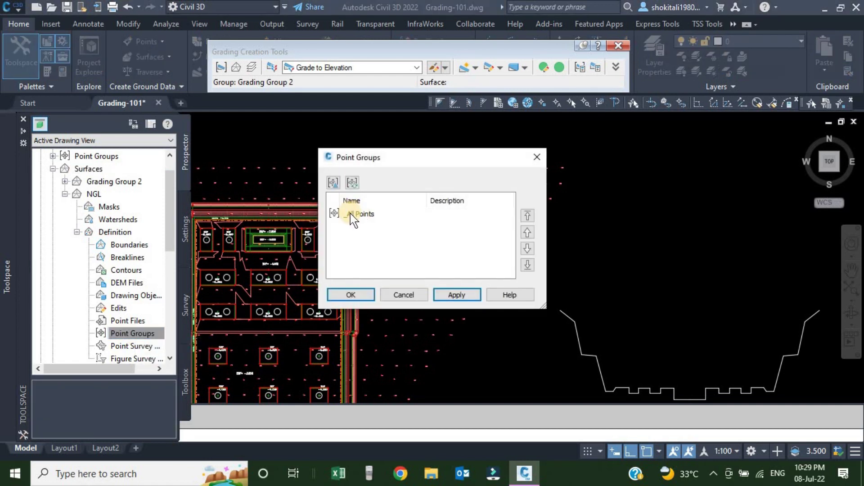
click(351, 213)
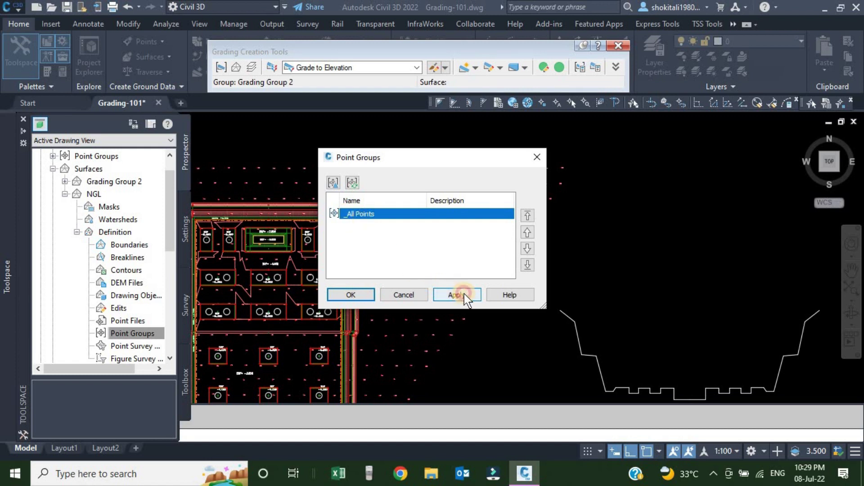
click(363, 294)
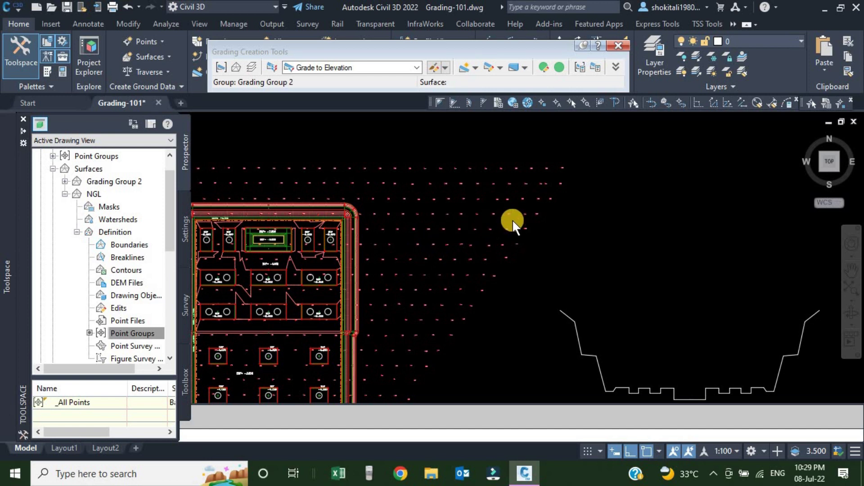
scroll(557, 244, down, 5)
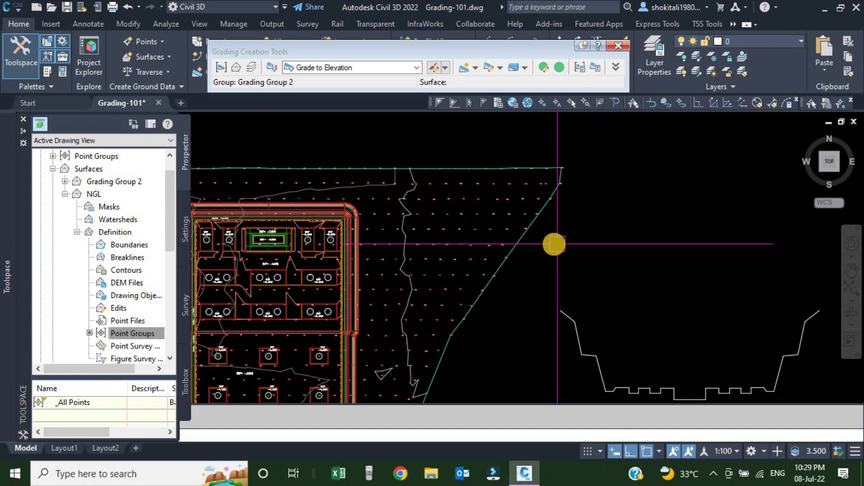
scroll(430, 252, up, 3)
scroll(515, 256, up, 5)
scroll(531, 221, down, 4)
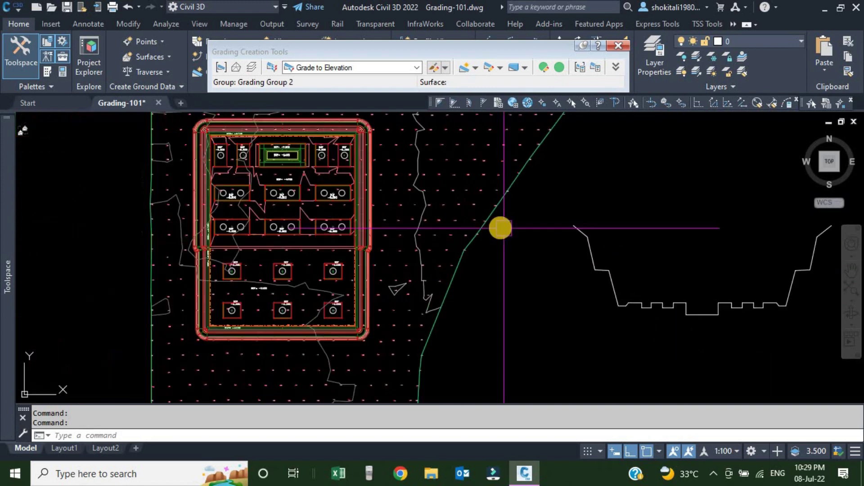
Step: Set NGL as the target surface for the grading
click(235, 67)
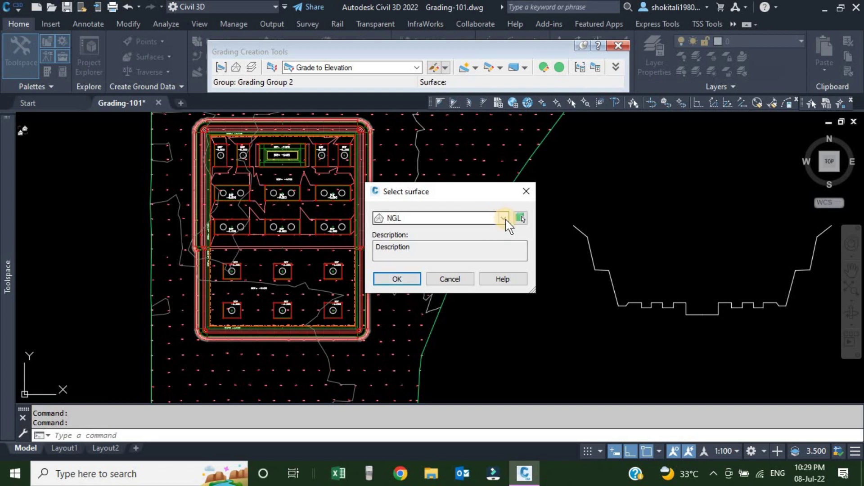
click(503, 220)
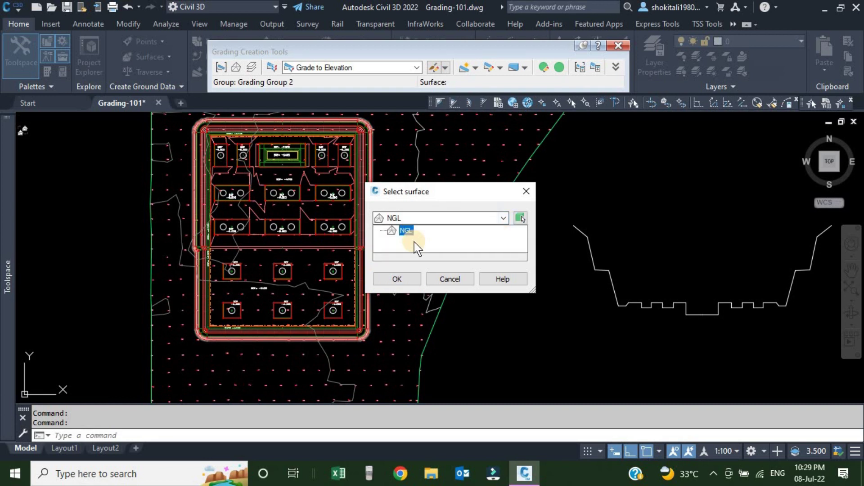
click(409, 231)
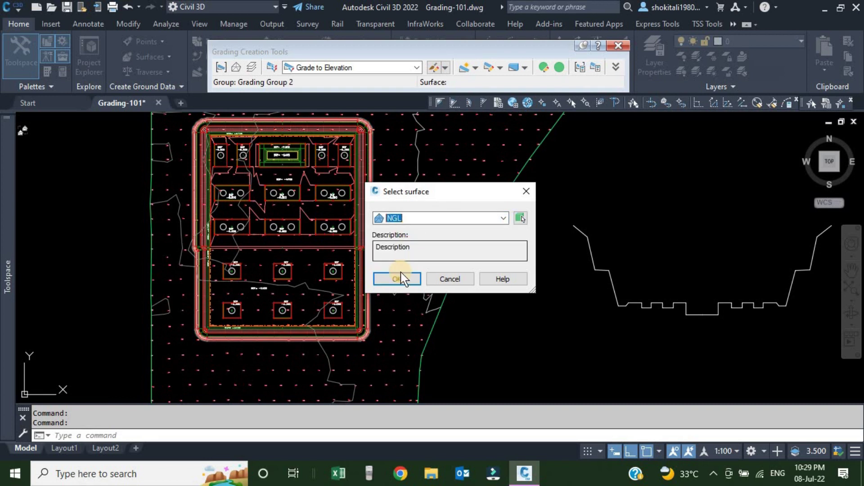
click(398, 279)
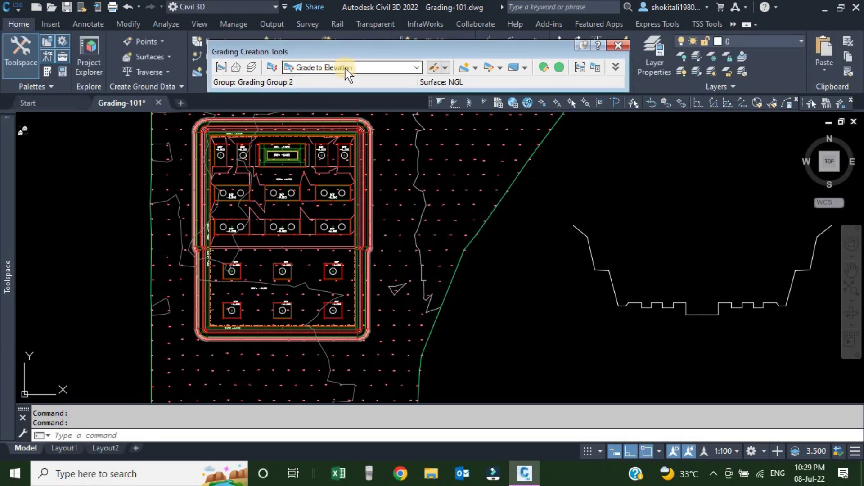
Step: Switch the criterion to Grade to Surface and choose the outermost edge of the excavation slope as the feature, applied to its entire length
click(363, 66)
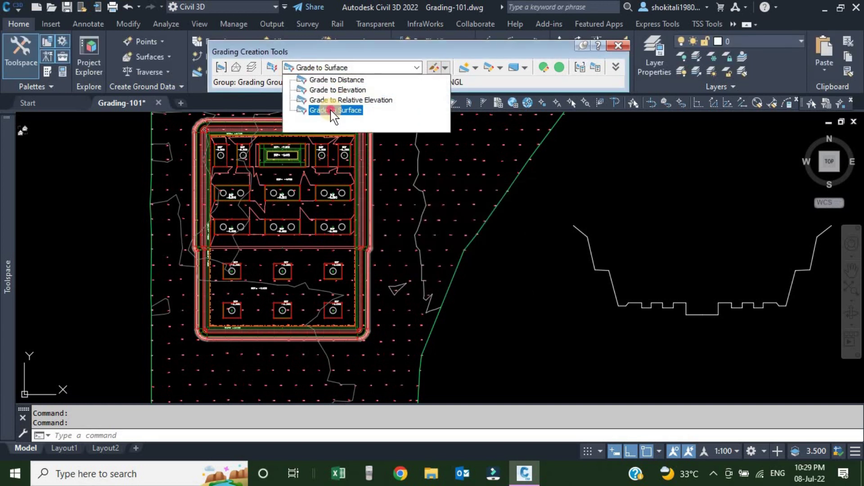
click(330, 110)
click(476, 68)
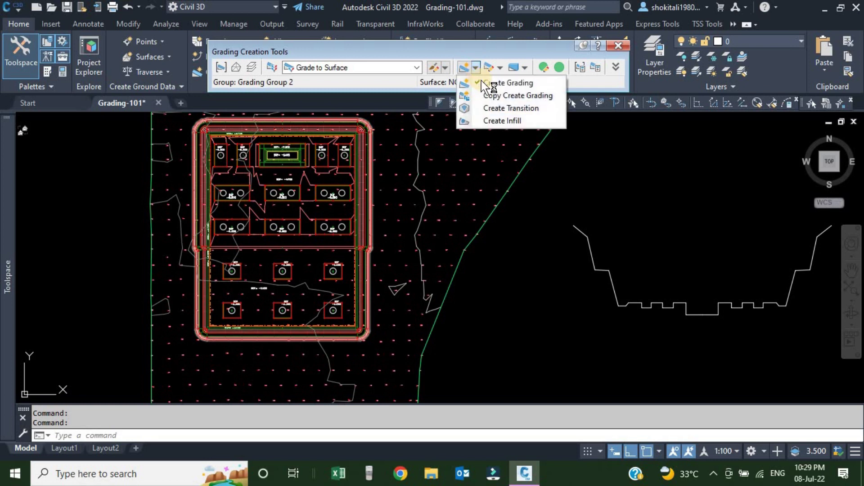
click(493, 83)
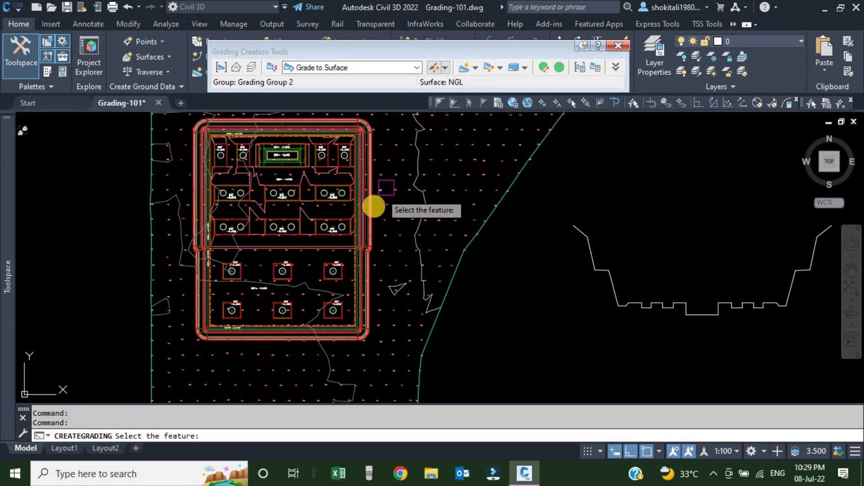
scroll(372, 218, up, 5)
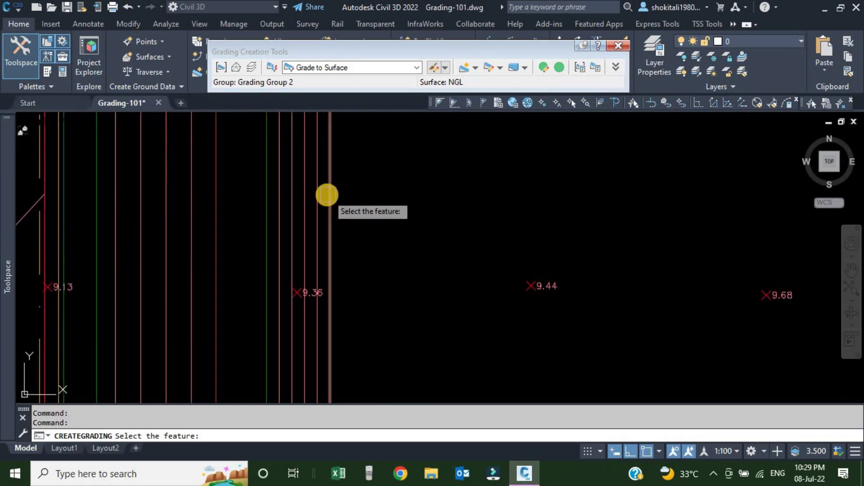
click(330, 194)
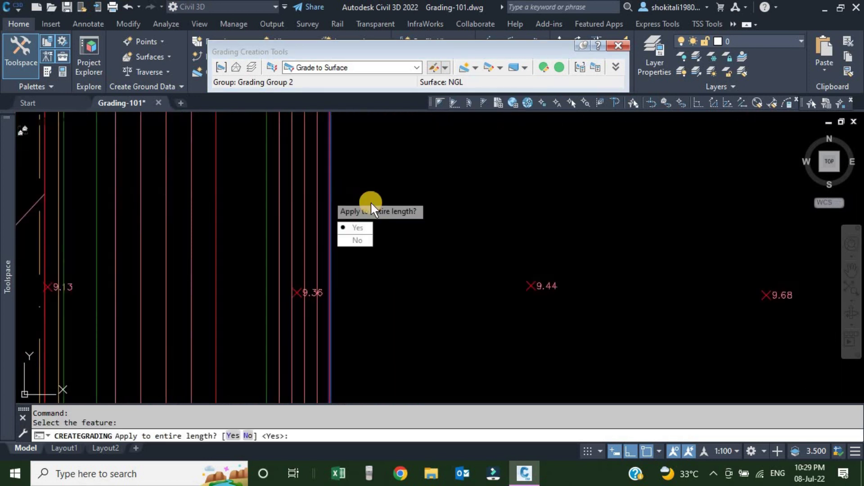
click(357, 228)
Step: Grade the outermost edge to the NGL surface with 1:1 cut and fill slopes, and close the grading creation tools
click(376, 242)
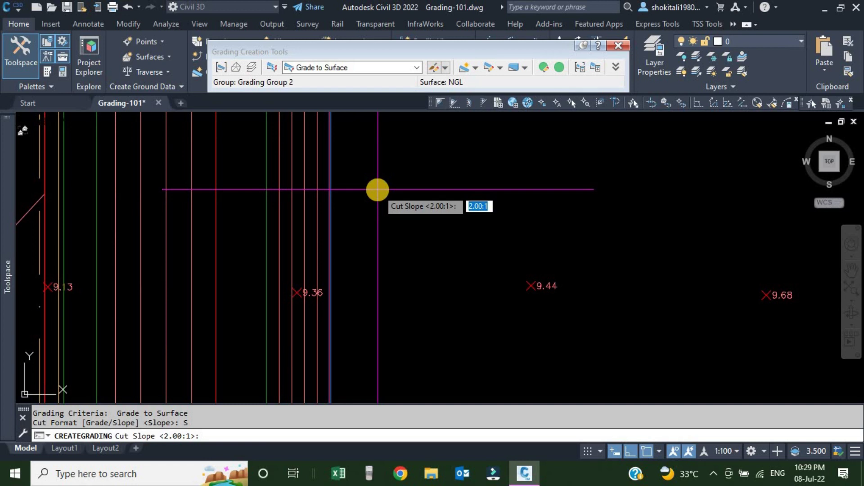
text(1)
key(Return)
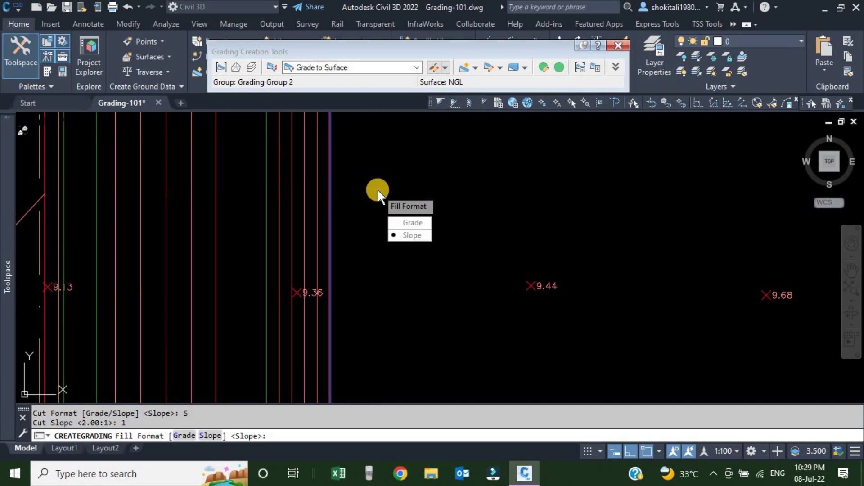
key(Return)
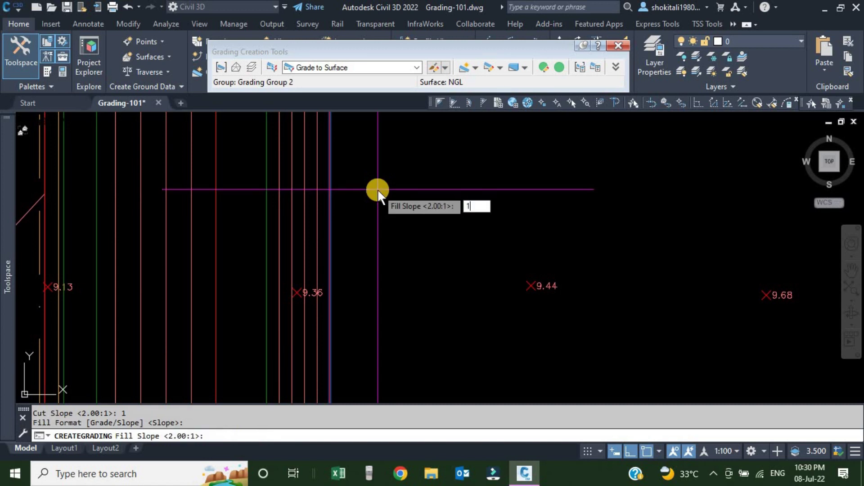
key(Return)
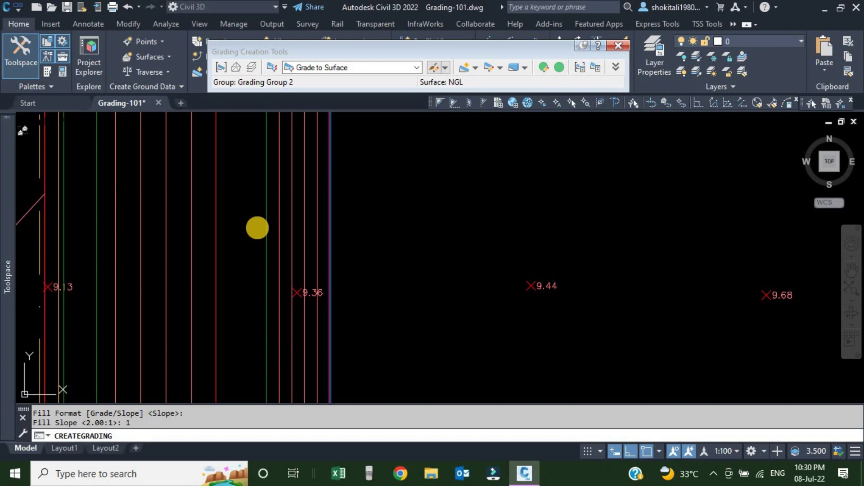
scroll(355, 232, down, 5)
scroll(315, 220, down, 4)
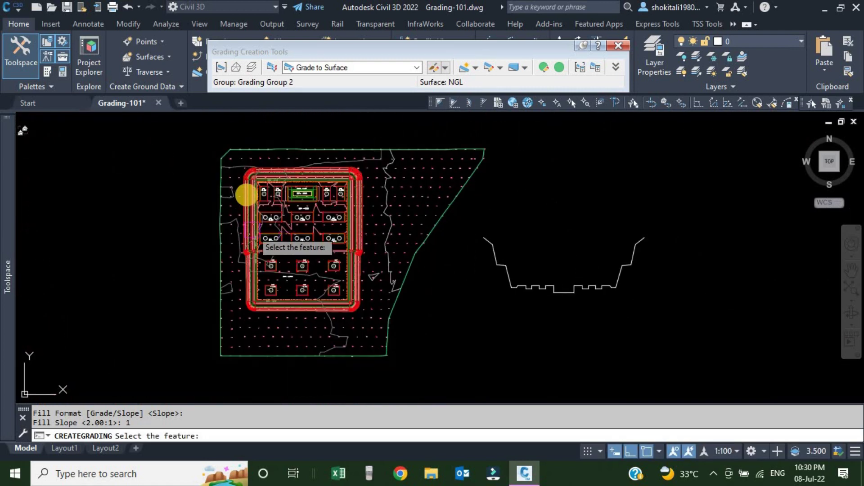
scroll(260, 161, up, 4)
scroll(316, 155, down, 4)
scroll(366, 156, up, 5)
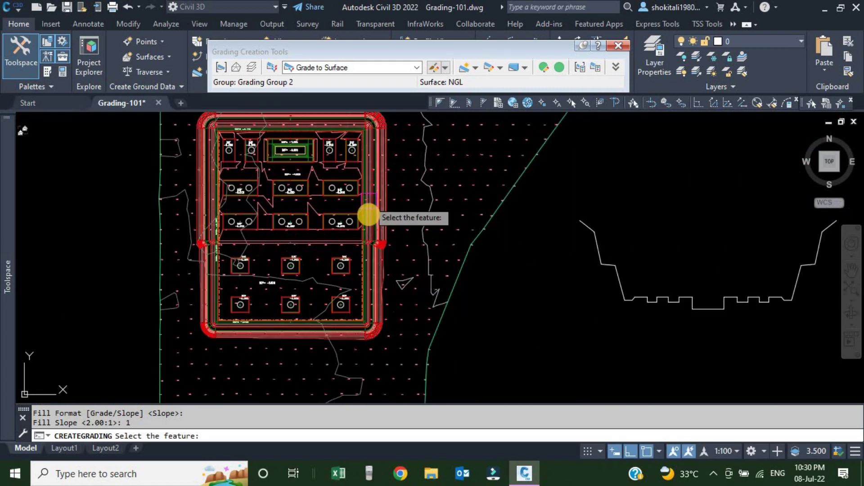
click(617, 46)
key(Escape)
Step: Select the excavation grading surface and open it in the Object Viewer
scroll(202, 202, up, 3)
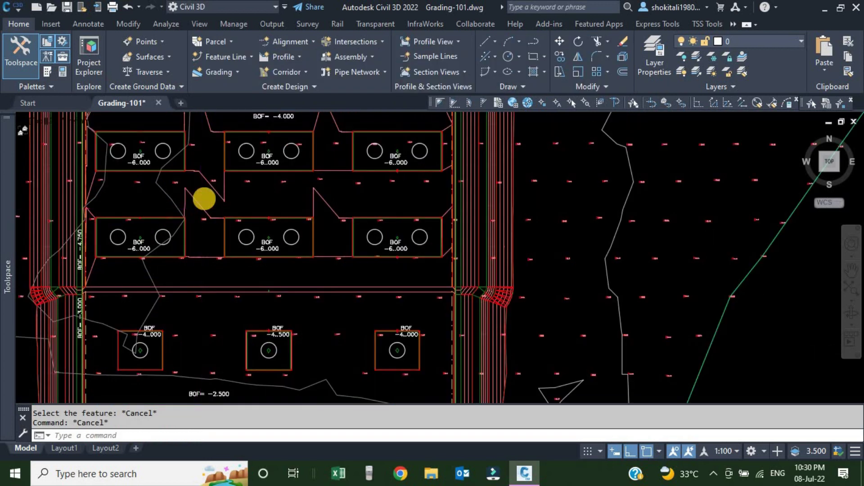
scroll(204, 199, up, 3)
click(312, 169)
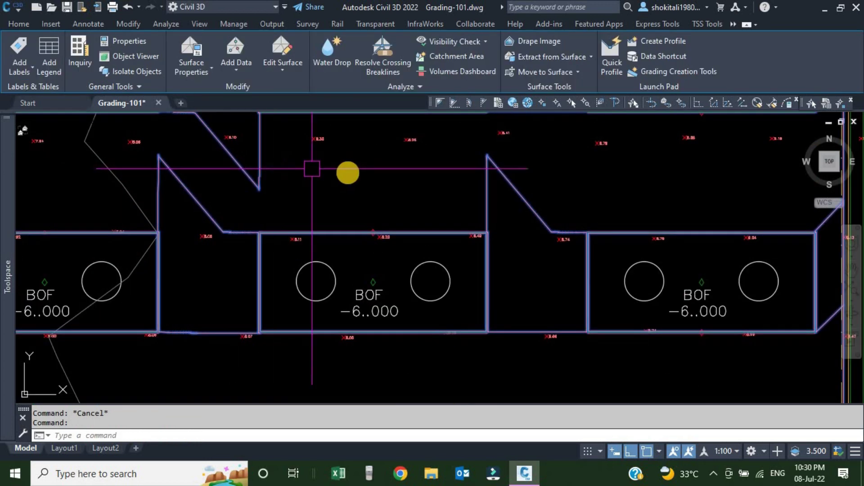
right_click(348, 173)
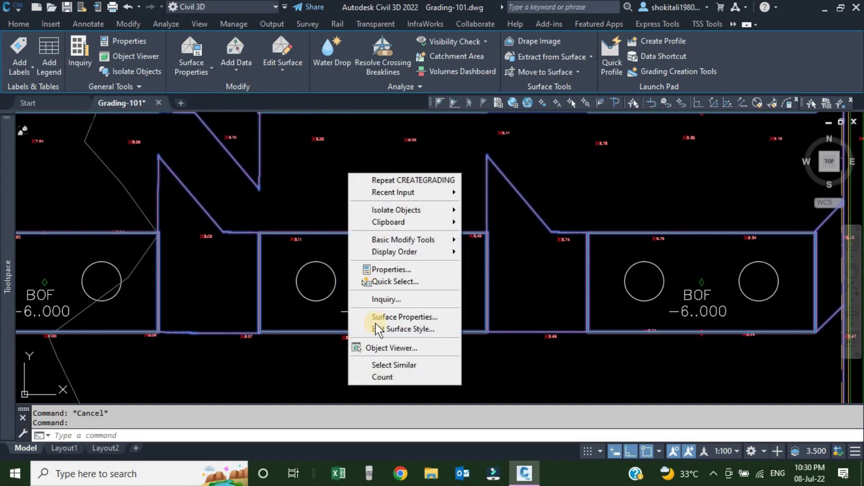
click(393, 346)
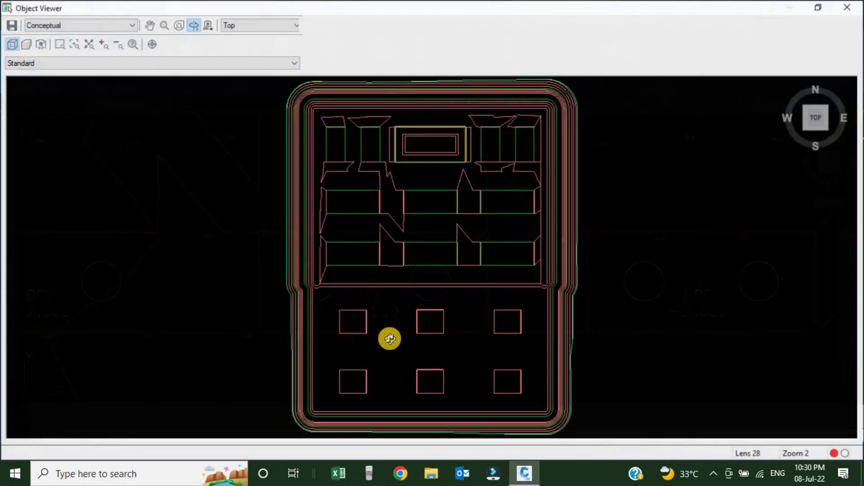
Step: Examine the footing pits, the nested central pit and the step between the two floor levels in 3D
mouse_move(403, 299)
mouse_down()
mouse_move(406, 242)
mouse_move(504, 286)
mouse_move(490, 280)
mouse_move(477, 248)
mouse_move(502, 233)
mouse_move(532, 254)
mouse_up()
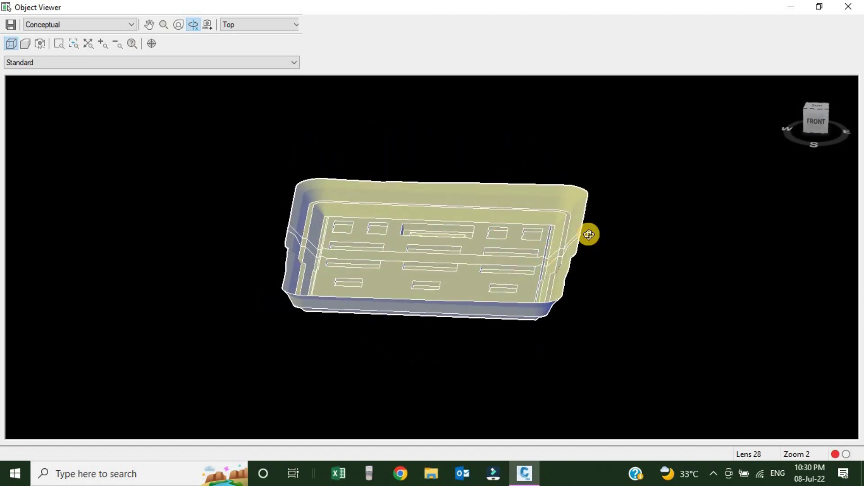
scroll(549, 249, up, 5)
drag(431, 199, 519, 226)
scroll(531, 222, up, 3)
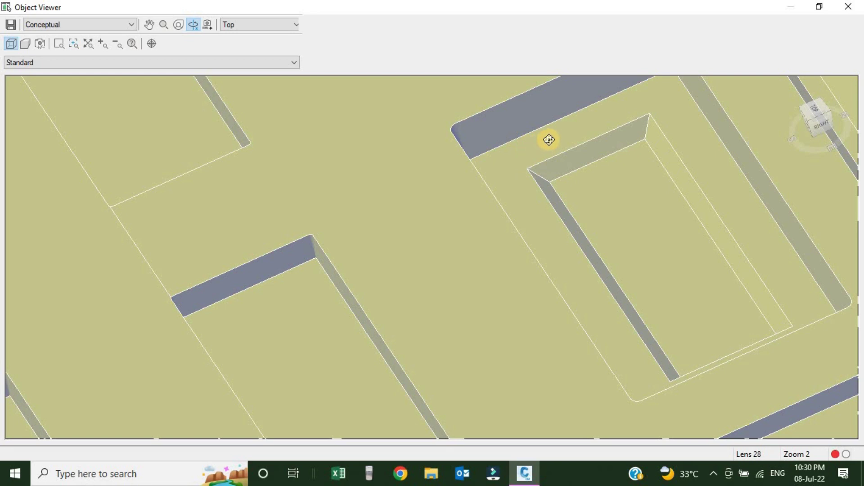
scroll(509, 168, down, 3)
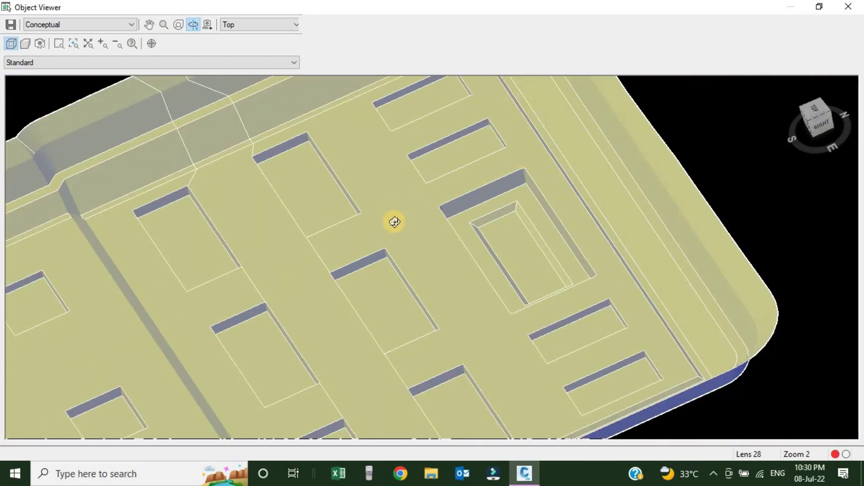
drag(449, 291, 379, 236)
scroll(365, 235, up, 4)
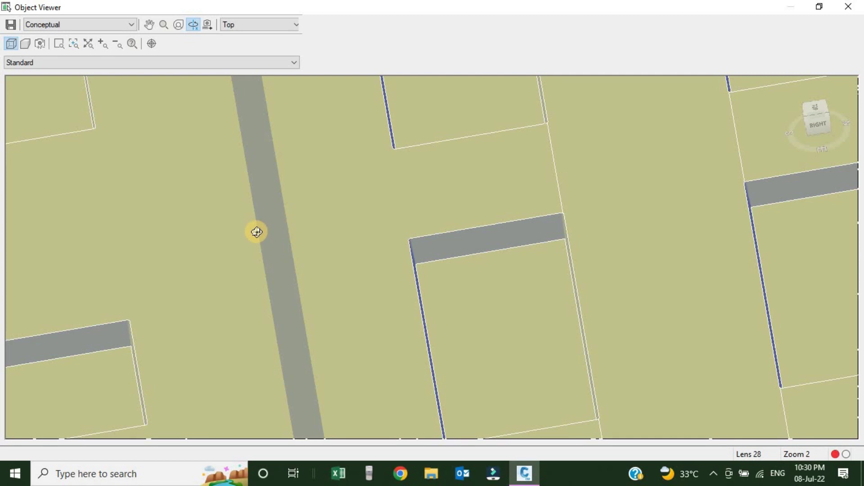
scroll(257, 232, down, 5)
drag(388, 303, 340, 282)
Step: Examine the bench, the outer side slopes and the top edge of the excavation where it meets natural ground
scroll(205, 189, up, 5)
drag(181, 208, 440, 245)
scroll(364, 223, up, 2)
drag(389, 232, 385, 221)
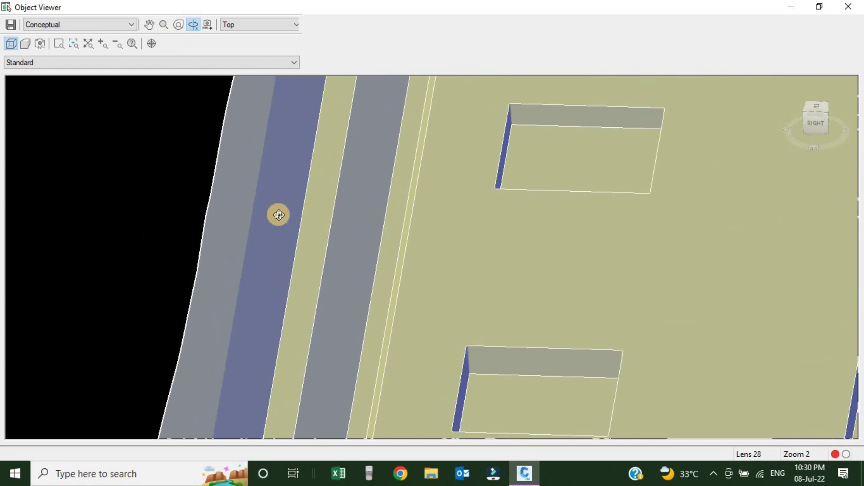
scroll(278, 214, down, 3)
scroll(323, 303, up, 2)
scroll(318, 181, up, 1)
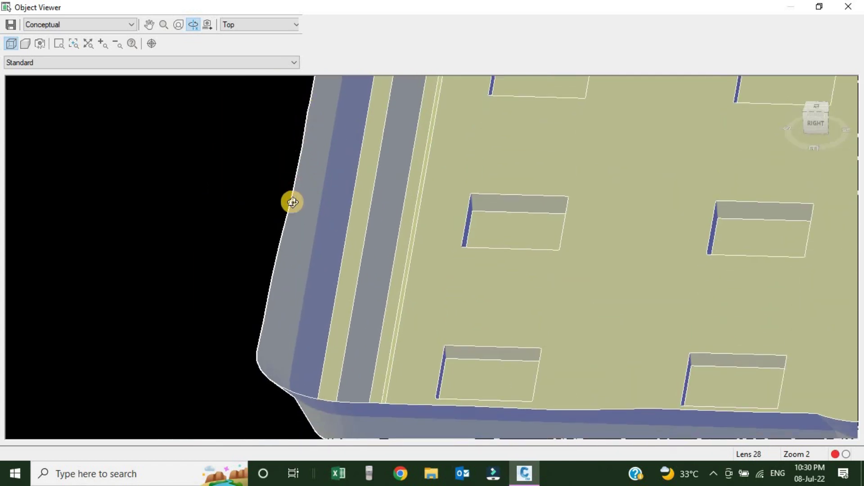
scroll(288, 214, down, 2)
drag(288, 214, 303, 224)
scroll(662, 196, up, 2)
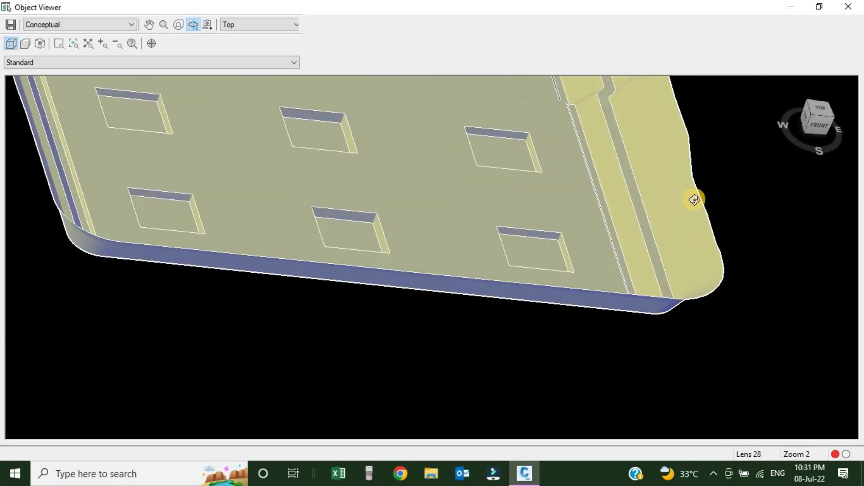
middle_drag(695, 200, 539, 231)
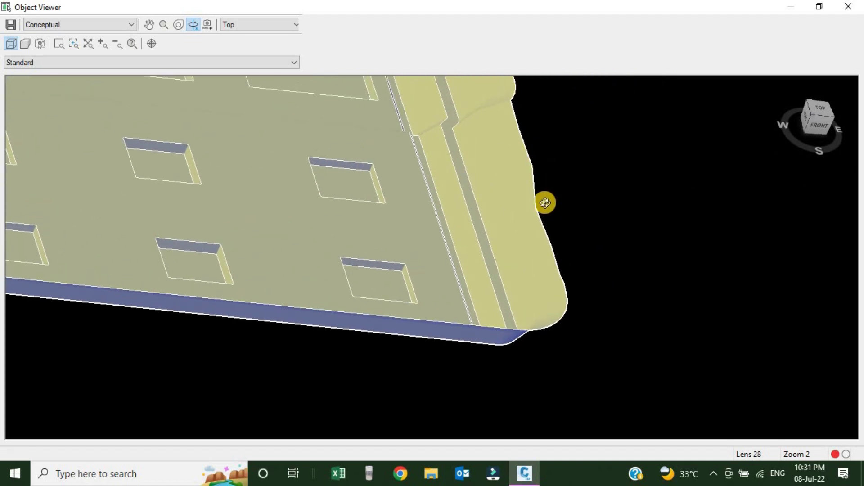
Step: Close the 3D view of the excavation surface and return to the plan drawing
scroll(518, 207, down, 3)
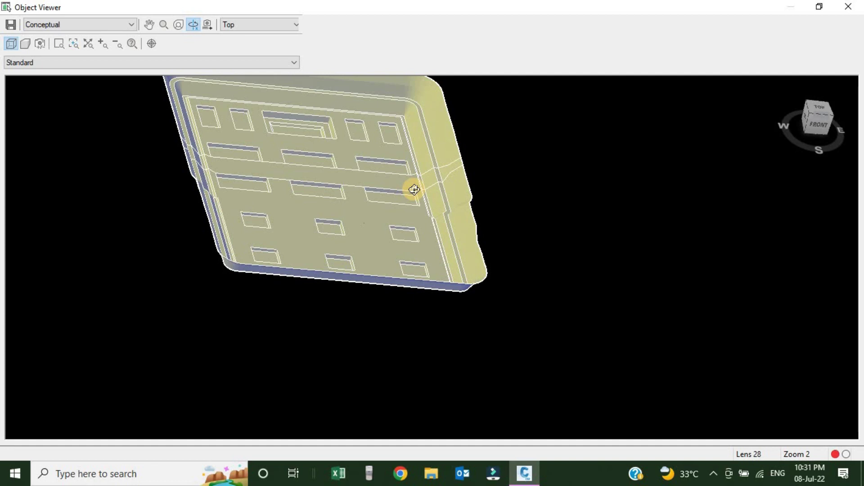
key(Escape)
scroll(423, 261, down, 5)
scroll(417, 273, down, 2)
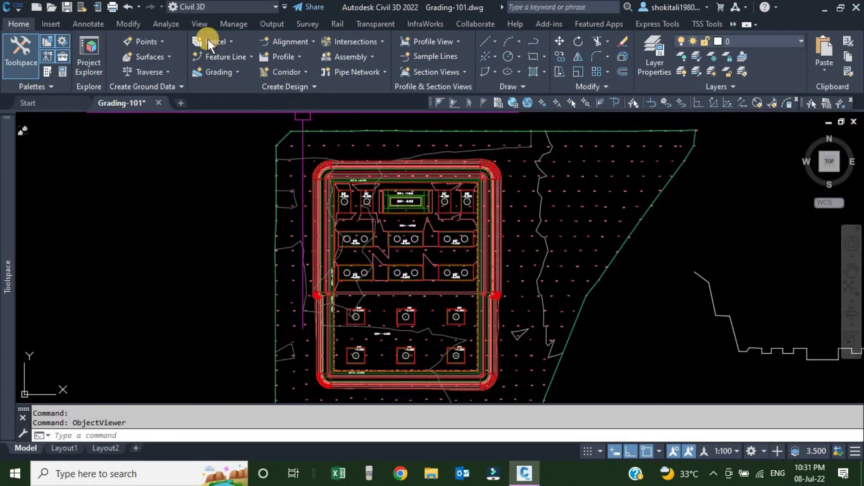
Step: Start a new TIN volume surface in the Volumes Dashboard and name it Volume-1
click(161, 24)
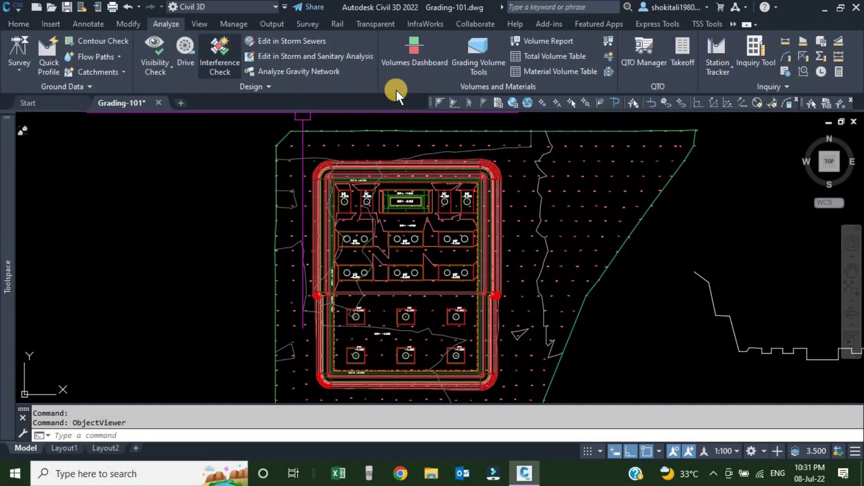
click(414, 47)
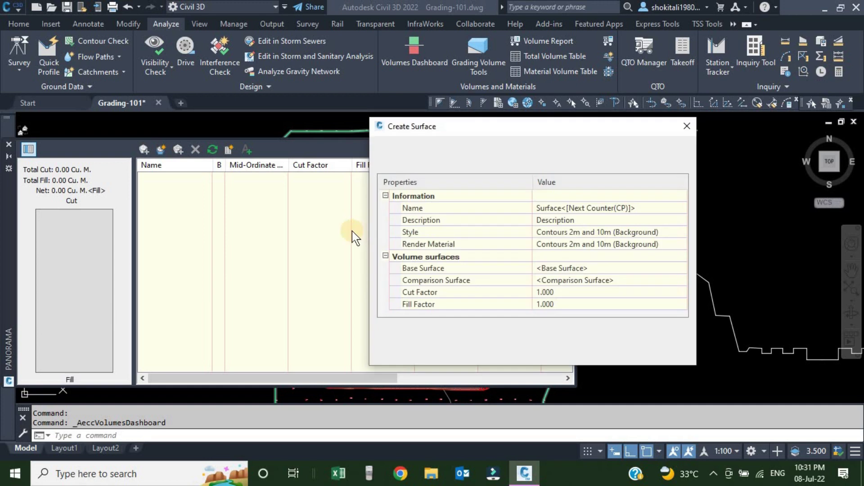
click(662, 208)
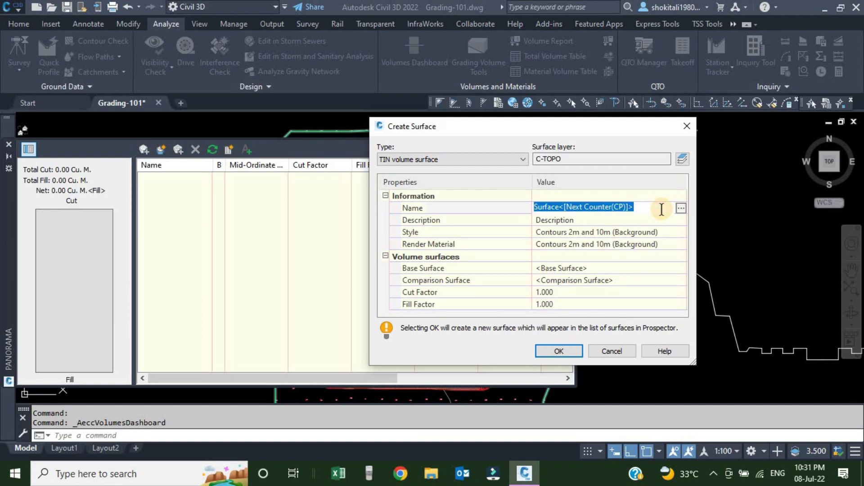
text(Volume-1)
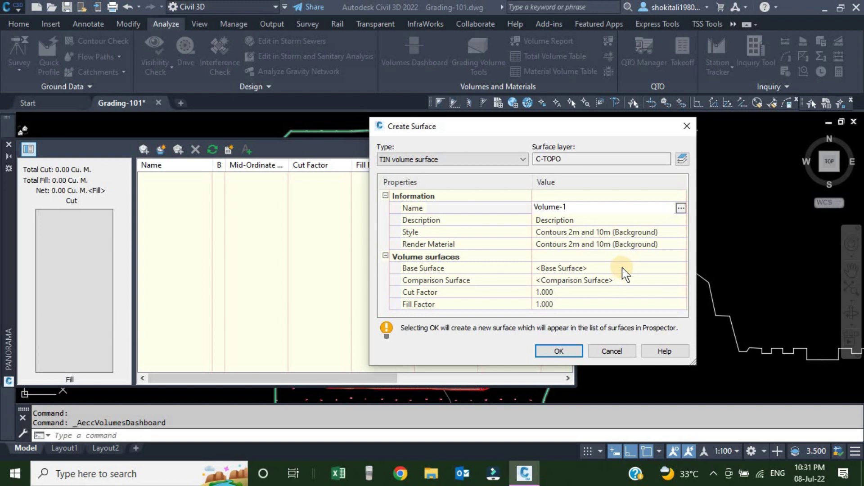
key(Return)
Step: Create the volume surface with NGL as base and Grading Group 2 as comparison surface, and close the dashboard
click(670, 271)
click(680, 269)
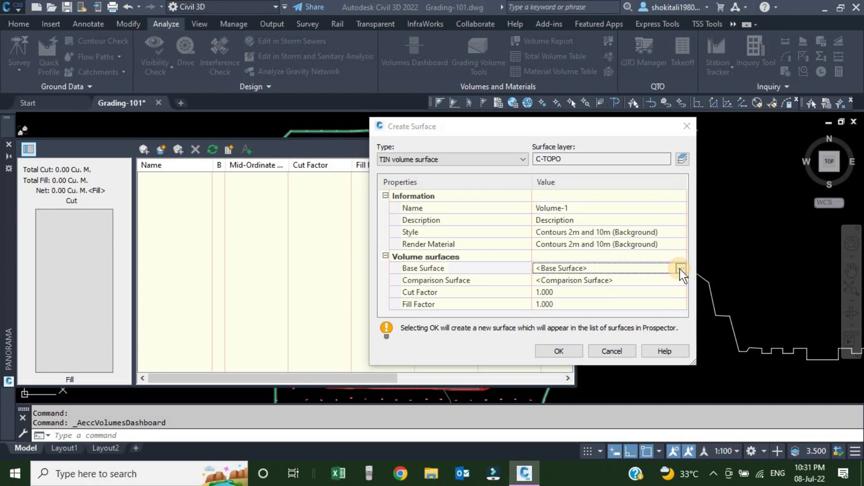
click(322, 198)
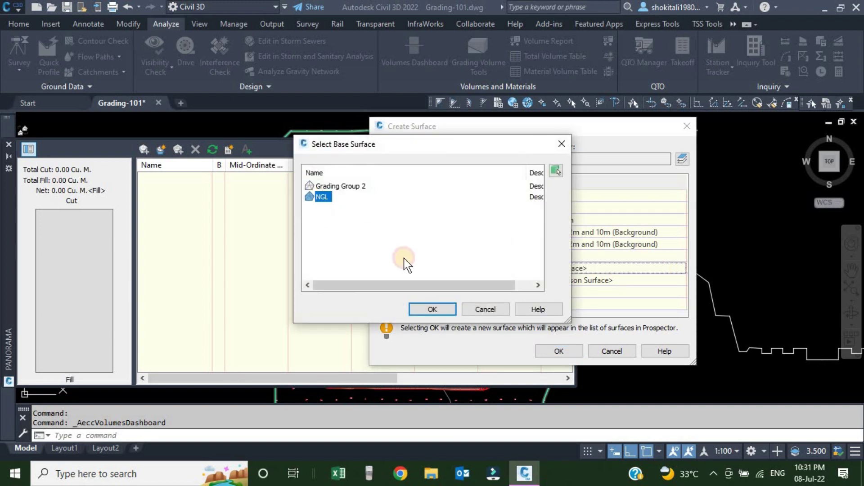
click(433, 309)
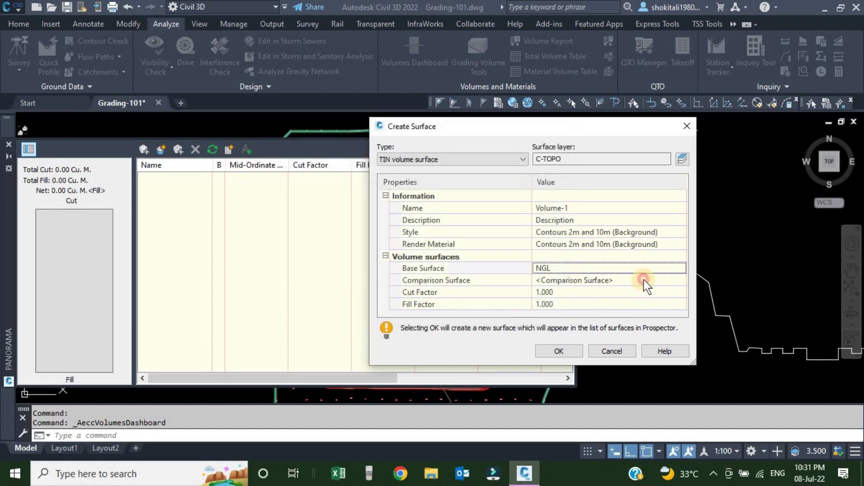
click(676, 280)
click(679, 281)
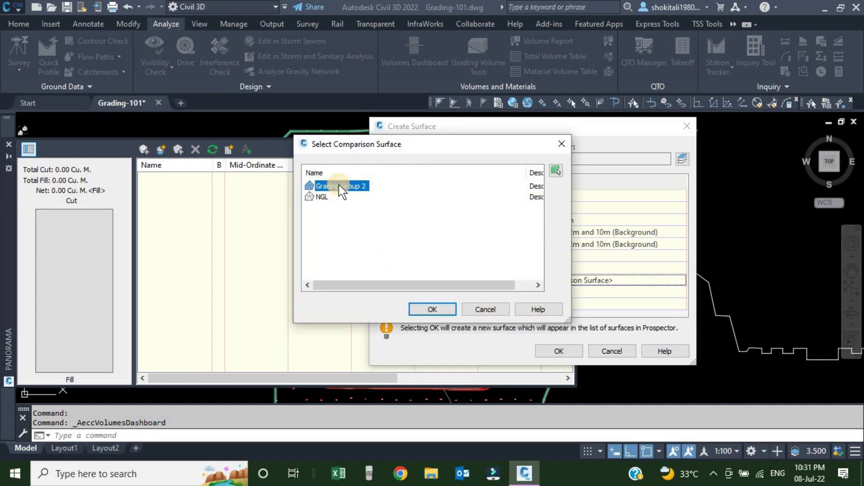
click(434, 310)
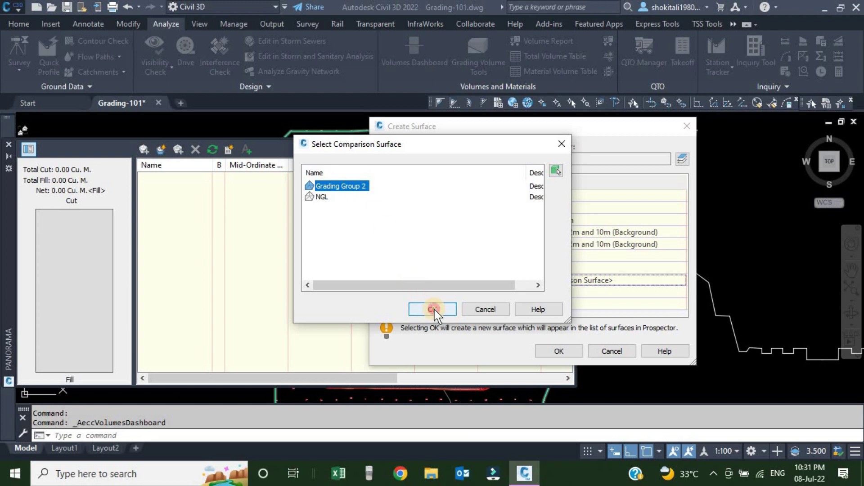
click(559, 351)
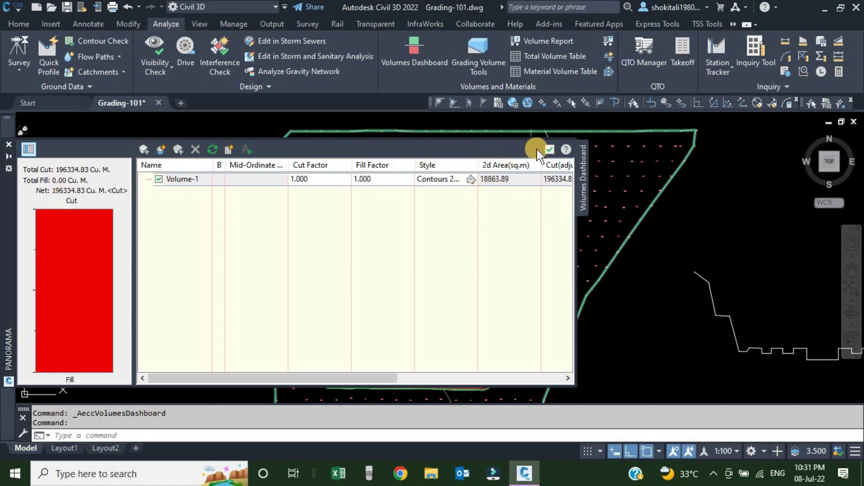
click(549, 149)
Step: Examine the new volume surface and its elevations across the excavation footprint in plan
scroll(418, 241, down, 6)
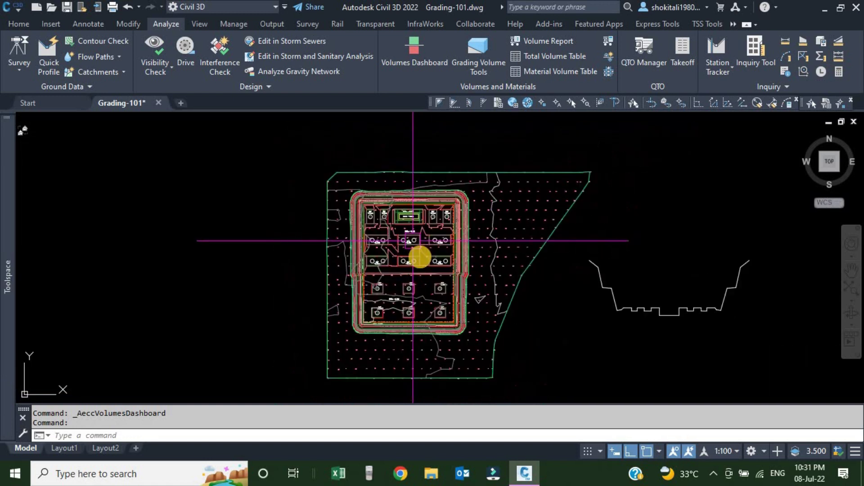
scroll(414, 255, up, 4)
scroll(413, 255, up, 2)
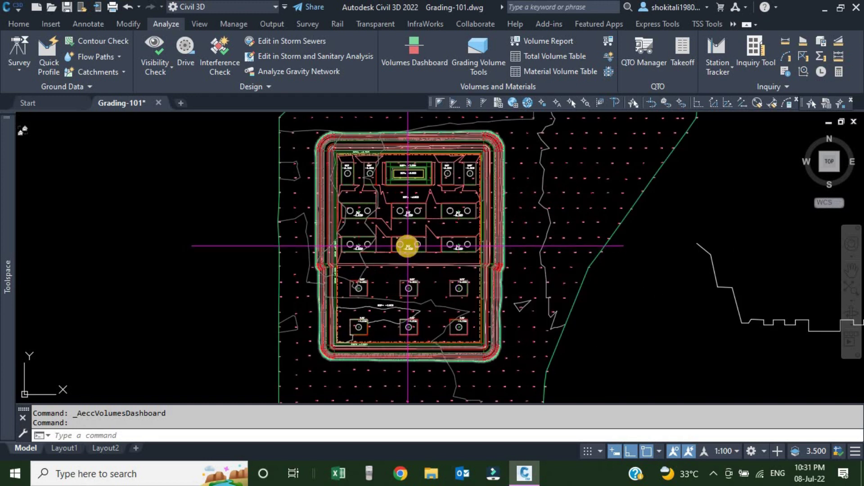
scroll(409, 249, down, 2)
mouse_move(414, 228)
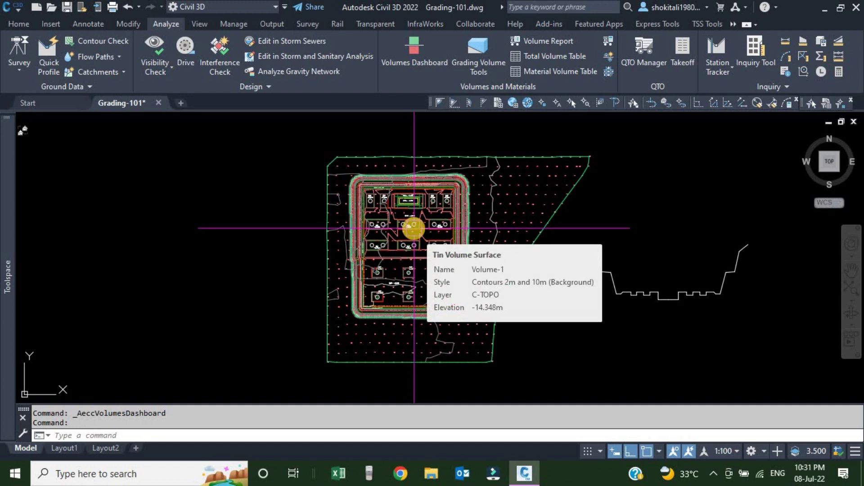
scroll(413, 234, up, 4)
scroll(391, 242, down, 4)
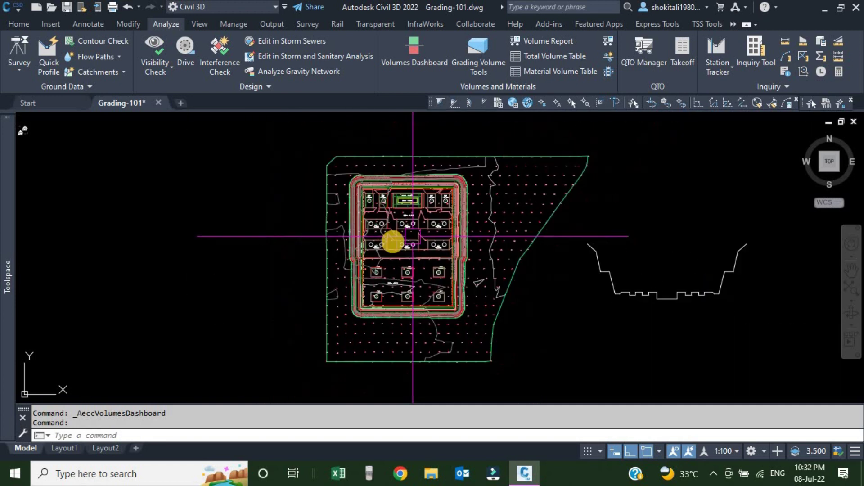
scroll(377, 222, up, 2)
scroll(344, 208, up, 5)
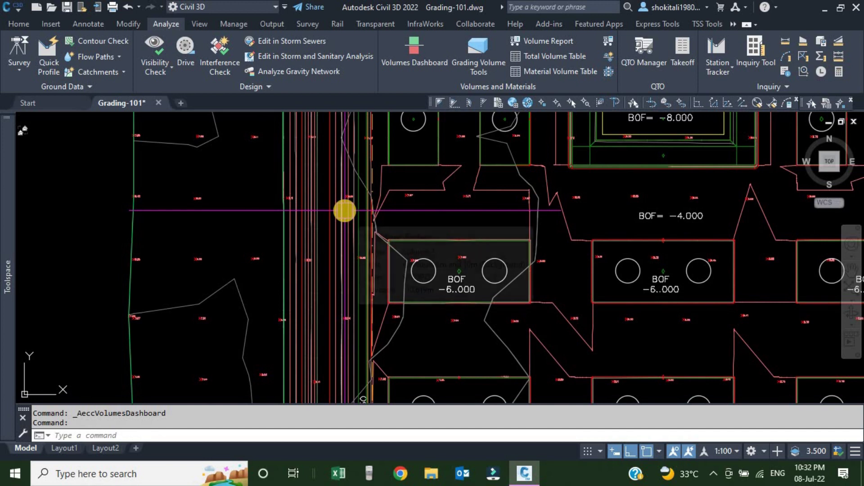
scroll(479, 190, up, 2)
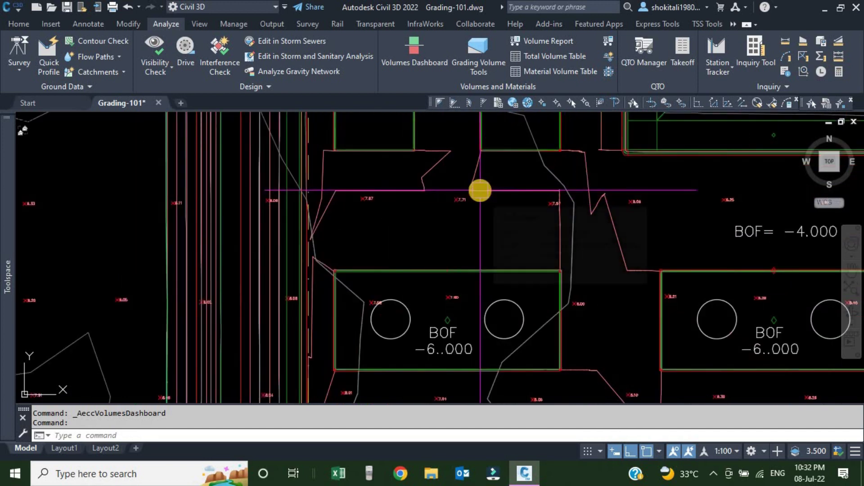
mouse_move(480, 190)
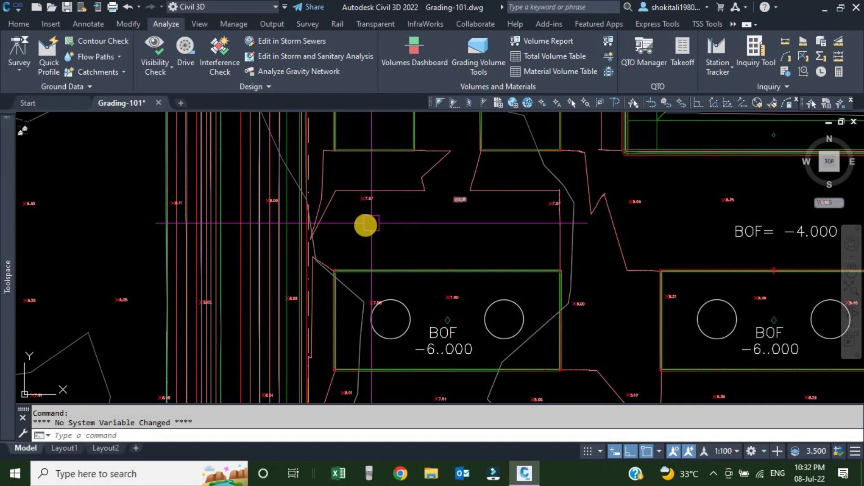
scroll(270, 227, down, 4)
Step: Select the Volume-1 surface in the drawing from the Prospector's surface list
mouse_move(4, 236)
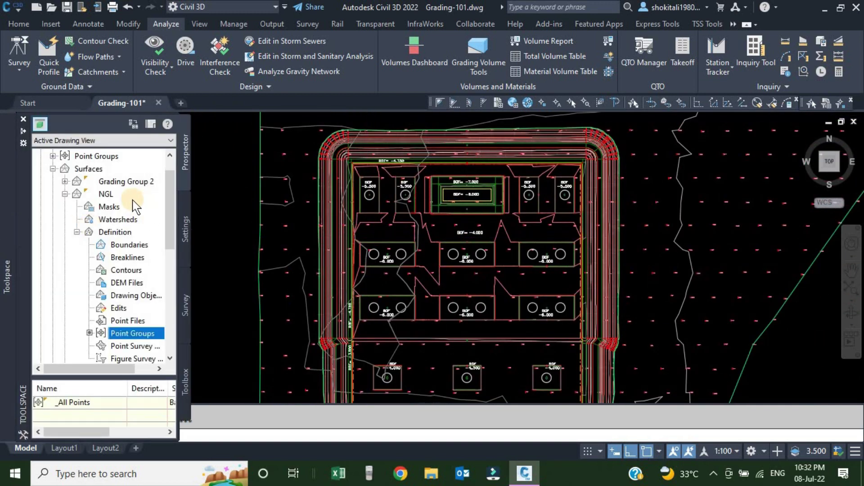
click(65, 194)
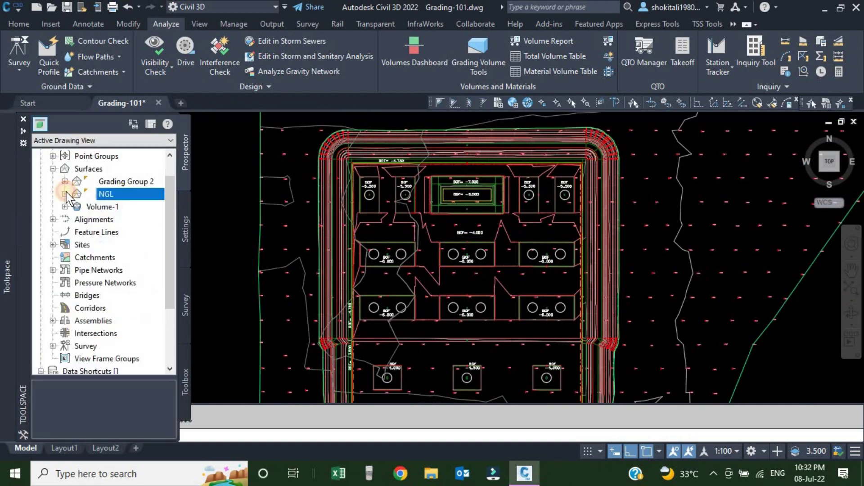
right_click(103, 208)
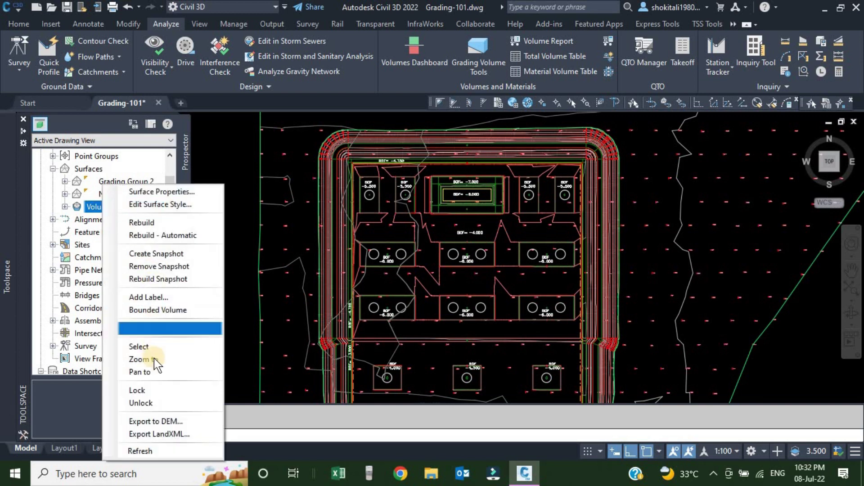
click(139, 347)
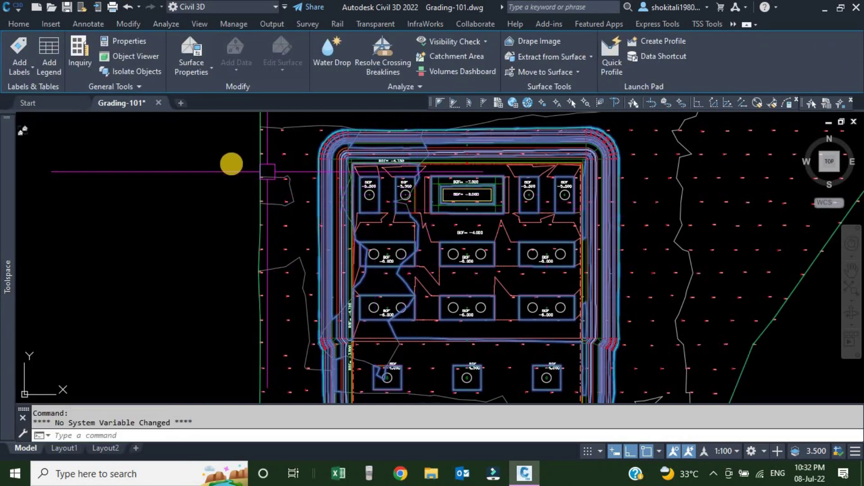
Step: Assign the style Cut and Fill Banding 0.5m Interval (2D) to Volume-1 in its surface properties
right_click(232, 163)
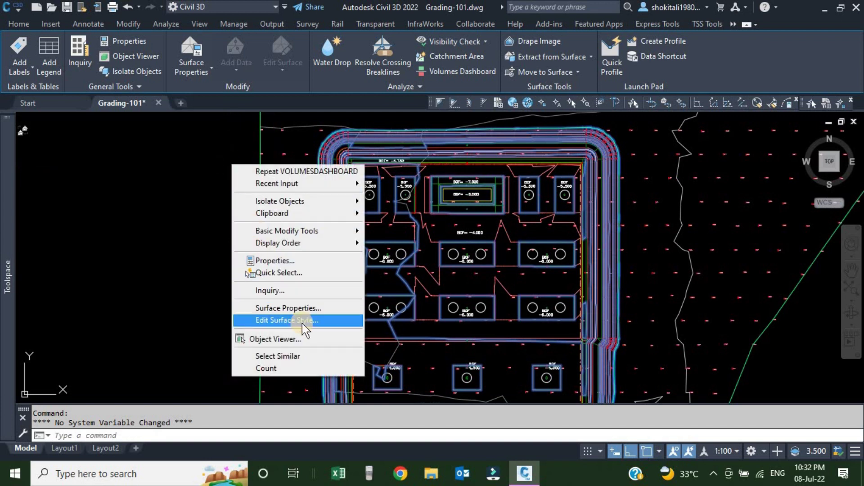
click(295, 309)
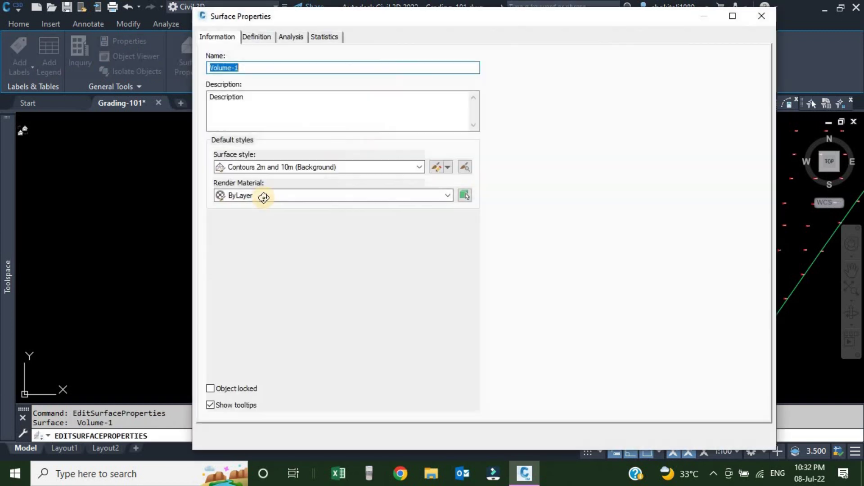
click(418, 167)
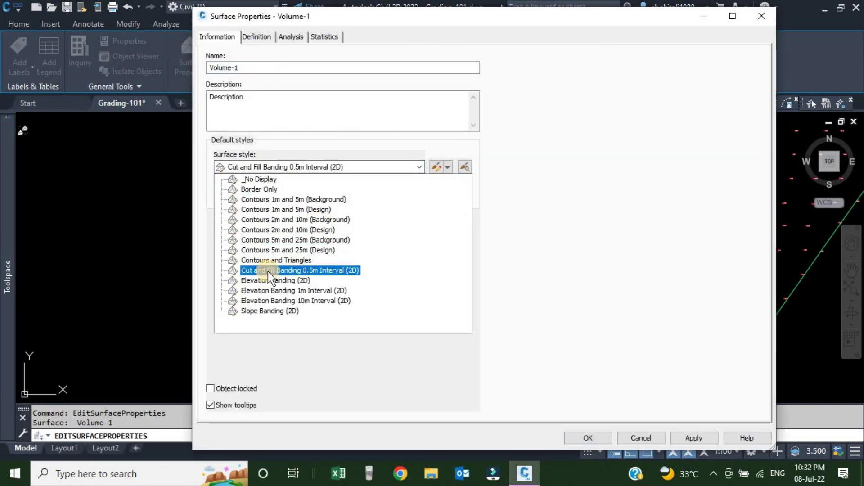
click(279, 270)
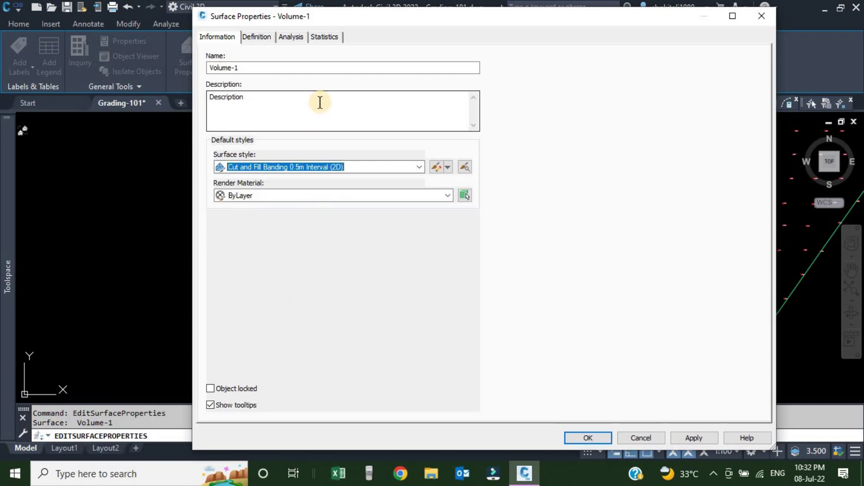
Step: Run an elevation analysis on Volume-1 with 4 ranges
click(286, 33)
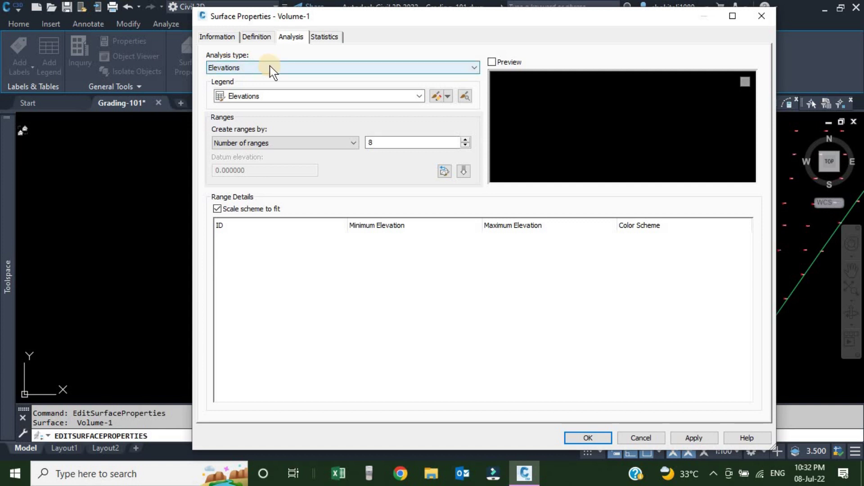
double_click(382, 143)
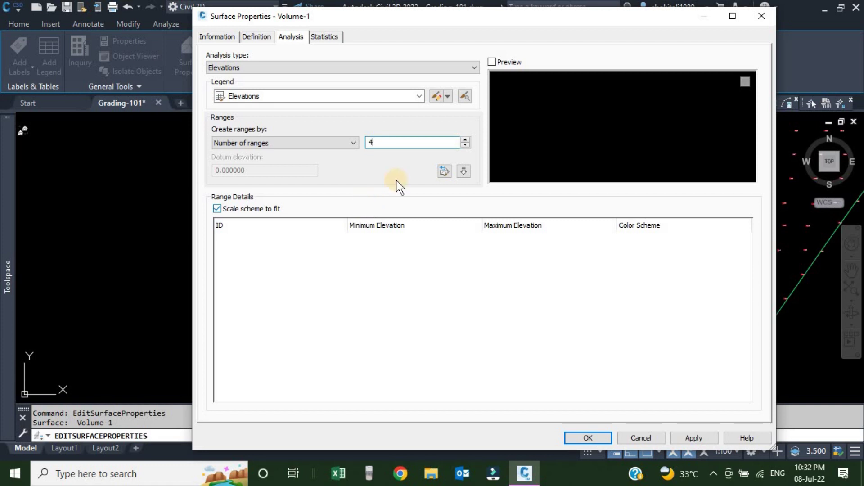
click(464, 171)
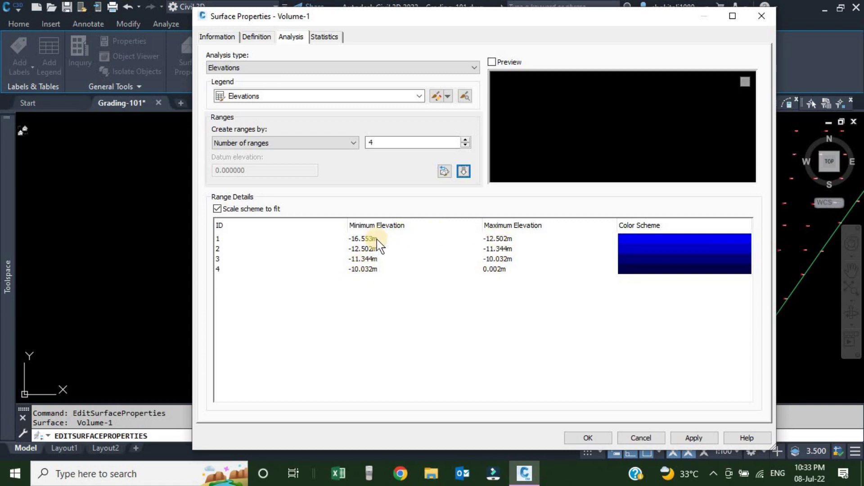
Step: Set the minimum elevation of range 4 to -1 m and its colour to green
click(504, 270)
click(381, 269)
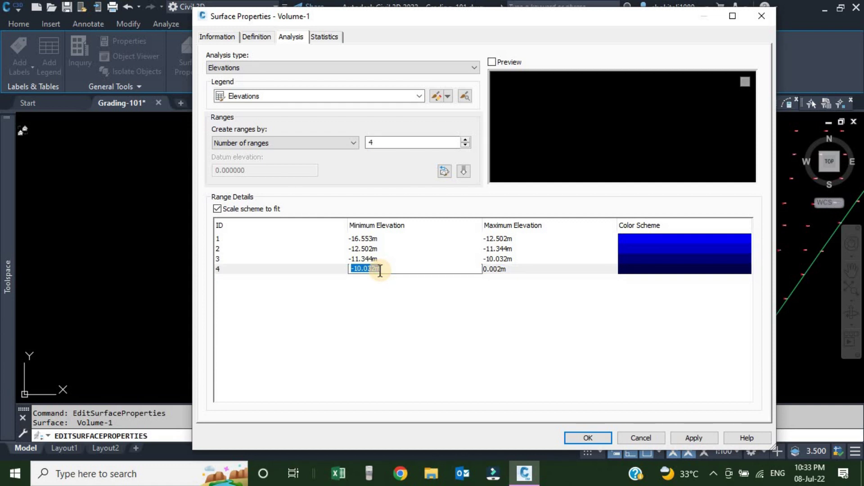
click(398, 291)
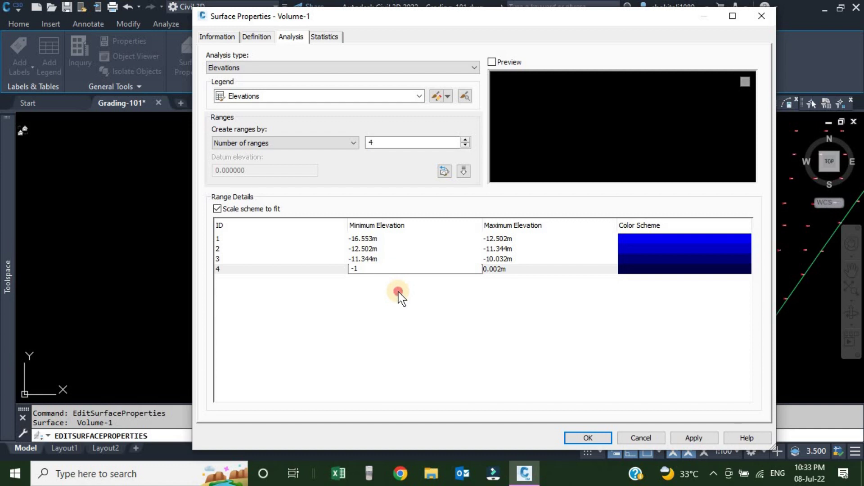
double_click(667, 269)
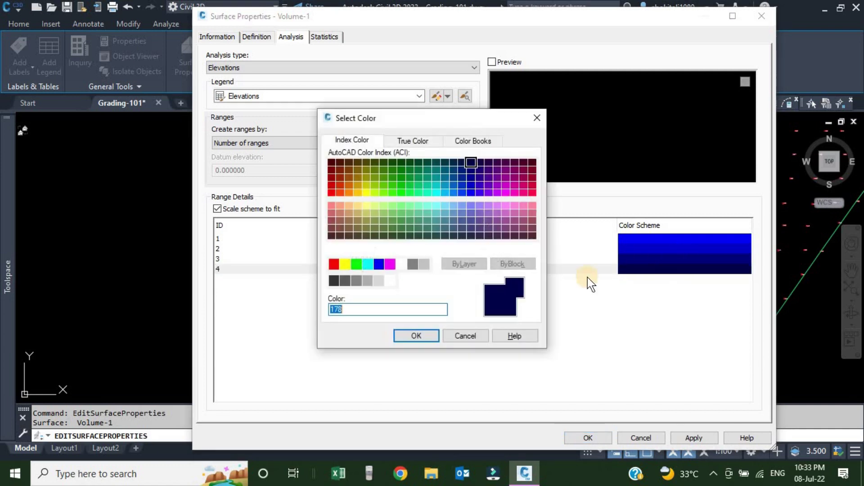
click(356, 264)
click(415, 336)
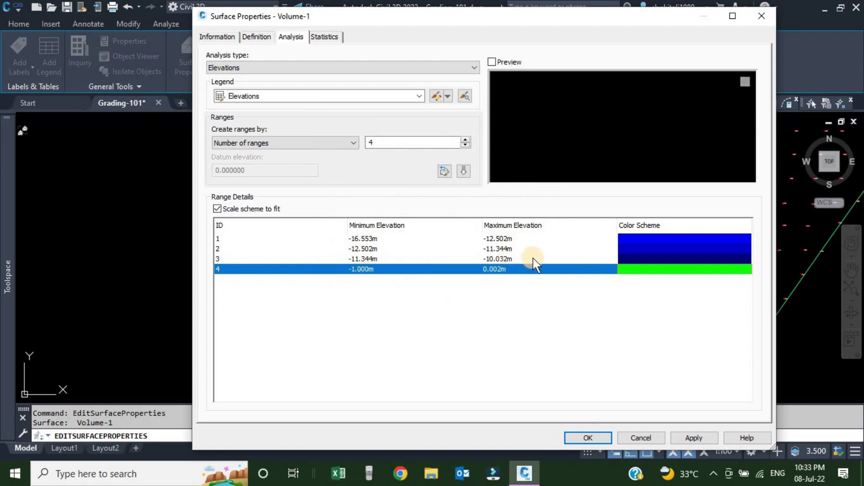
Step: Set elevation range 3 to a minimum of -5 m and a maximum of -1 m, coloured orange with index colour 40
click(511, 260)
click(512, 260)
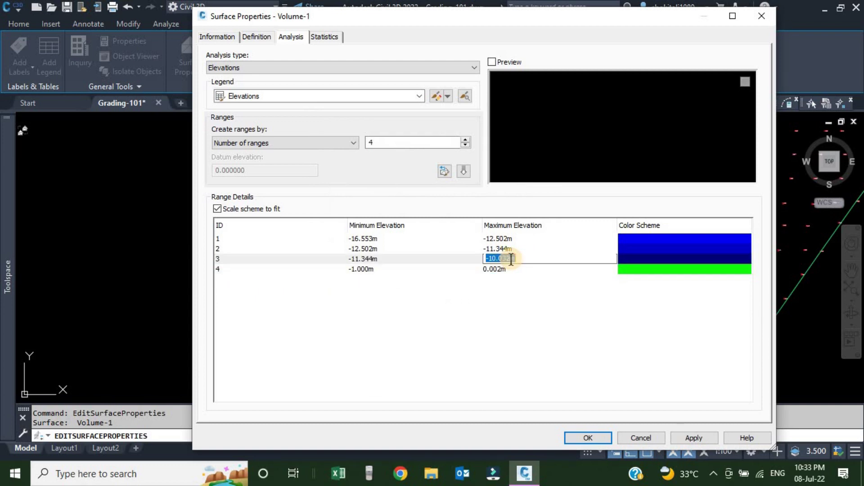
text(-1)
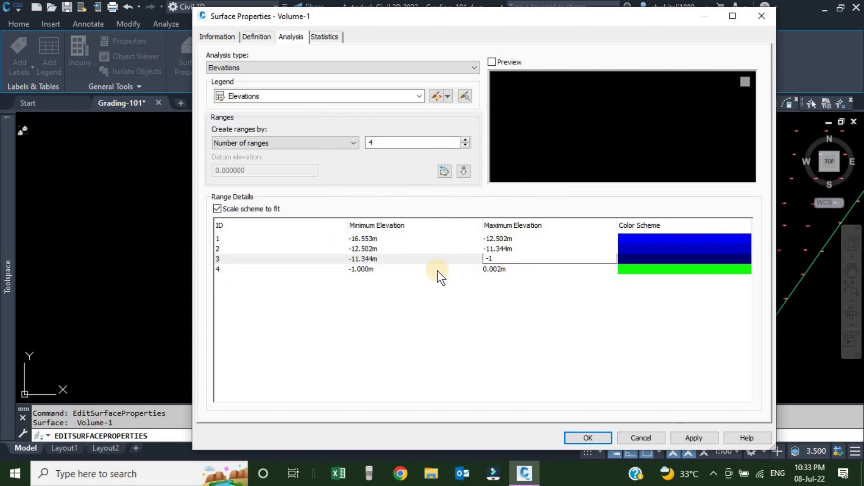
click(380, 259)
drag(381, 259, 345, 260)
text(-5)
key(Return)
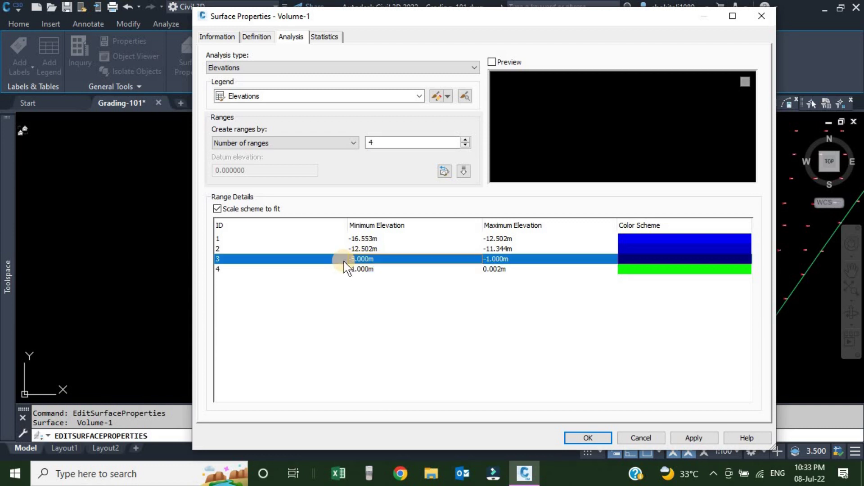
click(634, 256)
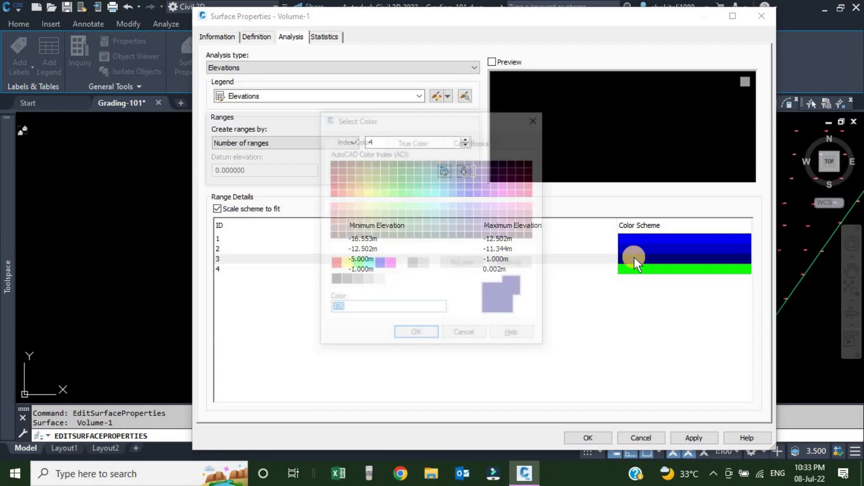
click(358, 193)
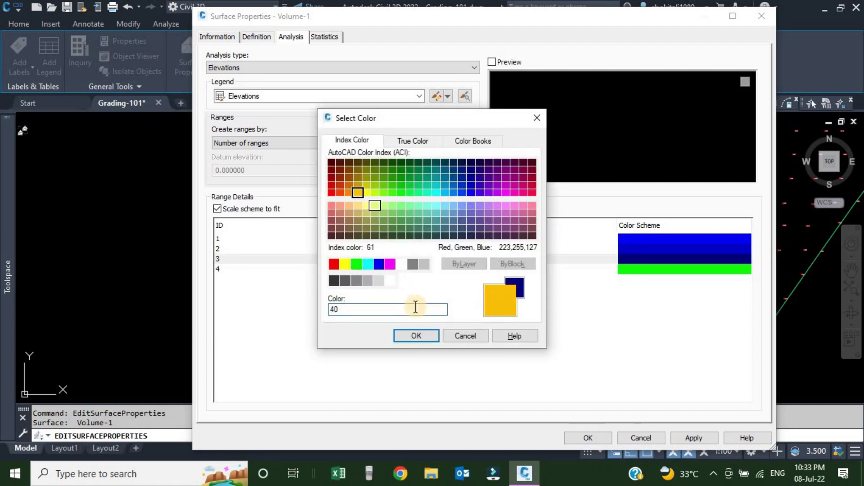
click(418, 338)
Step: Set elevation range 2 to a minimum of -10 m and a maximum of -5 m, coloured magenta with index colour 220
click(516, 249)
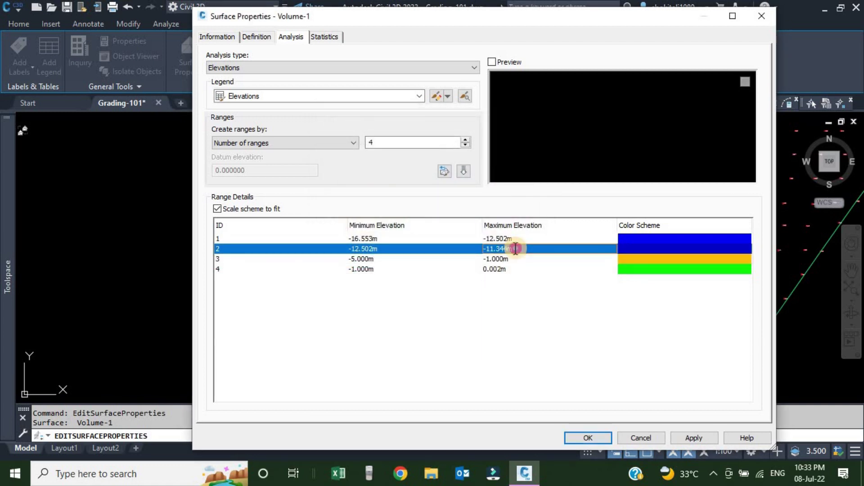
click(516, 249)
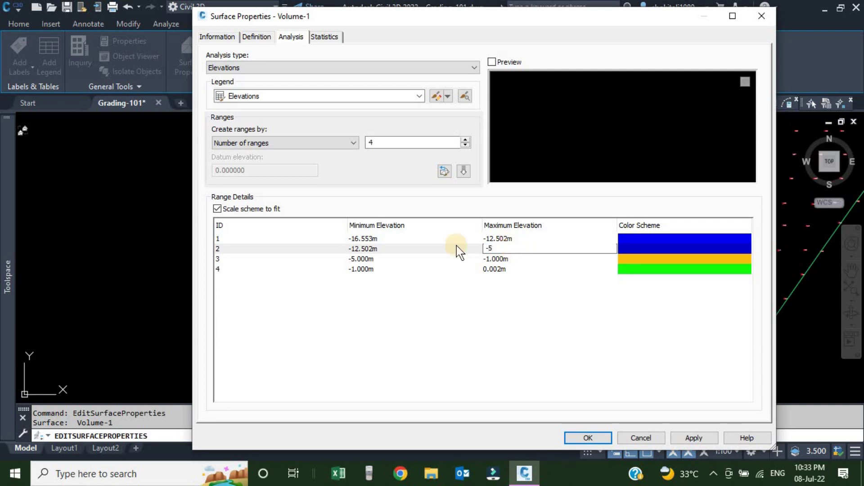
click(377, 248)
click(378, 249)
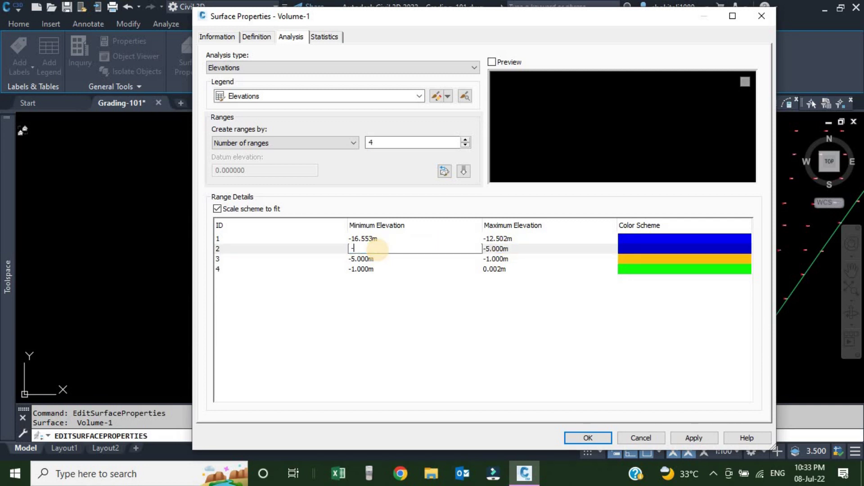
key(Return)
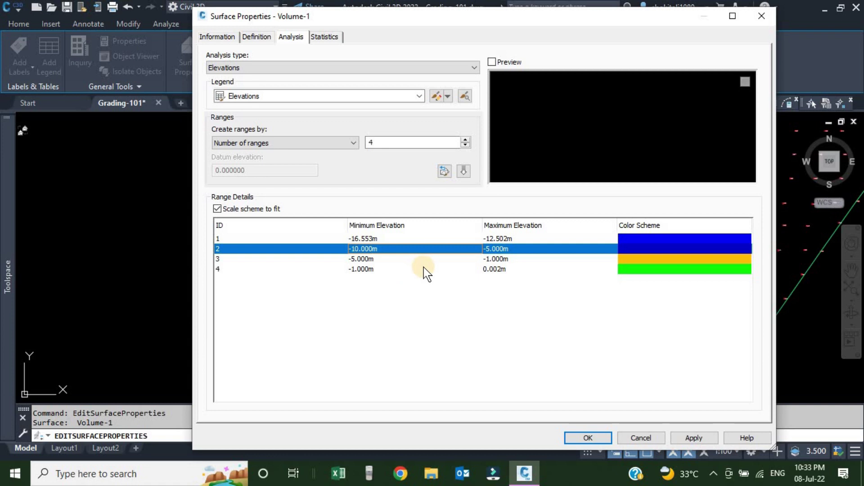
double_click(653, 248)
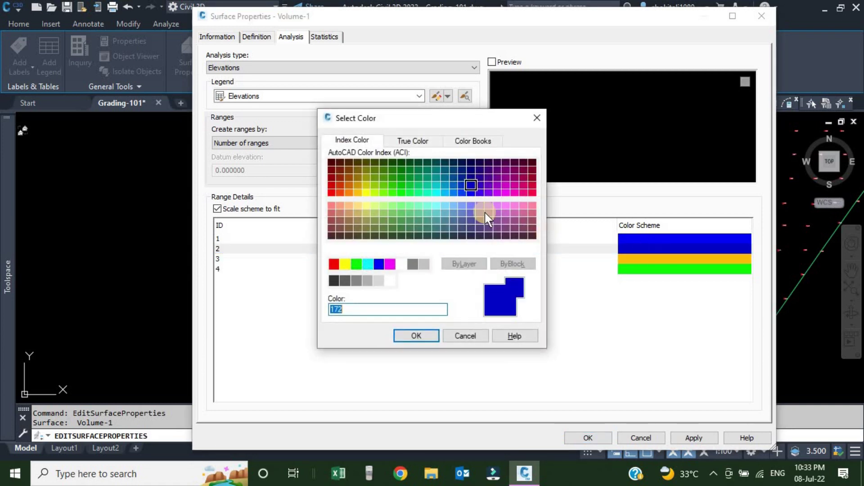
click(520, 196)
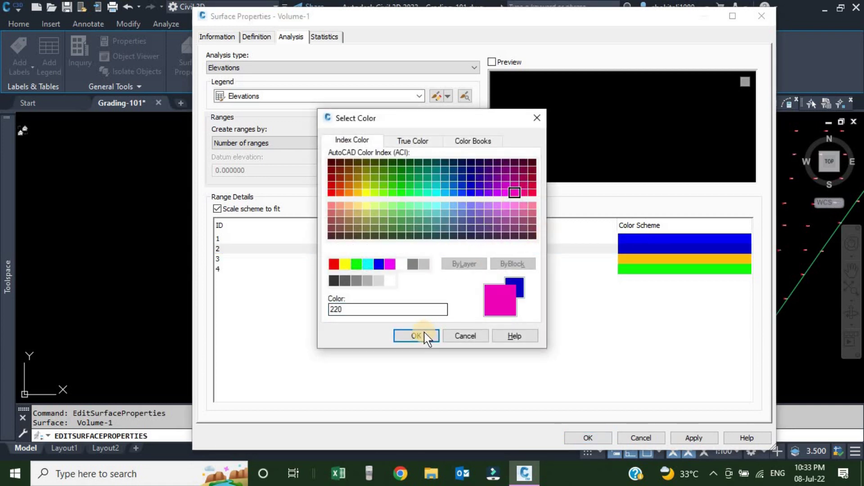
click(416, 336)
Step: Set the maximum elevation of range 1 to -10 m and its colour to red, and apply the analysis to Volume-1
click(514, 239)
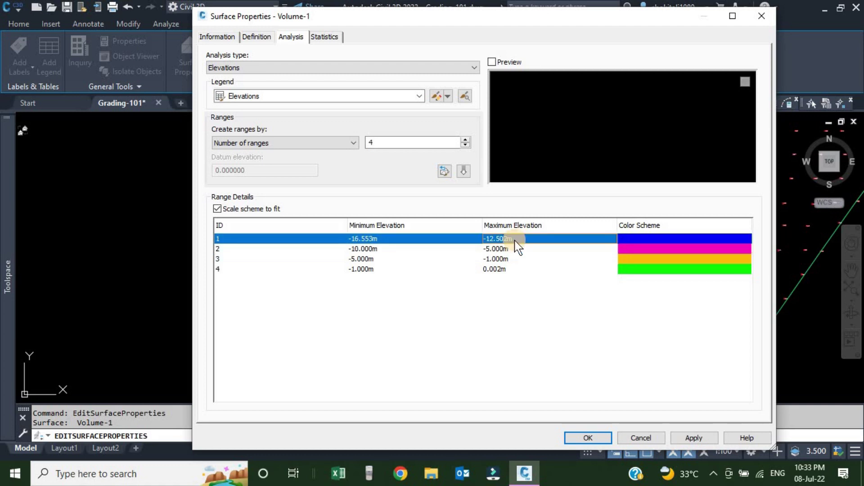
click(514, 239)
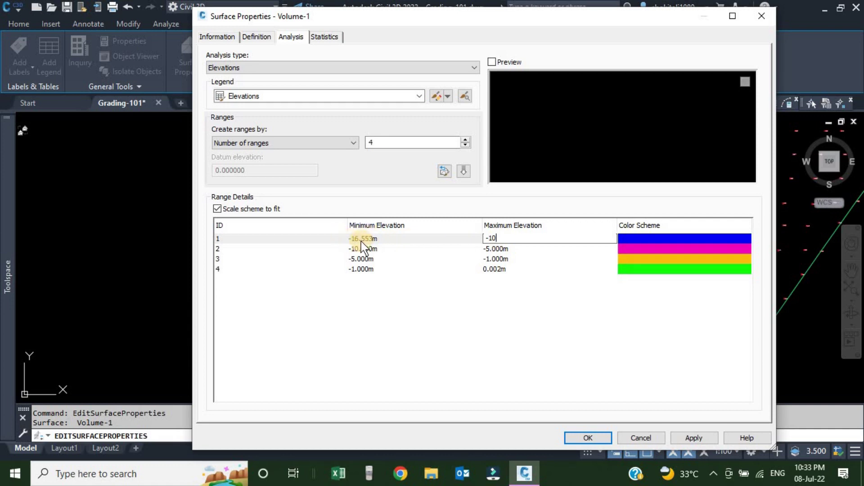
click(639, 239)
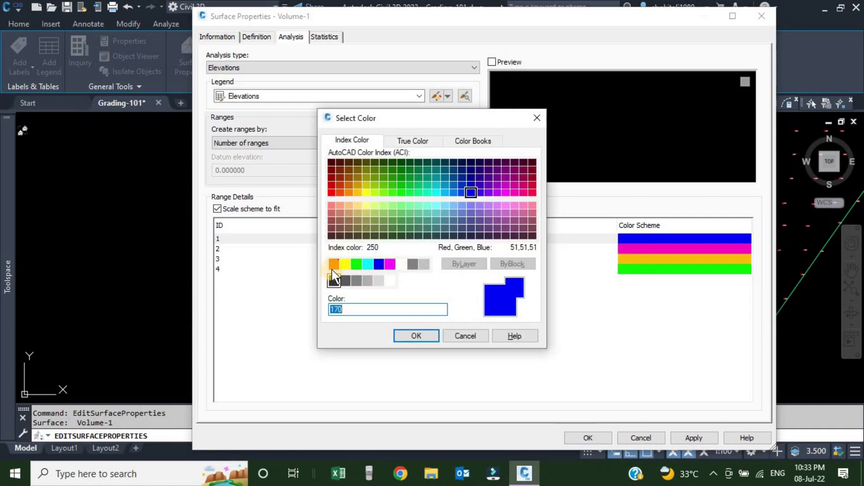
click(334, 265)
click(417, 335)
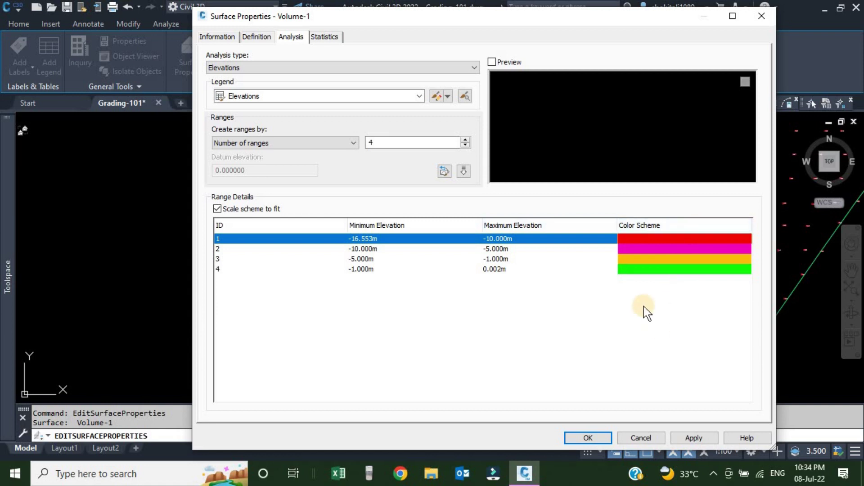
click(692, 439)
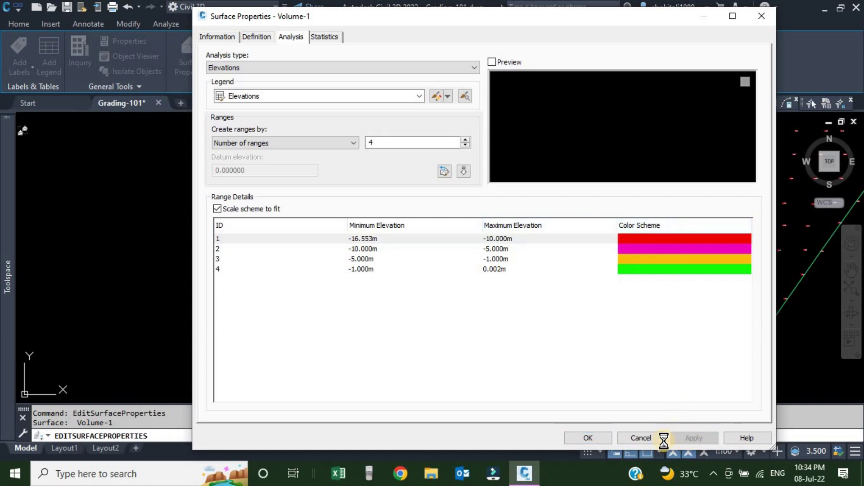
click(590, 438)
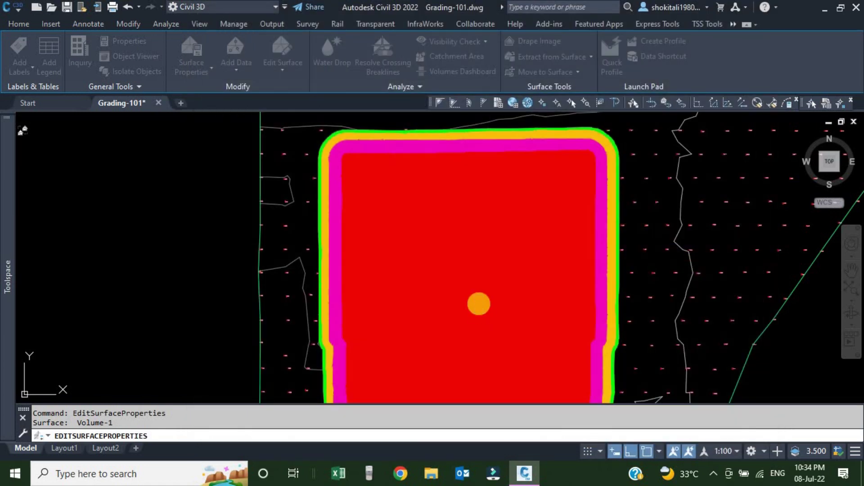
key(Escape)
Step: Add a dynamic Elevations legend table for the Volume-1 surface, placed in the empty area just beyond the site boundary's upper-right corner
scroll(484, 264, down, 5)
scroll(498, 257, up, 2)
middle_drag(498, 257, 382, 249)
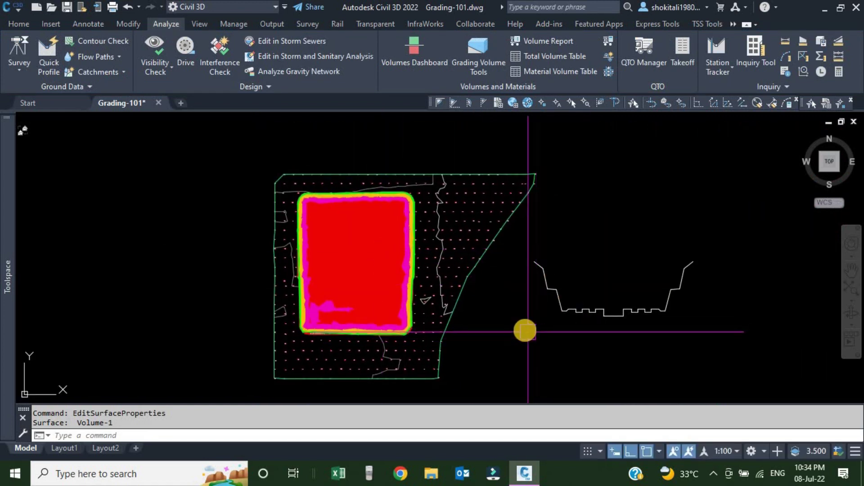
middle_drag(500, 315, 472, 302)
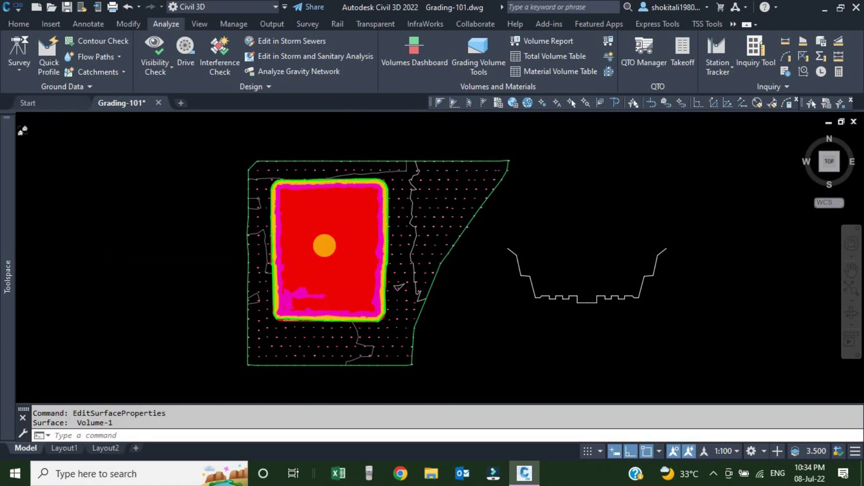
scroll(351, 245, up, 2)
scroll(359, 263, down, 2)
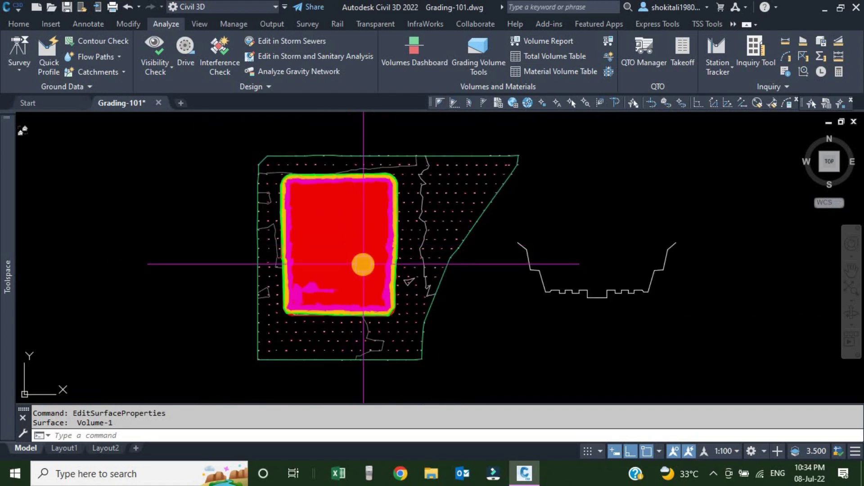
click(319, 221)
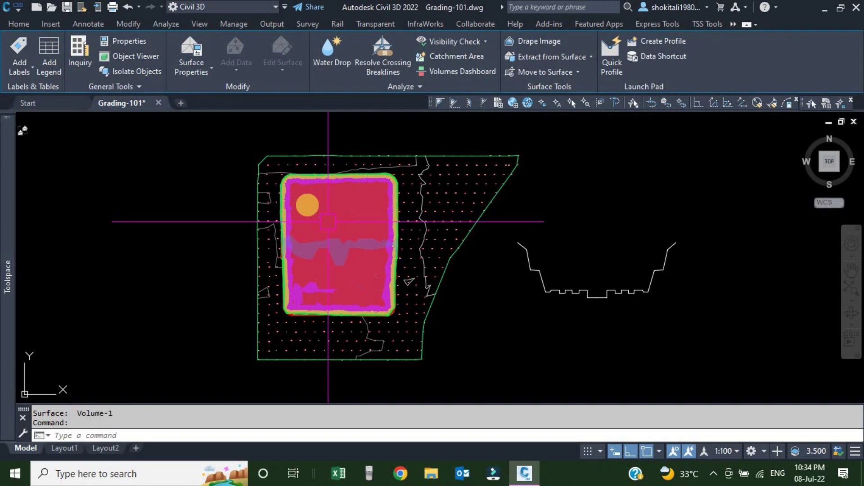
click(48, 57)
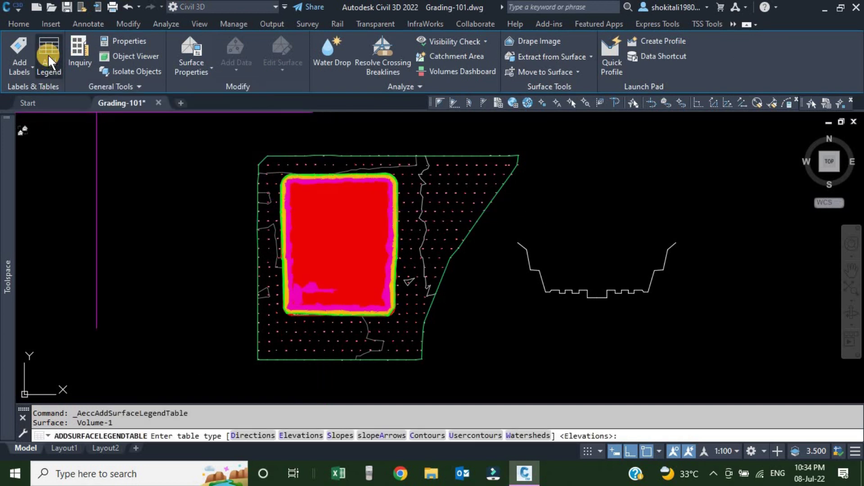
mouse_move(141, 184)
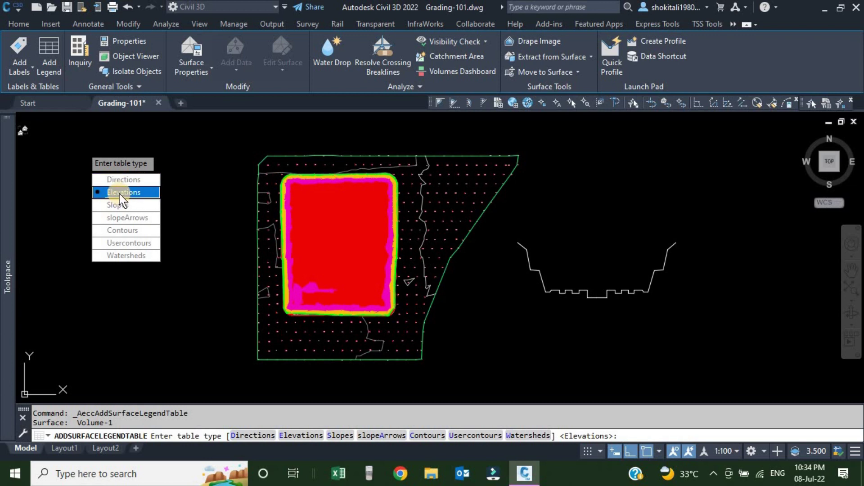
click(121, 194)
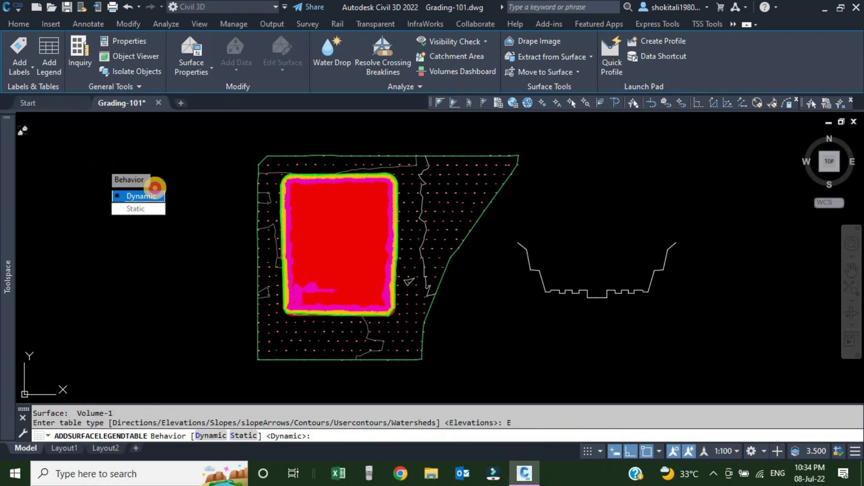
click(155, 188)
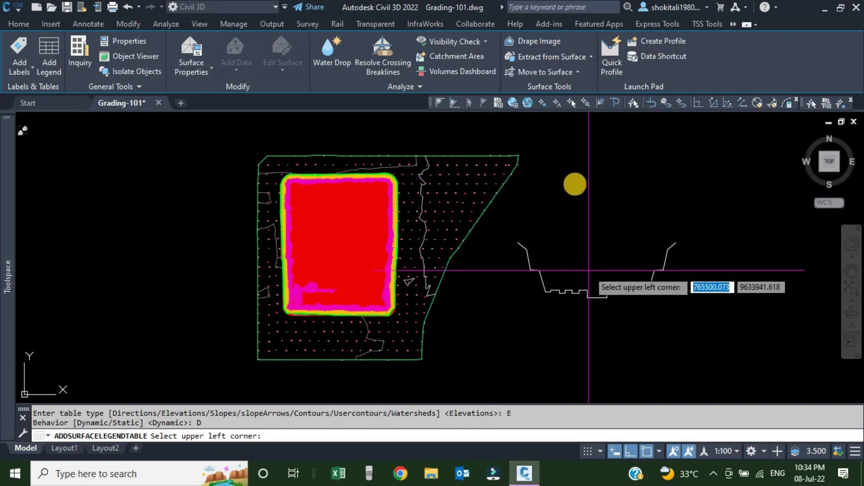
click(539, 163)
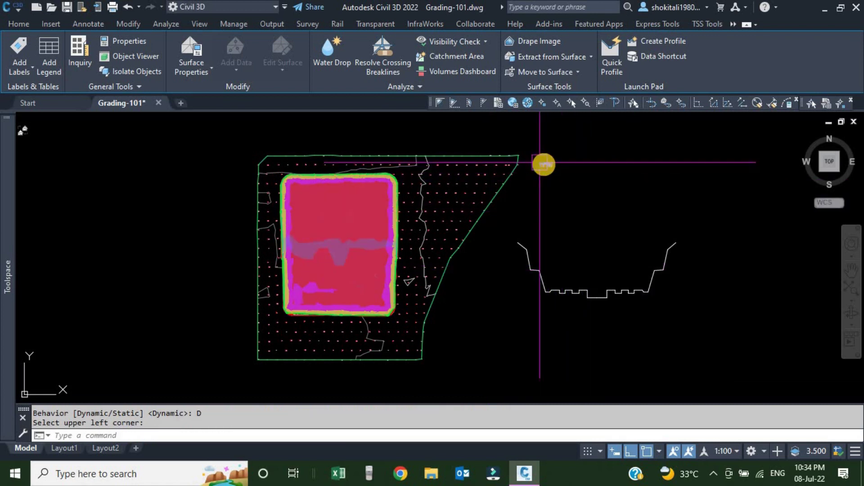
scroll(544, 164, up, 8)
middle_drag(590, 178, 488, 212)
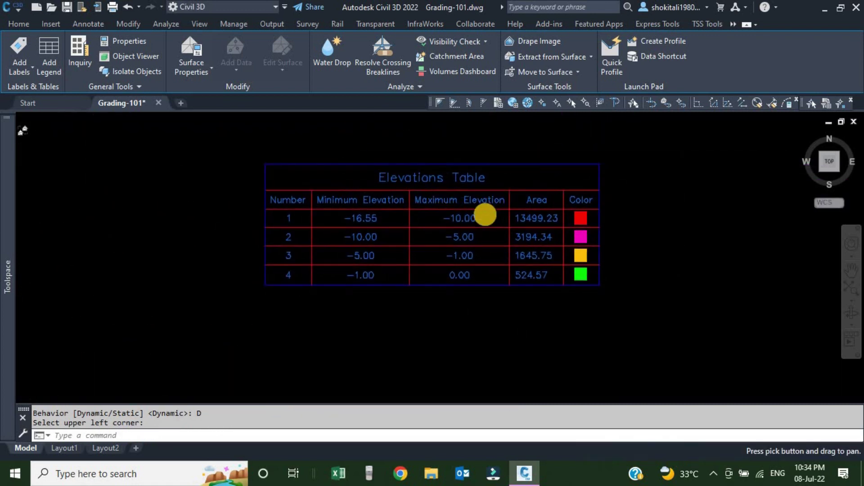
scroll(488, 212, up, 2)
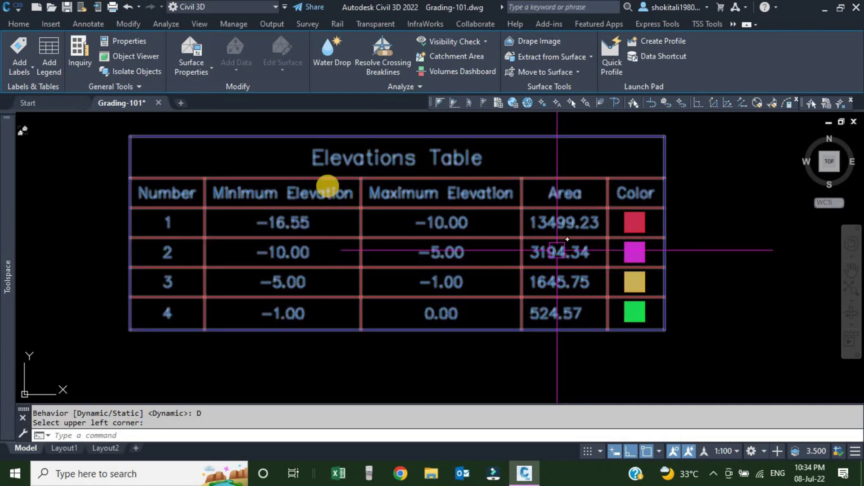
click(459, 143)
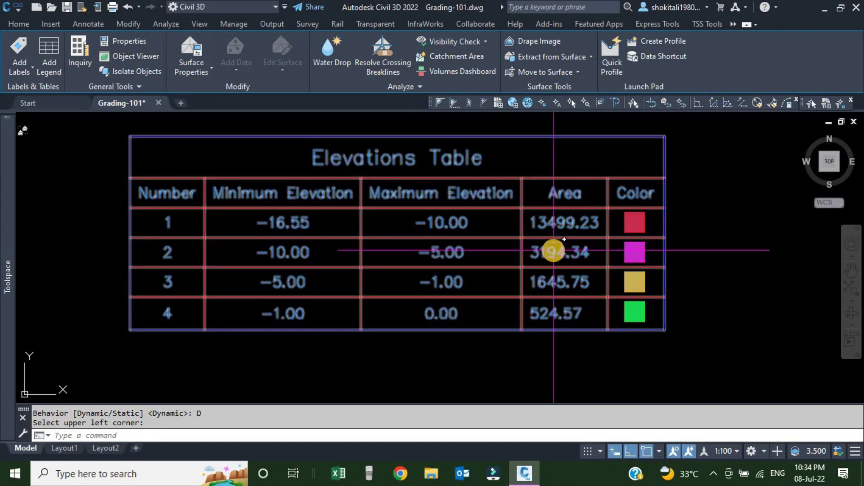
click(554, 250)
right_click(391, 224)
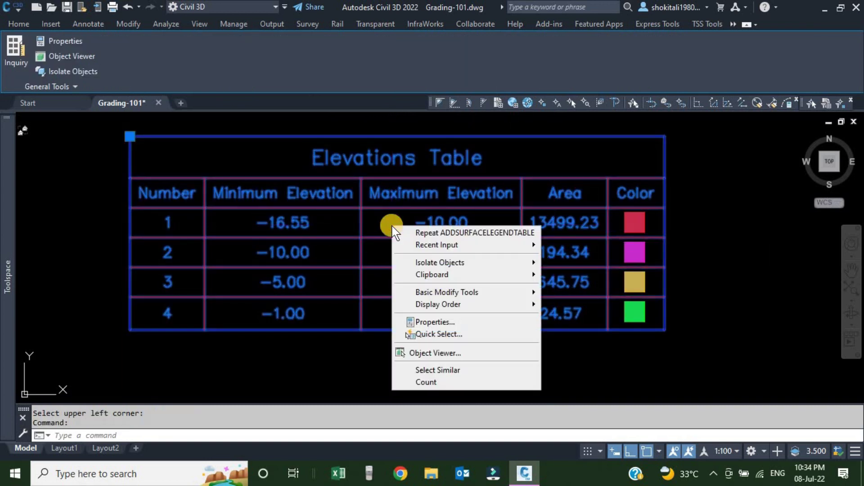
mouse_move(488, 294)
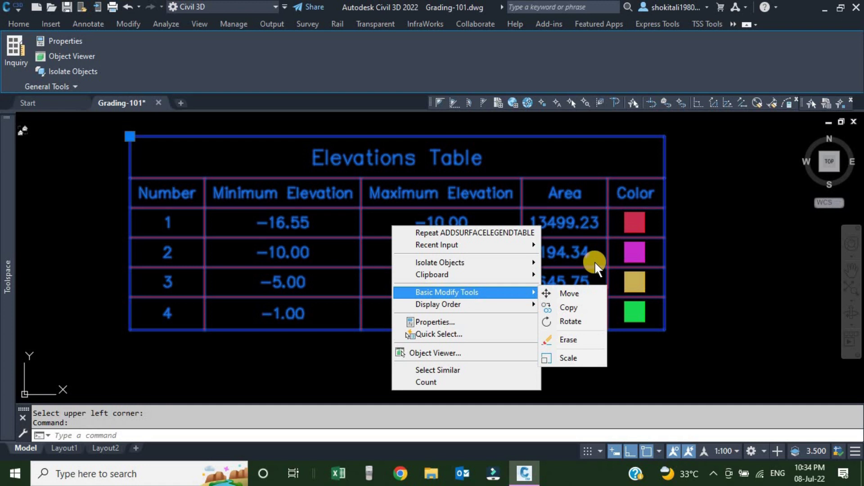
key(Escape)
Step: Edit the Elevations legend table's style to add a new column with the heading Volume
right_click(483, 360)
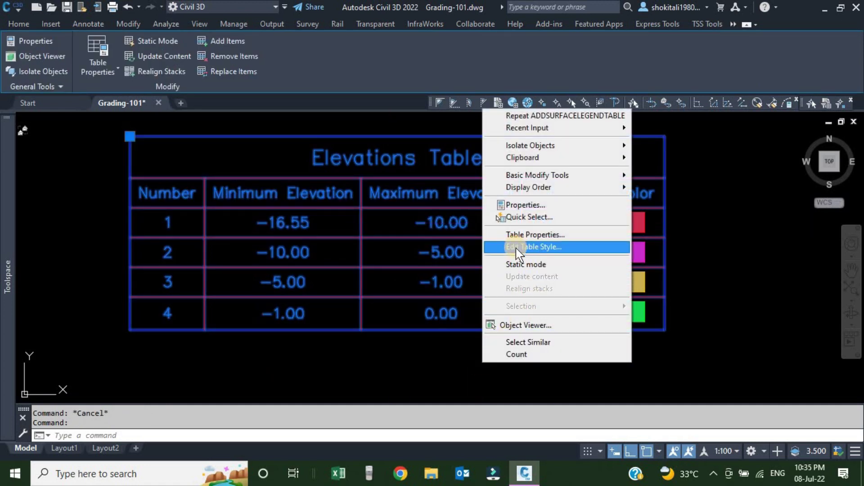
click(516, 248)
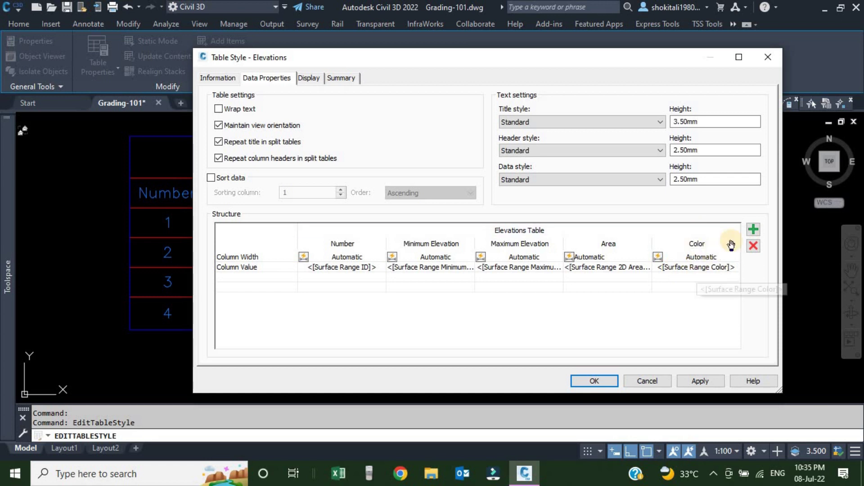
click(754, 230)
drag(626, 347, 728, 344)
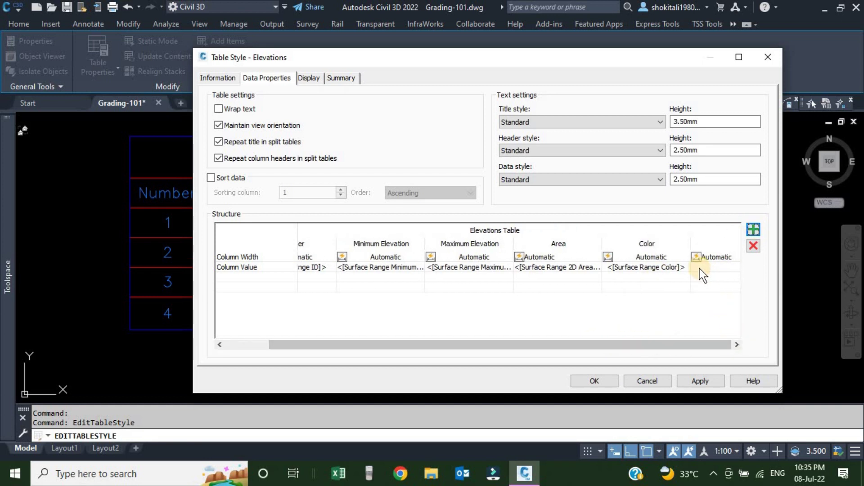
click(712, 245)
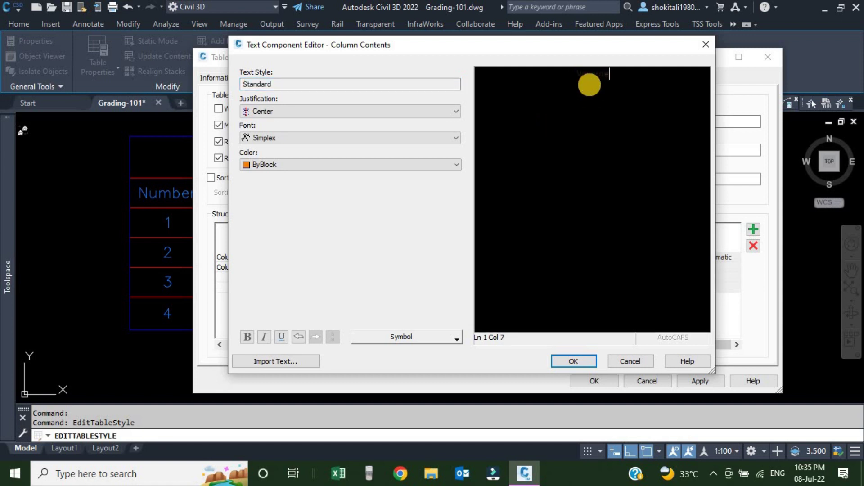
click(583, 361)
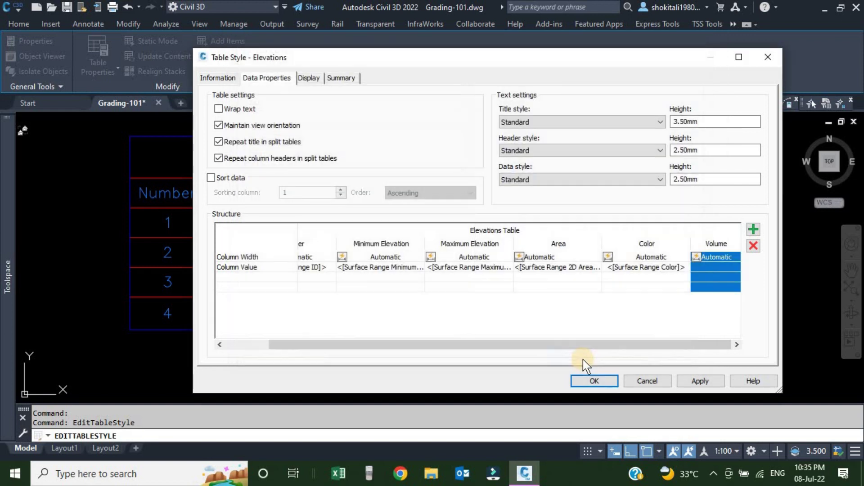
Step: Set the Volume column's value to Surface Range Volume with 0.001 precision and apply the table style change
double_click(718, 267)
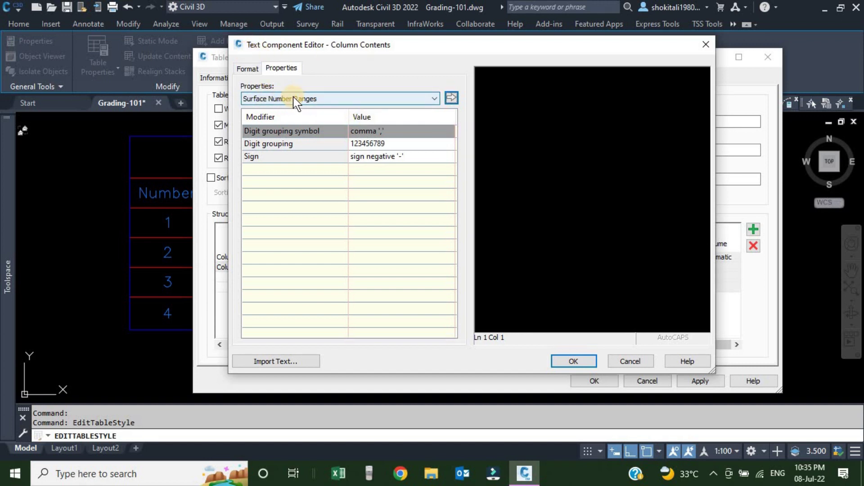
click(336, 99)
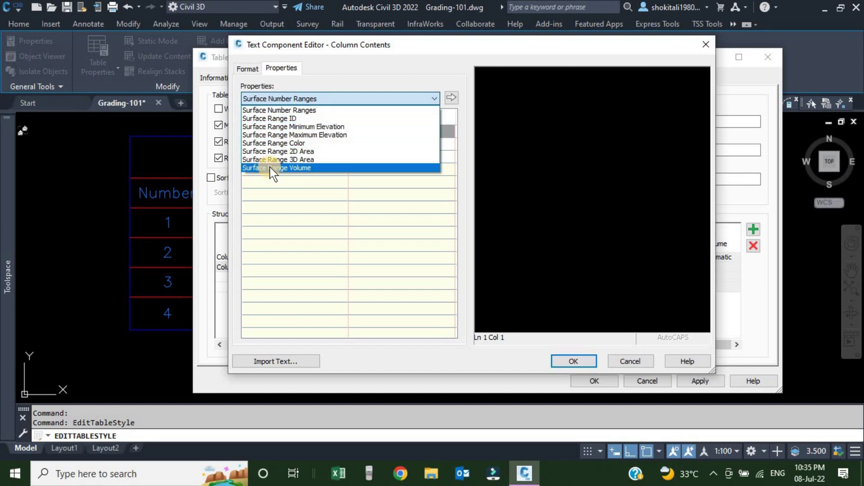
click(283, 168)
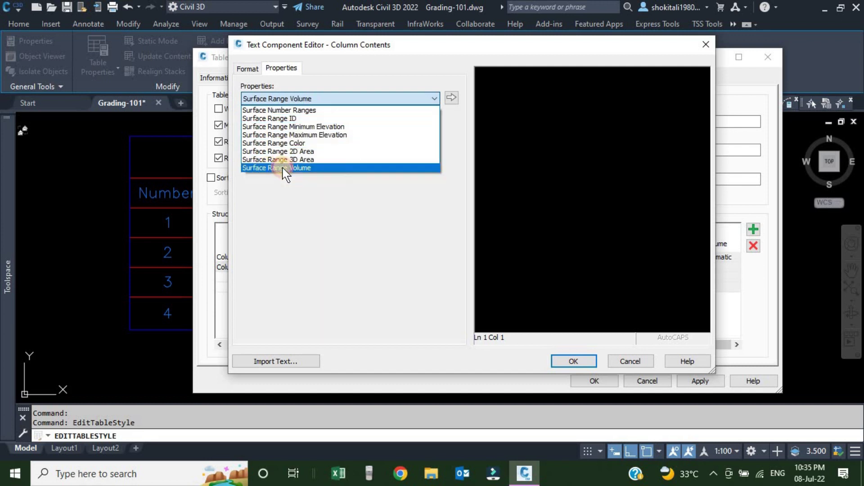
click(368, 143)
click(386, 143)
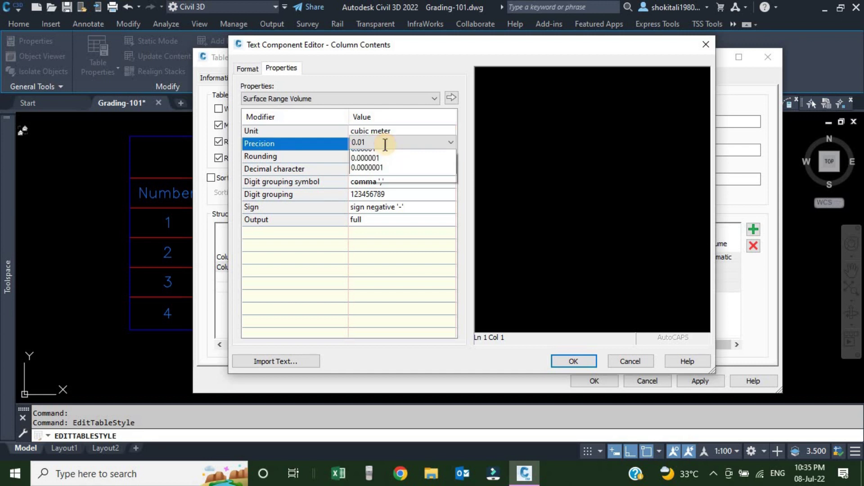
click(370, 182)
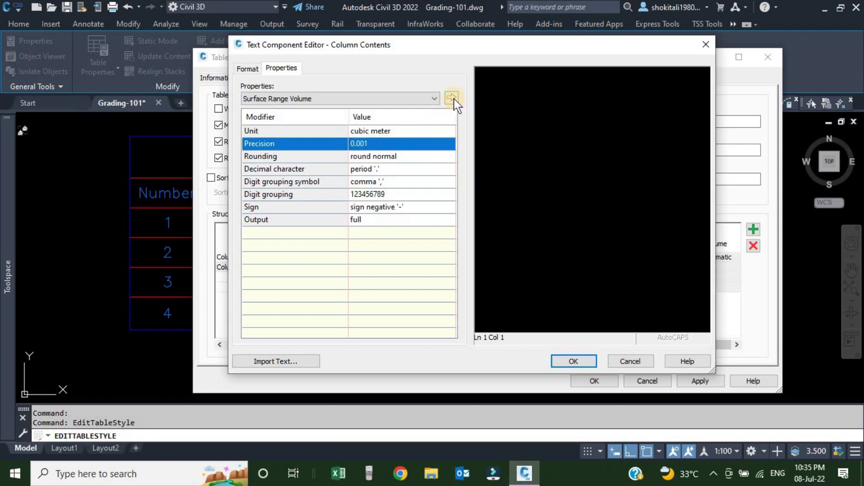
click(452, 98)
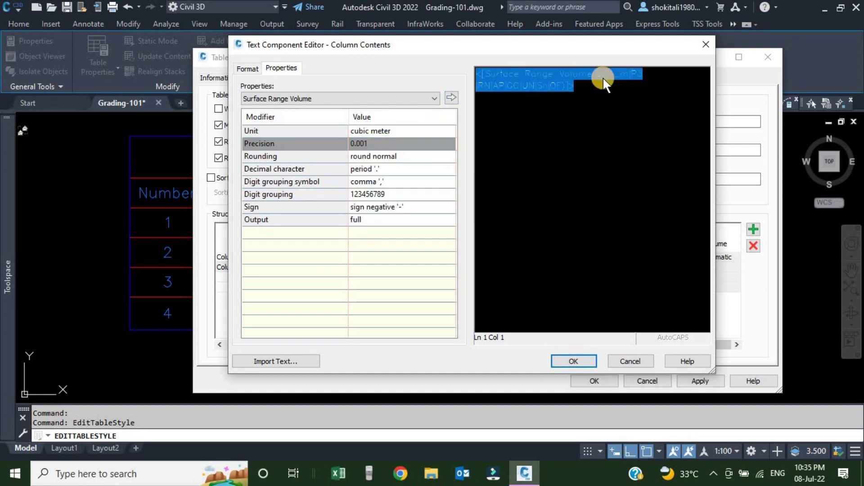
click(577, 360)
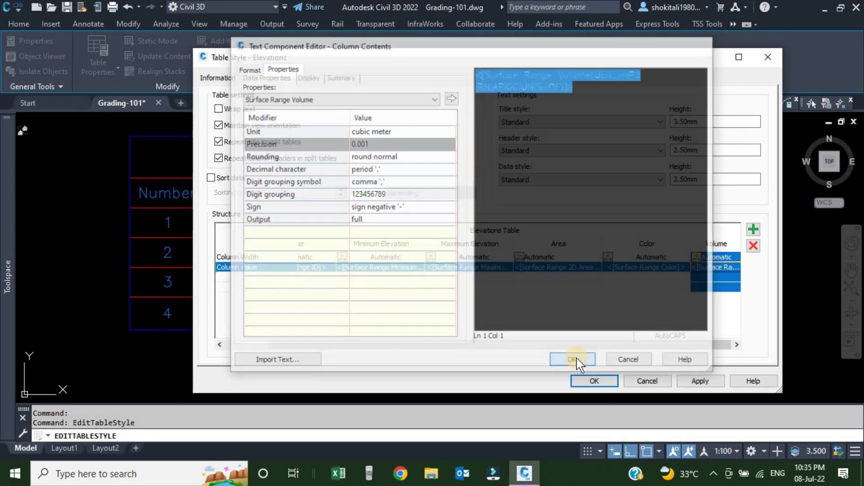
click(699, 381)
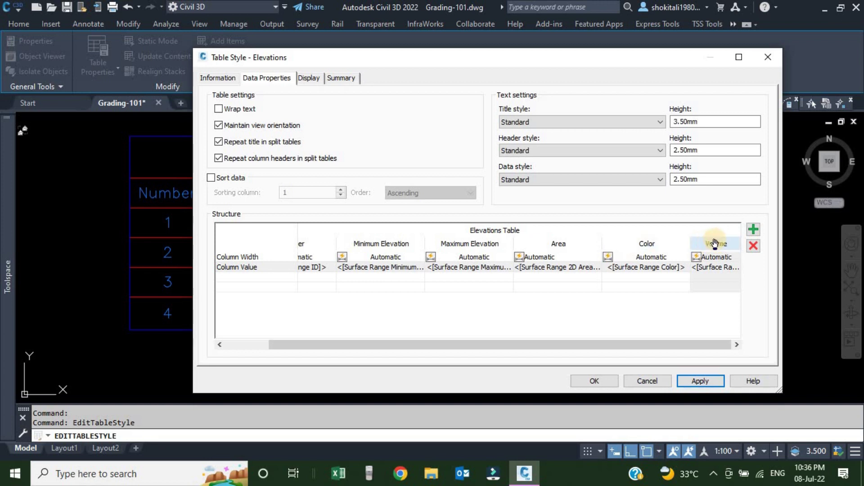
Step: Move the Volume column between the Area and Color columns and accept the table style
drag(718, 240, 607, 246)
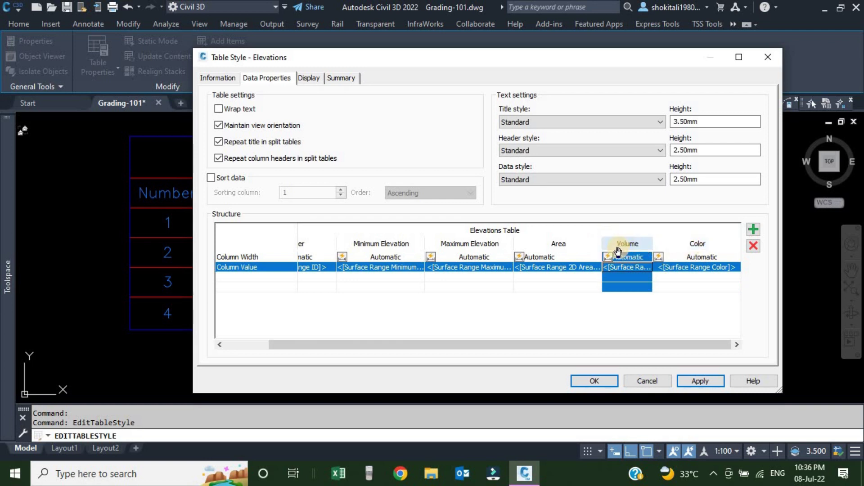
click(594, 380)
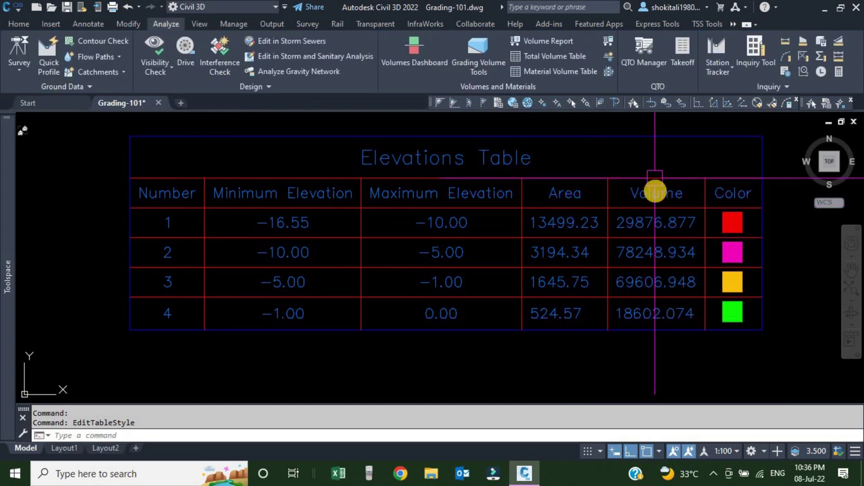
scroll(662, 337, up, 3)
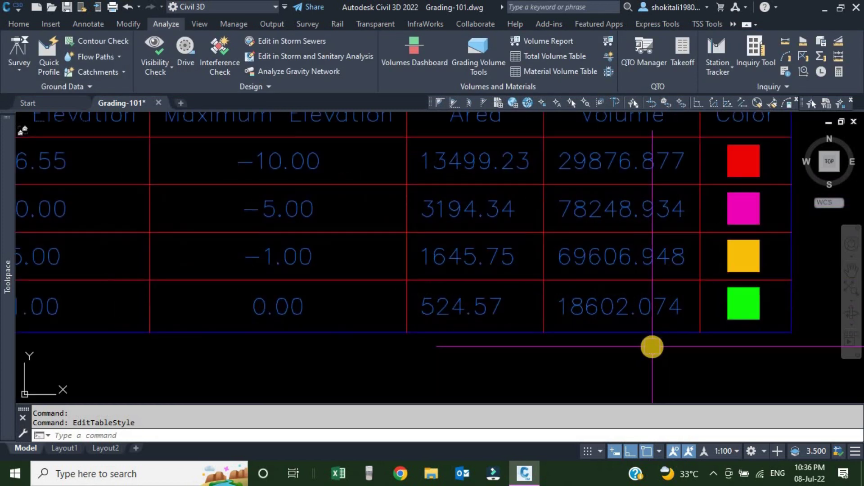
scroll(600, 349, down, 3)
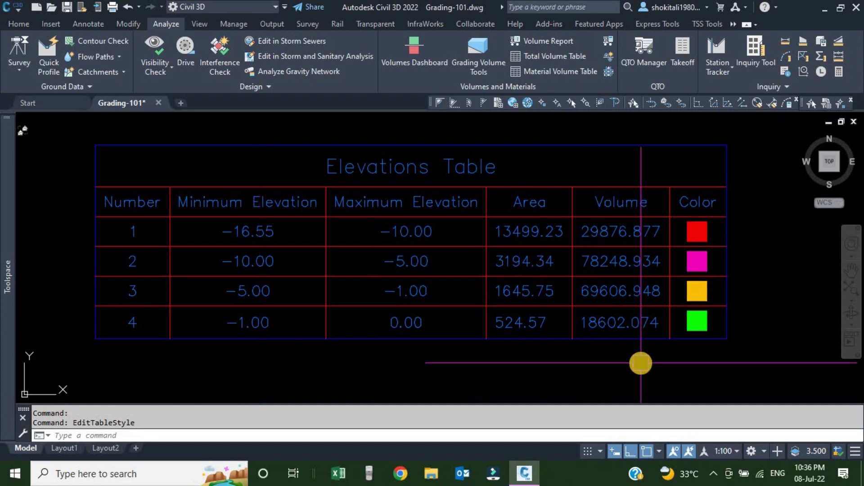
Step: Insert the Volume-1 cut/fill summary from the Volumes Dashboard just below the Elevations table, and close the dashboard
scroll(560, 284, down, 10)
middle_drag(504, 296, 634, 203)
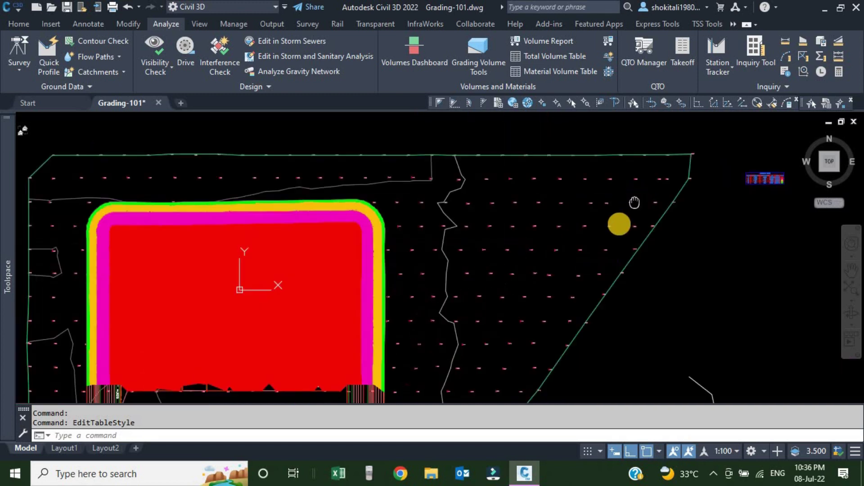
scroll(634, 203, down, 3)
click(406, 53)
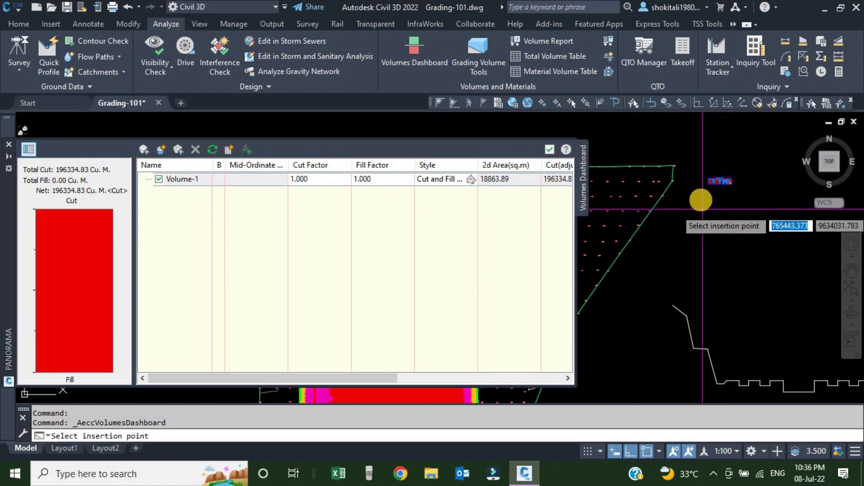
click(723, 202)
scroll(730, 195, up, 3)
scroll(685, 222, down, 3)
click(548, 150)
Step: Examine the cut, fill and net volumes in the inserted summary, and return to the overall site plan
scroll(545, 255, up, 5)
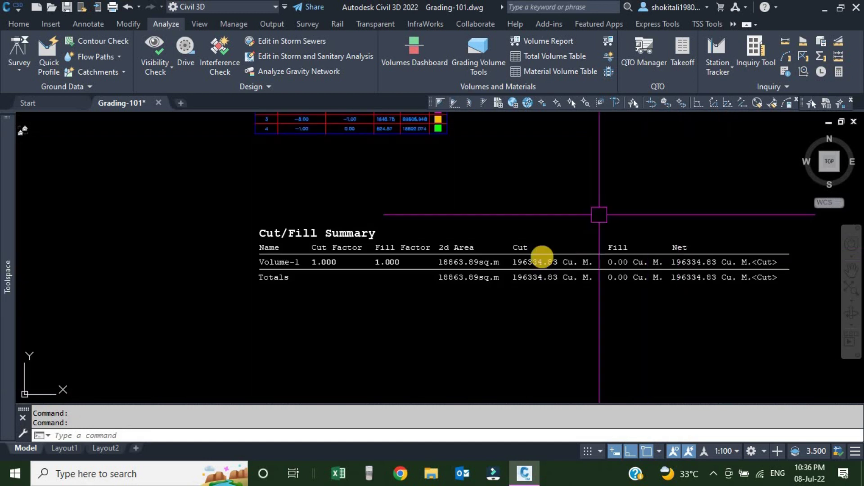
middle_drag(557, 276, 475, 269)
scroll(702, 286, up, 3)
scroll(563, 288, up, 2)
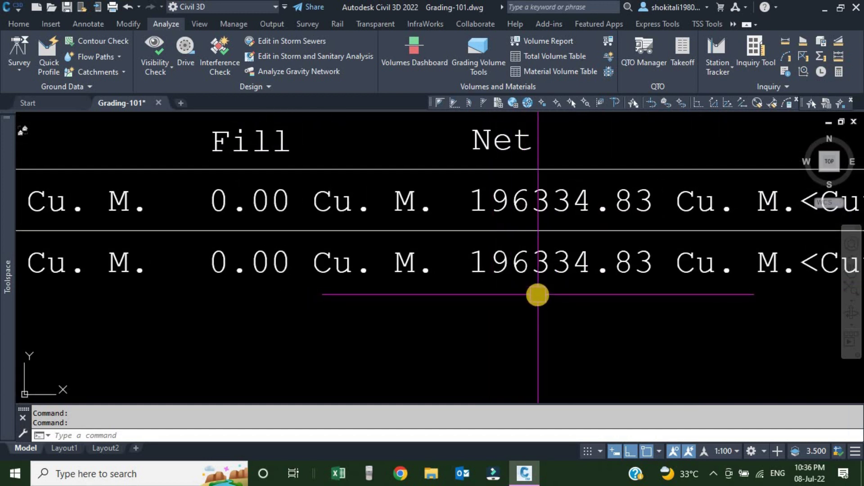
scroll(538, 295, down, 6)
scroll(495, 288, up, 2)
mouse_move(374, 325)
middle_down()
mouse_move(458, 268)
mouse_move(454, 194)
middle_up()
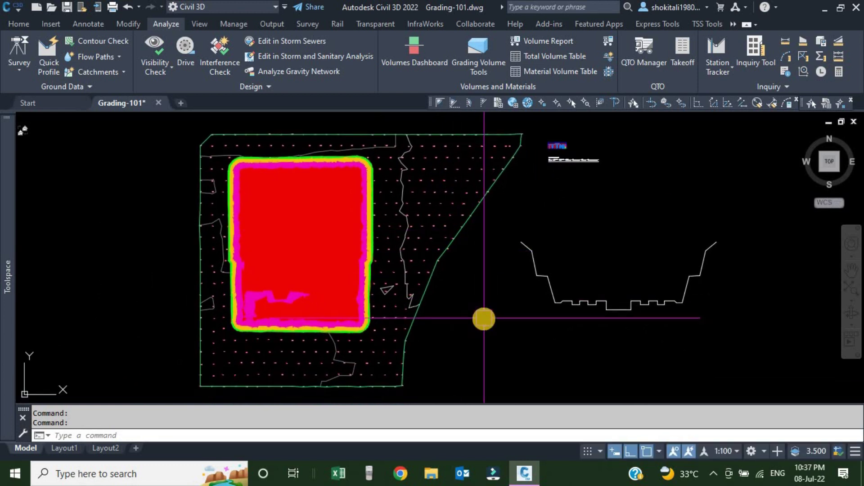